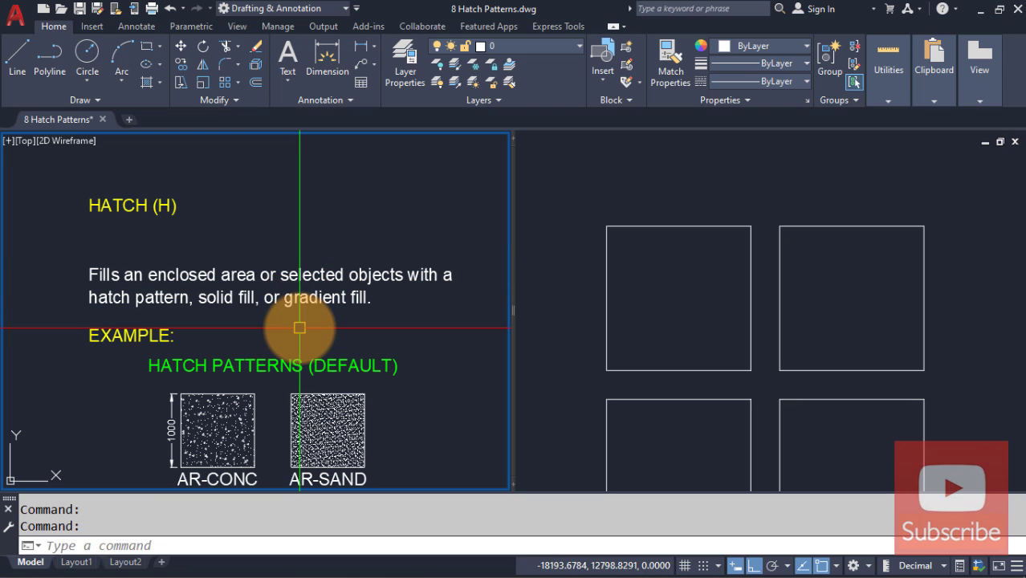
Step: Hatch the upper-left empty square with the AR-CONC pattern
{"action": "left_click", "coordinate": [679, 318]}
{"action": "middle_click_drag", "start_coordinate": [685, 349], "coordinate": [684, 280]}
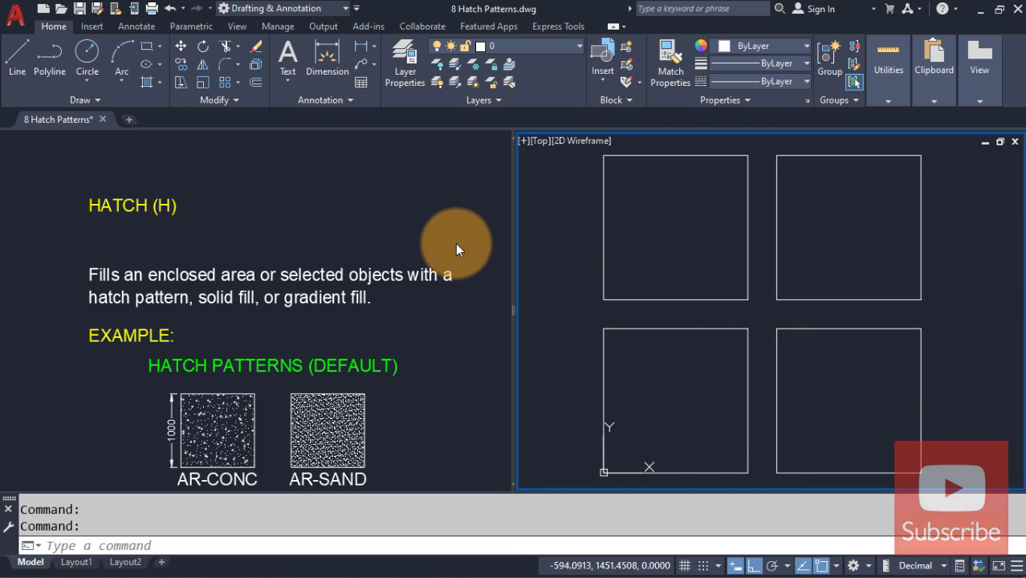
{"action": "left_click", "coordinate": [379, 221]}
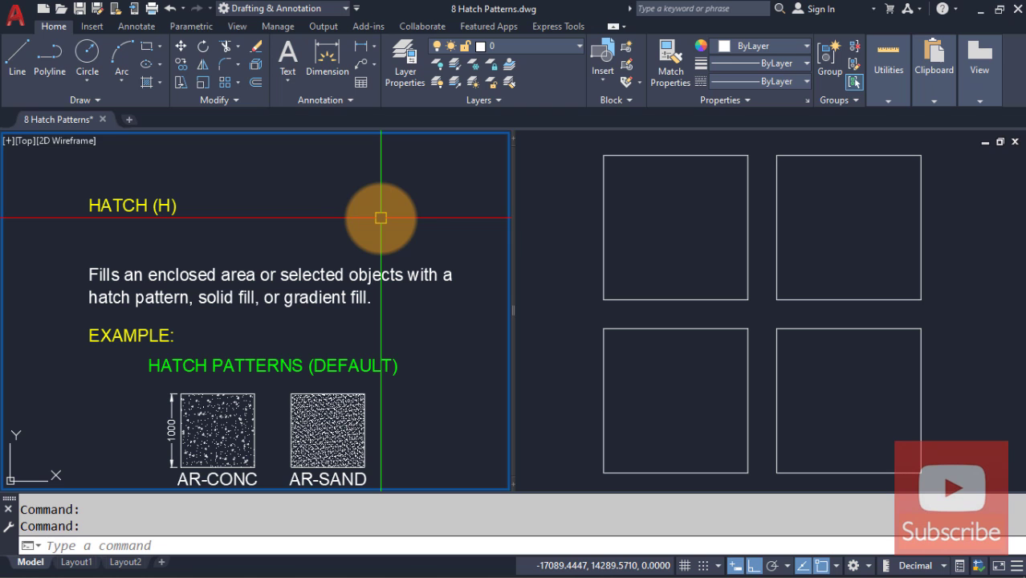
{"action": "middle_click_drag", "start_coordinate": [292, 348], "coordinate": [286, 194]}
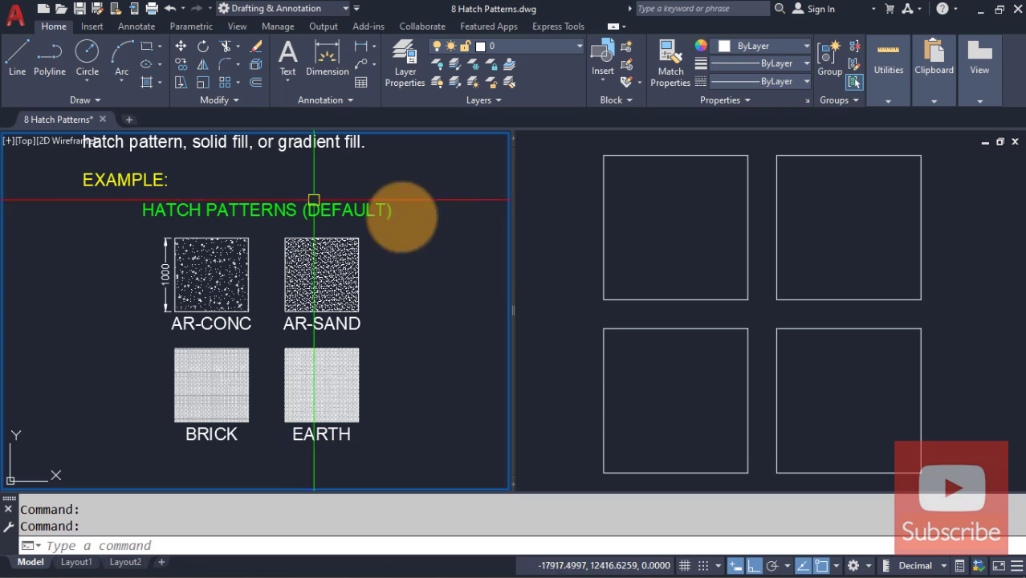
{"action": "left_click", "coordinate": [582, 230]}
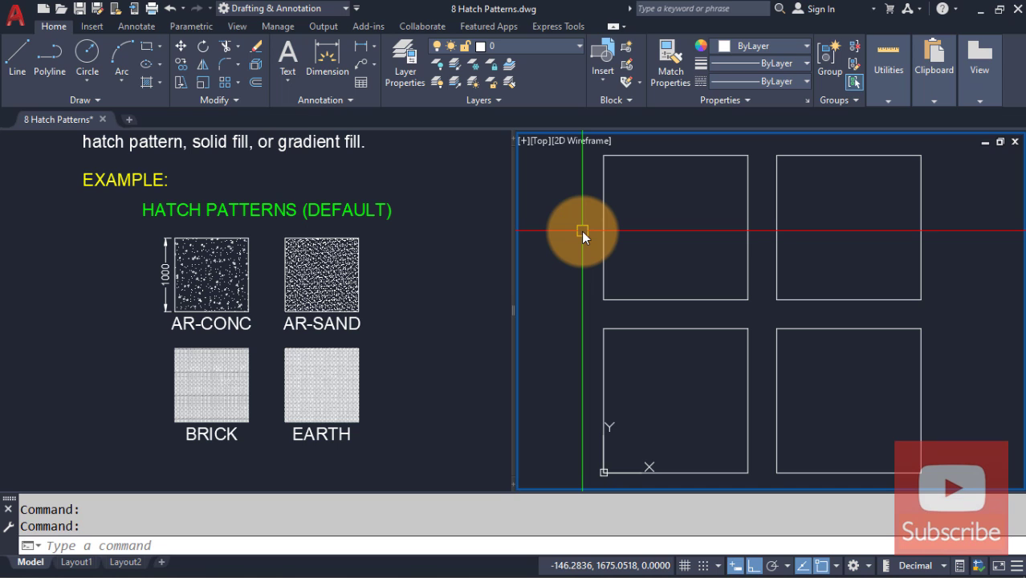
{"action": "left_click", "coordinate": [144, 78]}
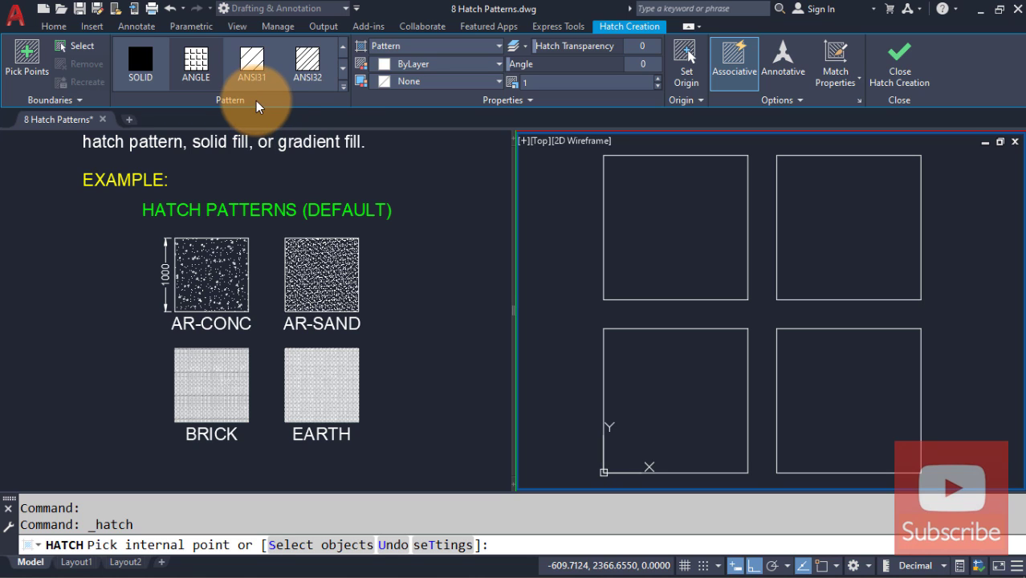
{"action": "left_click", "coordinate": [346, 75]}
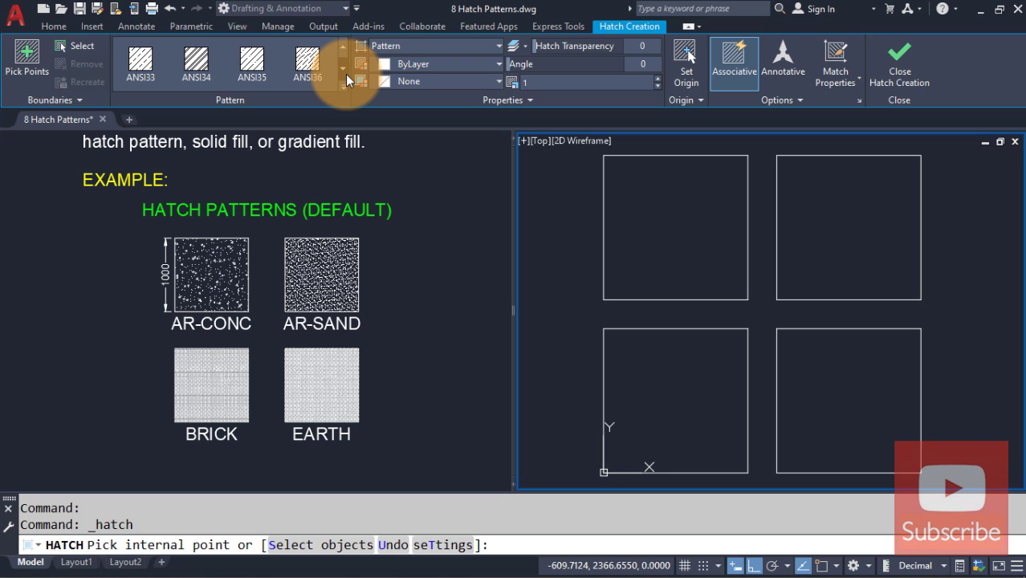
{"action": "left_click", "coordinate": [346, 73]}
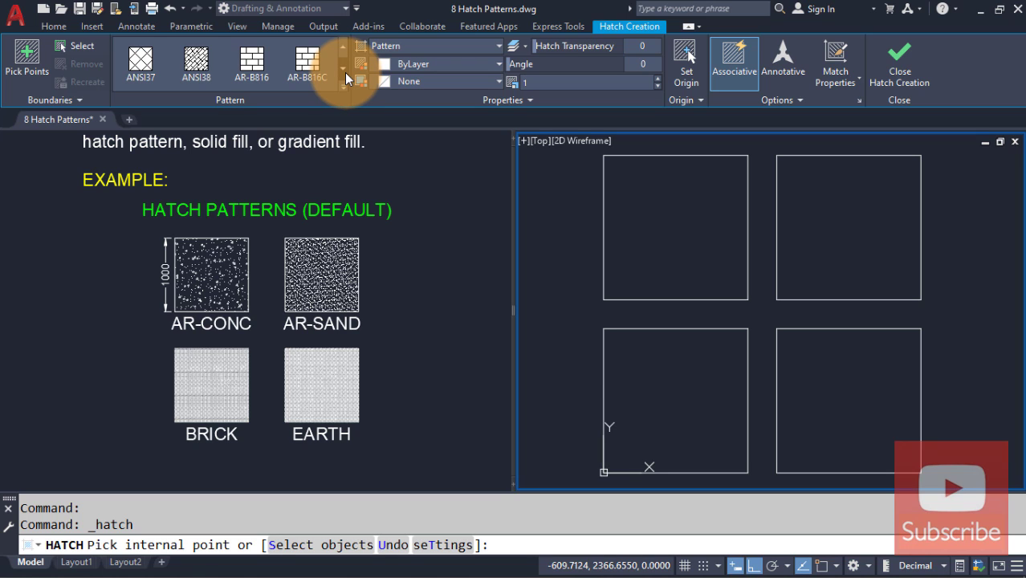
{"action": "left_click", "coordinate": [343, 73]}
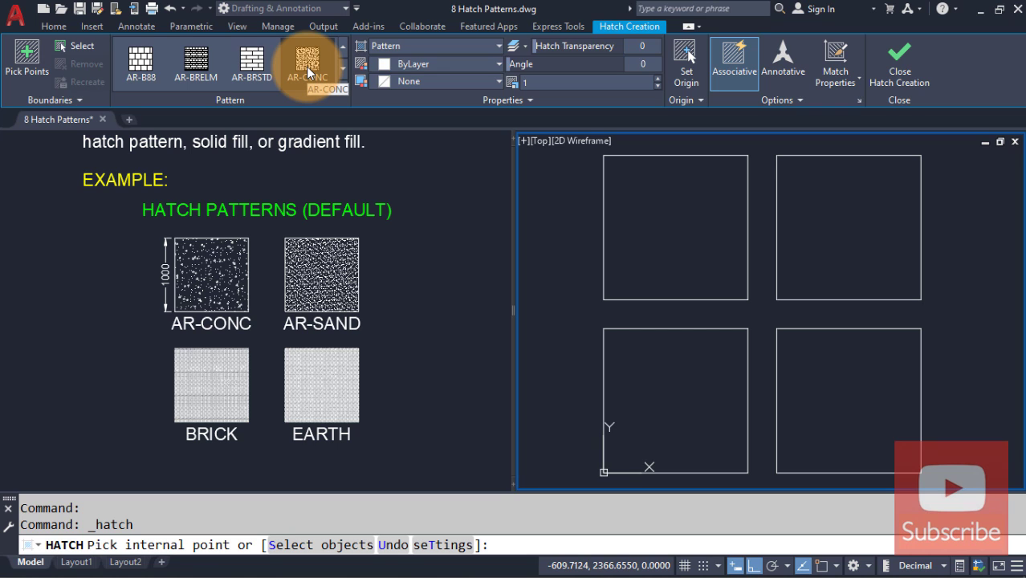
{"action": "left_click", "coordinate": [308, 72]}
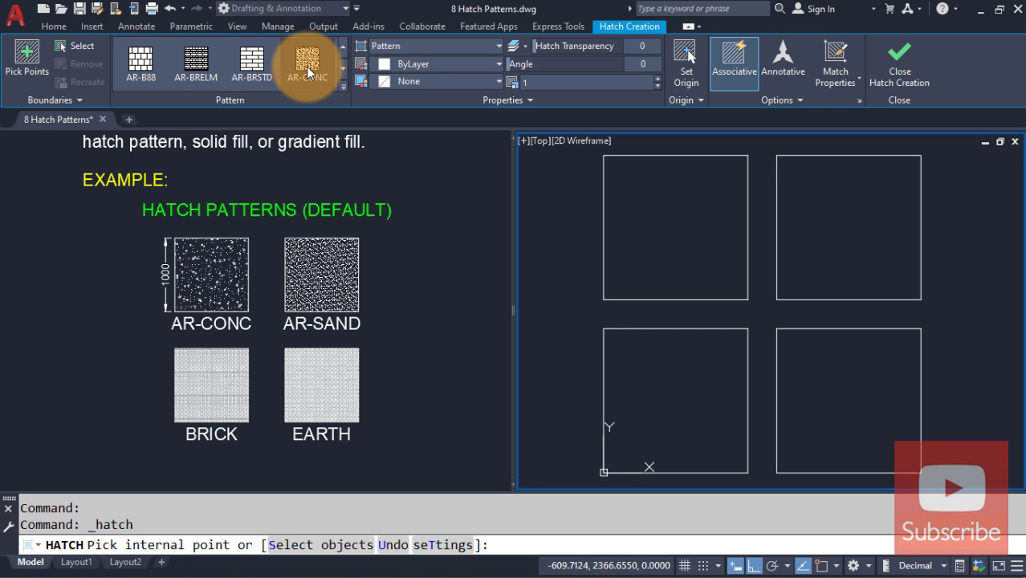
{"action": "left_click", "coordinate": [666, 226]}
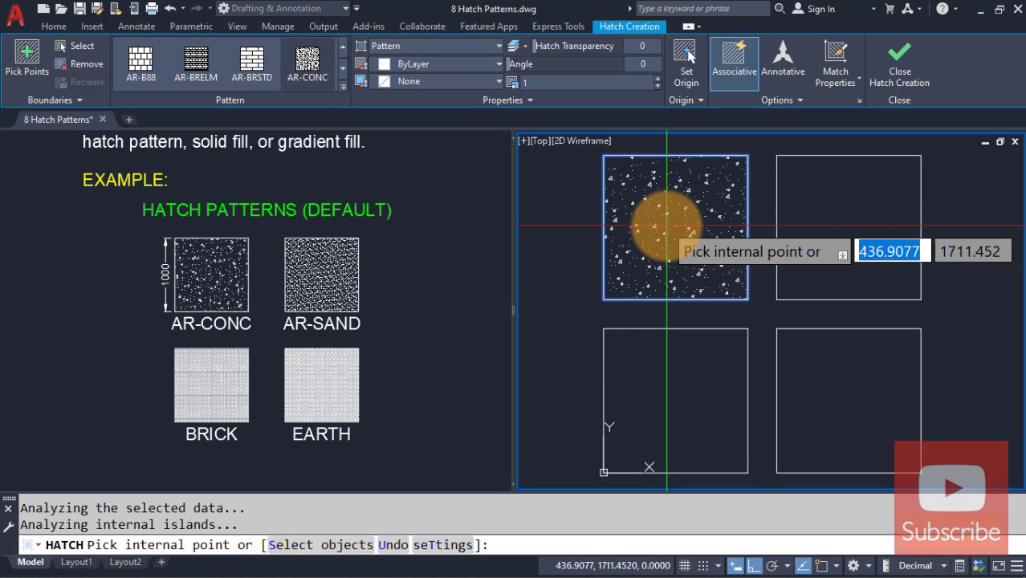
{"action": "key", "text": "Return"}
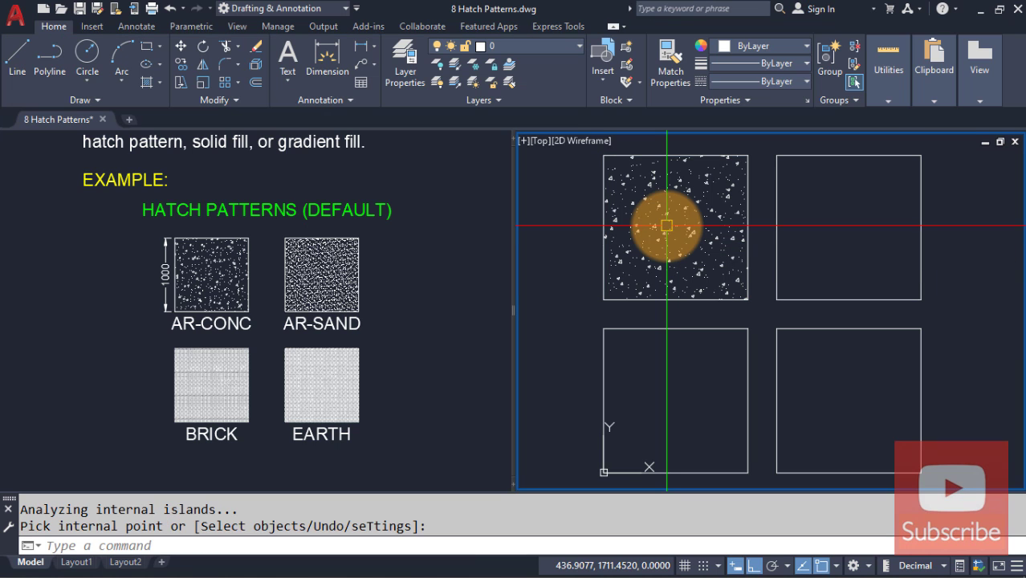
Step: Hatch the upper-right square with the AR-SAND pattern
{"action": "key", "text": "Return"}
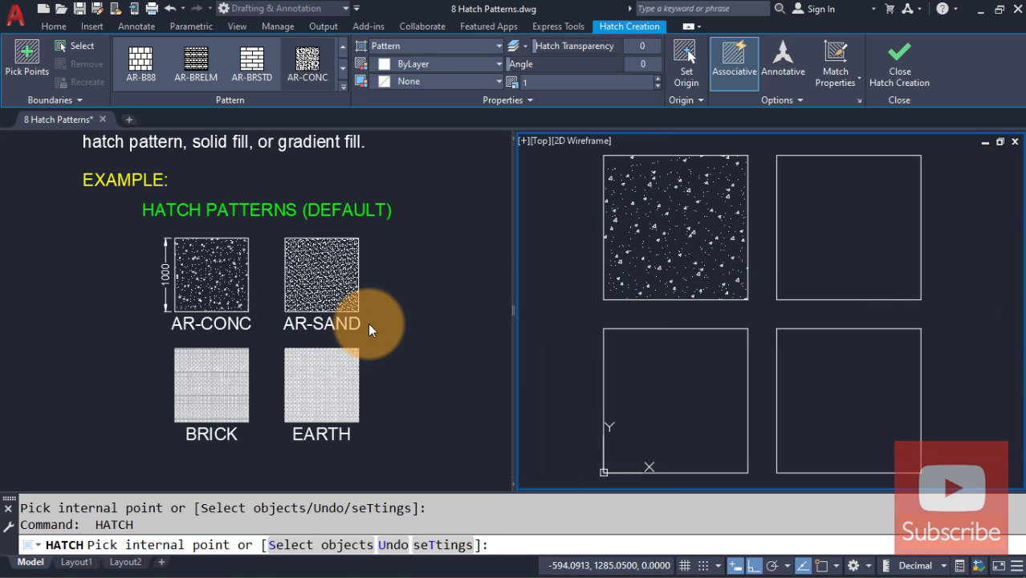
{"action": "left_click", "coordinate": [343, 69]}
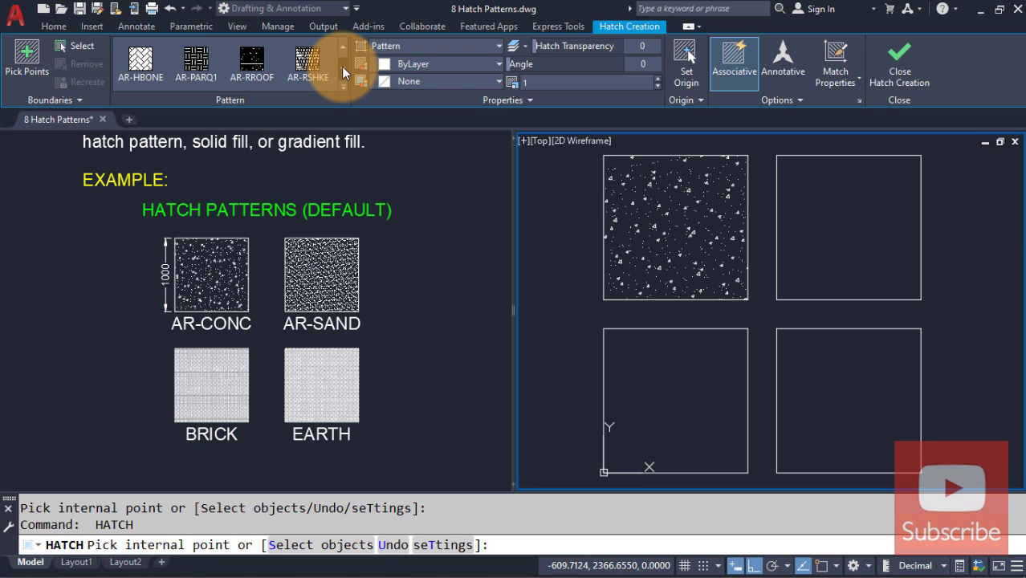
{"action": "left_click", "coordinate": [343, 70]}
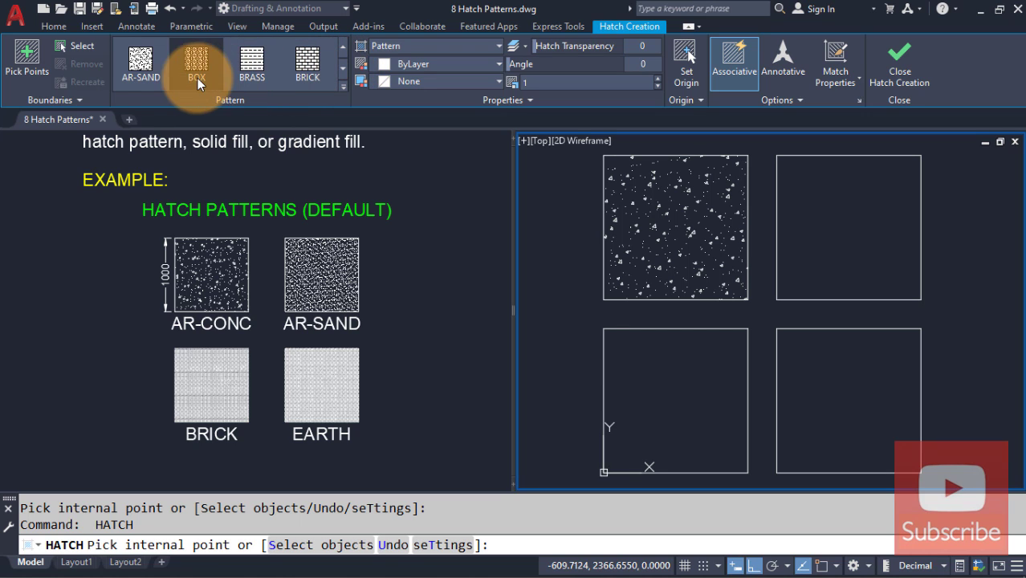
{"action": "left_click", "coordinate": [149, 72]}
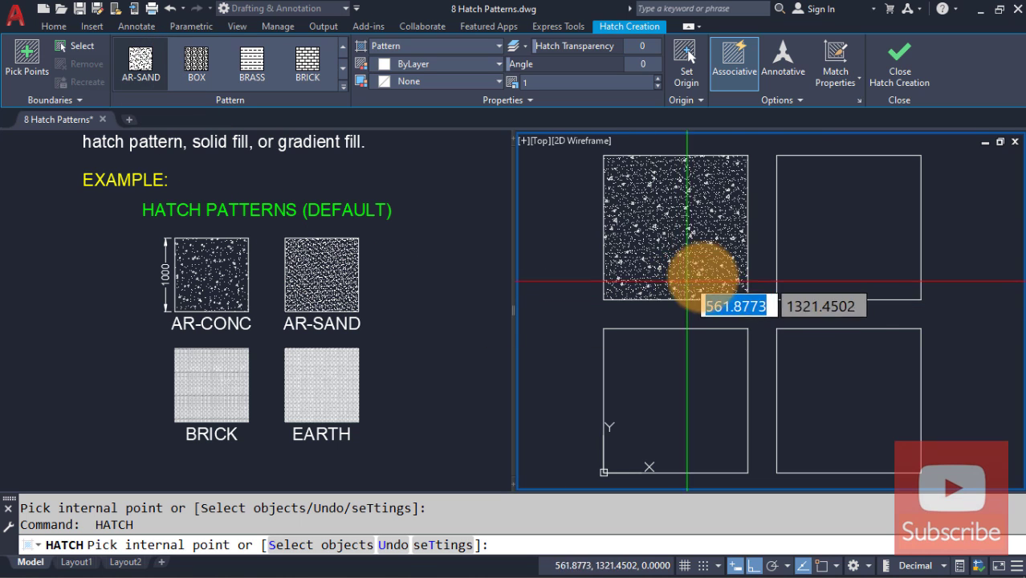
{"action": "left_click", "coordinate": [849, 232]}
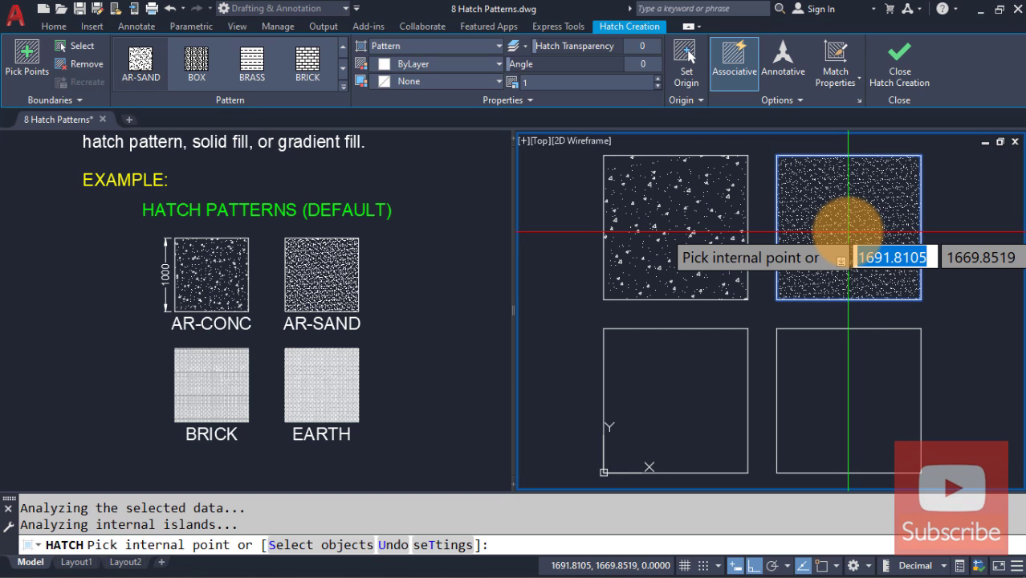
{"action": "key", "text": "Return"}
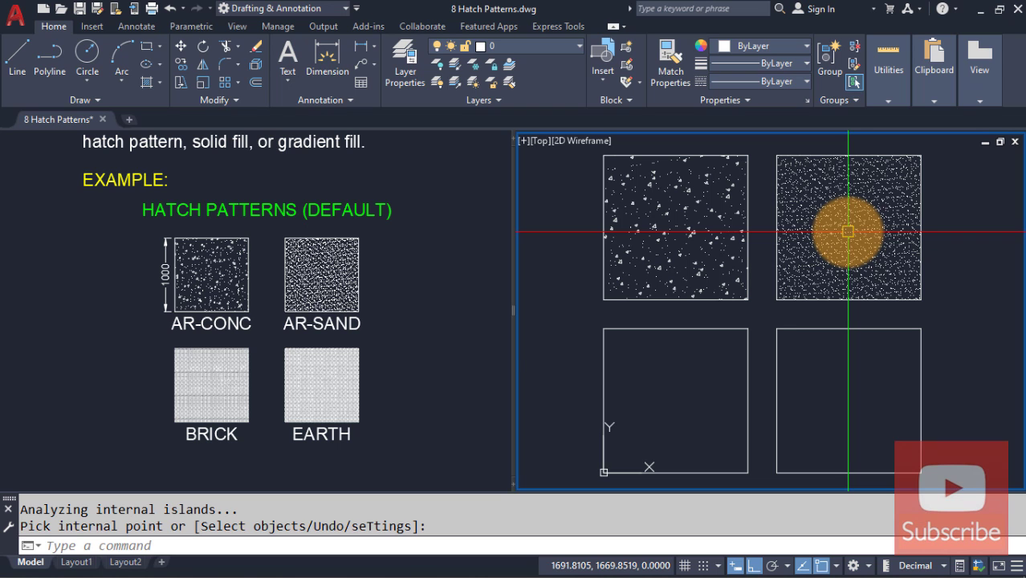
Step: Fill the lower-left square with the BRICK hatch pattern
{"action": "key", "text": "Return"}
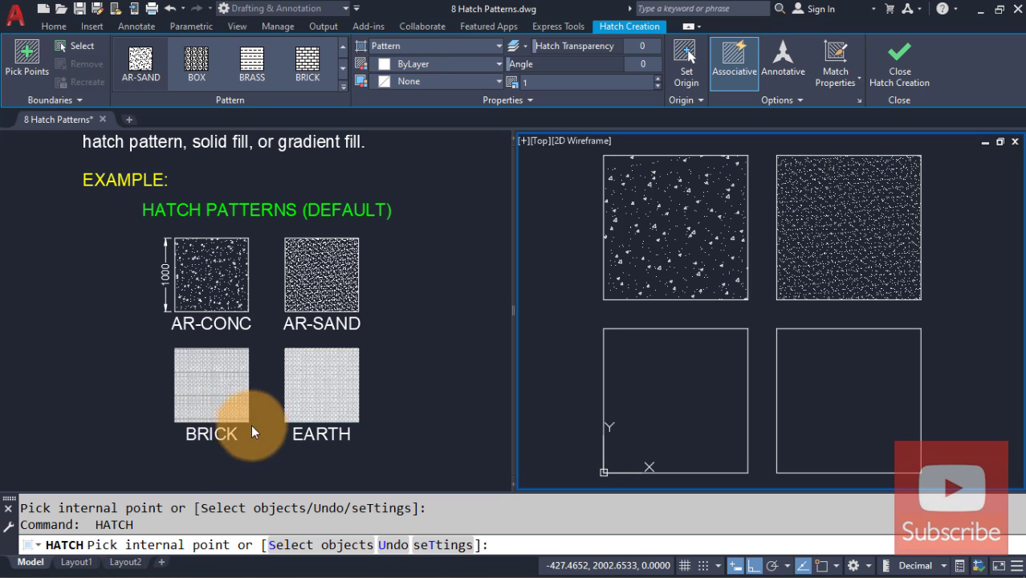
{"action": "left_click", "coordinate": [313, 69]}
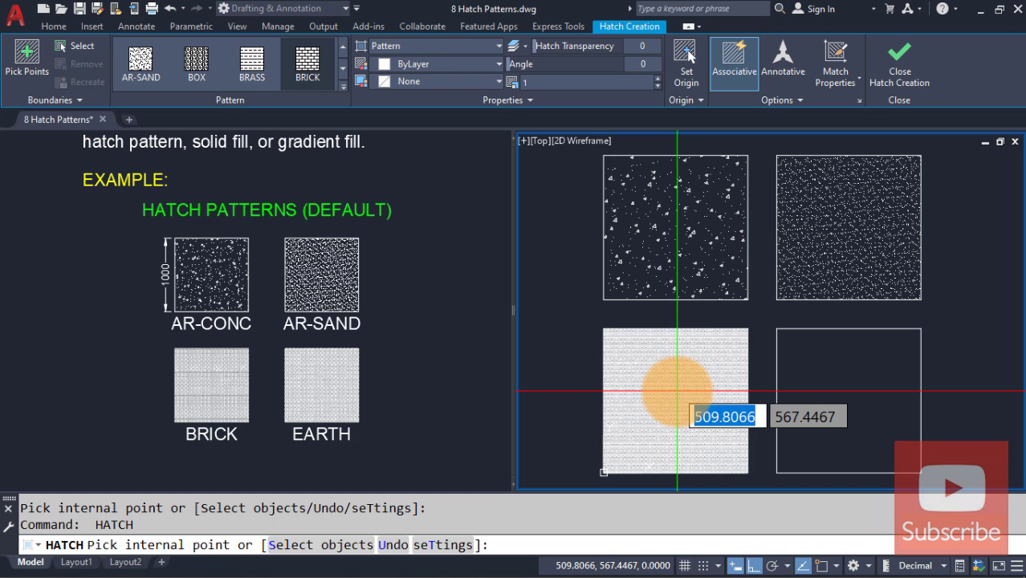
{"action": "left_click", "coordinate": [677, 392]}
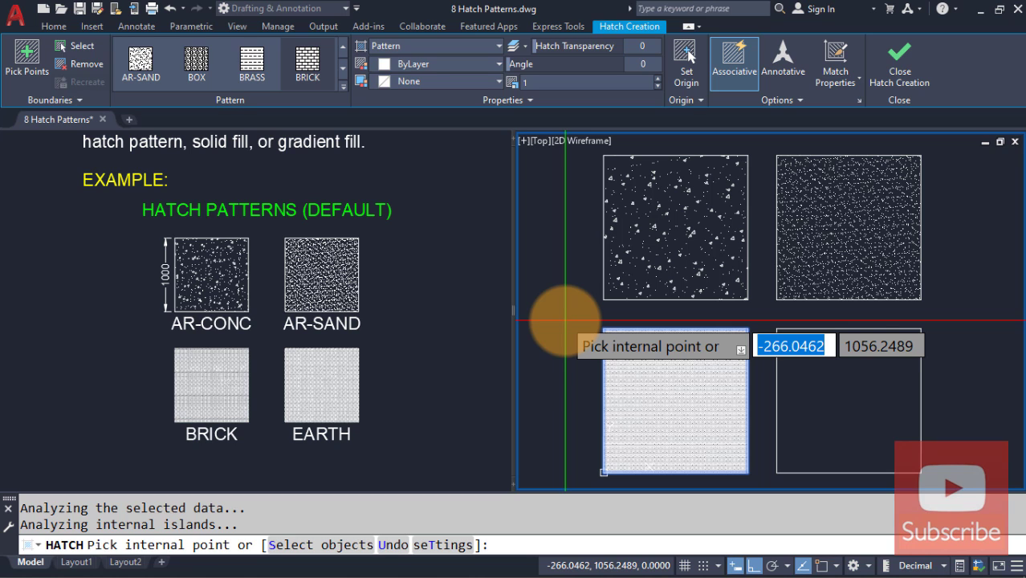
{"action": "key", "text": "Return"}
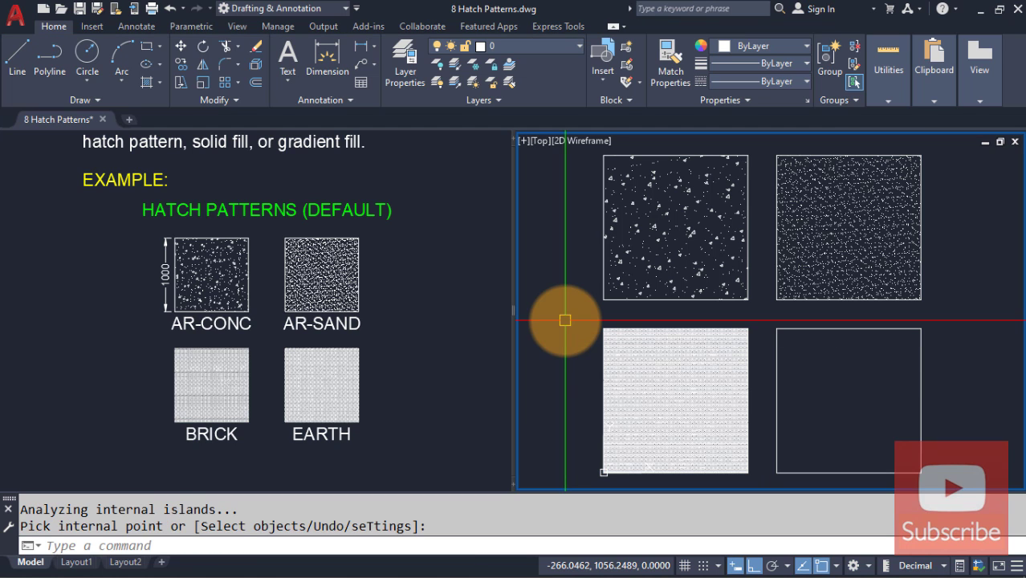
Step: Fill the remaining lower-right square with the EARTH hatch pattern
{"action": "key", "text": "Return"}
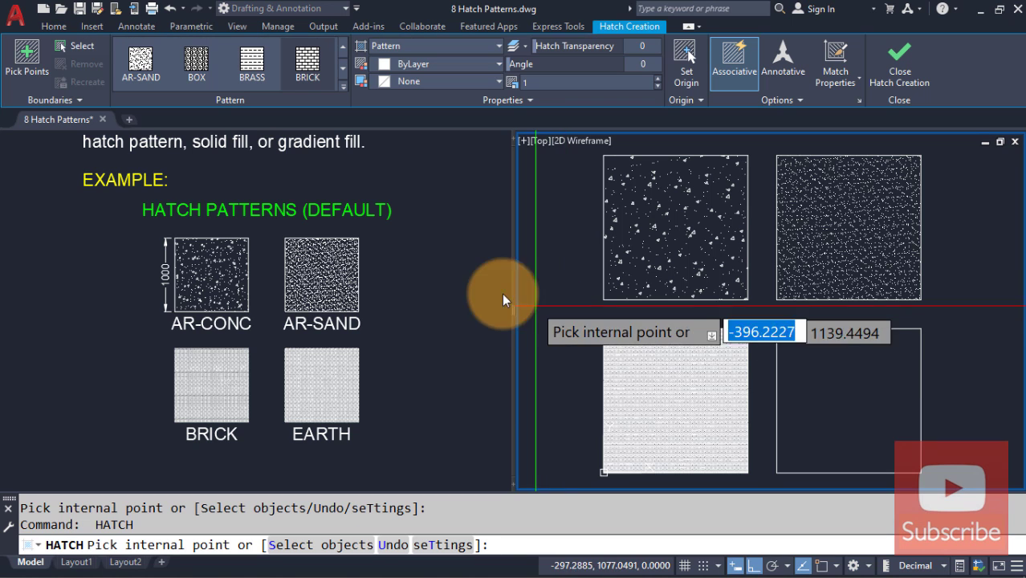
{"action": "left_click", "coordinate": [342, 70]}
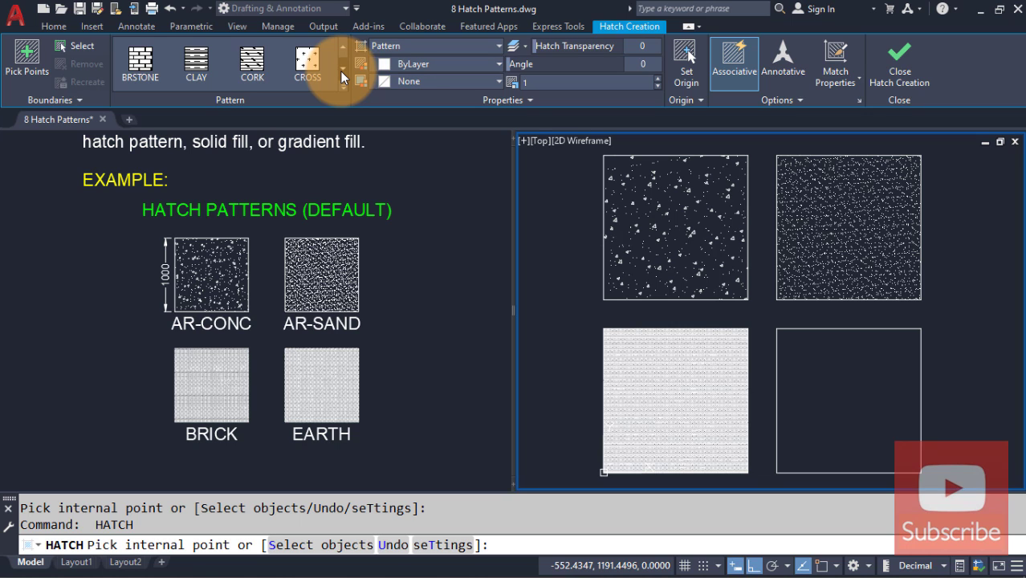
{"action": "left_click", "coordinate": [342, 71]}
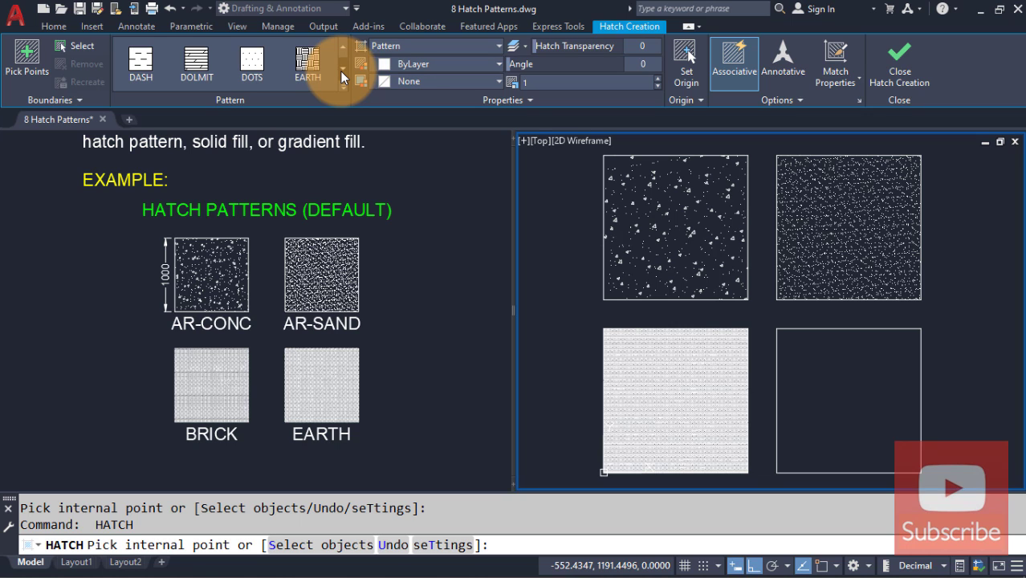
{"action": "left_click", "coordinate": [298, 64]}
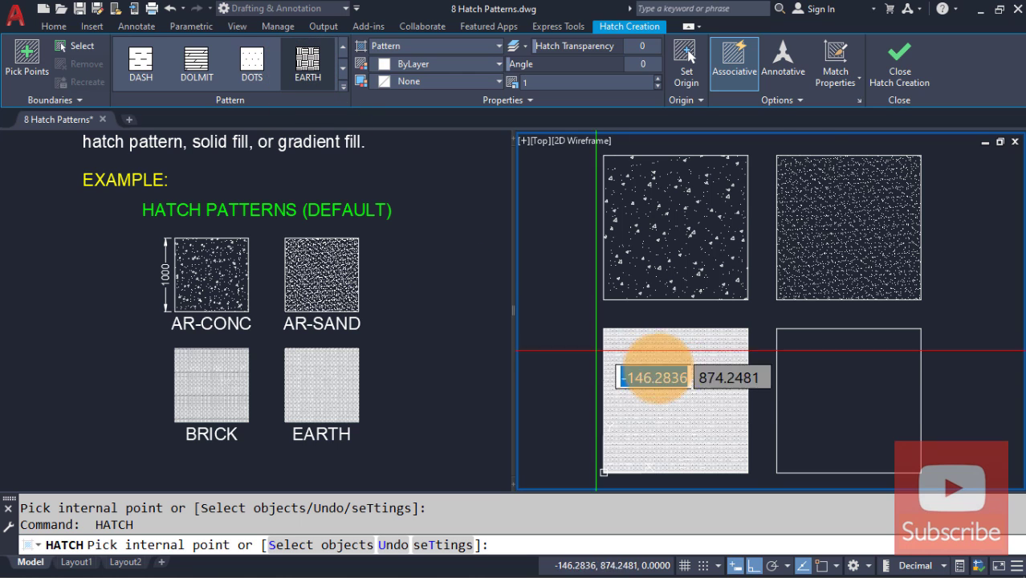
{"action": "left_click", "coordinate": [836, 385]}
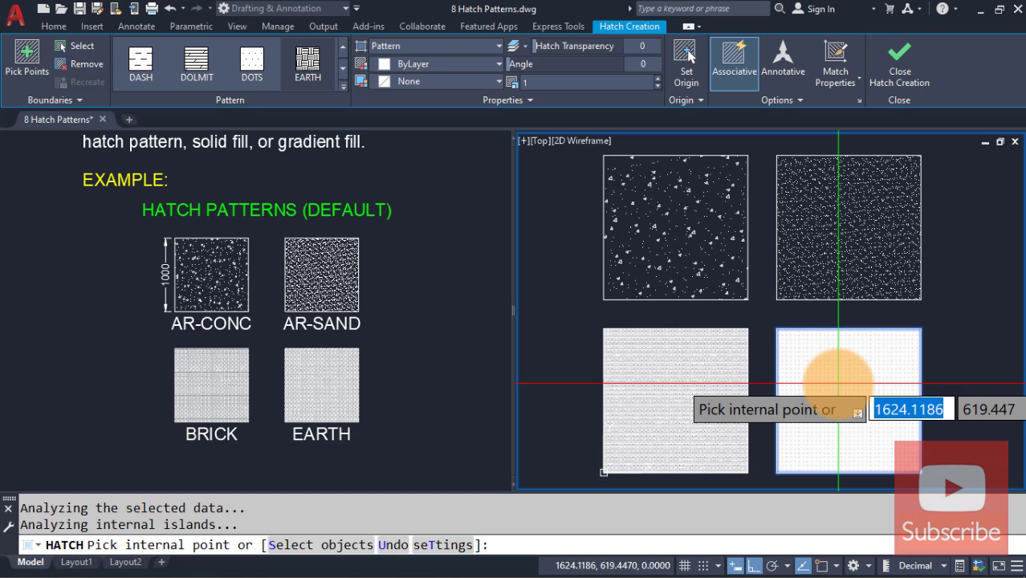
{"action": "right_click", "coordinate": [839, 384]}
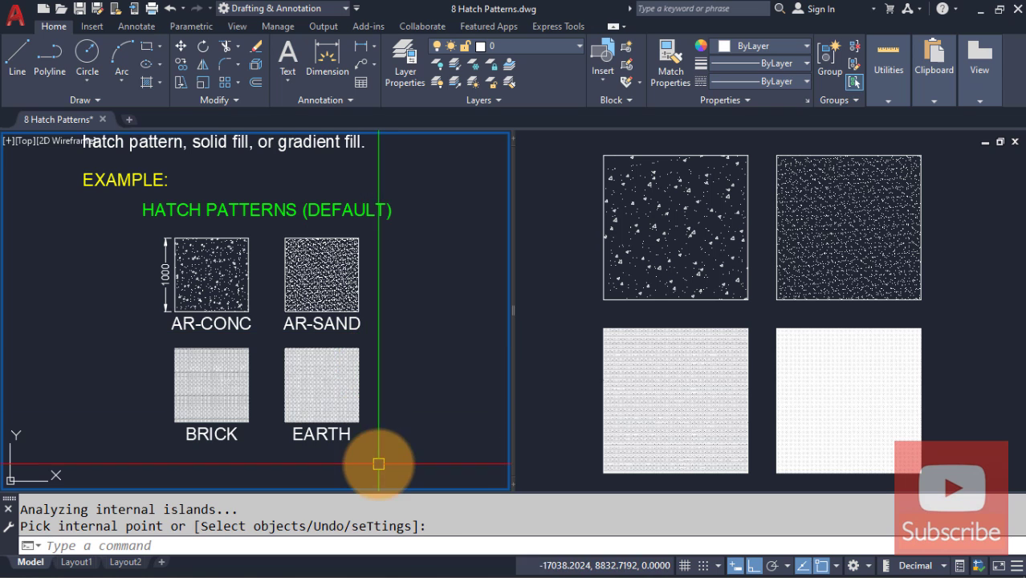
Step: Set the FILL mode to OFF for the drawing with the four hatched squares
{"action": "middle_click_drag", "start_coordinate": [385, 456], "coordinate": [396, 274]}
{"action": "middle_click_drag", "start_coordinate": [357, 350], "coordinate": [339, 220]}
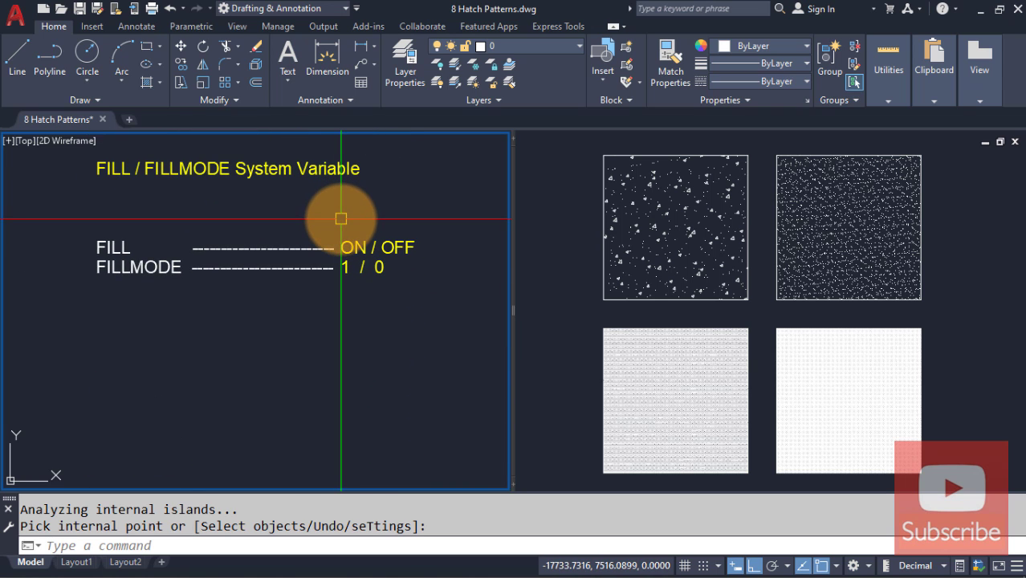
{"action": "left_click", "coordinate": [574, 304]}
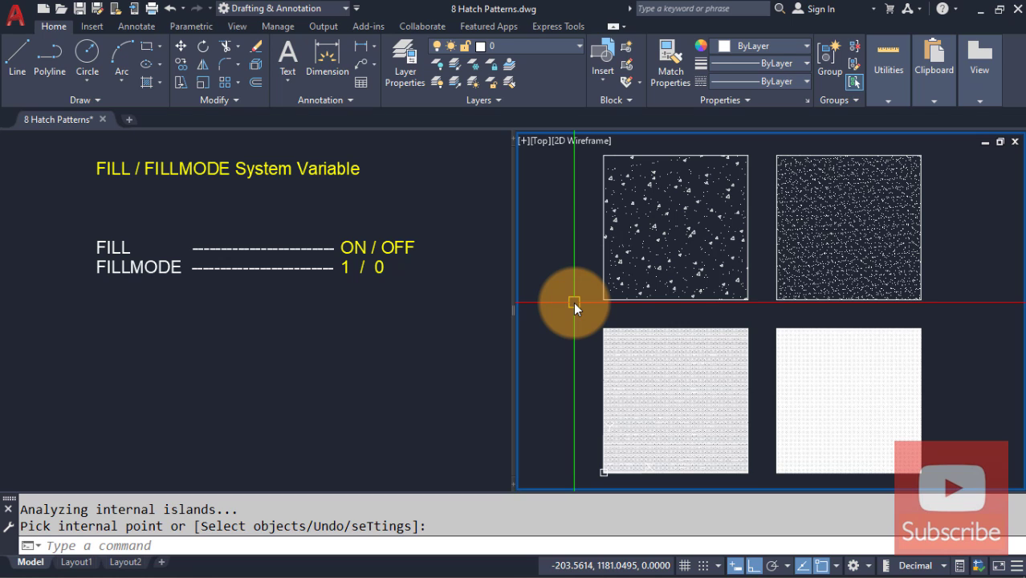
{"action": "type", "text": "FILL"}
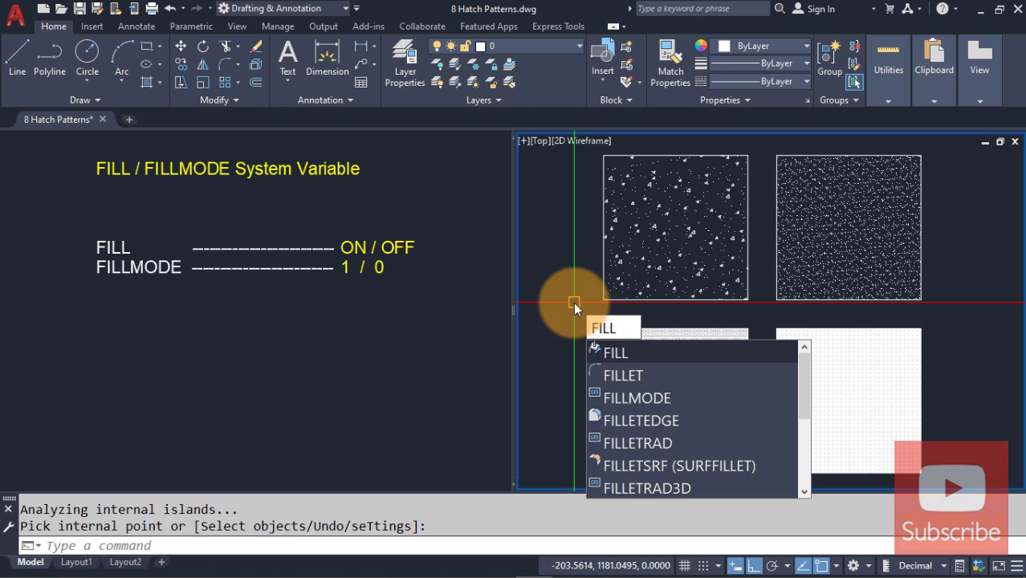
{"action": "key", "text": "Return"}
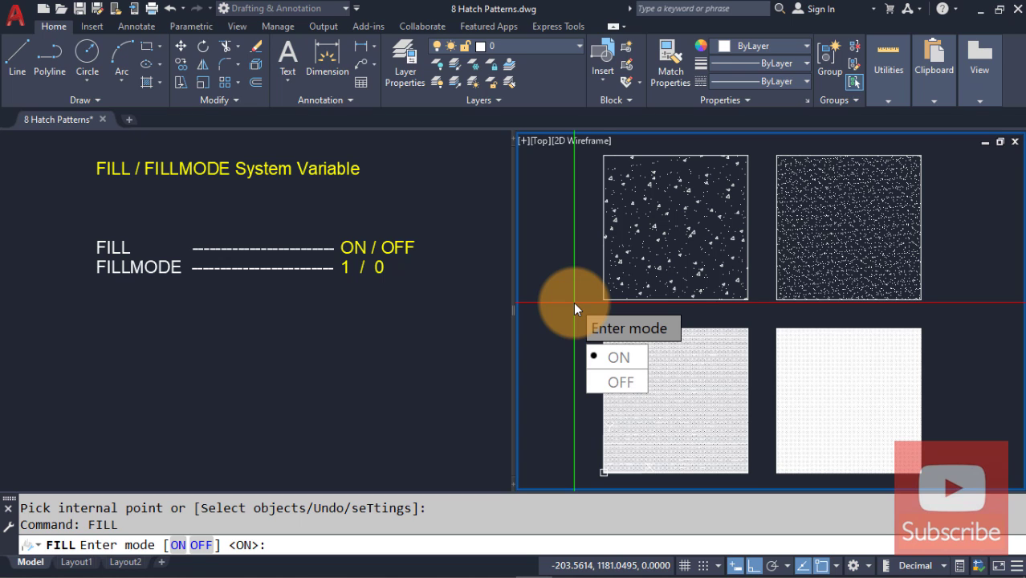
{"action": "type", "text": "OFF"}
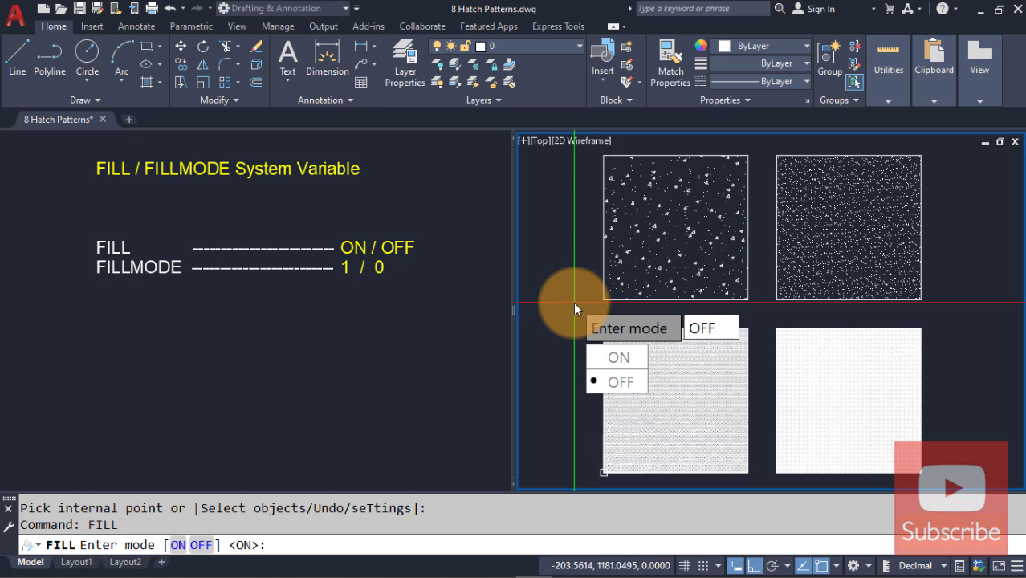
{"action": "key", "text": "Return"}
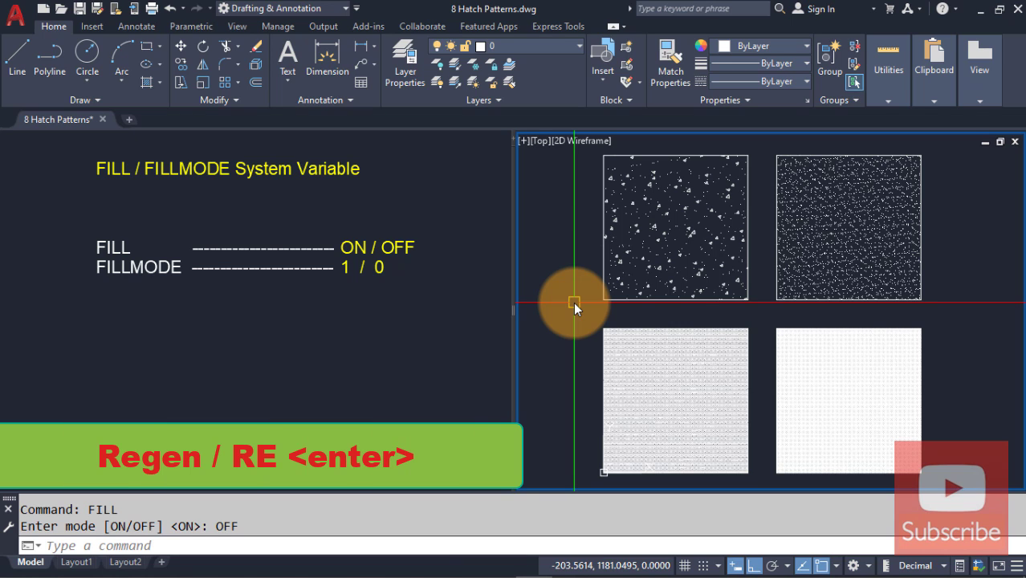
Step: Regenerate all viewports so the FILL setting takes effect on the four hatched squares
{"action": "type", "text": "RE"}
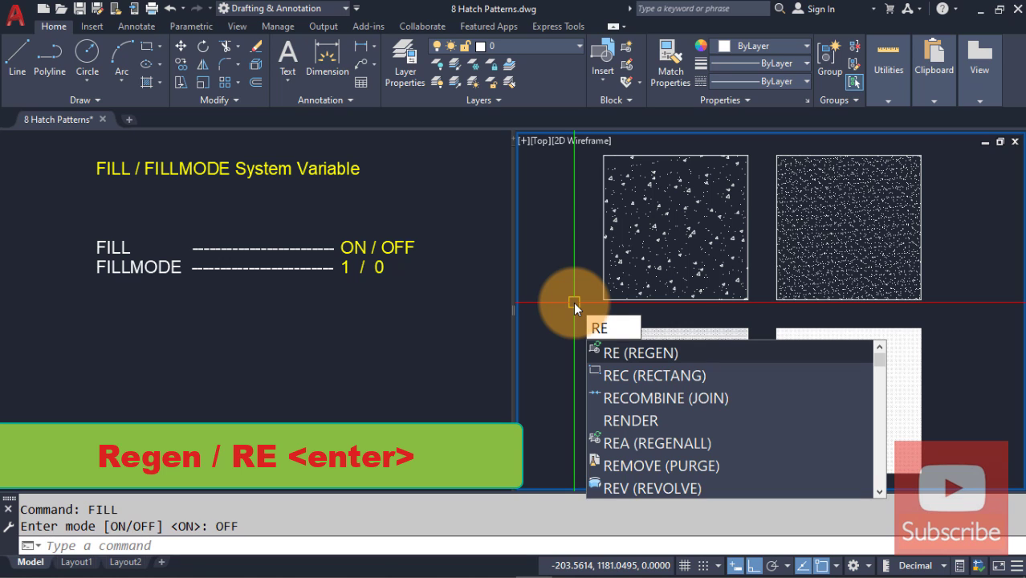
{"action": "type", "text": "A"}
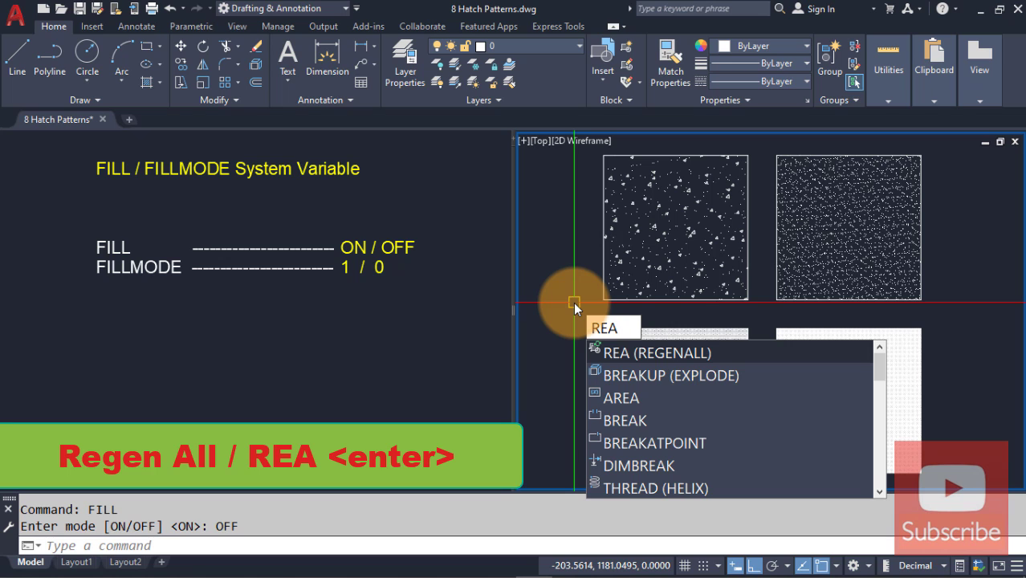
{"action": "key", "text": "Return"}
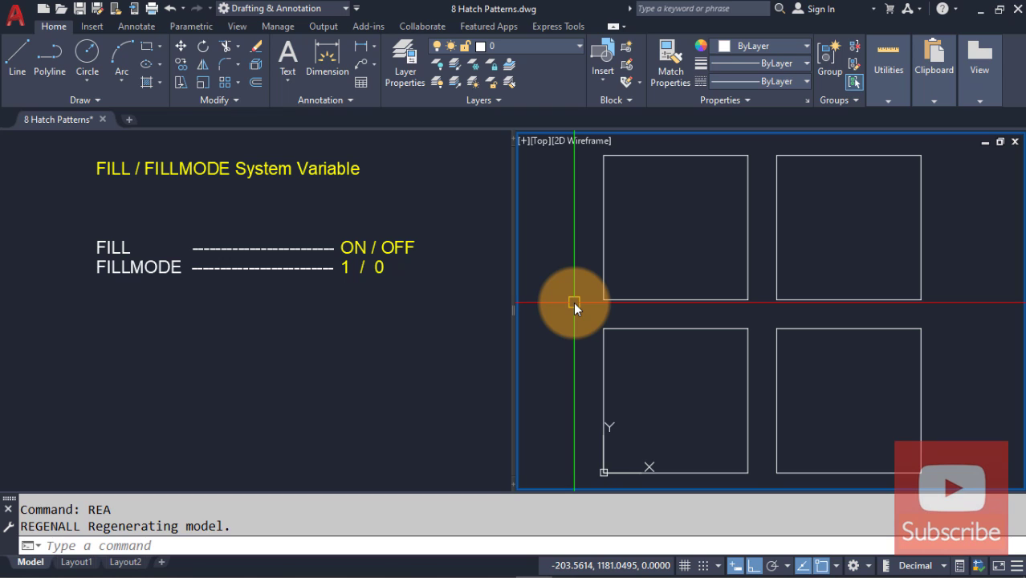
Step: Set the FILLMODE system variable to 1 and regenerate the viewport with the four squares
{"action": "type", "text": "FI"}
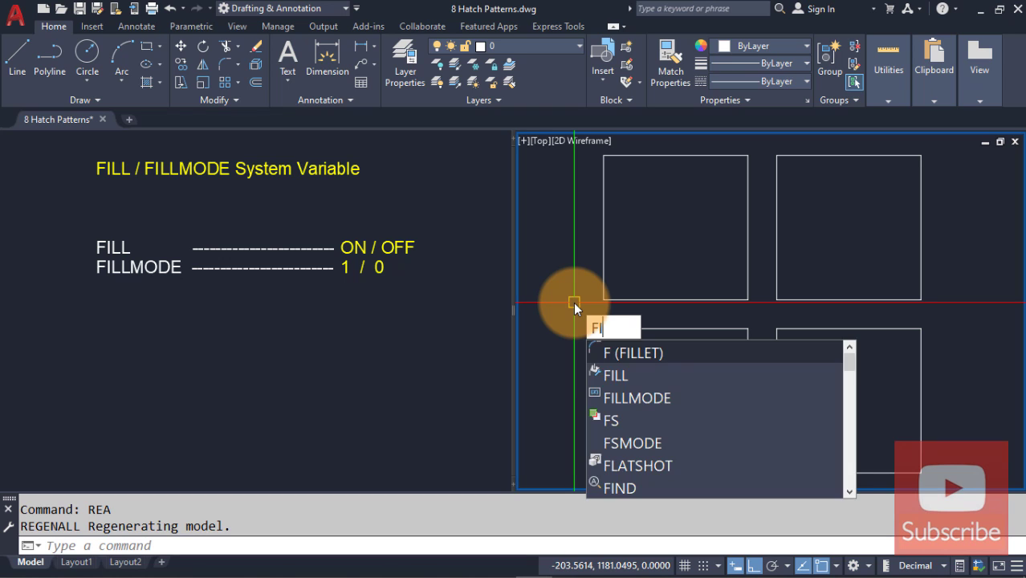
{"action": "type", "text": "LLMODE"}
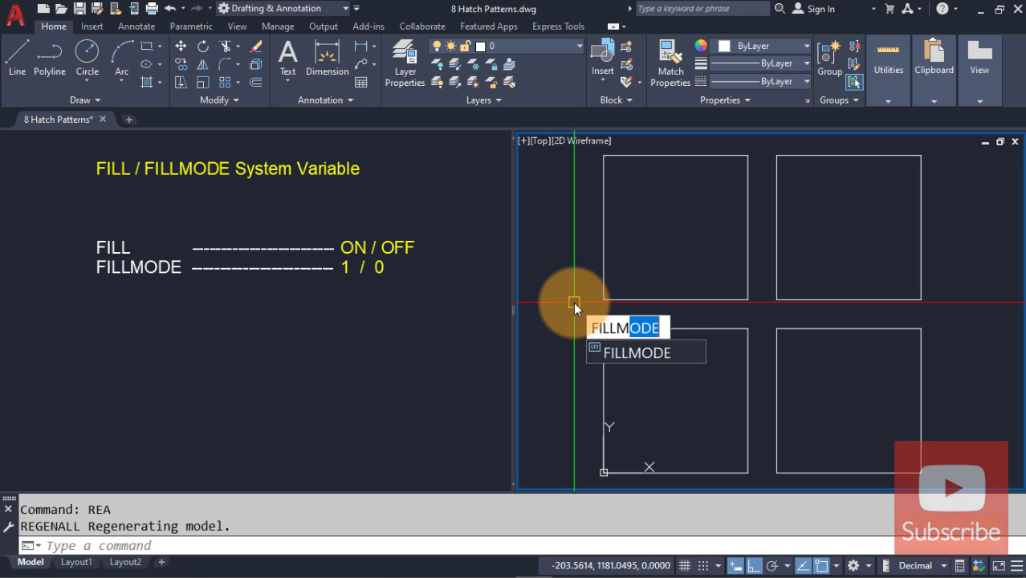
{"action": "key", "text": "Return"}
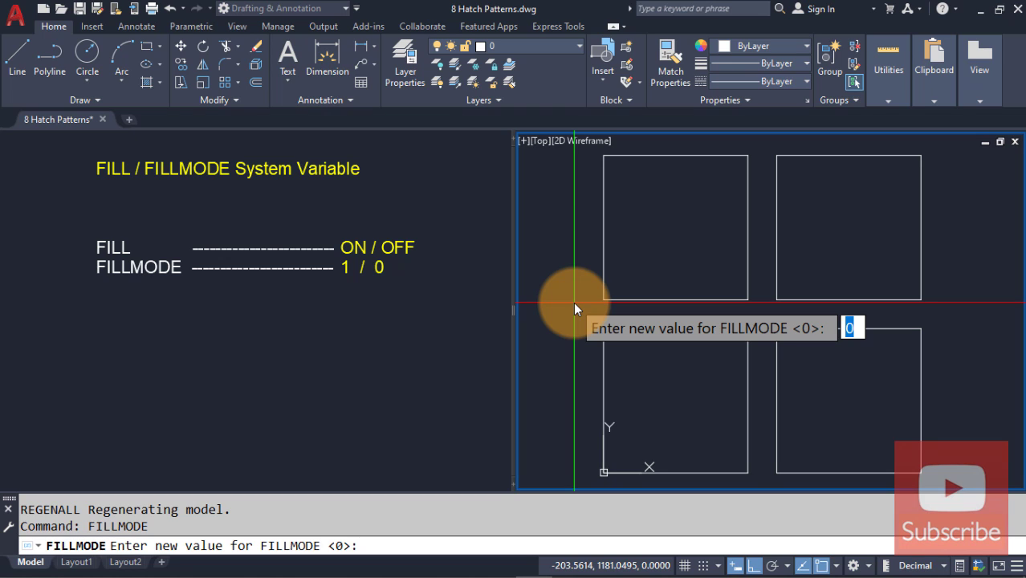
{"action": "type", "text": "1"}
{"action": "key", "text": "Return"}
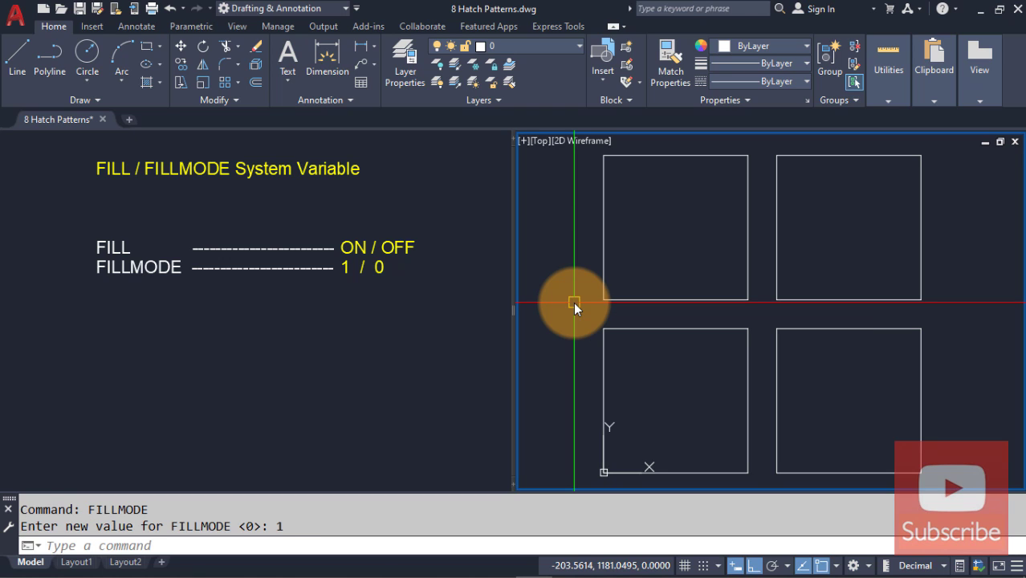
{"action": "type", "text": "RE"}
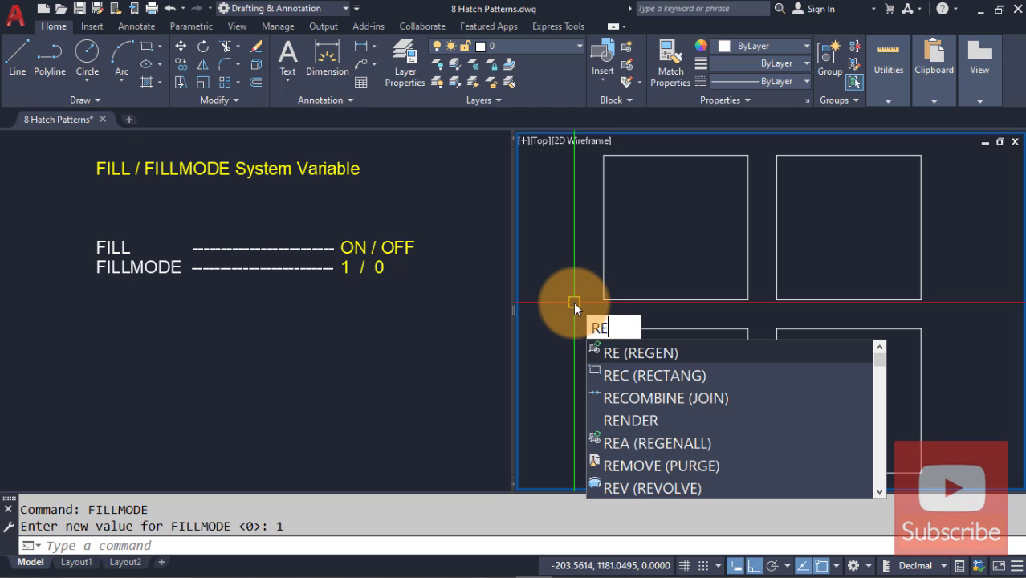
{"action": "key", "text": "Return"}
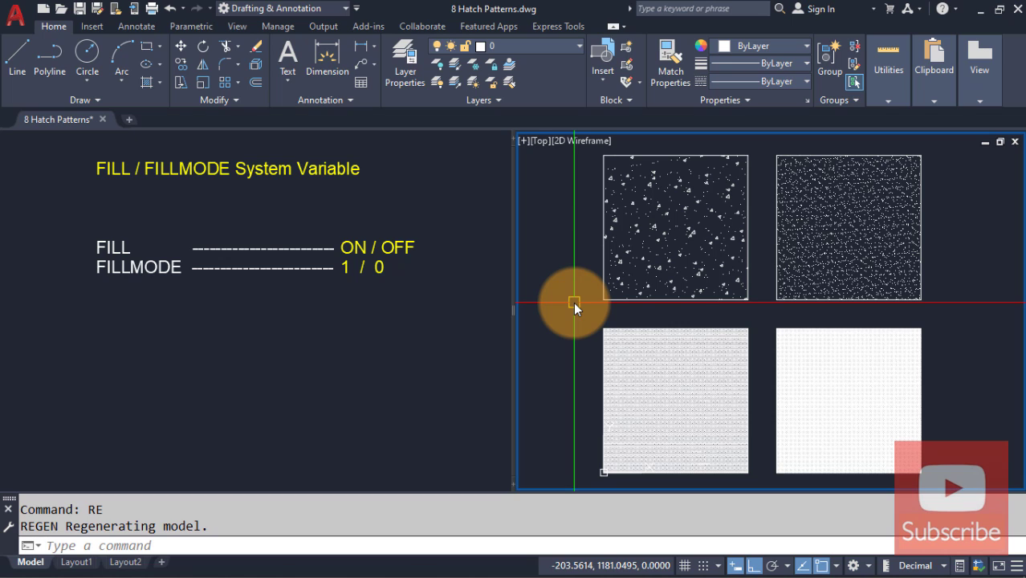
Step: Regenerate the reference viewport at the "Pick Points vs Select Boundary Objects" examples
{"action": "left_click", "coordinate": [316, 358]}
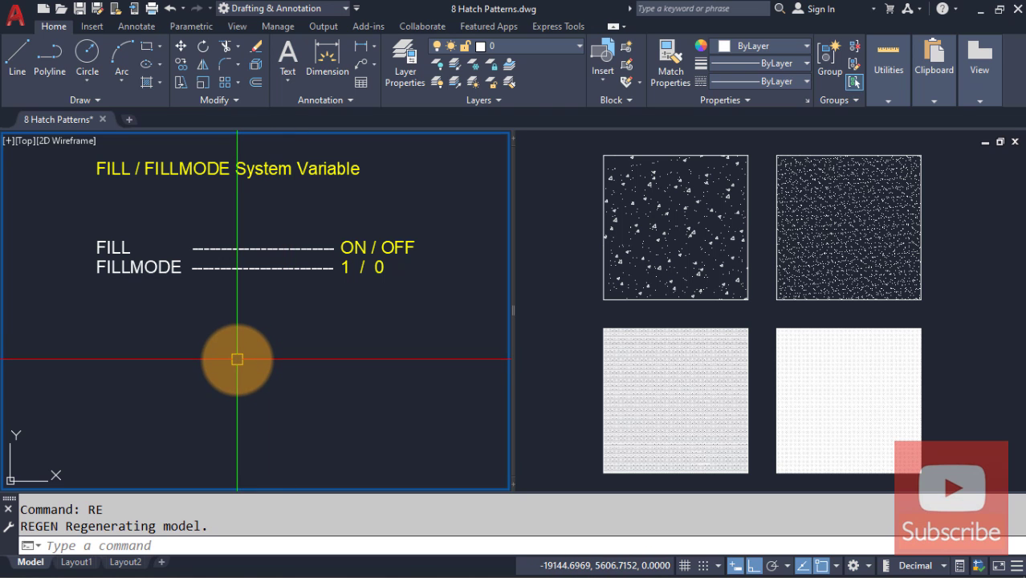
{"action": "mouse_move", "coordinate": [248, 384]}
{"action": "middle_mouse_down"}
{"action": "mouse_move", "coordinate": [256, 241]}
{"action": "mouse_move", "coordinate": [269, 271]}
{"action": "mouse_move", "coordinate": [279, 171]}
{"action": "middle_mouse_up"}
{"action": "middle_click_drag", "start_coordinate": [277, 244], "coordinate": [268, 174]}
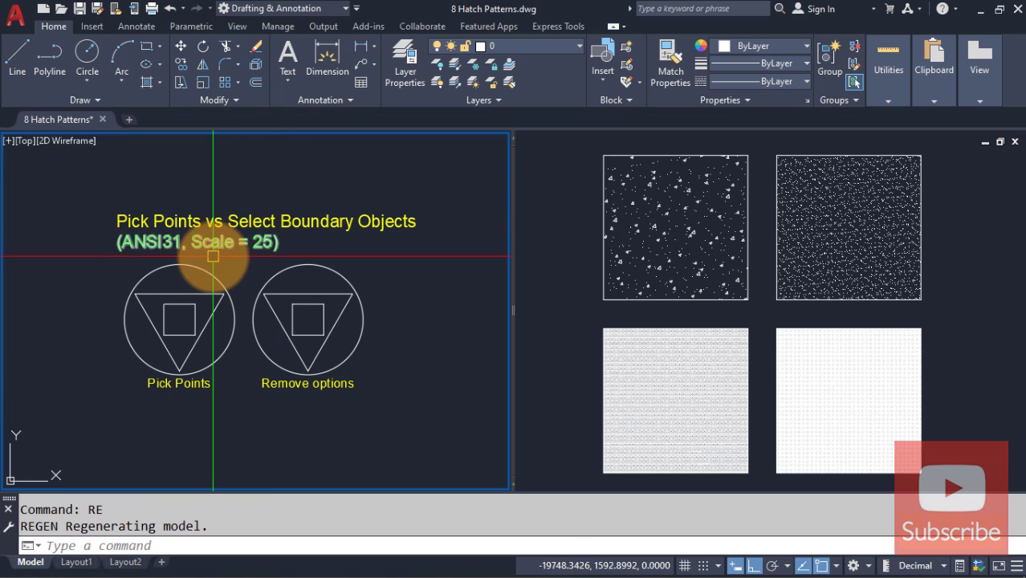
{"action": "type", "text": "z"}
{"action": "key", "text": "Return"}
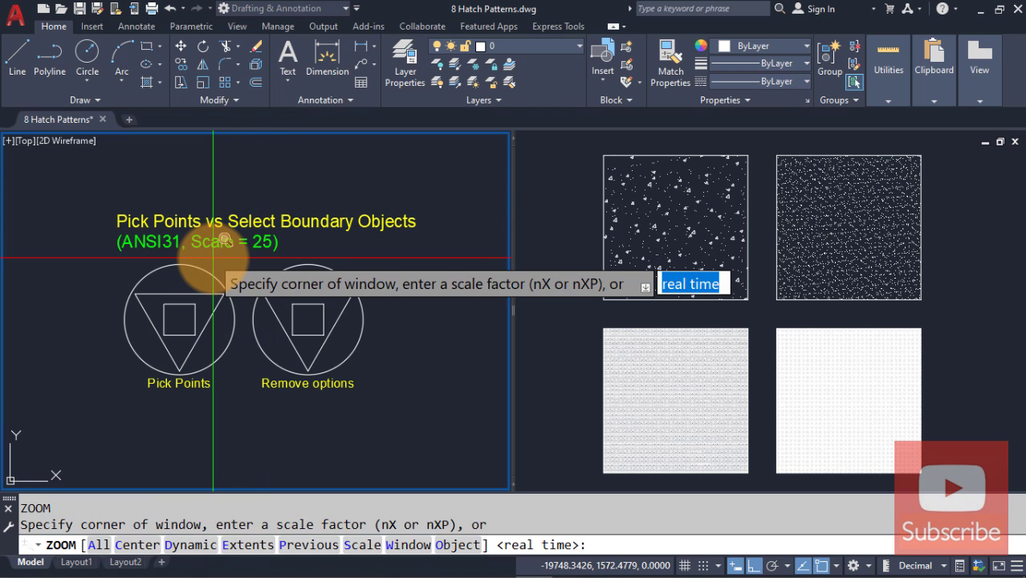
{"action": "key", "text": "Return"}
{"action": "mouse_move", "coordinate": [234, 287]}
{"action": "left_mouse_down"}
{"action": "mouse_move", "coordinate": [247, 279]}
{"action": "mouse_move", "coordinate": [248, 223]}
{"action": "mouse_move", "coordinate": [236, 257]}
{"action": "mouse_move", "coordinate": [229, 220]}
{"action": "left_mouse_up"}
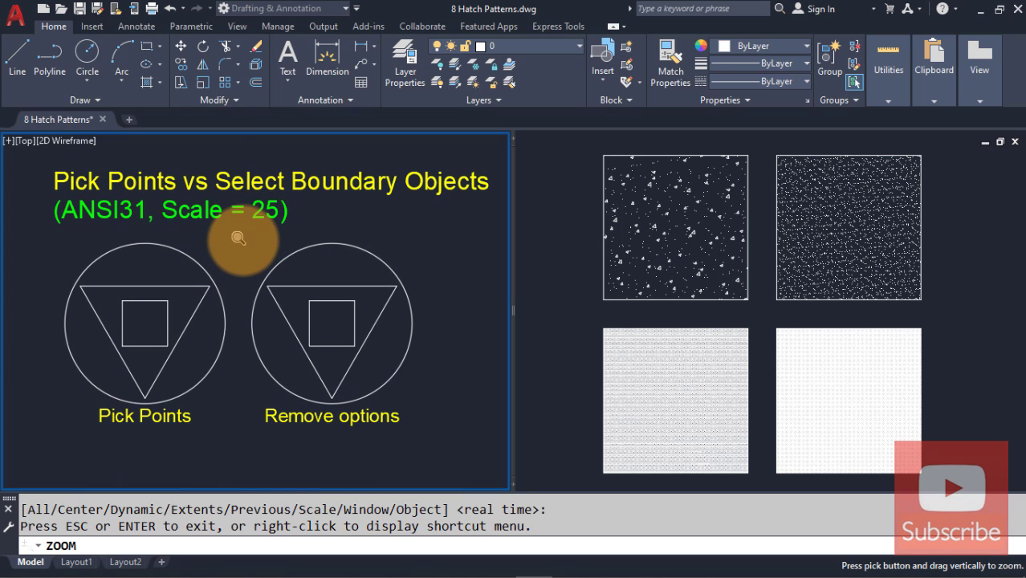
{"action": "key", "text": "Escape"}
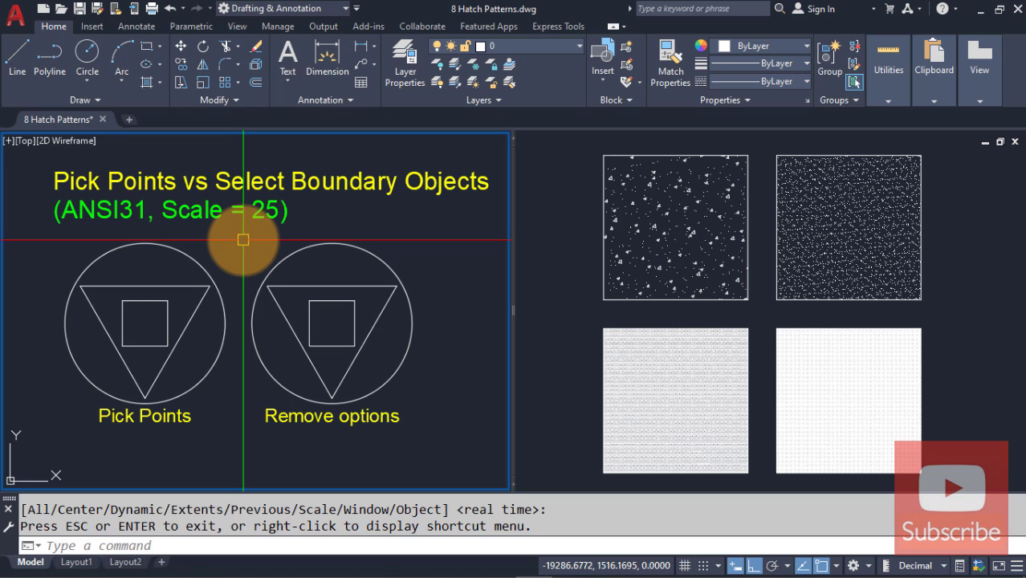
{"action": "type", "text": "RE"}
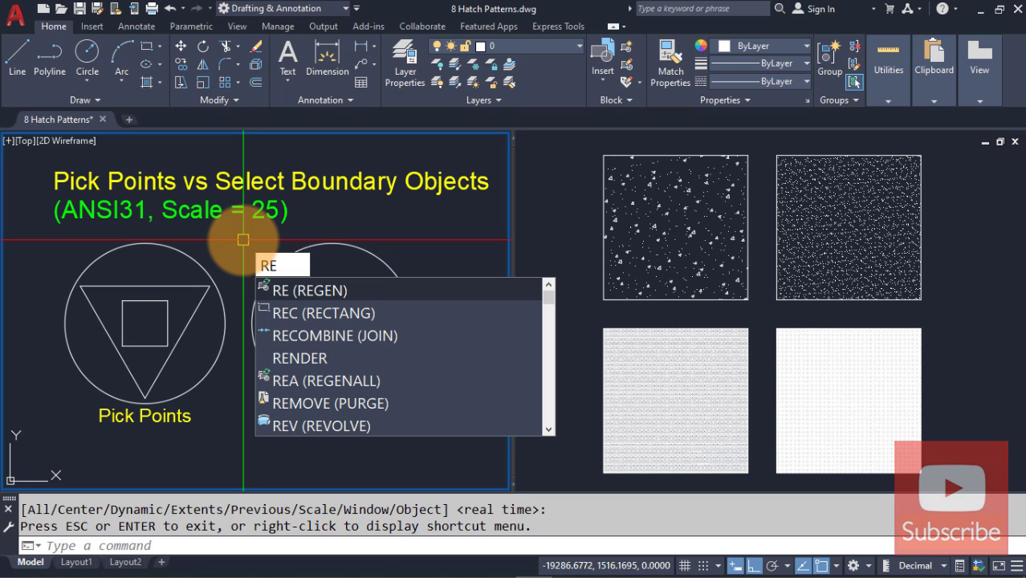
{"action": "key", "text": "Return"}
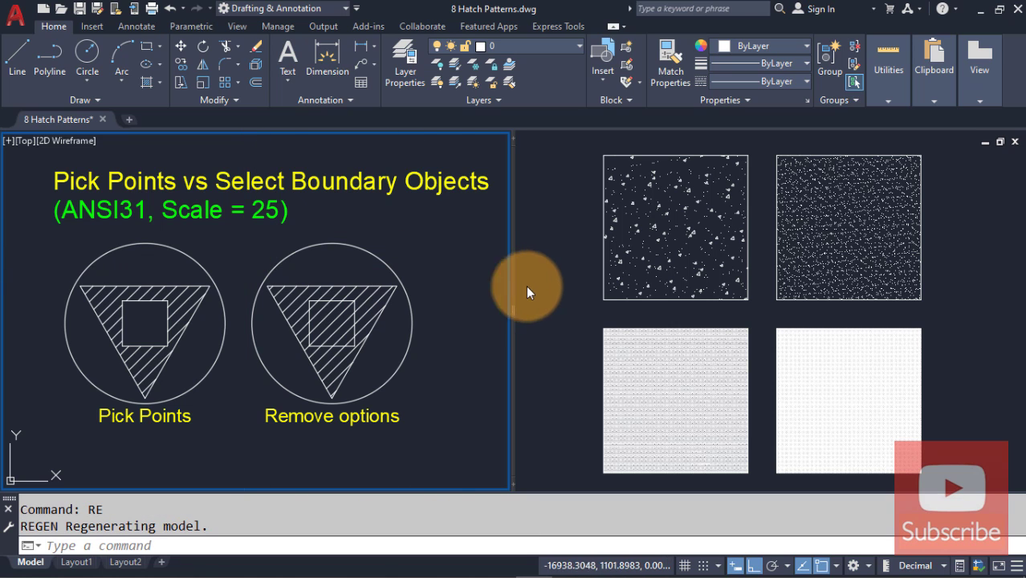
Step: Examine the unhatched circle with the nested triangle and square below the four hatched squares
{"action": "left_click", "coordinate": [550, 271]}
{"action": "mouse_move", "coordinate": [731, 346]}
{"action": "middle_mouse_down"}
{"action": "mouse_move", "coordinate": [726, 135]}
{"action": "mouse_move", "coordinate": [737, 236]}
{"action": "mouse_move", "coordinate": [740, 165]}
{"action": "middle_mouse_up"}
{"action": "middle_click_drag", "start_coordinate": [735, 285], "coordinate": [738, 181]}
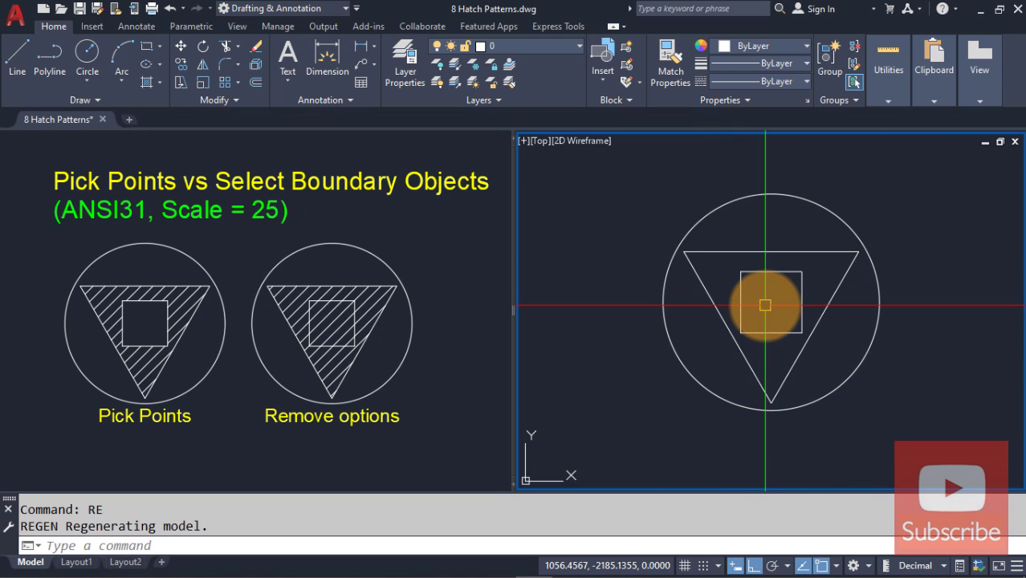
{"action": "type", "text": "z"}
{"action": "key", "text": "Return"}
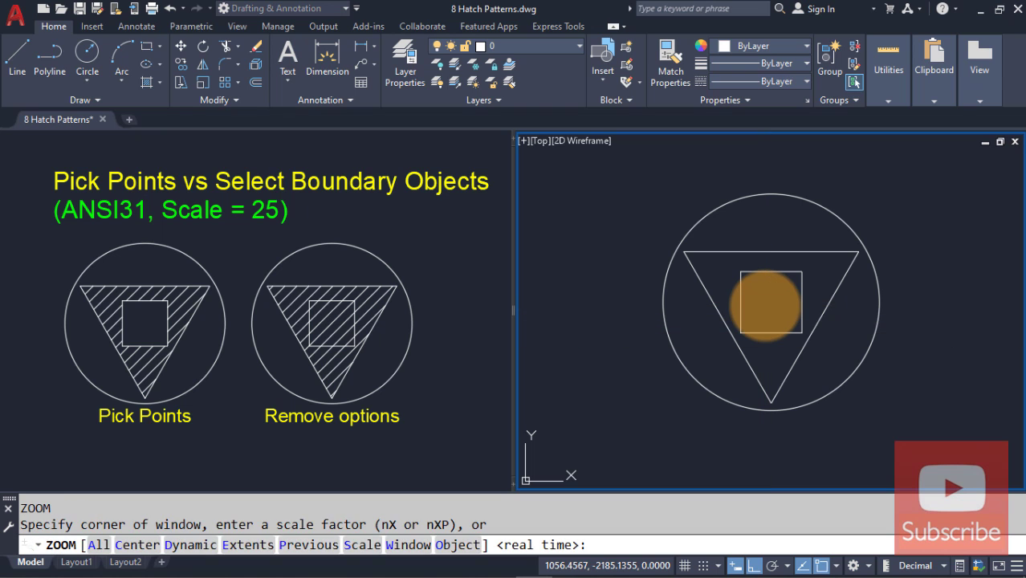
{"action": "key", "text": "Return"}
{"action": "mouse_move", "coordinate": [786, 329]}
{"action": "left_mouse_down"}
{"action": "mouse_move", "coordinate": [781, 218]}
{"action": "mouse_move", "coordinate": [763, 218]}
{"action": "left_mouse_up"}
{"action": "middle_click_drag", "start_coordinate": [763, 218], "coordinate": [760, 235]}
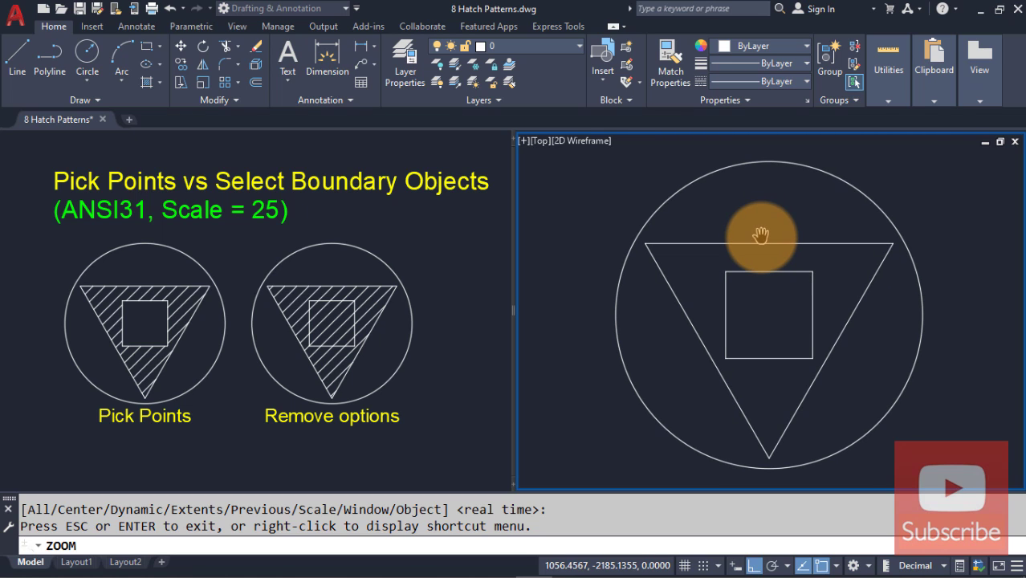
{"action": "key", "text": "Escape"}
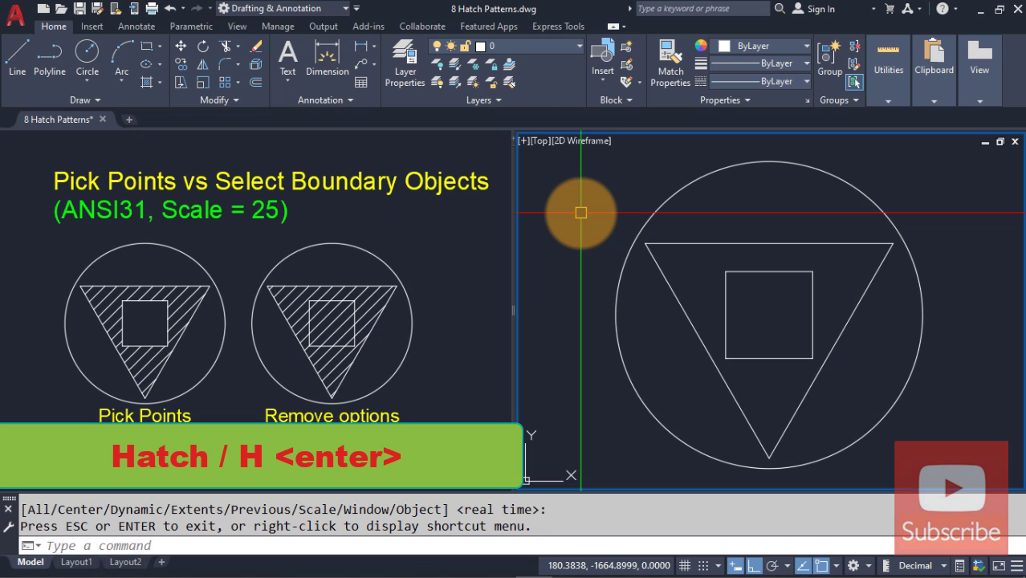
Step: Hatch the area between the triangle and the inner square with the ANSI31 pattern by picking an internal point
{"action": "type", "text": "H"}
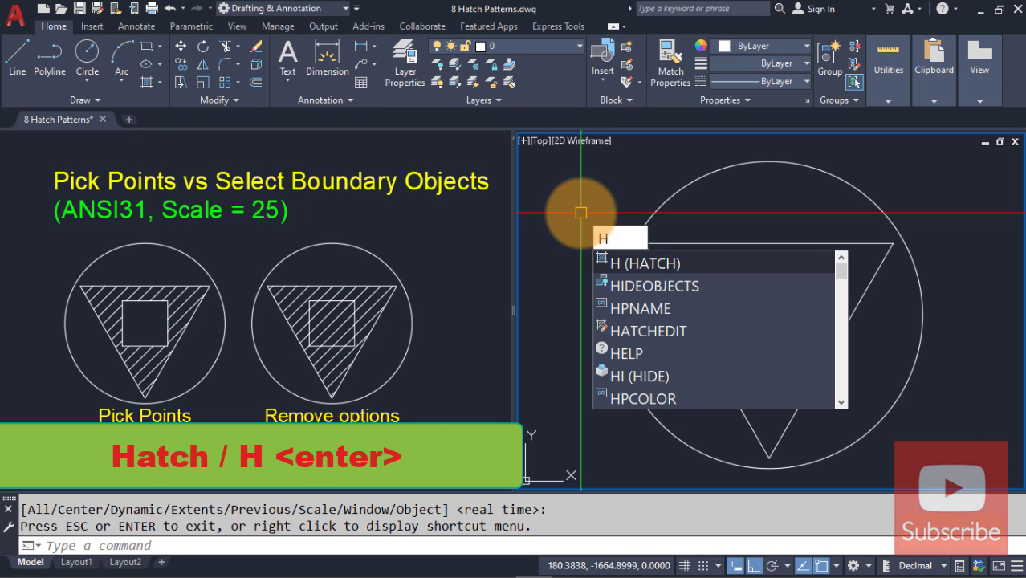
{"action": "key", "text": "Return"}
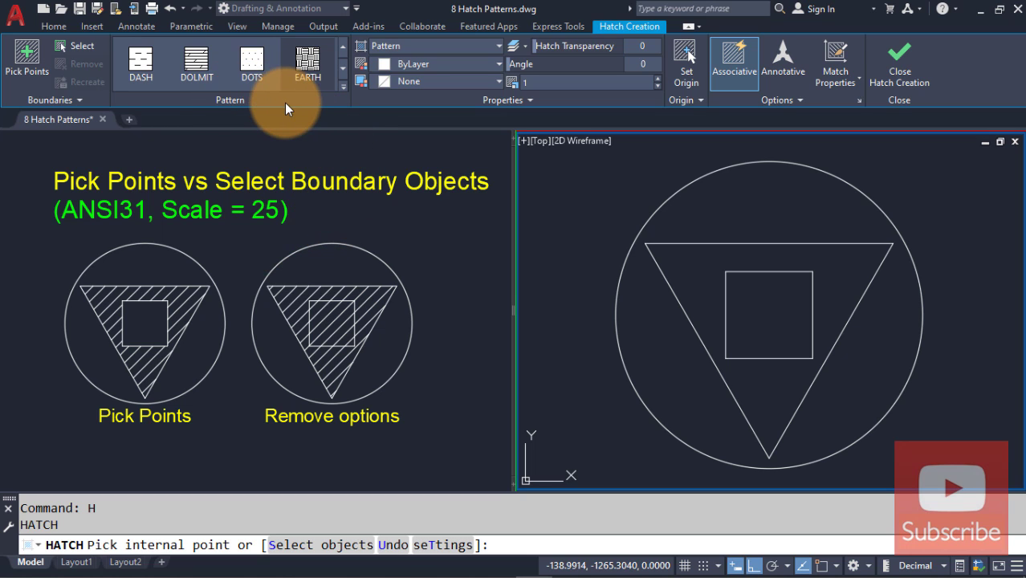
{"action": "left_click", "coordinate": [343, 46]}
{"action": "left_click", "coordinate": [343, 46]}
{"action": "left_click", "coordinate": [343, 46]}
{"action": "left_click", "coordinate": [342, 46]}
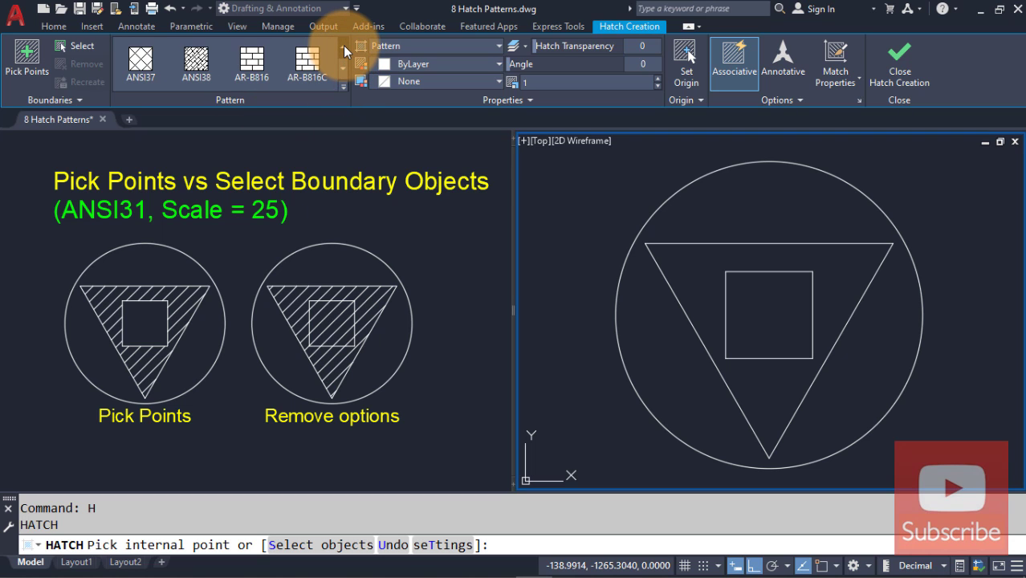
{"action": "left_click", "coordinate": [342, 46]}
{"action": "left_click", "coordinate": [343, 46]}
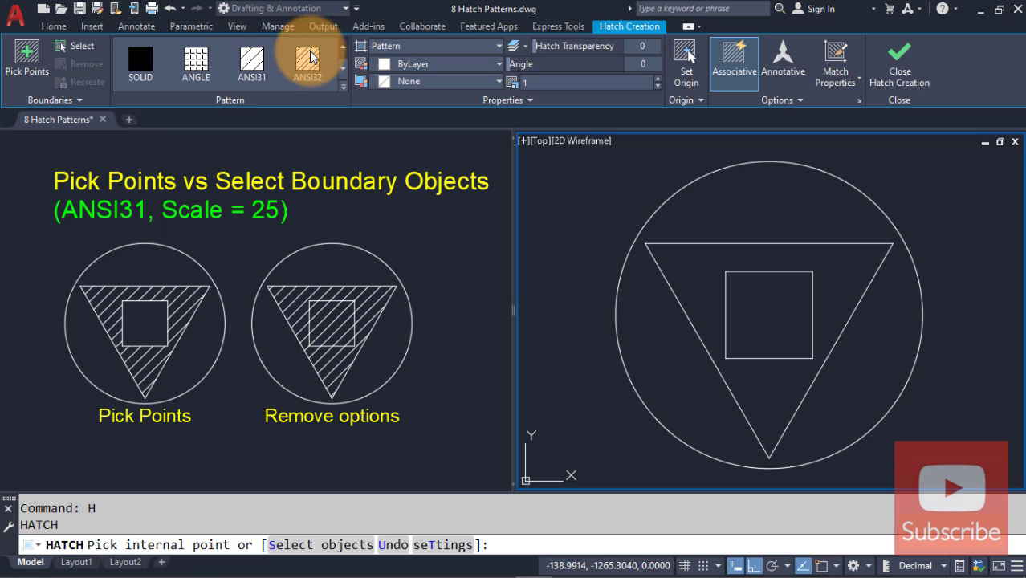
{"action": "left_click", "coordinate": [259, 64]}
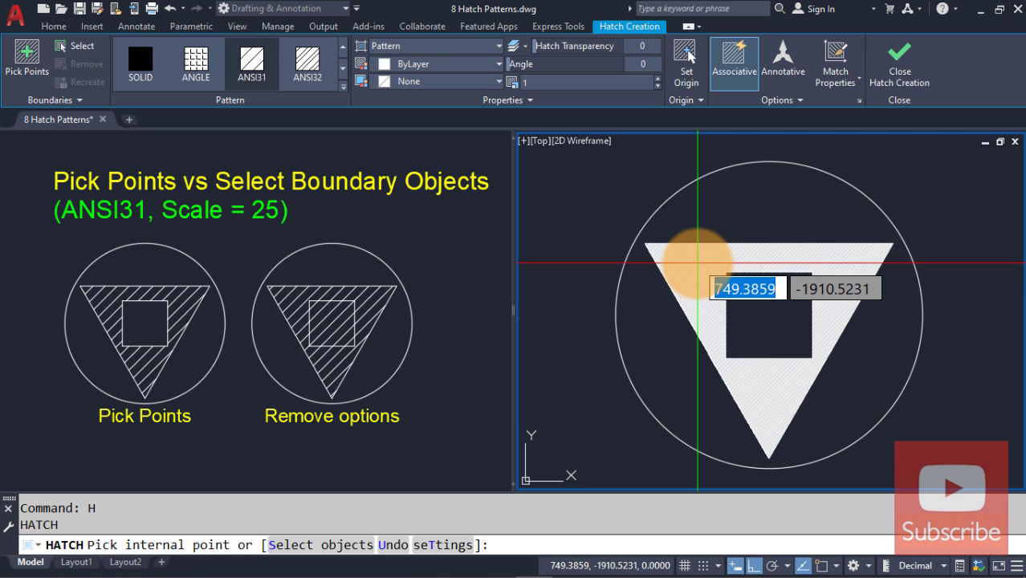
{"action": "left_click", "coordinate": [698, 263]}
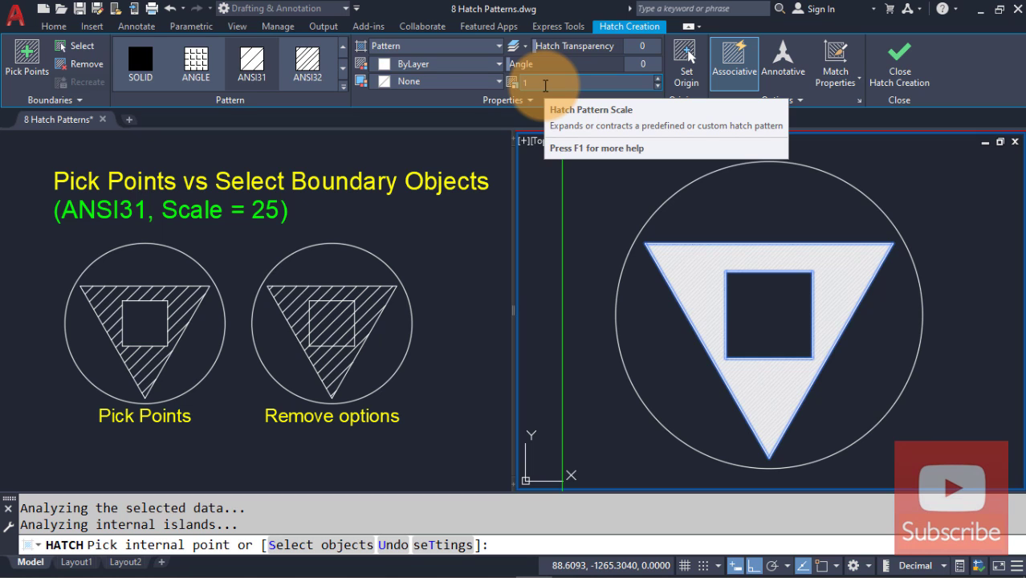
Step: Set the triangle hatch's pattern scale to 25 and finish the hatch
{"action": "left_click", "coordinate": [657, 80]}
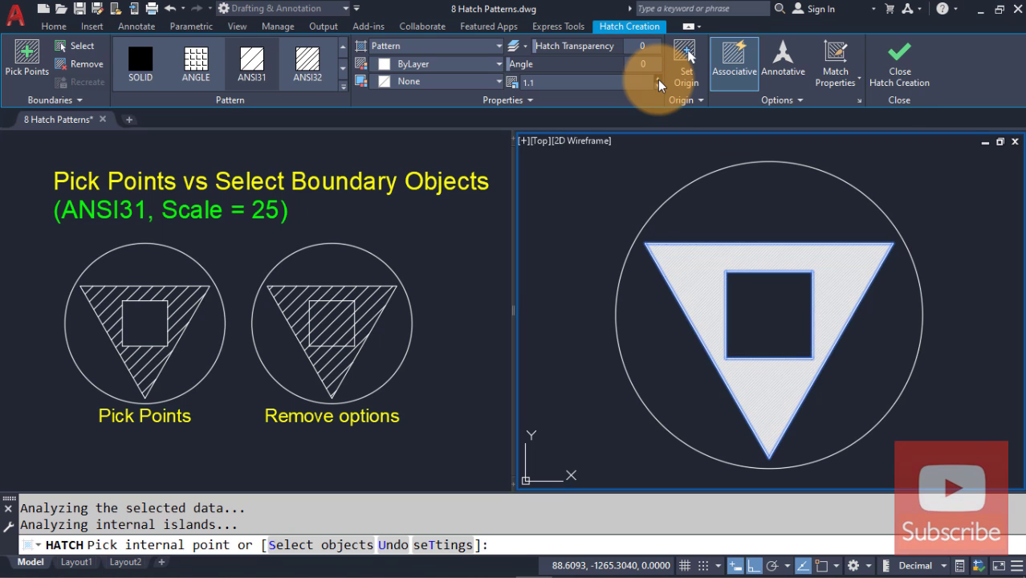
{"action": "left_click", "coordinate": [658, 80]}
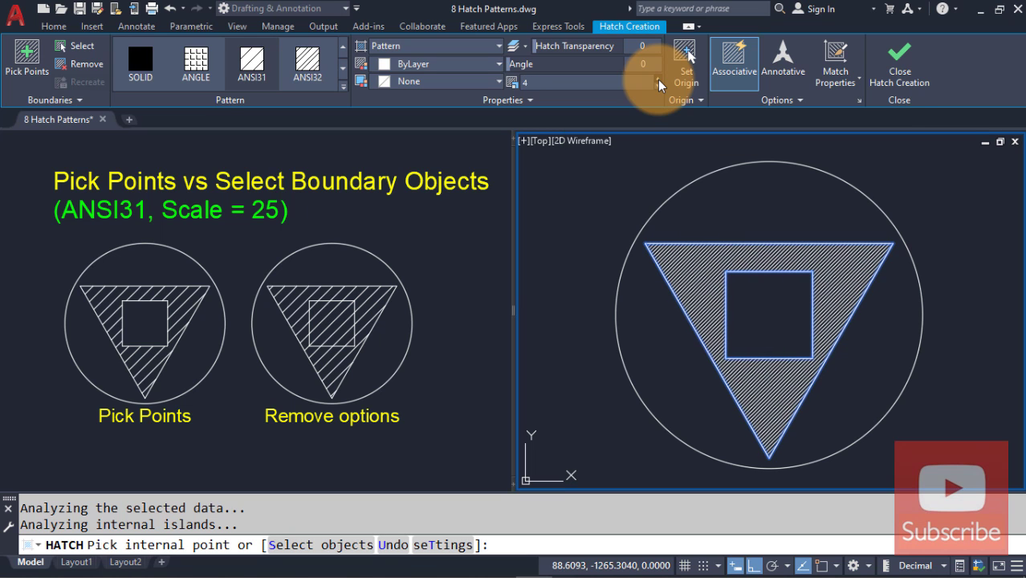
{"action": "left_click", "coordinate": [658, 80]}
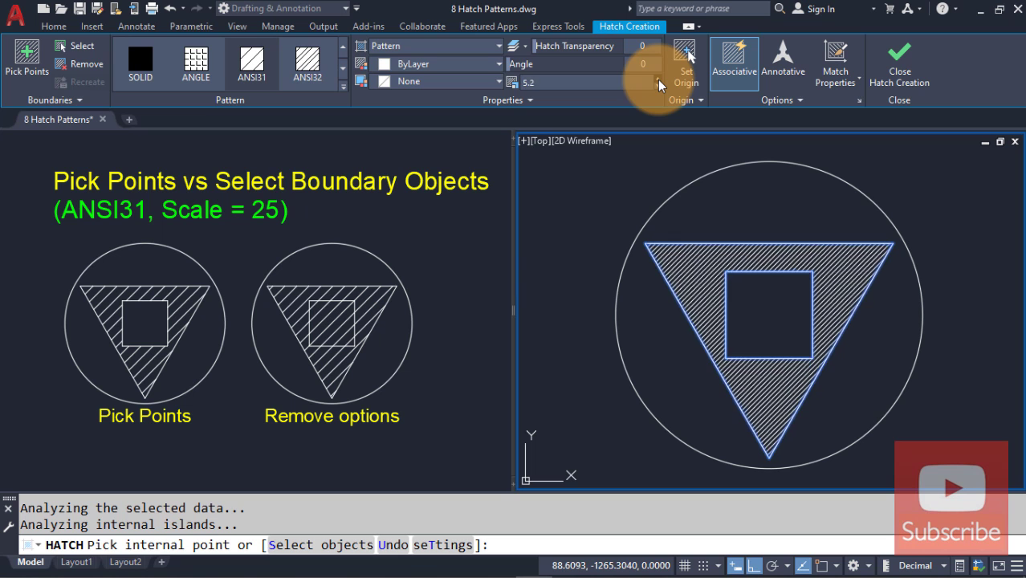
{"action": "left_click", "coordinate": [658, 80]}
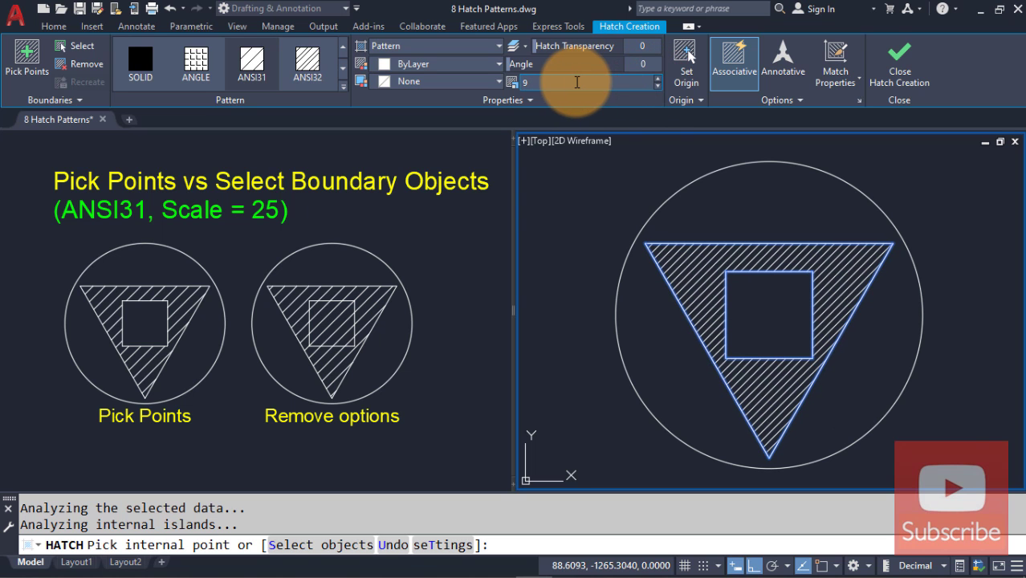
{"action": "double_click", "coordinate": [533, 86]}
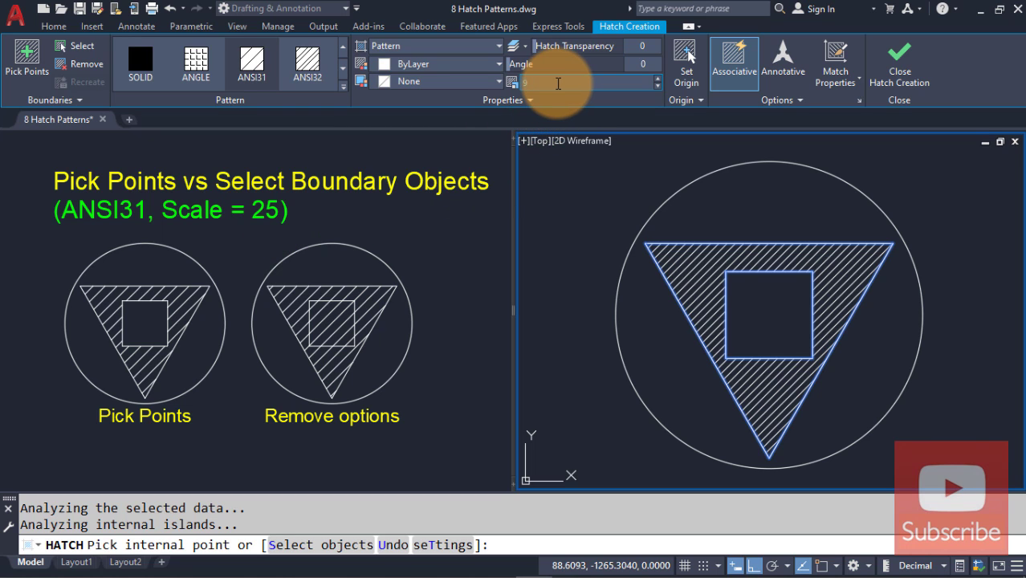
{"action": "type", "text": "25"}
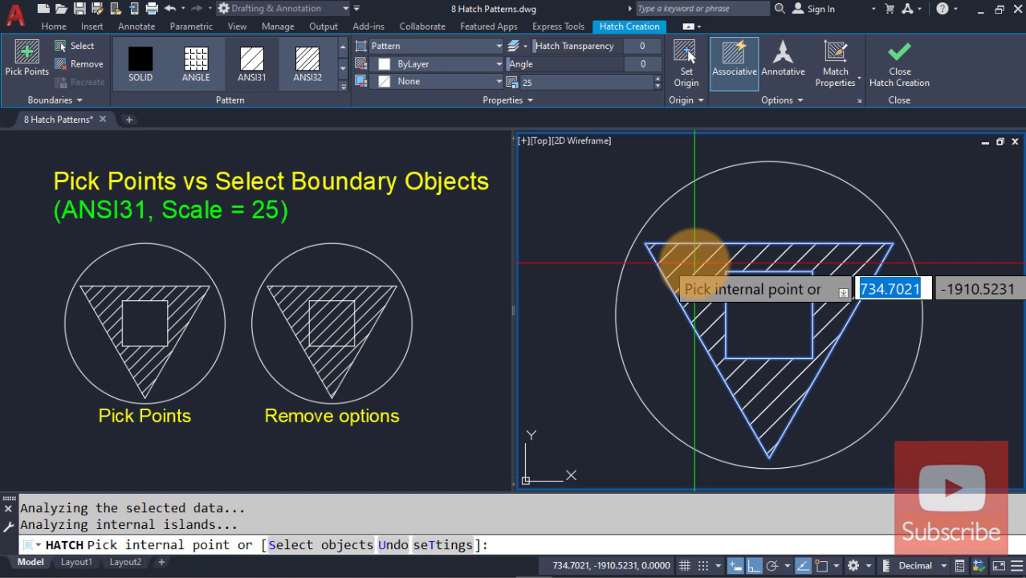
{"action": "key", "text": "Return"}
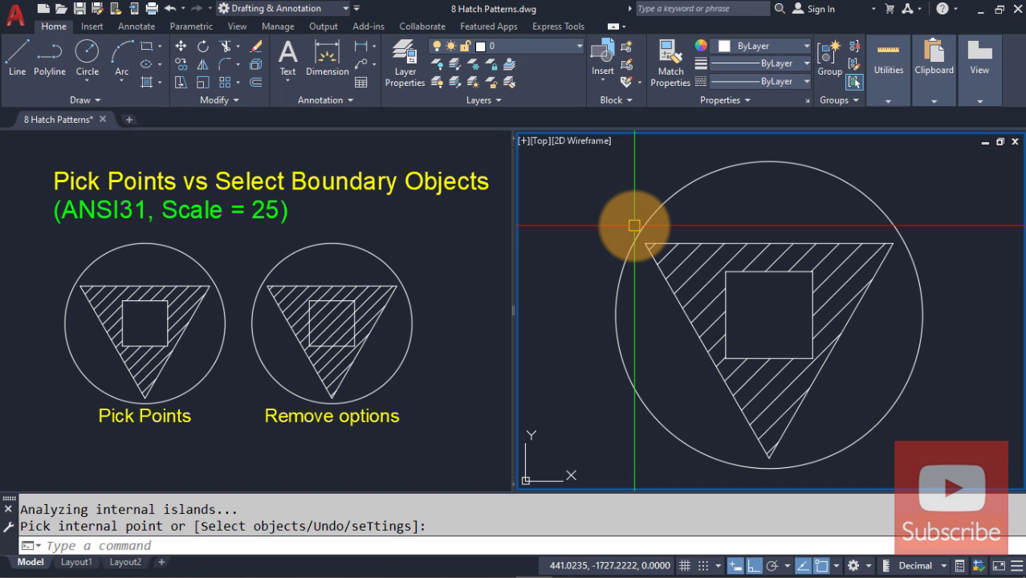
Step: Undo the ANSI31 hatch in the triangle
{"action": "key", "text": "ctrl+z"}
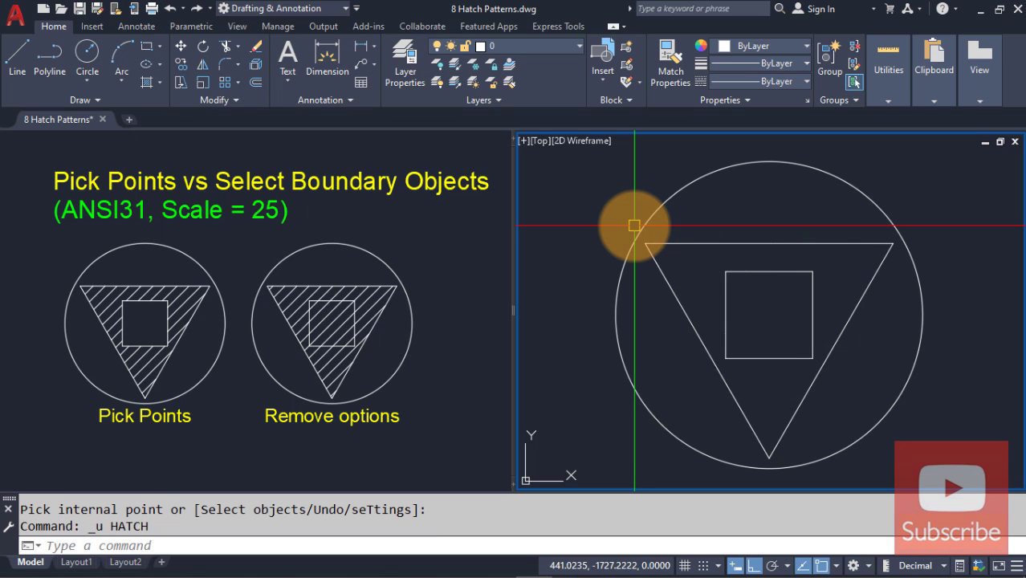
Step: Start a hatch and select the triangle as its boundary object
{"action": "type", "text": "h"}
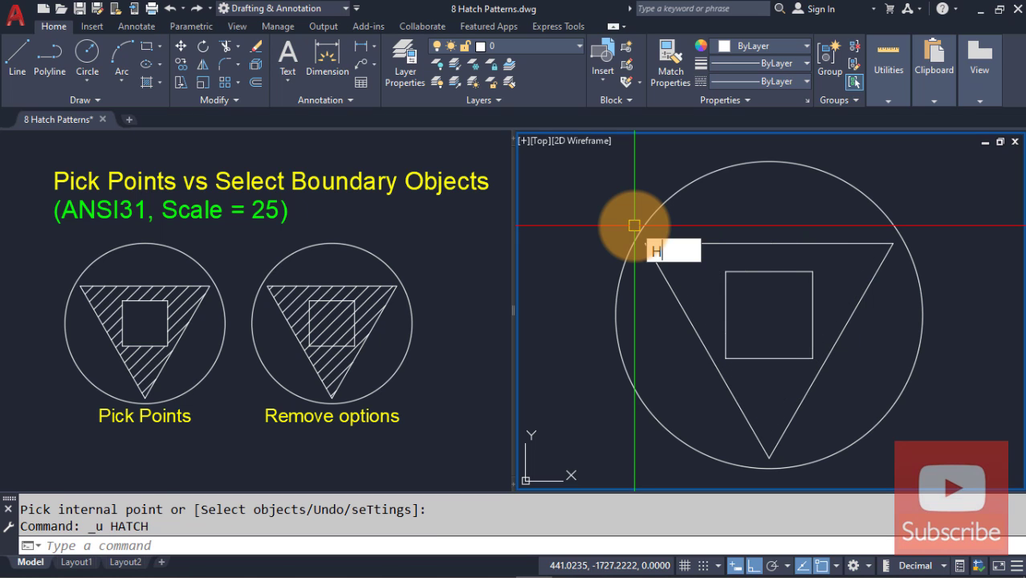
{"action": "key", "text": "Escape"}
{"action": "type", "text": "h"}
{"action": "key", "text": "Return"}
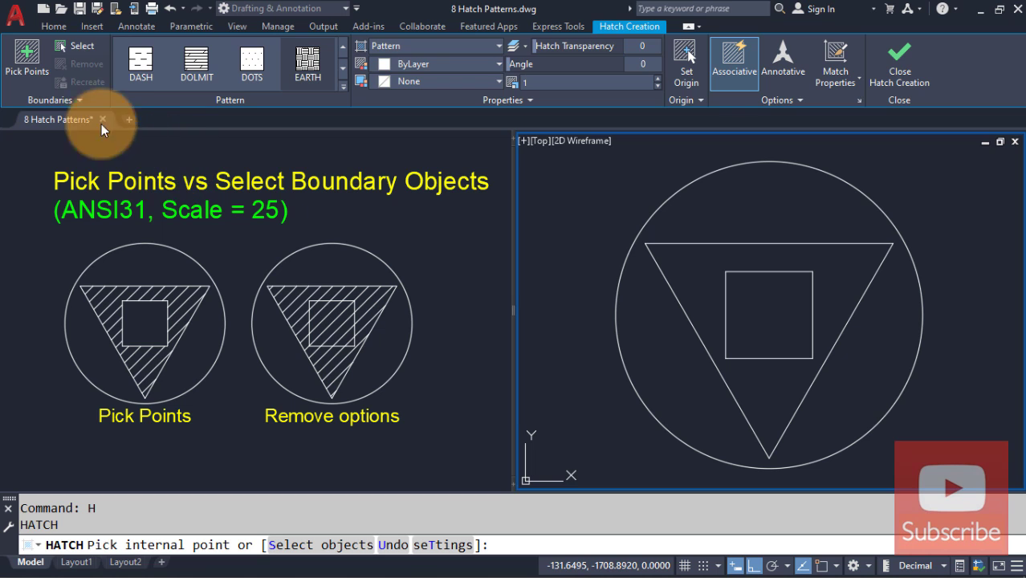
{"action": "left_click", "coordinate": [77, 44]}
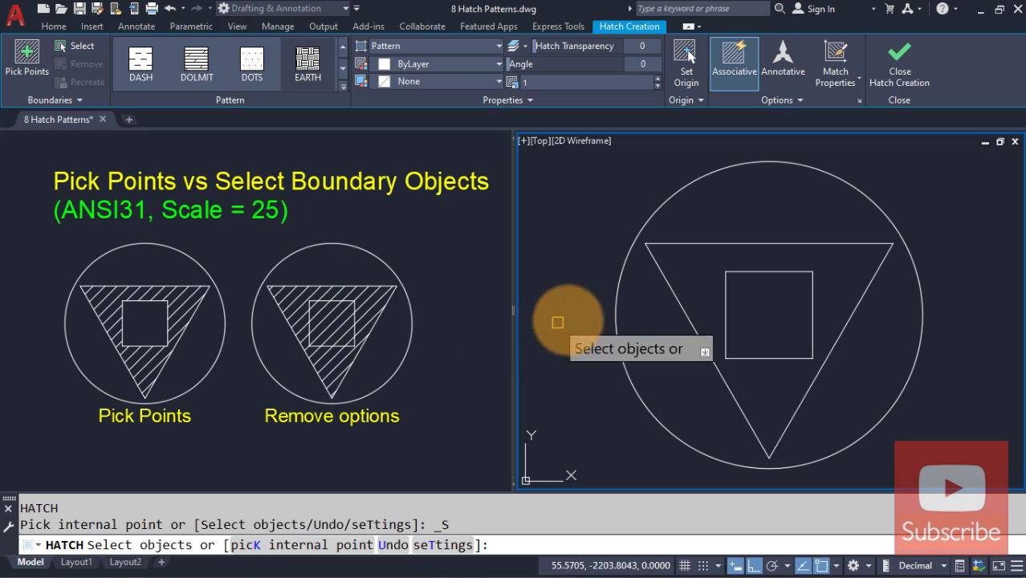
{"action": "left_click", "coordinate": [692, 241]}
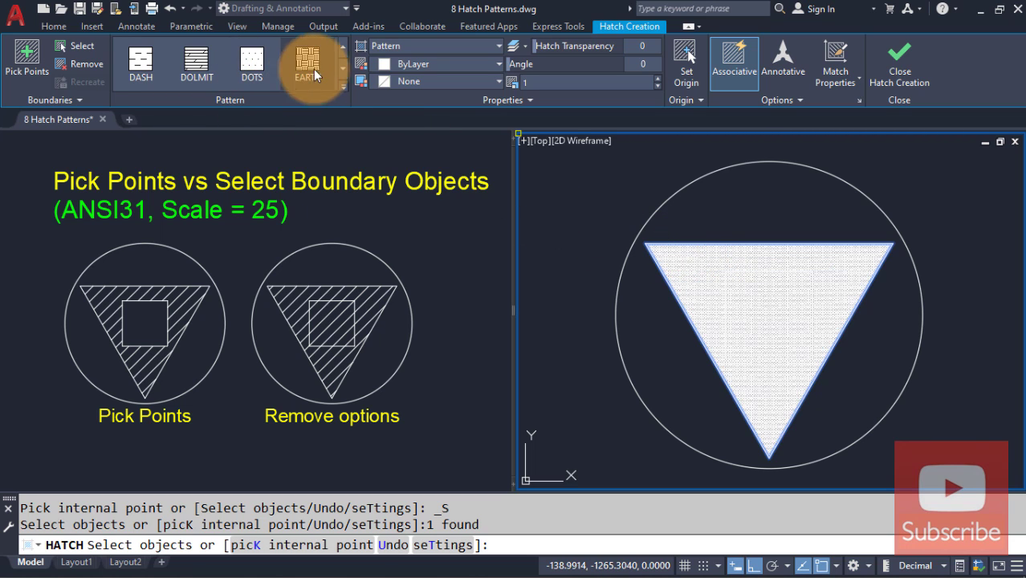
Step: Apply the ANSI31 pattern to the triangle's hatch
{"action": "left_click", "coordinate": [343, 46]}
{"action": "left_click", "coordinate": [343, 47]}
{"action": "left_click", "coordinate": [343, 47]}
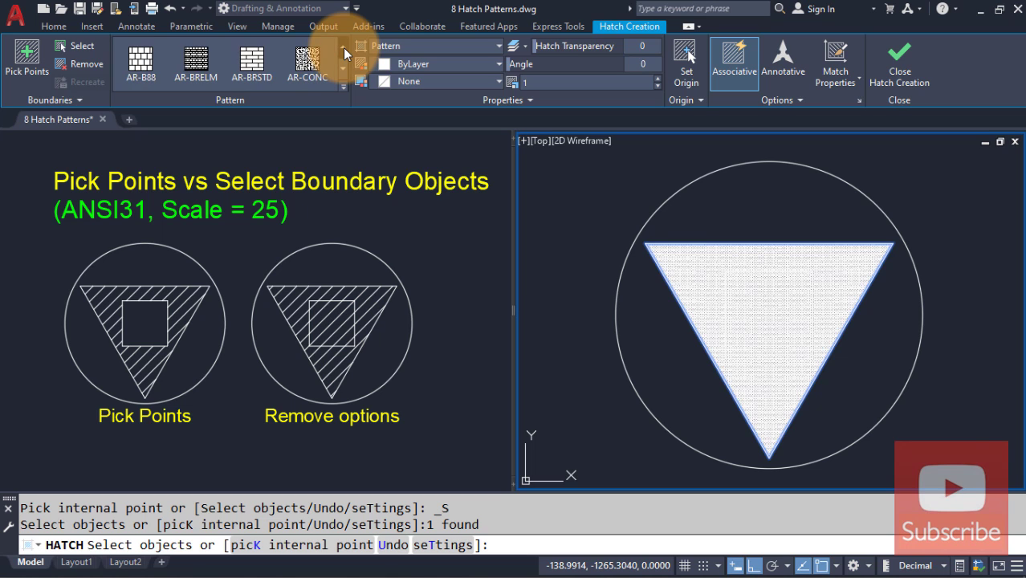
{"action": "left_click", "coordinate": [343, 47]}
{"action": "left_click", "coordinate": [343, 47]}
{"action": "left_click", "coordinate": [343, 48]}
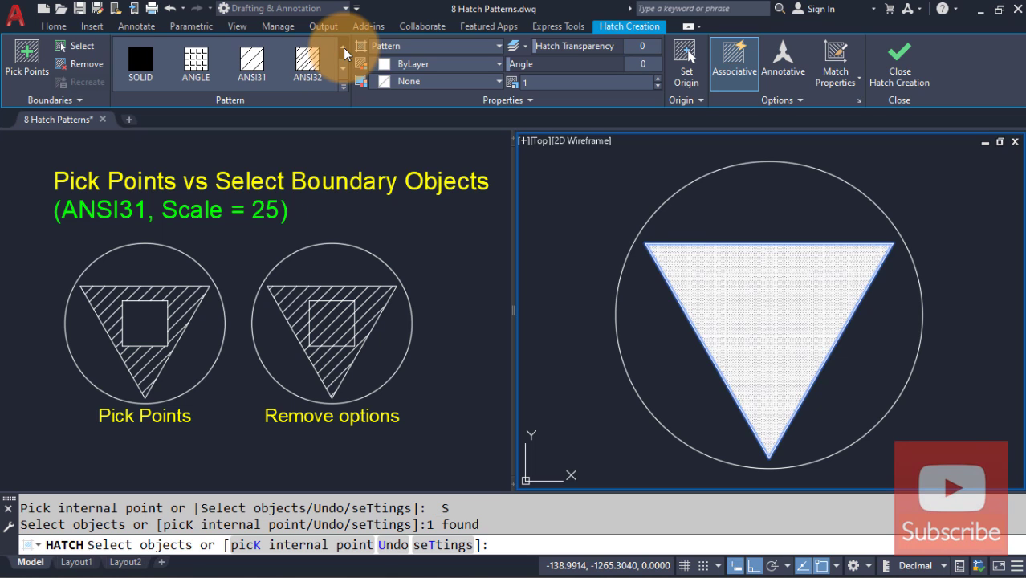
{"action": "left_click", "coordinate": [252, 60]}
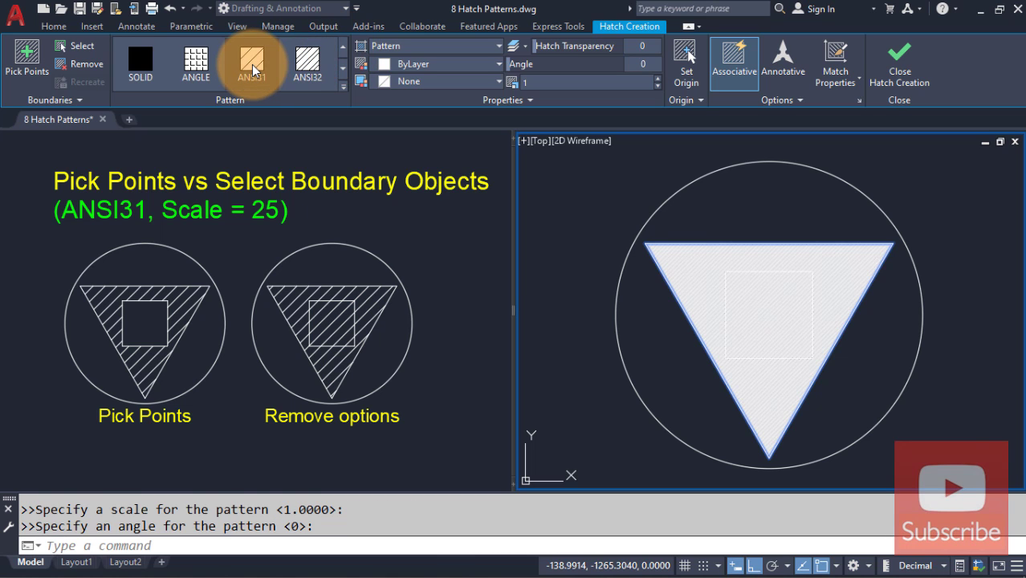
Step: Finish the triangle's hatch at pattern scale 25, and undo it
{"action": "left_click", "coordinate": [532, 83]}
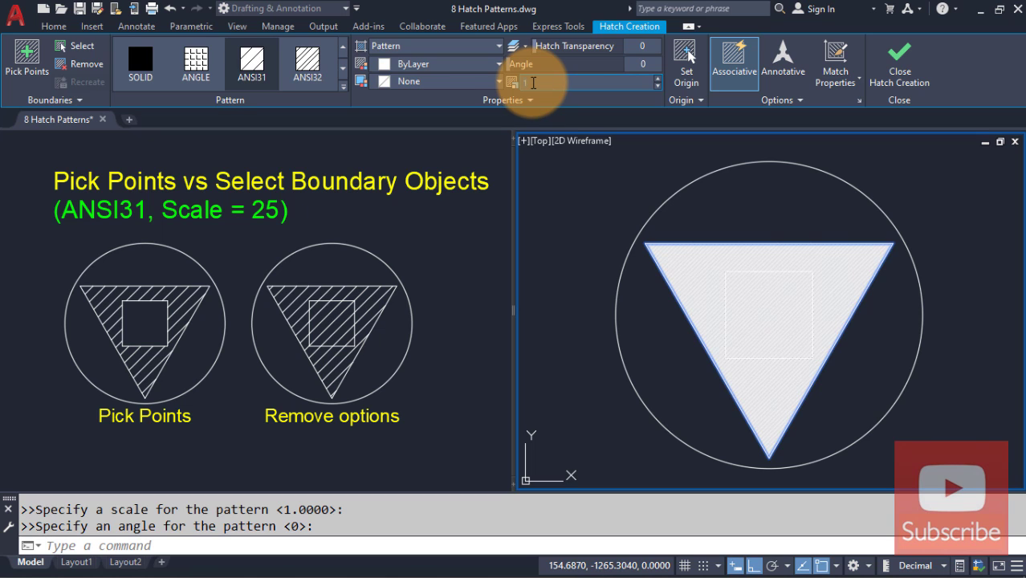
{"action": "type", "text": "25"}
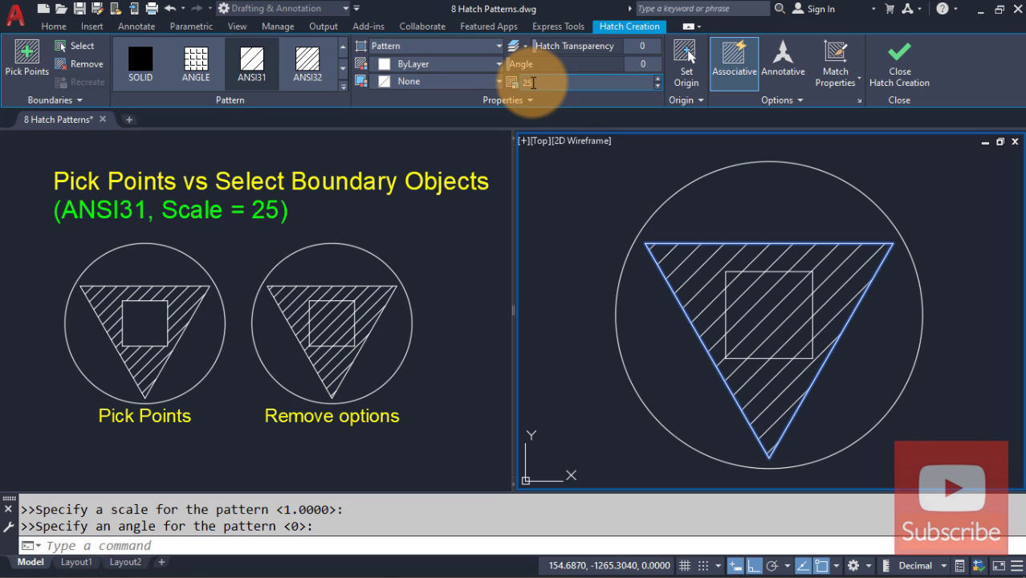
{"action": "right_click", "coordinate": [596, 233]}
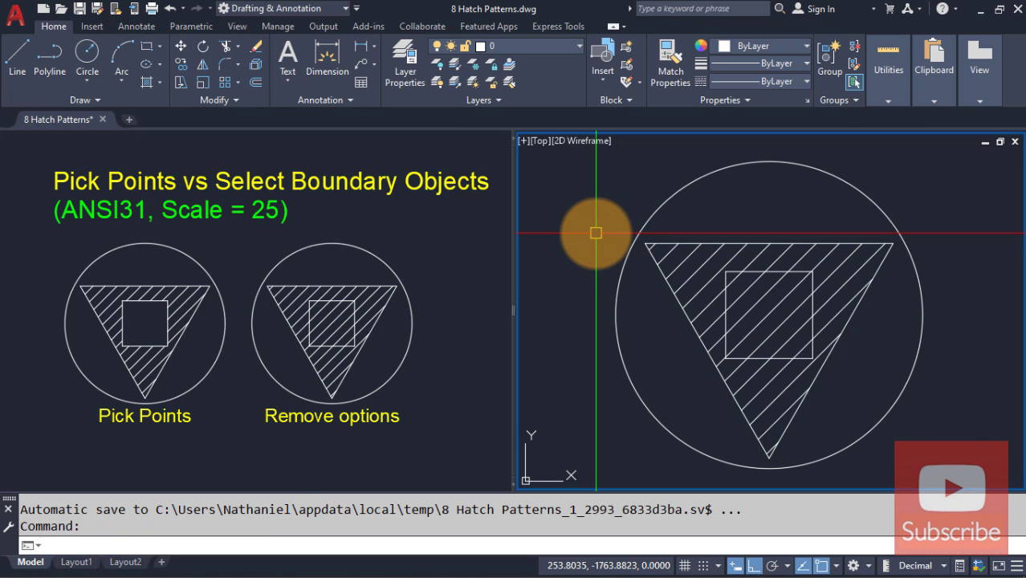
{"action": "key", "text": "ctrl+z"}
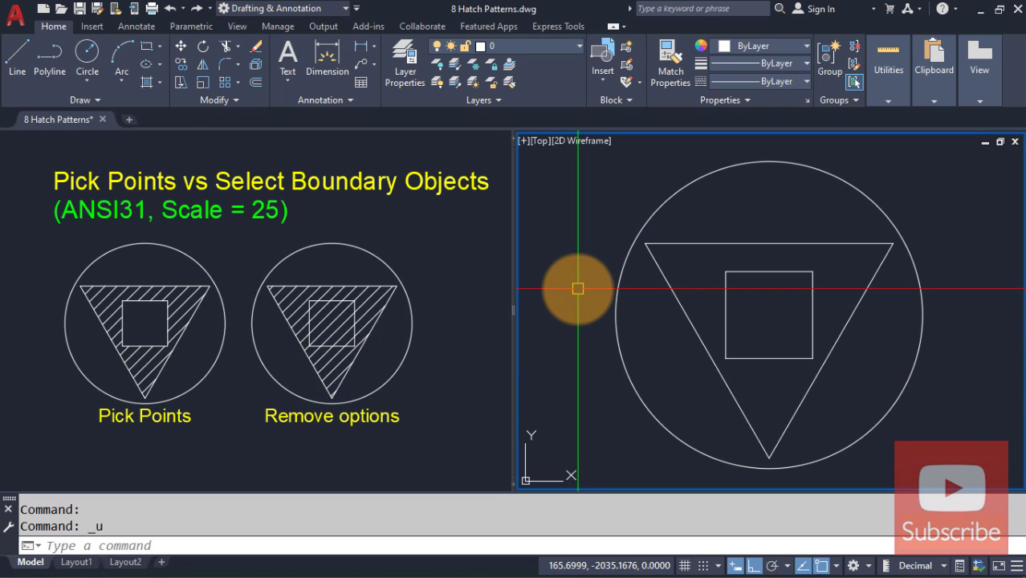
Step: Start a new hatch by selecting boundary objects, with the ANSI31 pattern at scale 25
{"action": "type", "text": "H"}
{"action": "key", "text": "Return"}
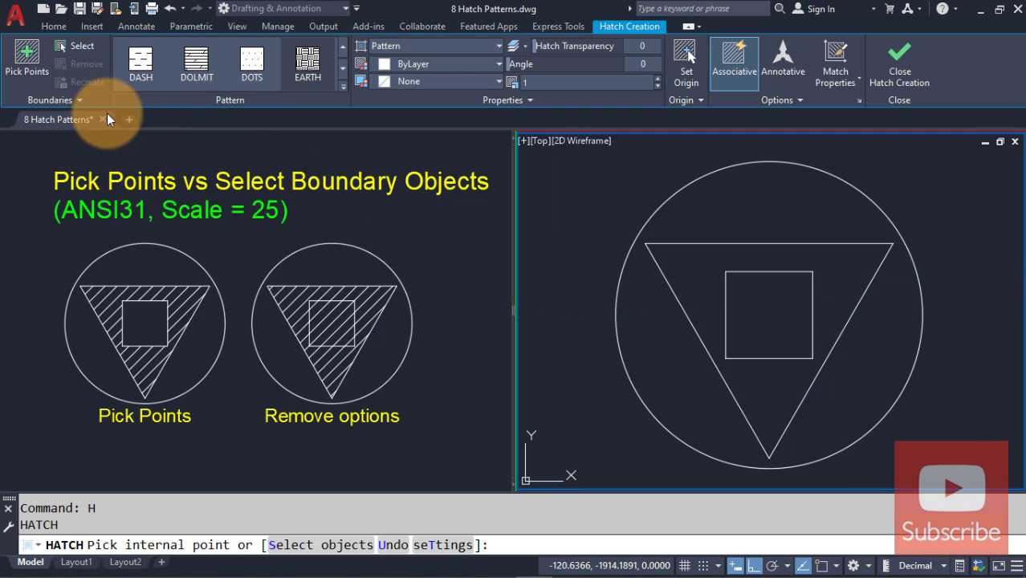
{"action": "left_click", "coordinate": [84, 47]}
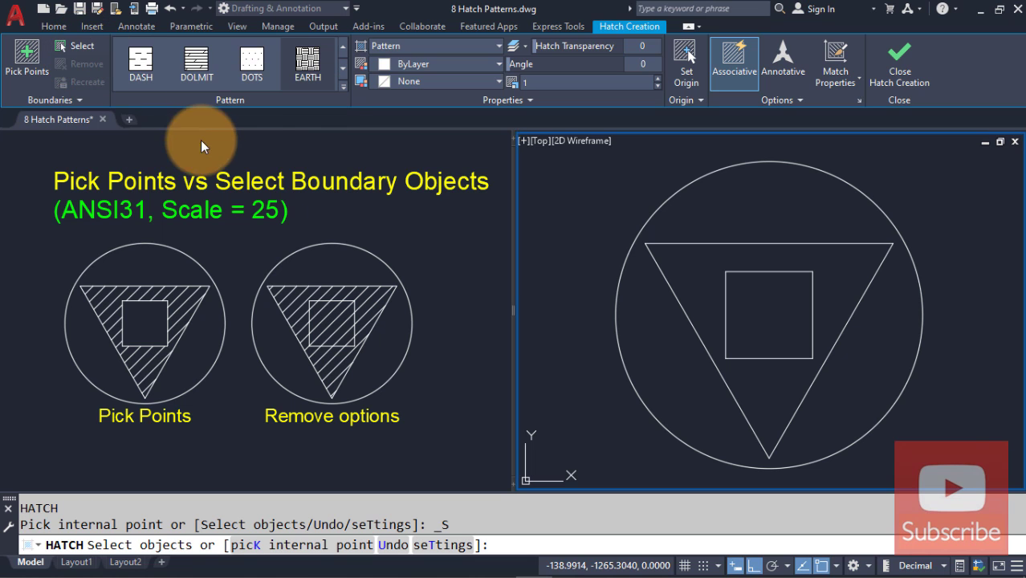
{"action": "left_click", "coordinate": [343, 48]}
{"action": "left_click", "coordinate": [343, 48]}
{"action": "left_click", "coordinate": [343, 47]}
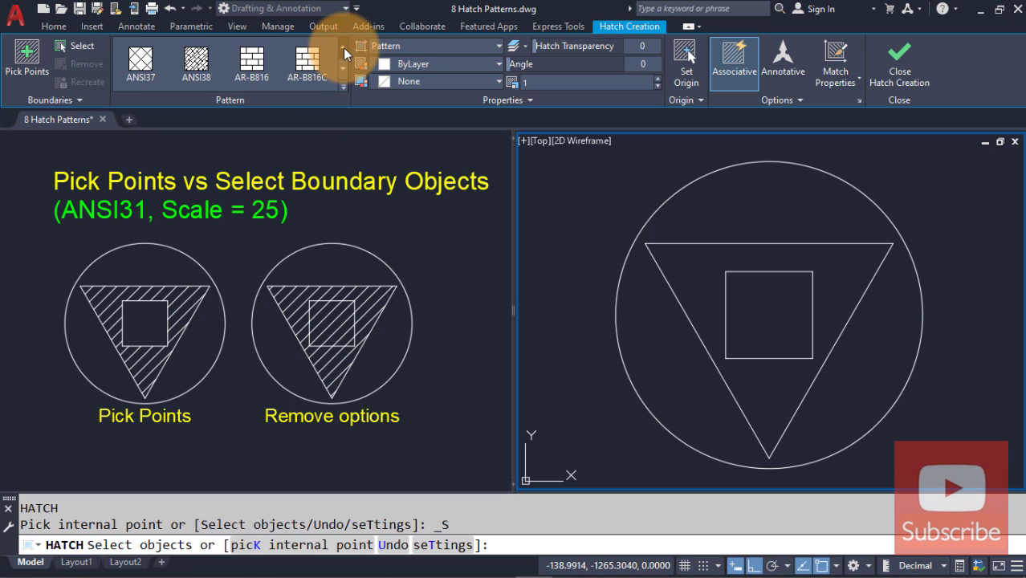
{"action": "left_click", "coordinate": [343, 47]}
{"action": "left_click", "coordinate": [343, 48]}
{"action": "left_click", "coordinate": [245, 62]}
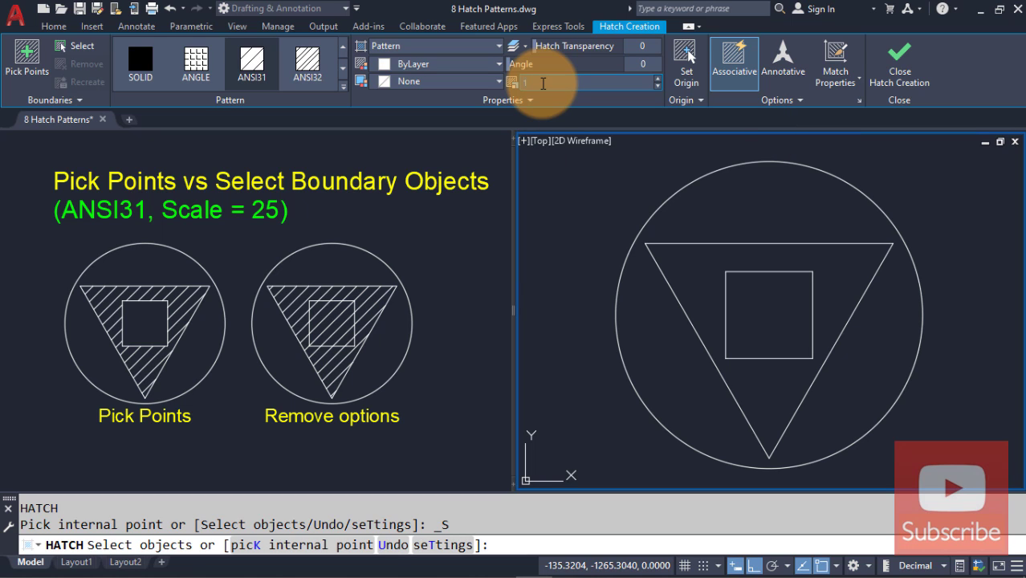
{"action": "type", "text": "5"}
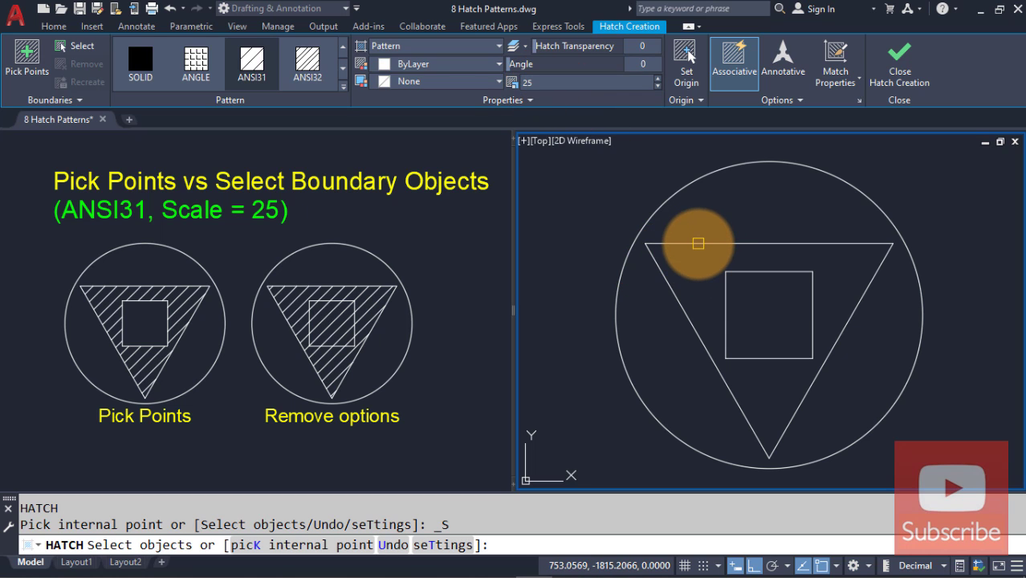
Step: Select the triangle and the inner square as the hatch boundaries and finish the hatch
{"action": "left_click", "coordinate": [698, 243]}
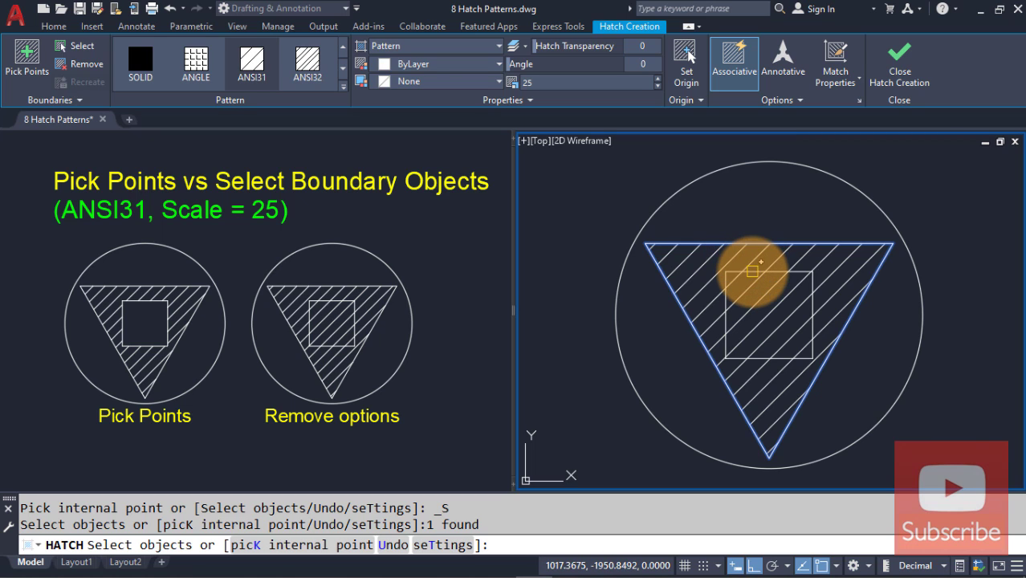
{"action": "left_click", "coordinate": [752, 273]}
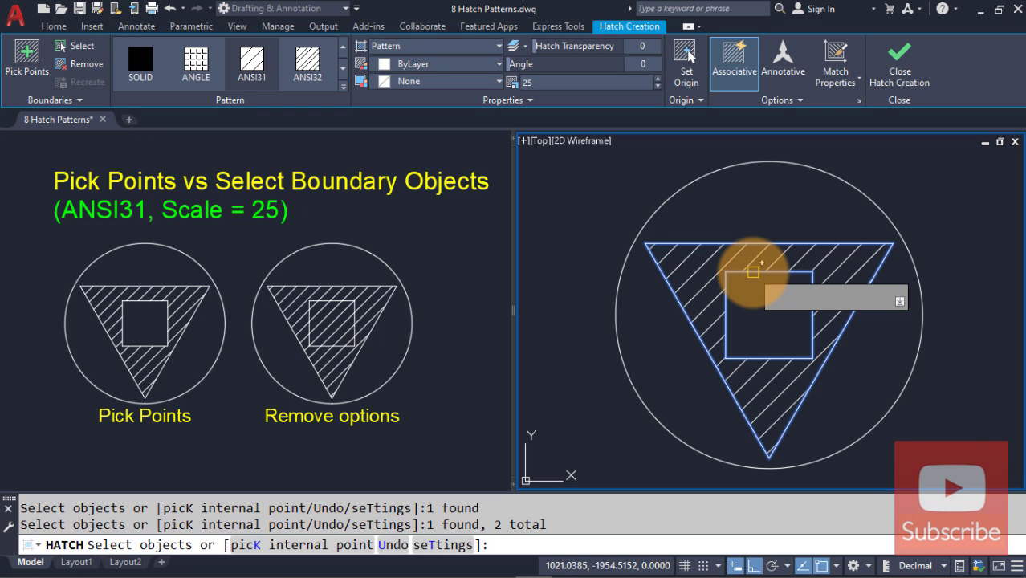
{"action": "key", "text": "Return"}
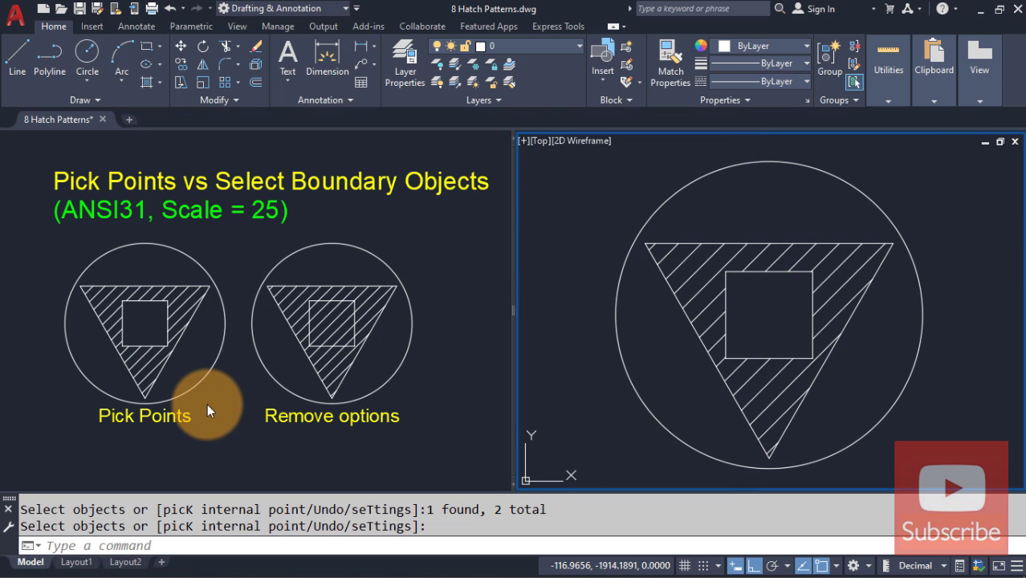
Step: Examine the hatched ABC examples and the unhatched overlapping square, circle and triangle around the ABC text
{"action": "left_click", "coordinate": [225, 383]}
{"action": "middle_click_drag", "start_coordinate": [237, 438], "coordinate": [249, 217]}
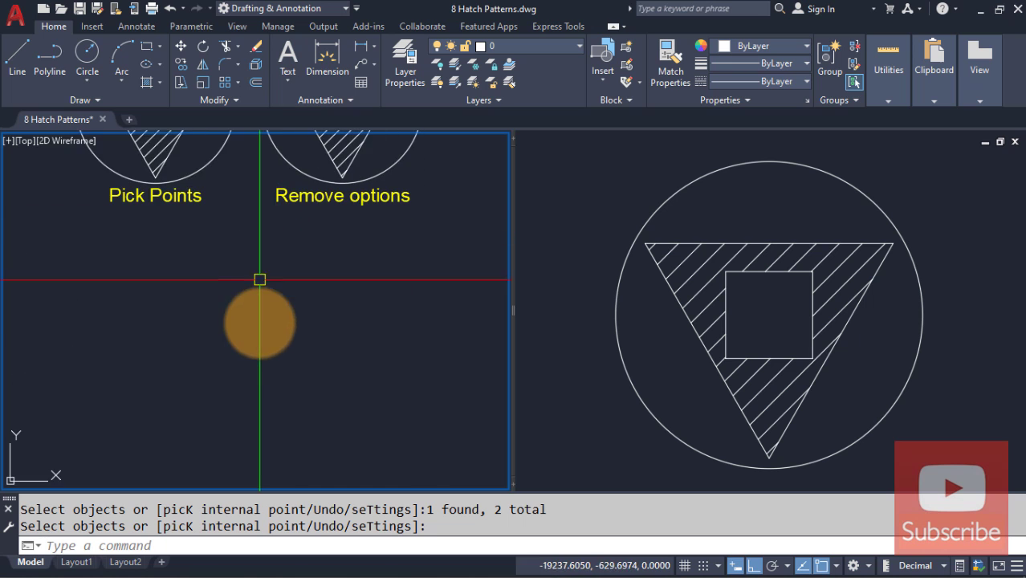
{"action": "middle_click_drag", "start_coordinate": [259, 350], "coordinate": [252, 163]}
{"action": "middle_click_drag", "start_coordinate": [224, 295], "coordinate": [222, 180]}
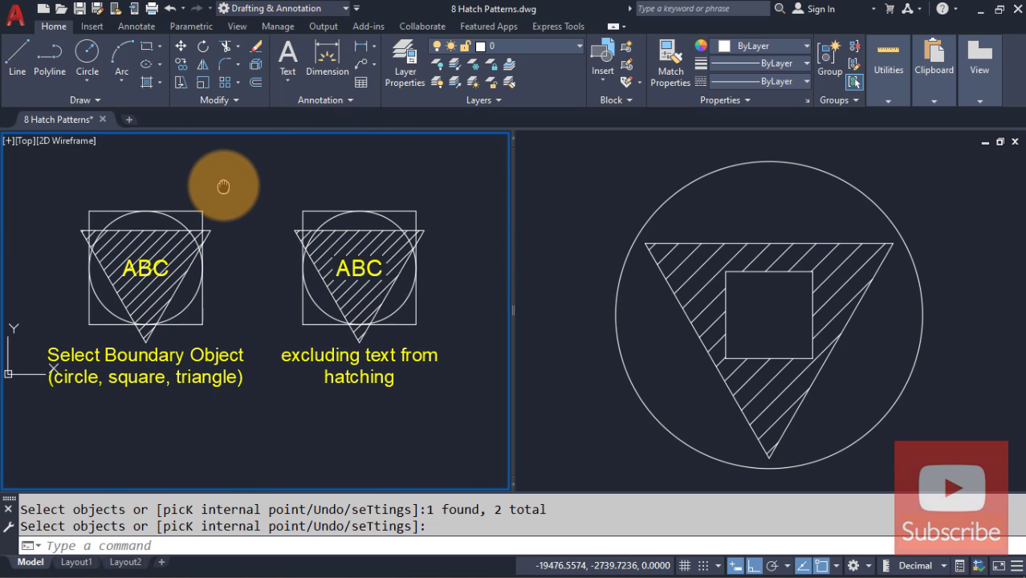
{"action": "left_click", "coordinate": [598, 274]}
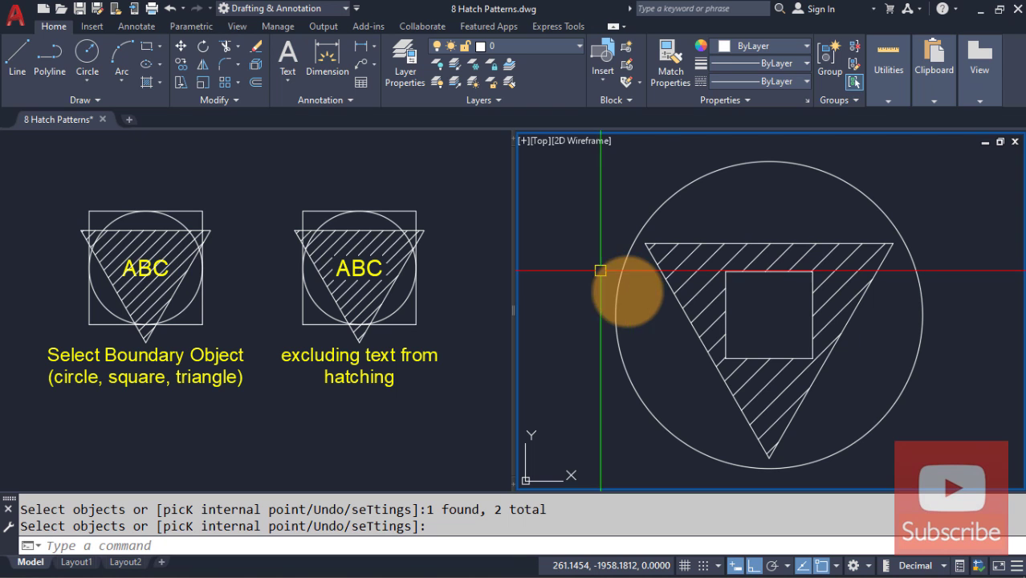
{"action": "middle_click_drag", "start_coordinate": [677, 396], "coordinate": [667, 259]}
{"action": "middle_click_drag", "start_coordinate": [725, 419], "coordinate": [741, 257]}
{"action": "middle_click_drag", "start_coordinate": [728, 377], "coordinate": [724, 243]}
{"action": "middle_click_drag", "start_coordinate": [710, 371], "coordinate": [710, 181]}
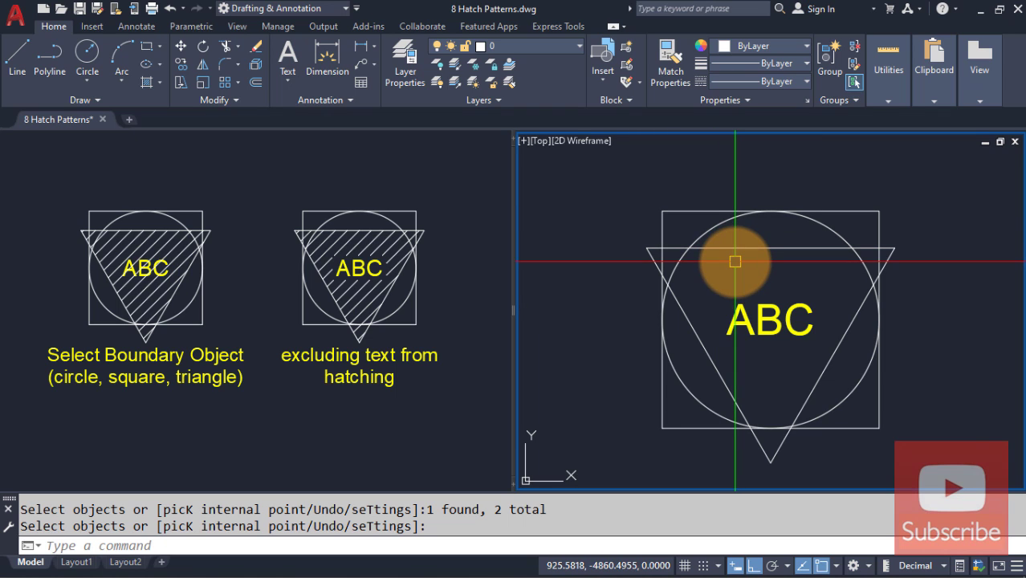
{"action": "type", "text": "z"}
{"action": "key", "text": "Return"}
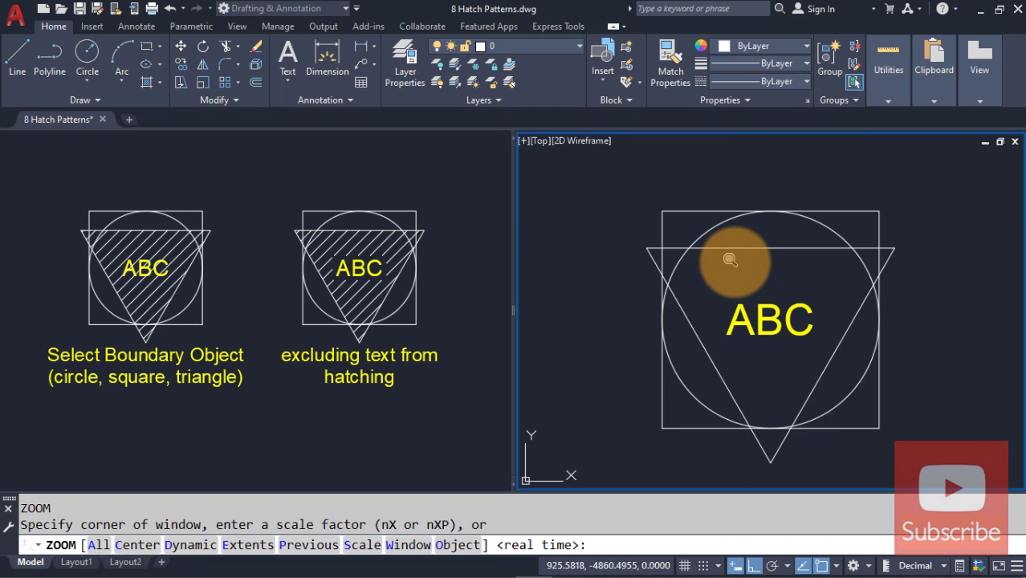
{"action": "key", "text": "Return"}
{"action": "left_click_drag", "start_coordinate": [779, 366], "coordinate": [770, 303]}
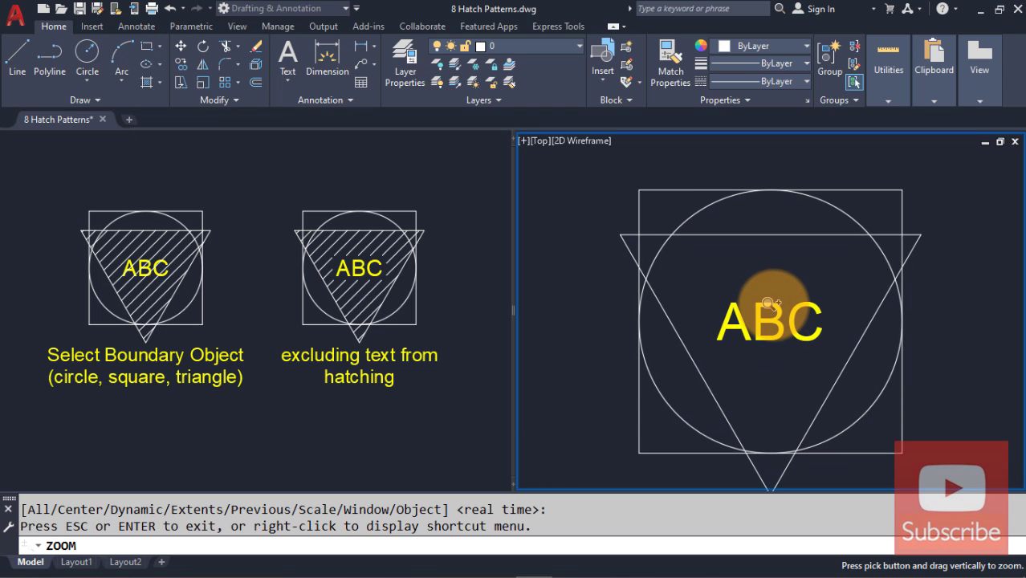
{"action": "mouse_move", "coordinate": [768, 339]}
{"action": "middle_mouse_down"}
{"action": "mouse_move", "coordinate": [763, 305]}
{"action": "mouse_move", "coordinate": [767, 315]}
{"action": "middle_mouse_up"}
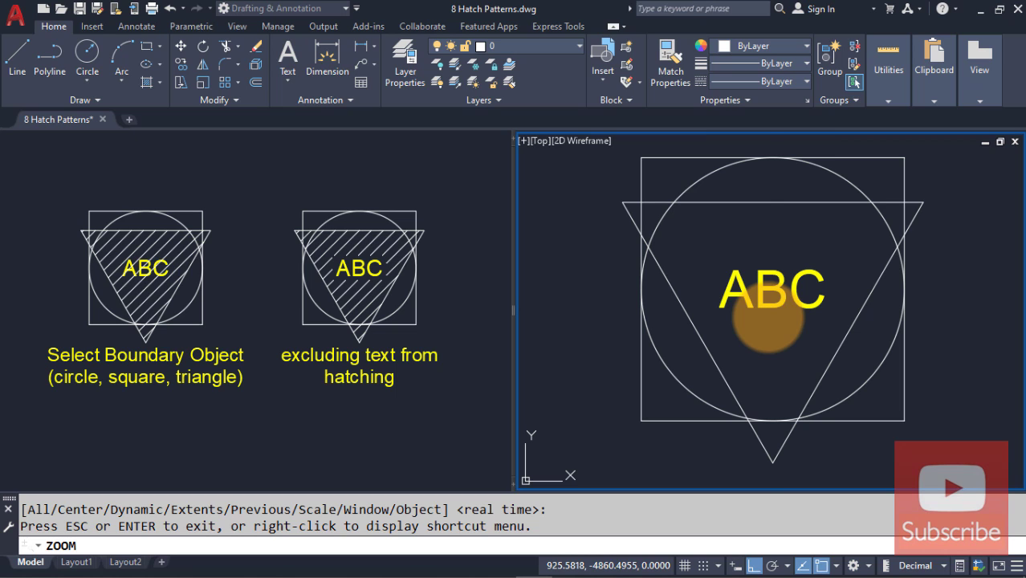
{"action": "key", "text": "Escape"}
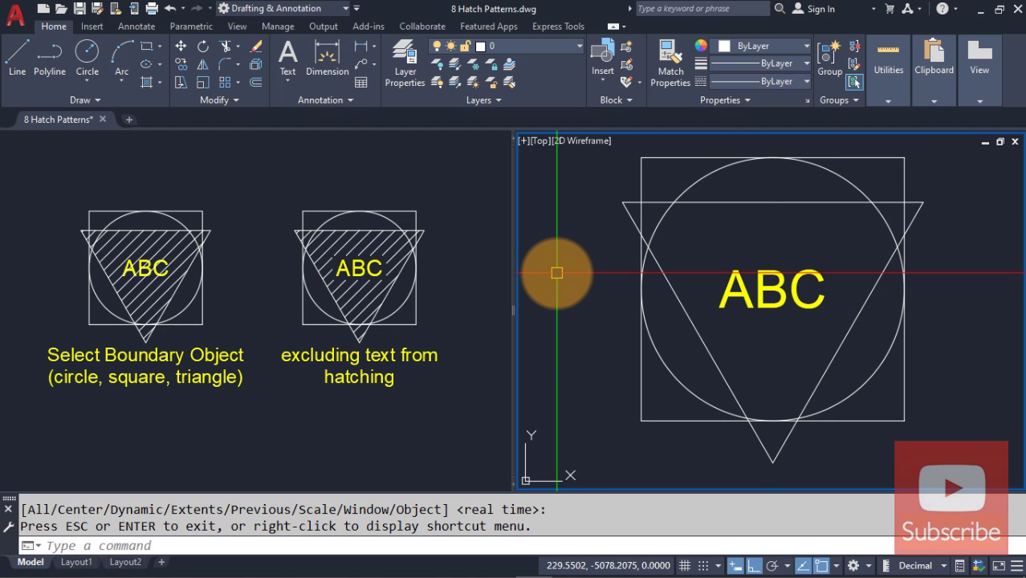
{"action": "left_click", "coordinate": [233, 311]}
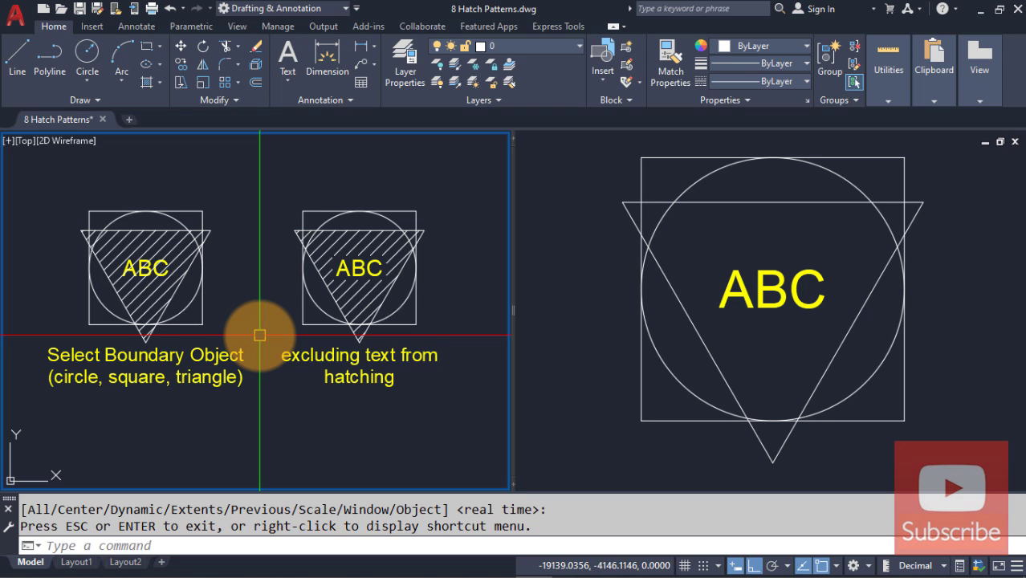
{"action": "left_click", "coordinate": [575, 352]}
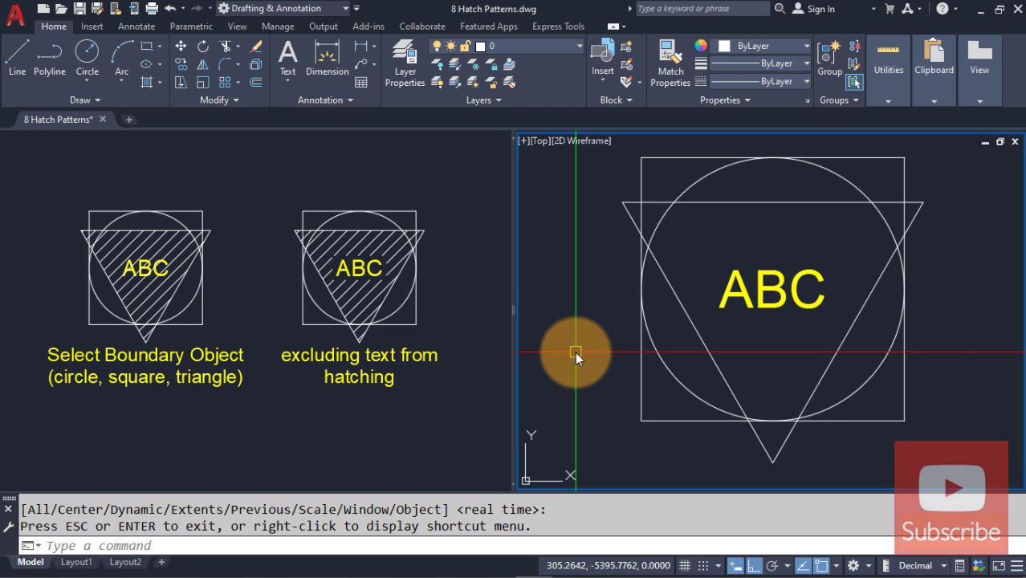
Step: Start a hatch and try the circle, and the square, as its boundary object, undoing each selection
{"action": "type", "text": "H"}
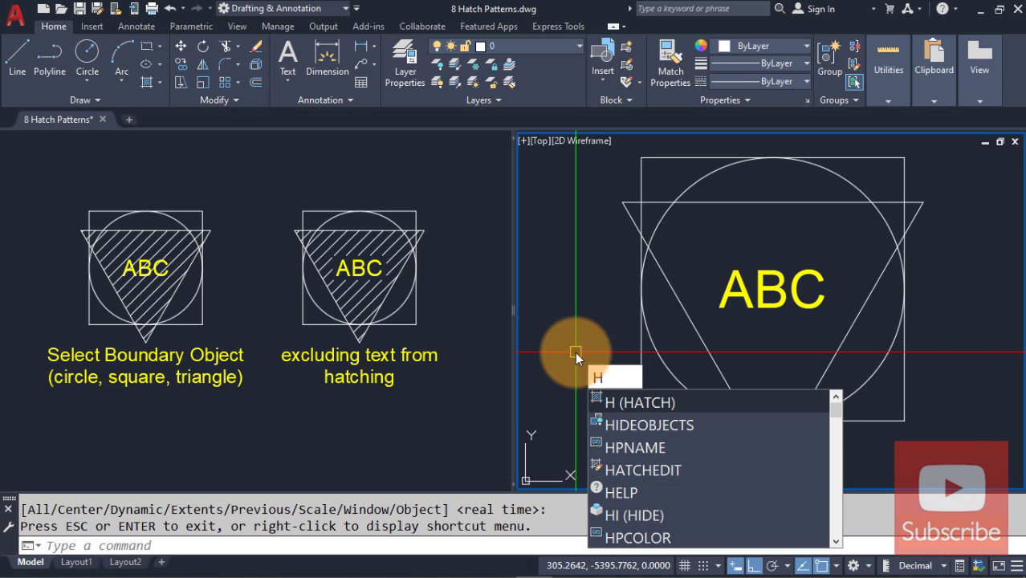
{"action": "key", "text": "Return"}
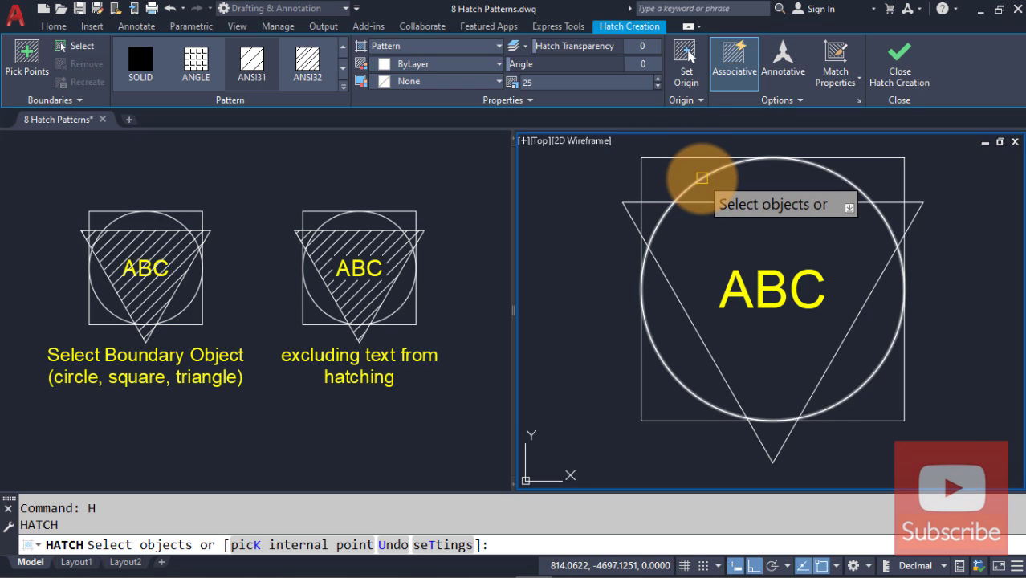
{"action": "left_click", "coordinate": [702, 177]}
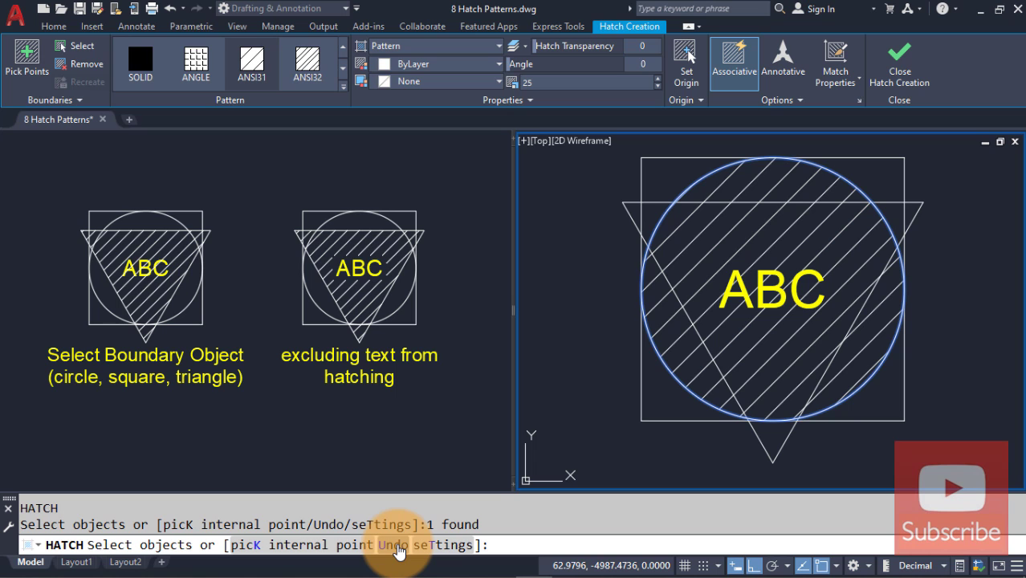
{"action": "left_click", "coordinate": [395, 545]}
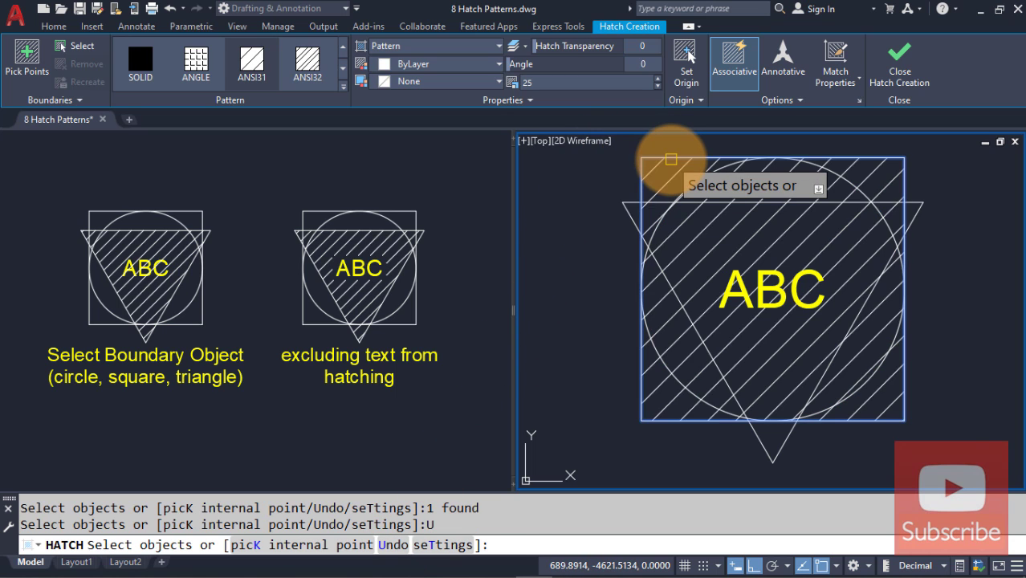
{"action": "left_click", "coordinate": [670, 159]}
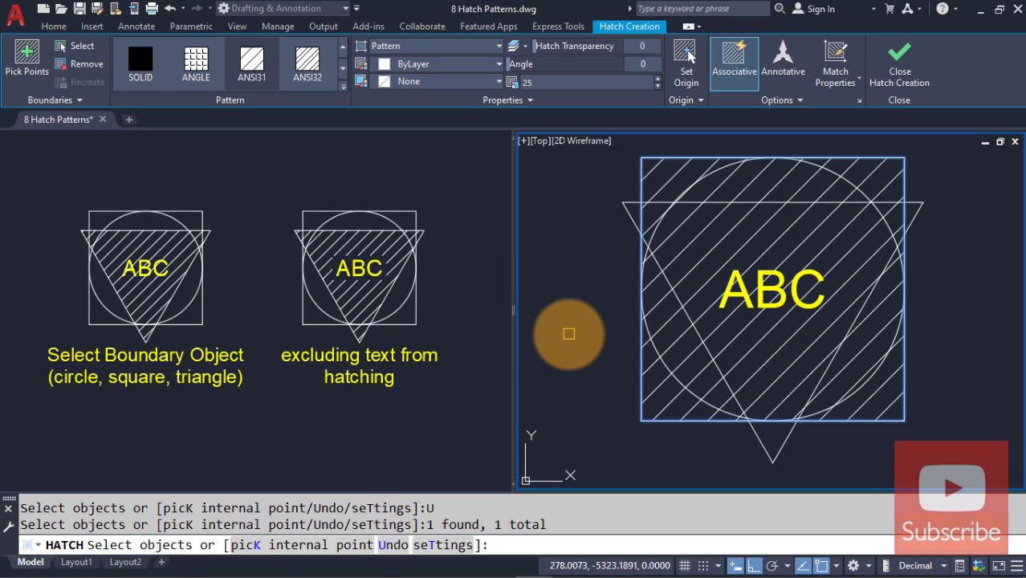
{"action": "key", "text": "ctrl+z"}
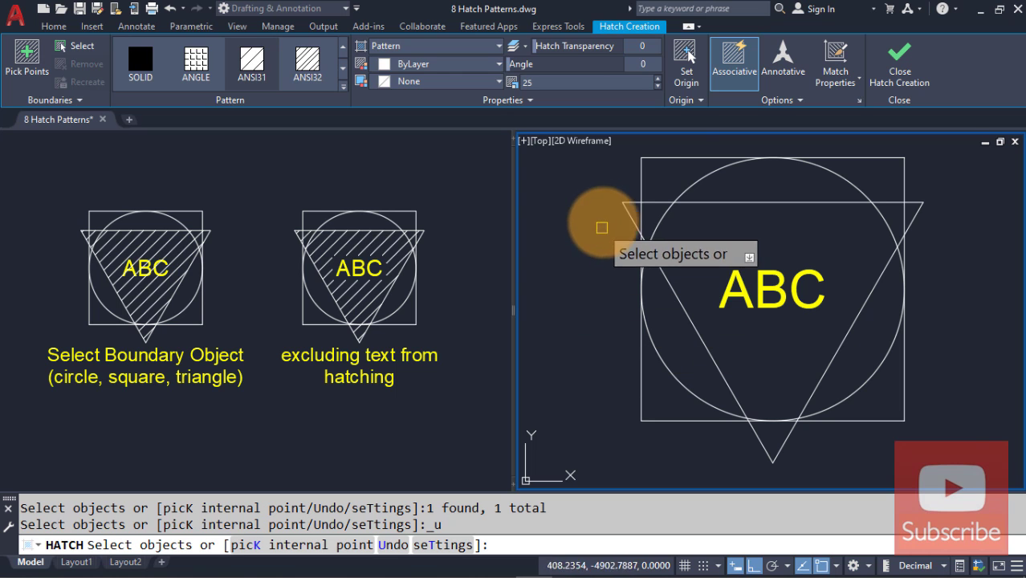
Step: Hatch the triangle as the boundary object, adding the ABC text to the selection to exclude it from the hatch
{"action": "left_click", "coordinate": [721, 203]}
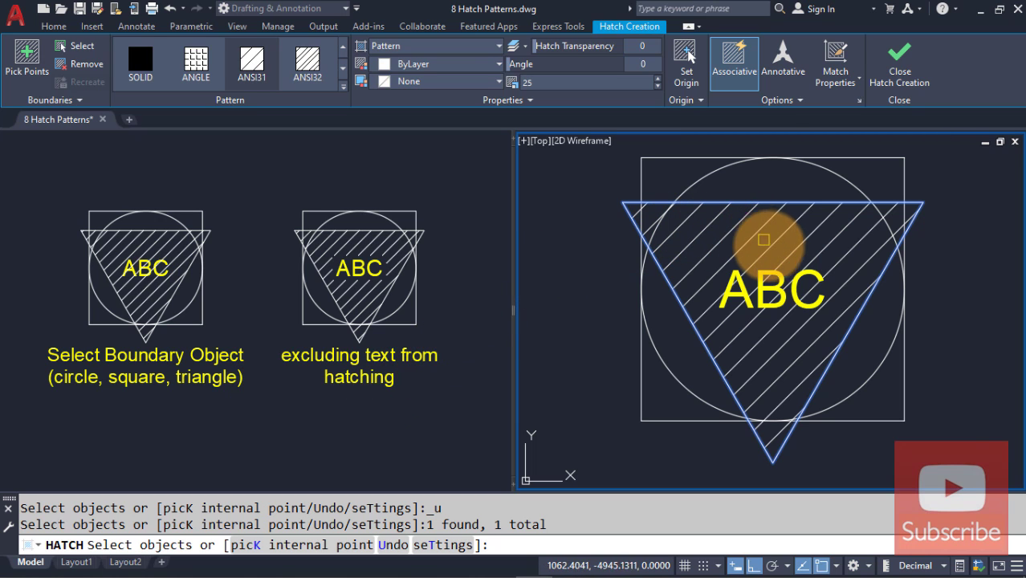
{"action": "left_click", "coordinate": [761, 265]}
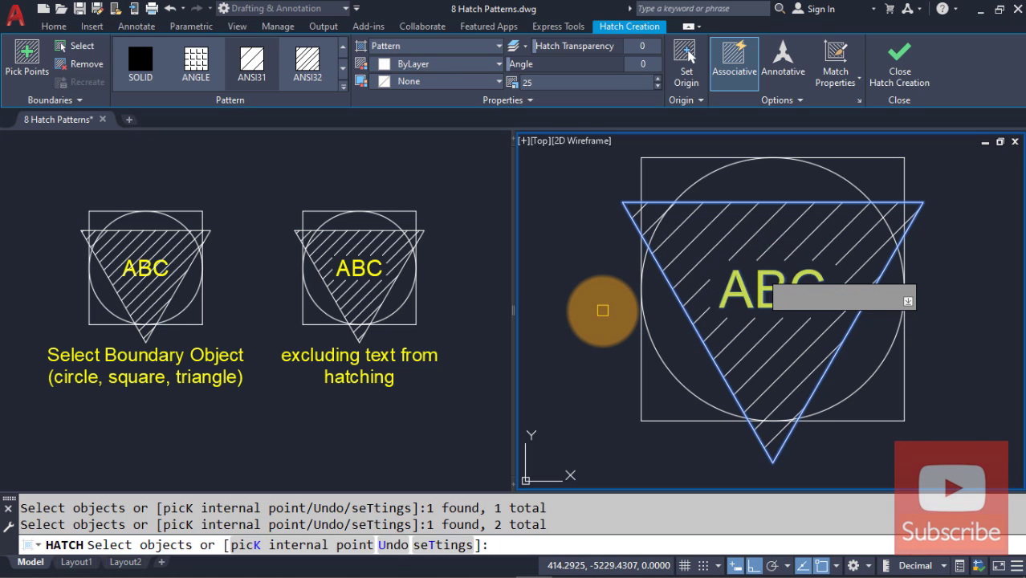
{"action": "key", "text": "Return"}
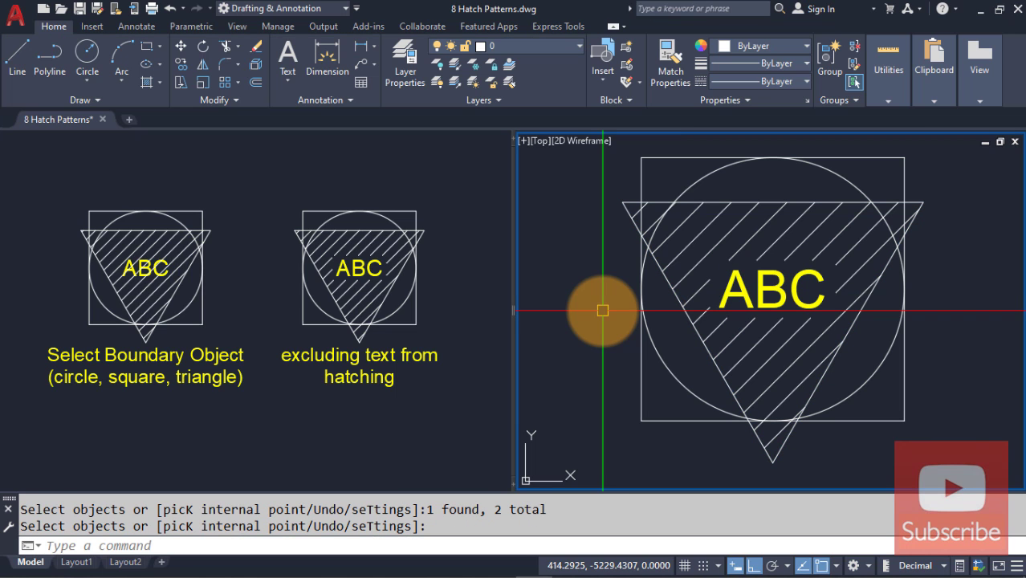
Step: Examine the Retain Boundary Objects examples and the three unhatched pentagons in the other viewport
{"action": "left_click", "coordinate": [257, 290]}
{"action": "middle_click_drag", "start_coordinate": [276, 424], "coordinate": [274, 260]}
{"action": "middle_click_drag", "start_coordinate": [293, 399], "coordinate": [292, 267]}
{"action": "middle_click_drag", "start_coordinate": [298, 424], "coordinate": [304, 275]}
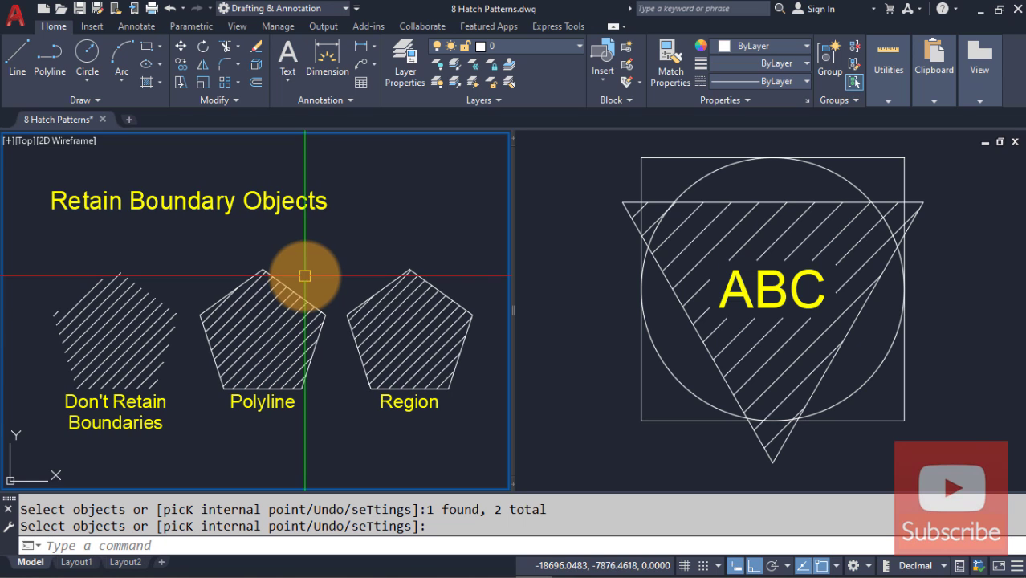
{"action": "left_click", "coordinate": [609, 303]}
{"action": "mouse_move", "coordinate": [653, 394]}
{"action": "middle_mouse_down"}
{"action": "mouse_move", "coordinate": [670, 219]}
{"action": "mouse_move", "coordinate": [680, 308]}
{"action": "mouse_move", "coordinate": [680, 195]}
{"action": "middle_mouse_up"}
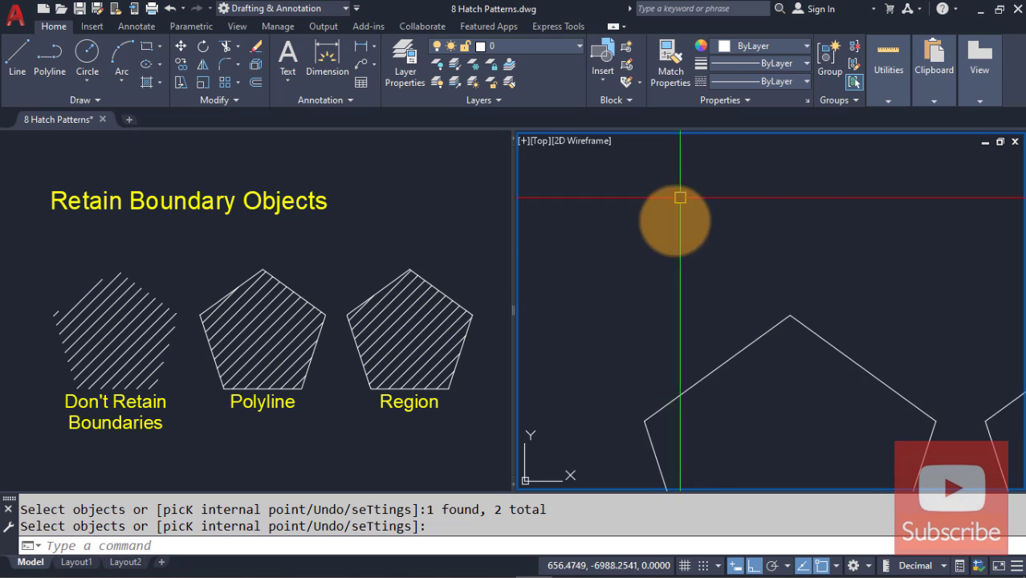
{"action": "middle_click_drag", "start_coordinate": [709, 367], "coordinate": [674, 205]}
{"action": "scroll", "coordinate": [664, 247], "scroll_direction": "down", "scroll_amount": 2}
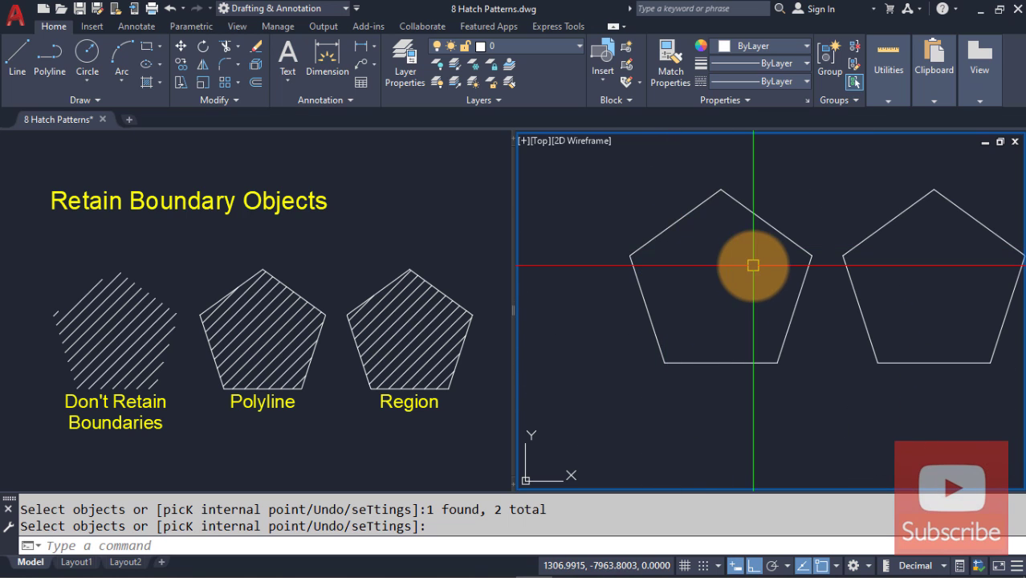
{"action": "scroll", "coordinate": [754, 265], "scroll_direction": "down", "scroll_amount": 2}
{"action": "middle_click_drag", "start_coordinate": [739, 266], "coordinate": [656, 314]}
{"action": "type", "text": "z"}
{"action": "key", "text": "Return"}
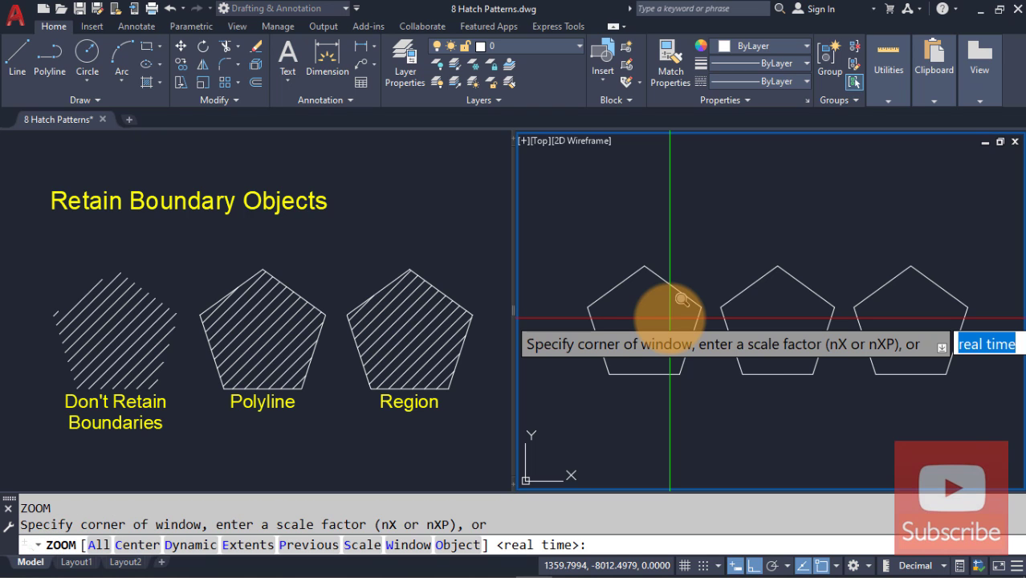
{"action": "key", "text": "Return"}
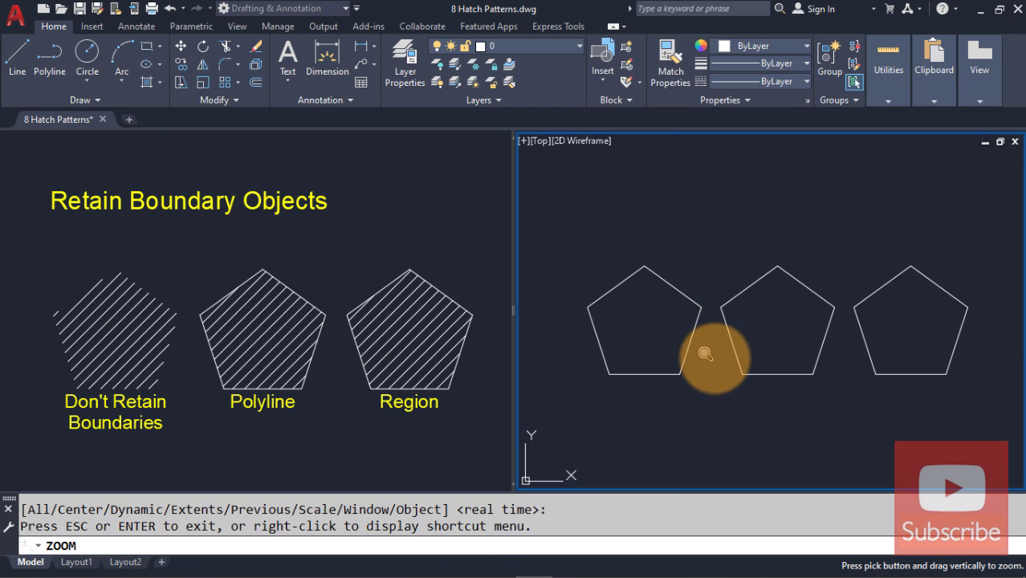
{"action": "left_click_drag", "start_coordinate": [710, 353], "coordinate": [712, 271]}
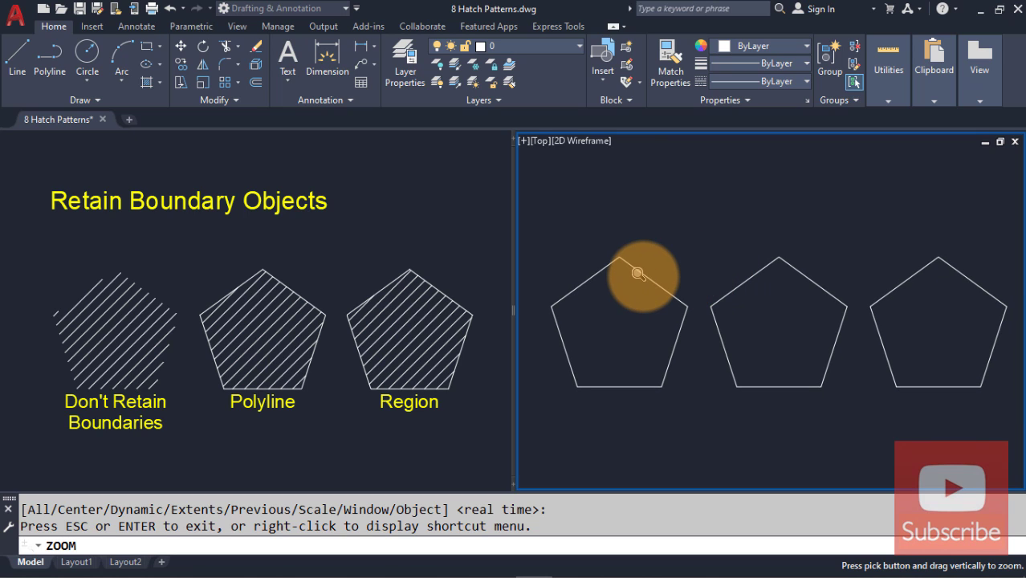
{"action": "key", "text": "Escape"}
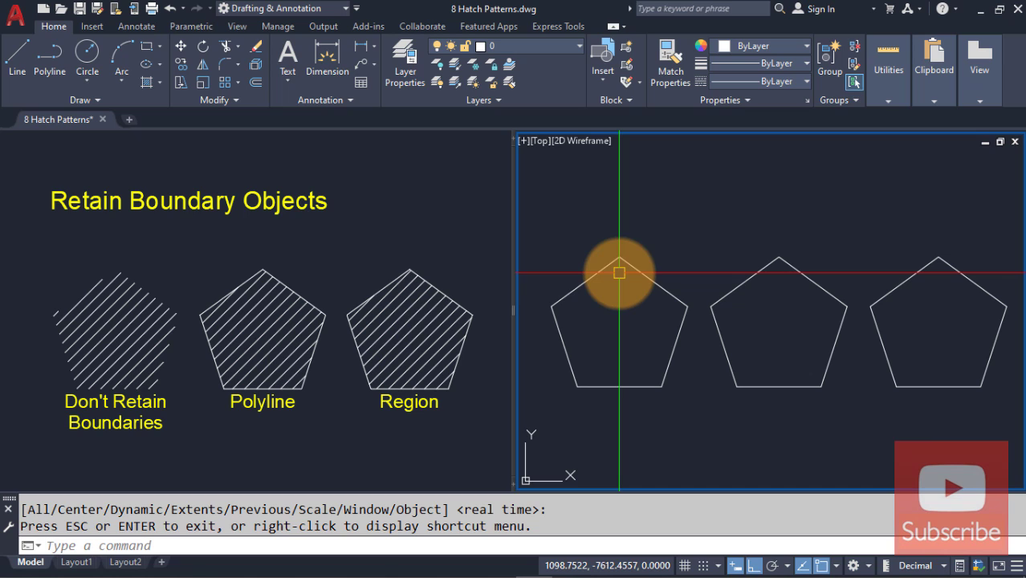
{"action": "left_click", "coordinate": [327, 257]}
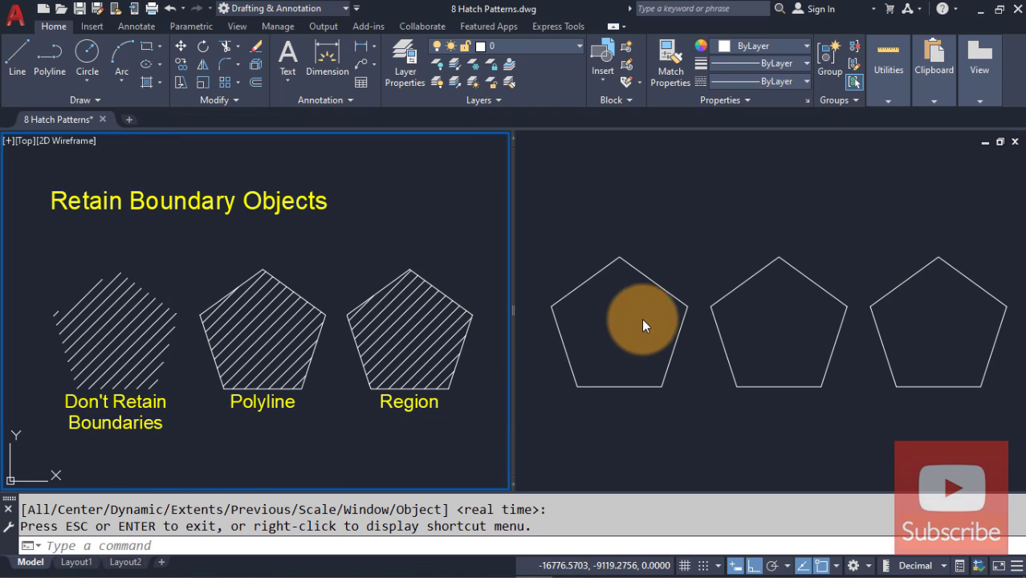
Step: Hatch the first pentagon from an internal pick point with ANSI31 at scale 25, using the Don't Retain Boundaries option
{"action": "left_click", "coordinate": [698, 238]}
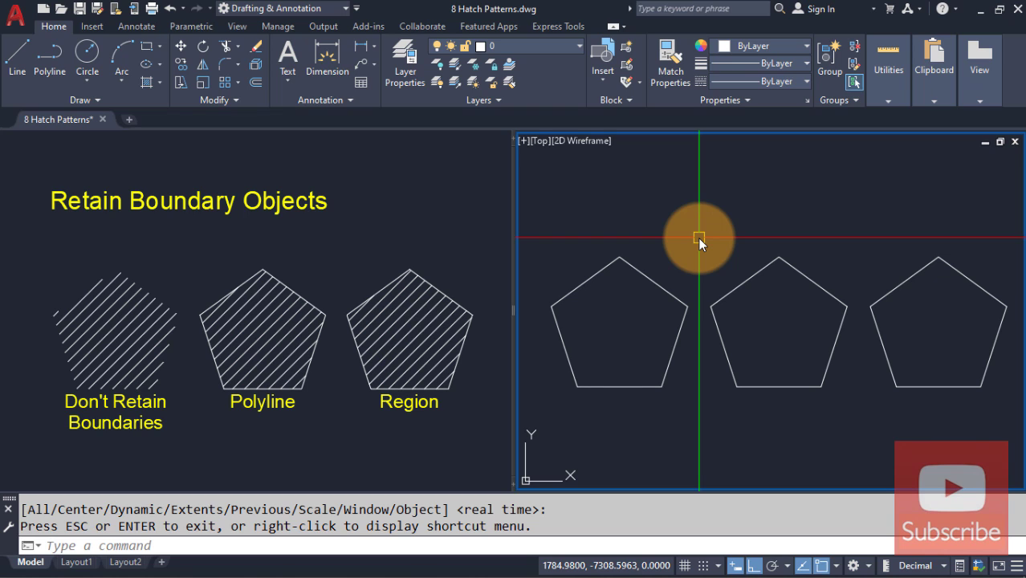
{"action": "type", "text": "H"}
{"action": "key", "text": "Return"}
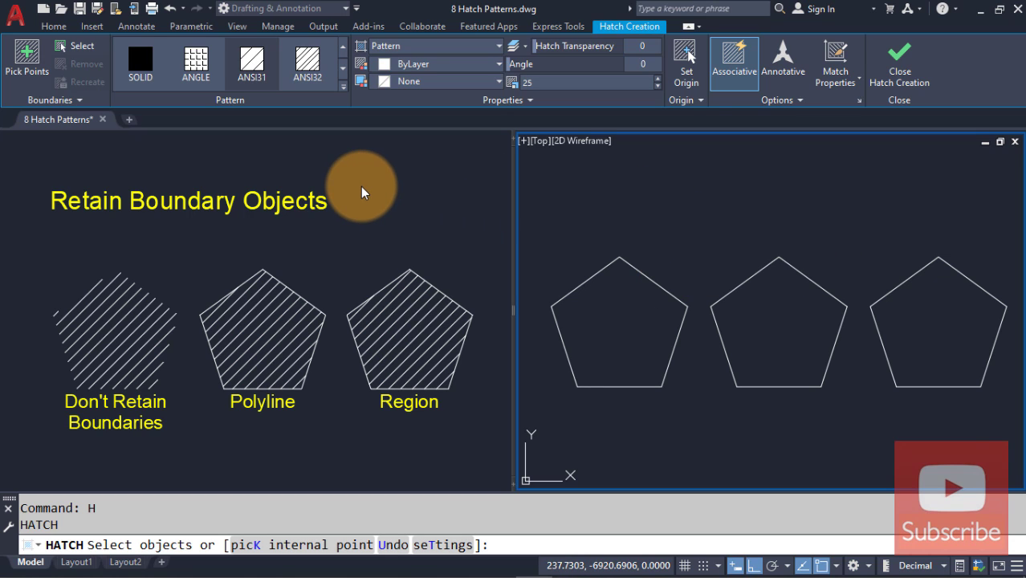
{"action": "left_click", "coordinate": [28, 72]}
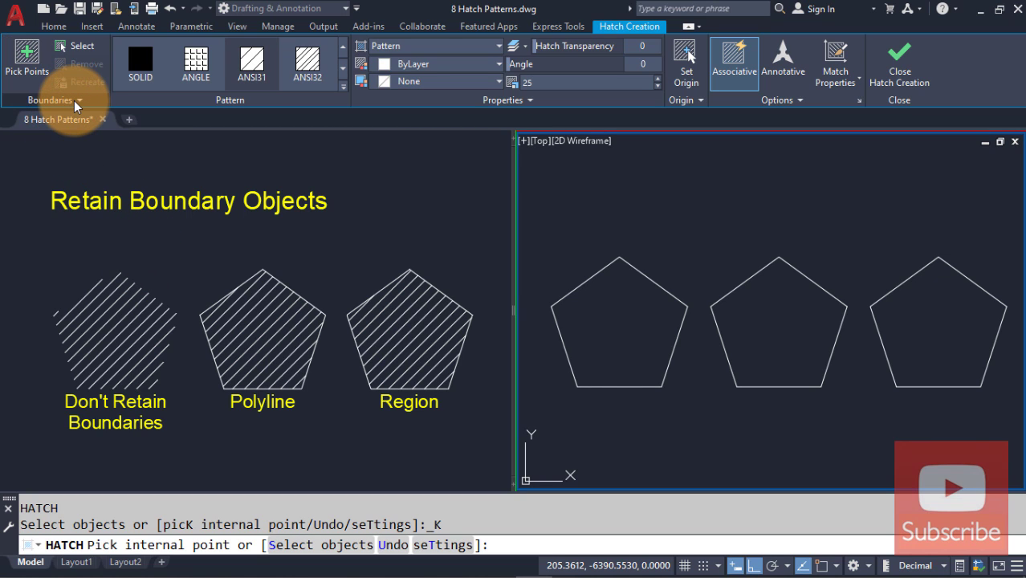
{"action": "left_click", "coordinate": [77, 101]}
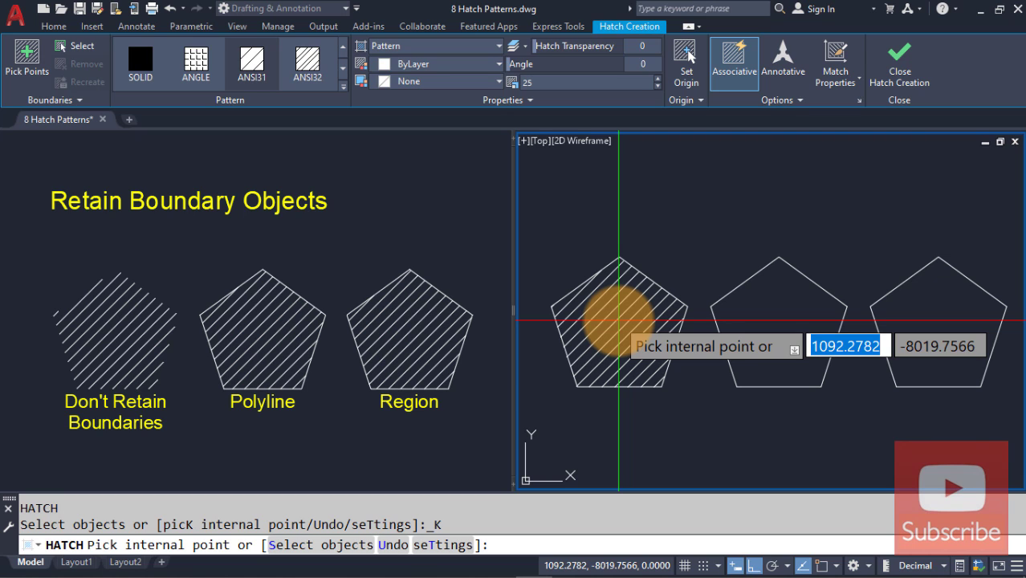
{"action": "left_click", "coordinate": [619, 320]}
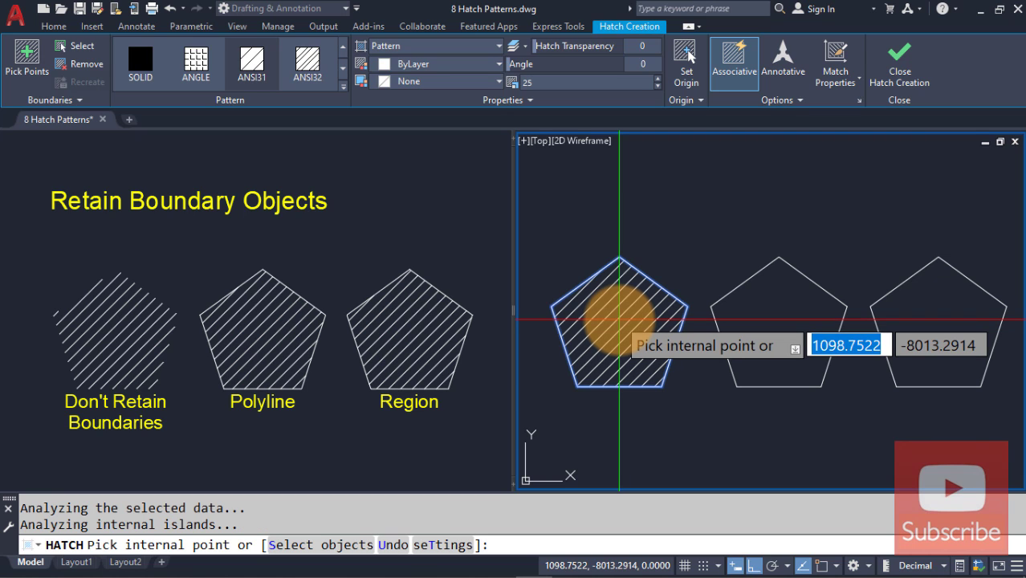
{"action": "key", "text": "Return"}
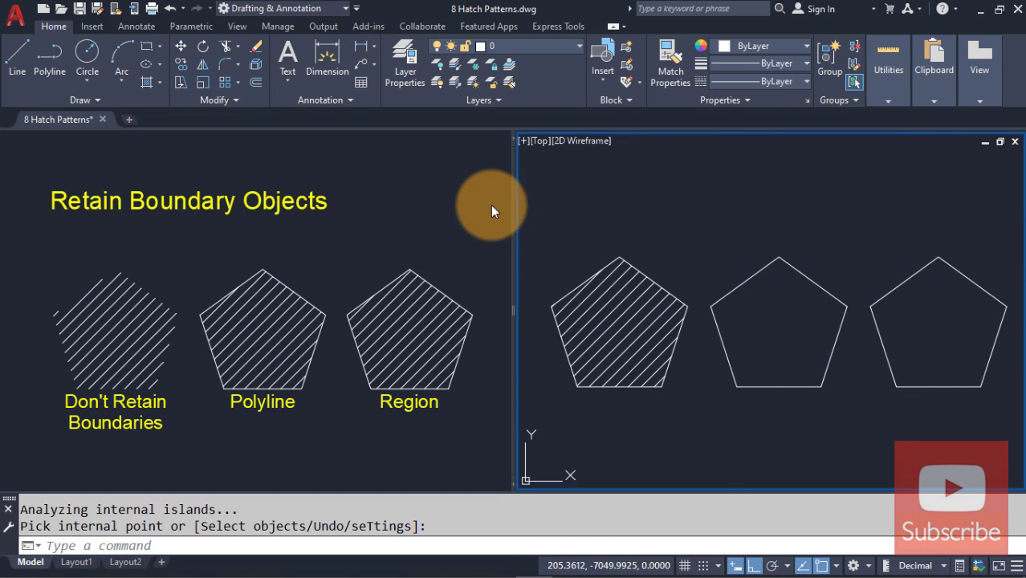
Step: Hatch the middle pentagon from an internal point with the boundary option set to Retain Boundaries - Polyline
{"action": "type", "text": "H"}
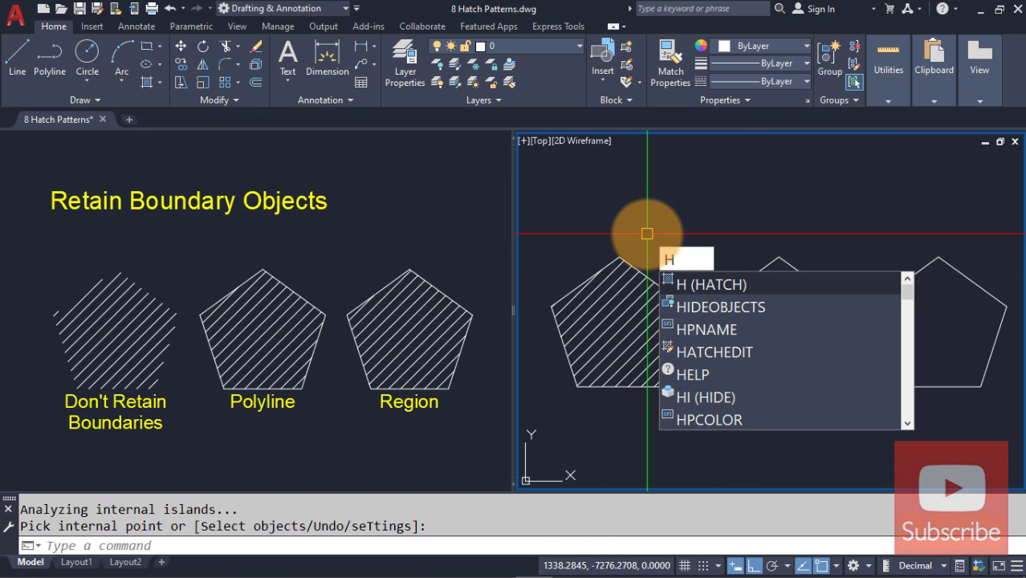
{"action": "key", "text": "Return"}
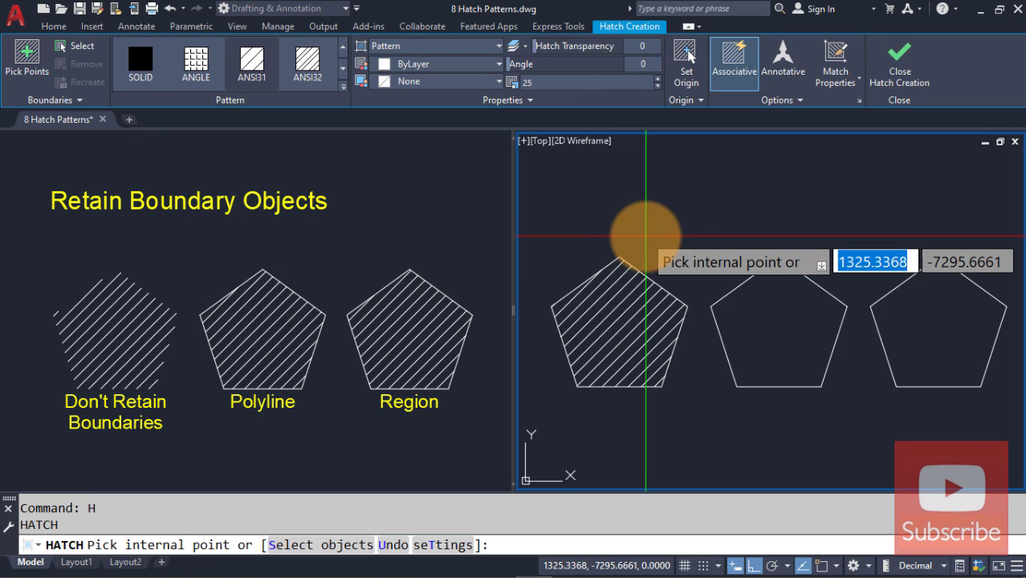
{"action": "left_click", "coordinate": [78, 100]}
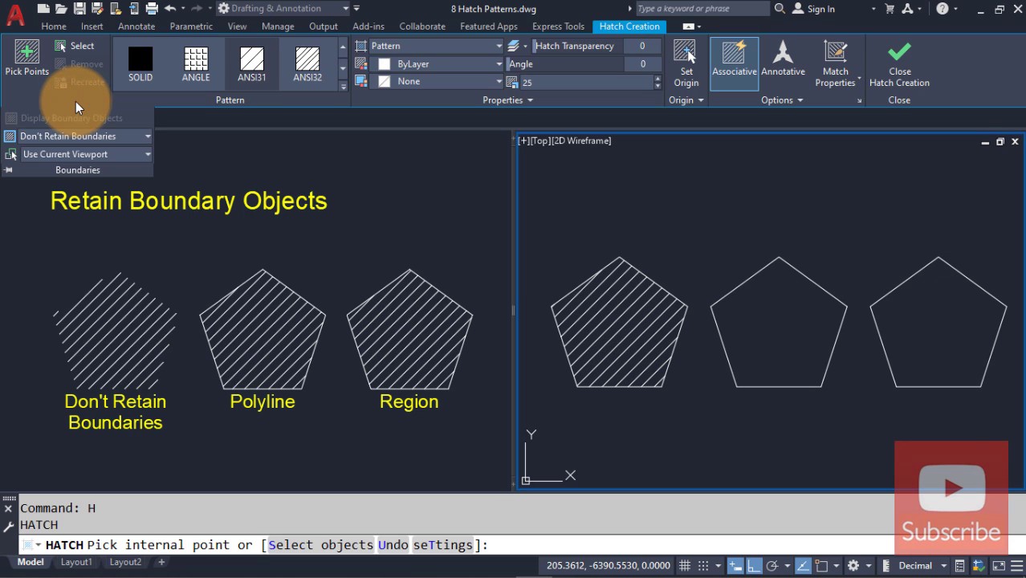
{"action": "left_click", "coordinate": [130, 135]}
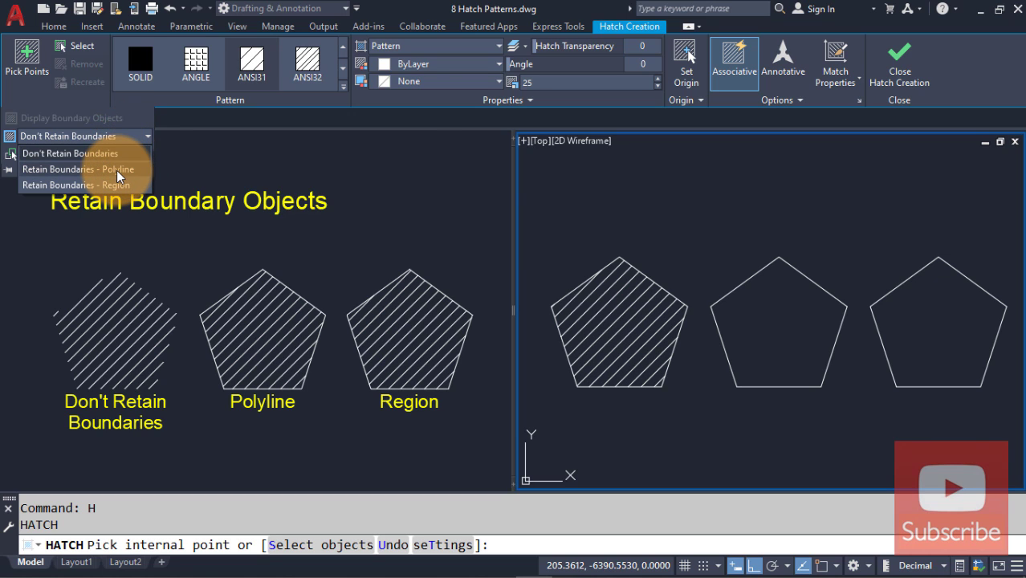
{"action": "left_click", "coordinate": [117, 170]}
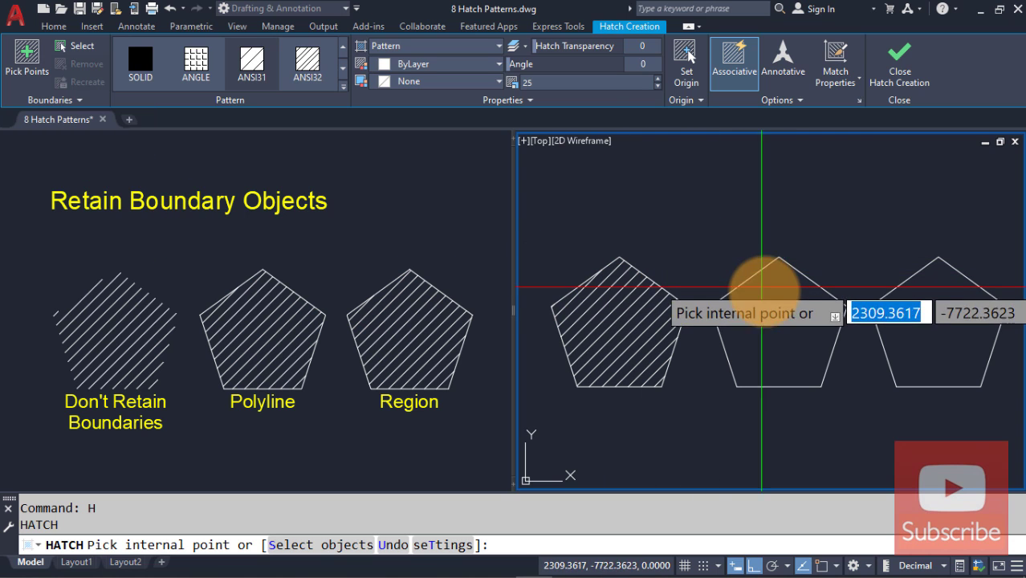
{"action": "left_click", "coordinate": [779, 327]}
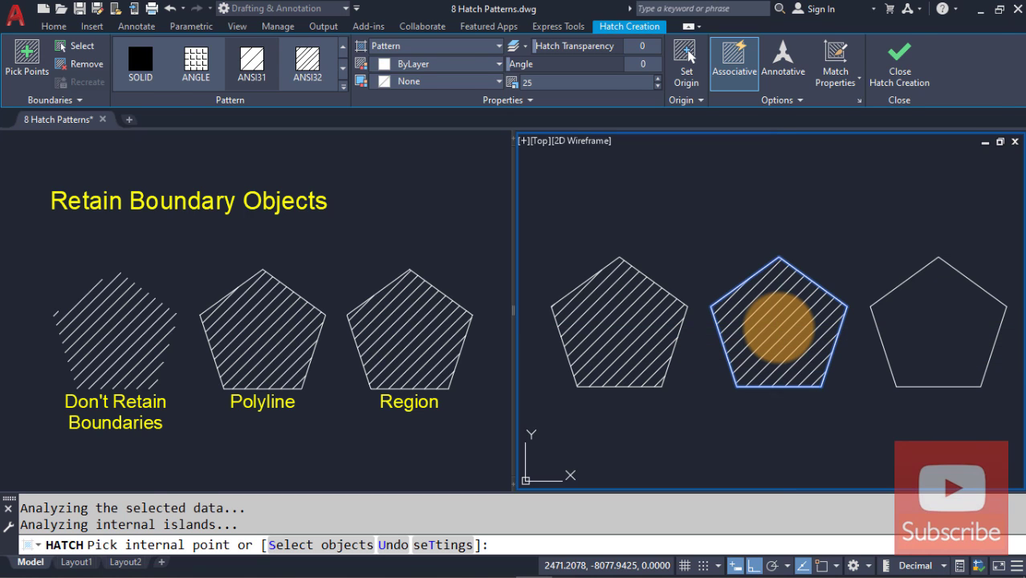
{"action": "key", "text": "Return"}
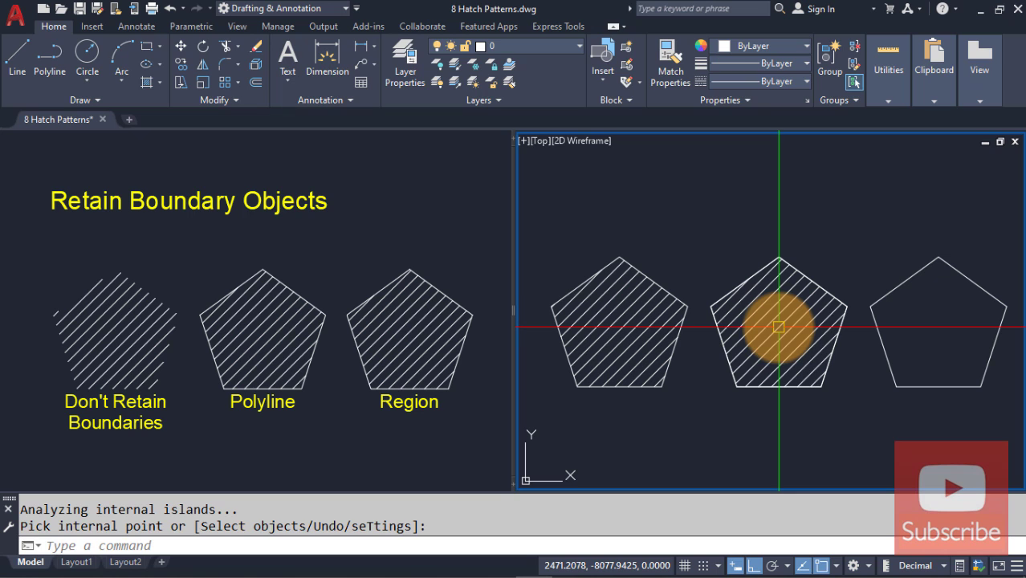
Step: Hatch the third pentagon from an internal point with the boundary option set to Retain Boundaries - Region
{"action": "key", "text": "Return"}
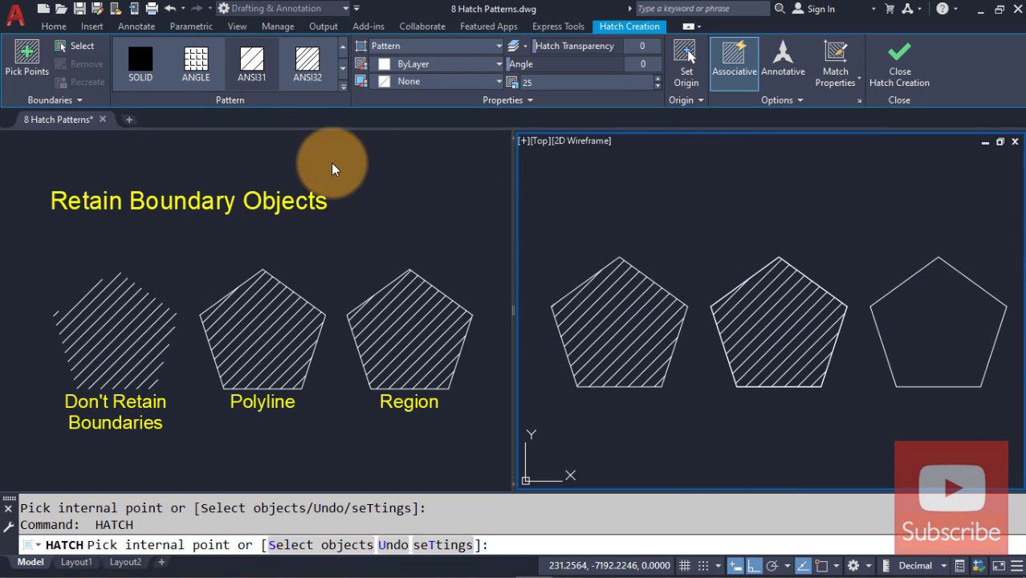
{"action": "left_click", "coordinate": [80, 98]}
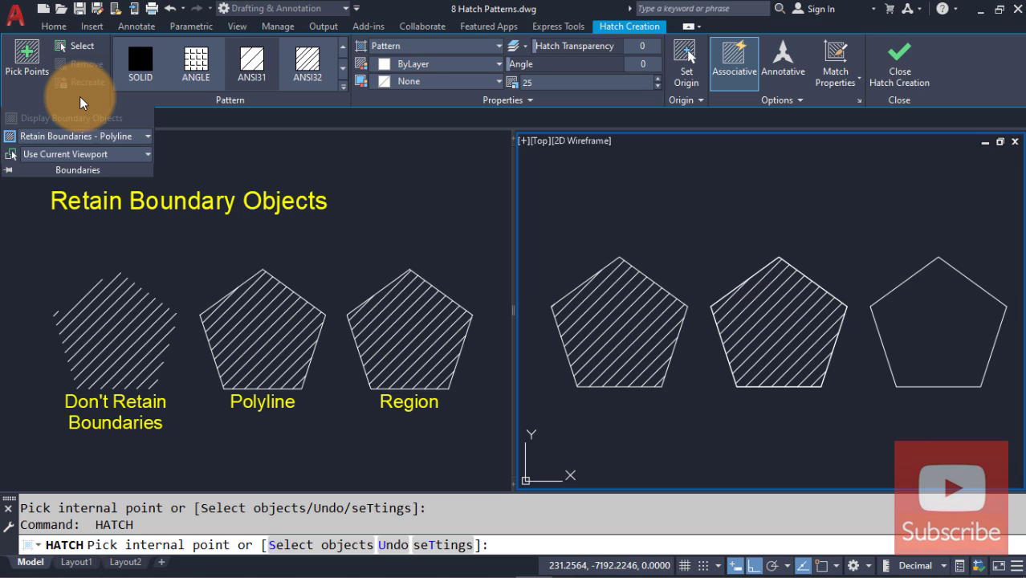
{"action": "left_click", "coordinate": [125, 135]}
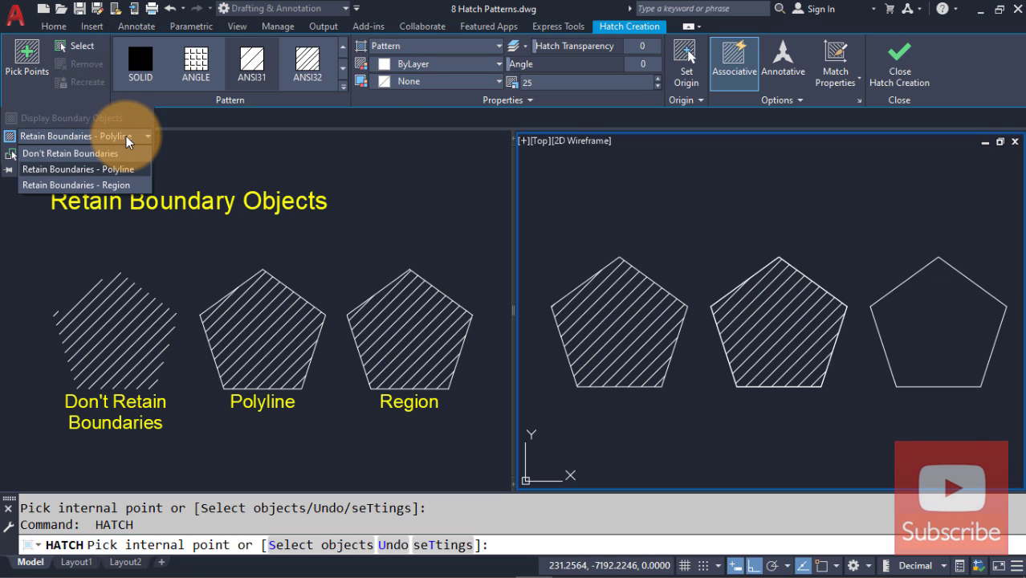
{"action": "left_click", "coordinate": [119, 185]}
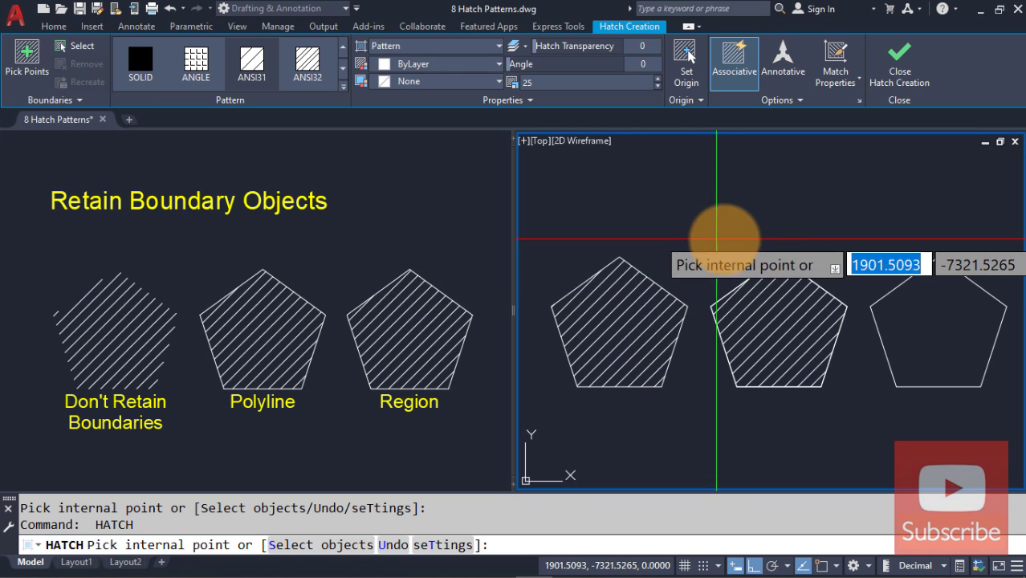
{"action": "left_click", "coordinate": [937, 324]}
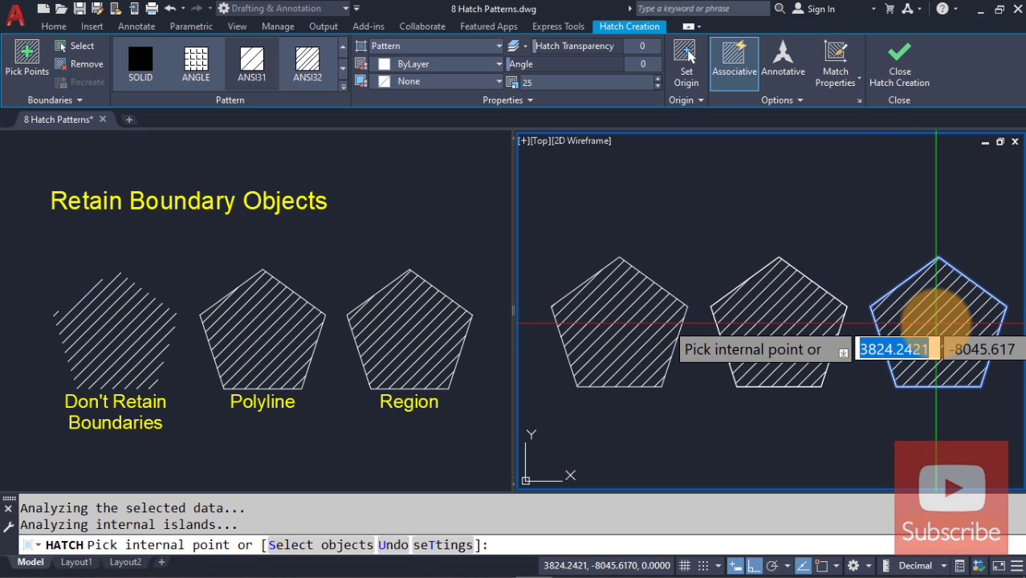
{"action": "key", "text": "Return"}
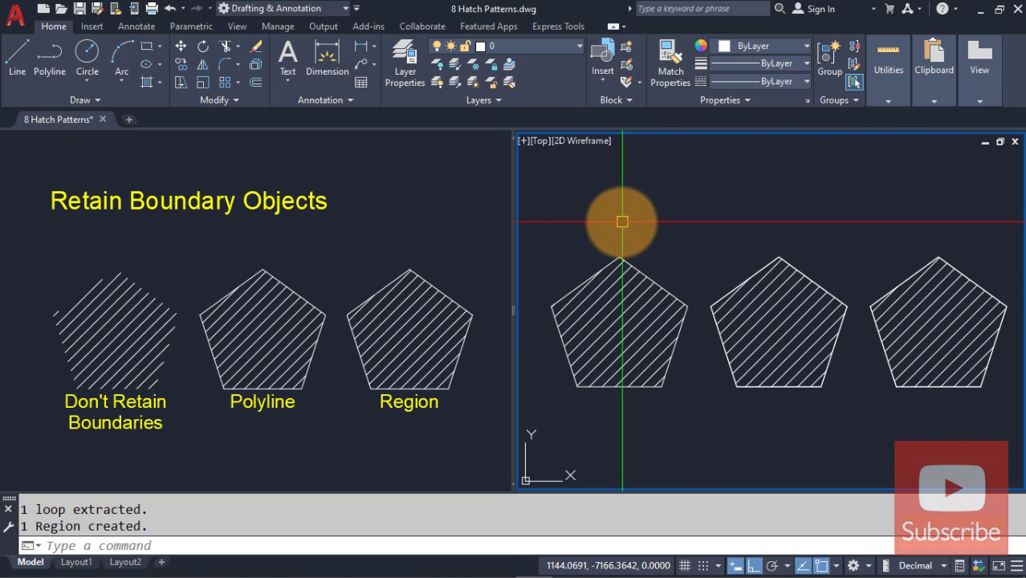
Step: Erase the original outline of the first pentagon and one outline of the middle pentagon, leaving their hatches in place
{"action": "left_click", "coordinate": [556, 297]}
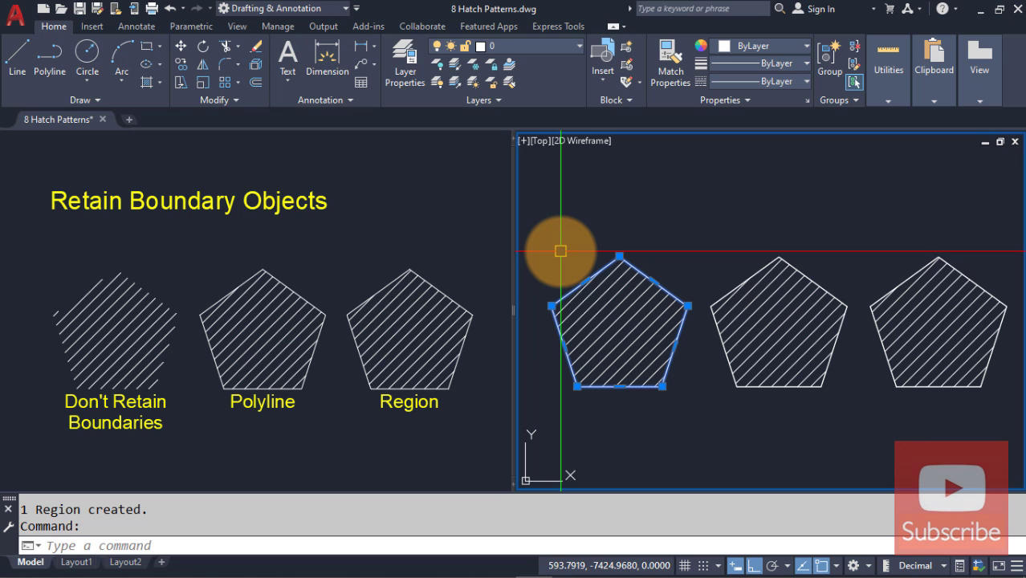
{"action": "key", "text": "Delete"}
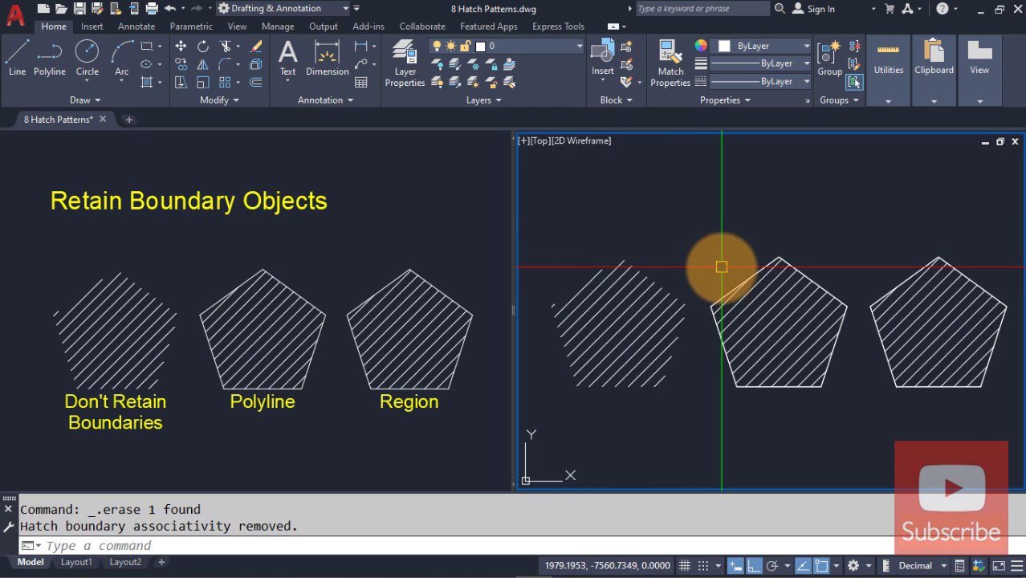
{"action": "mouse_move", "coordinate": [723, 289]}
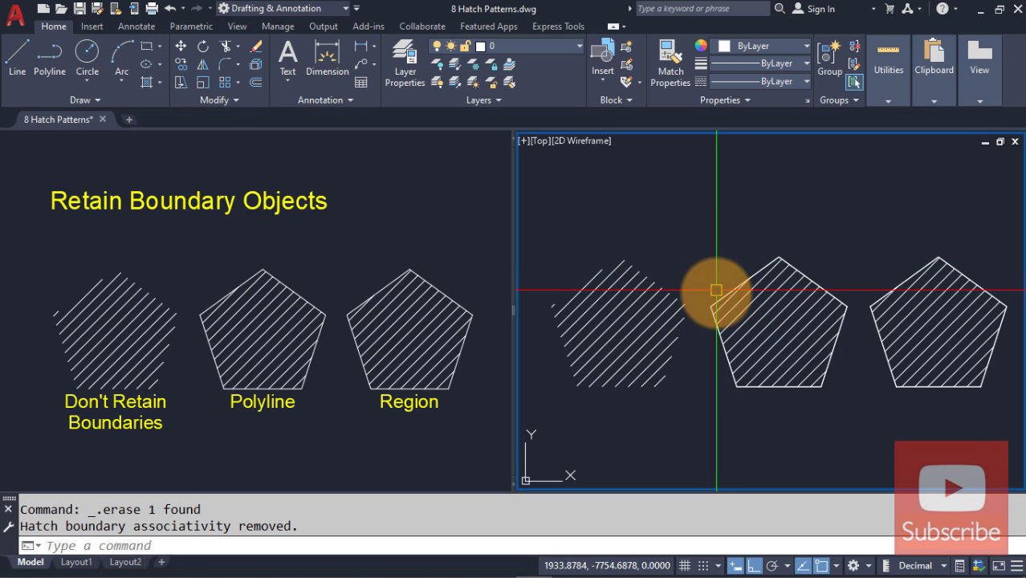
{"action": "left_click", "coordinate": [716, 293]}
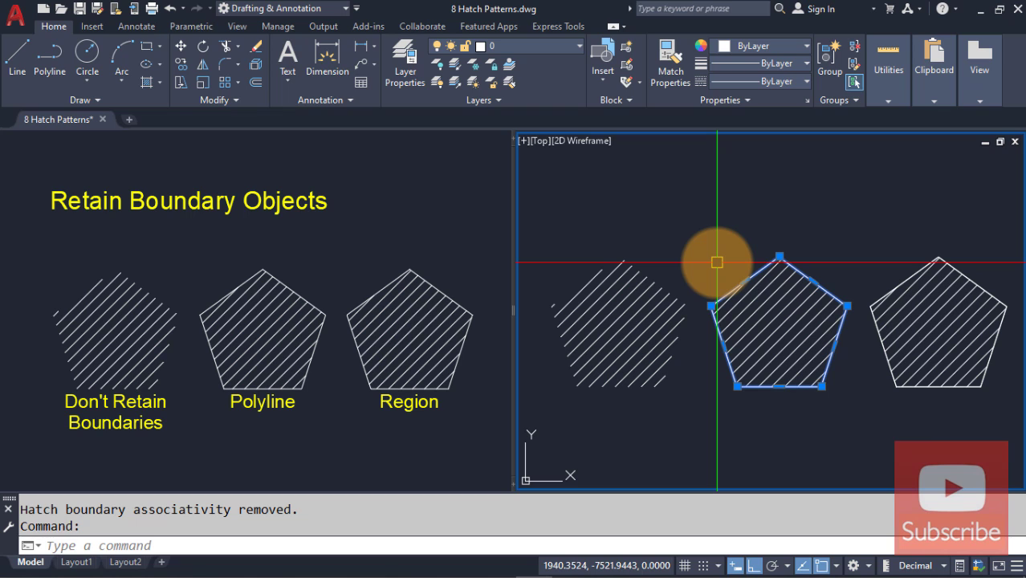
{"action": "key", "text": "Delete"}
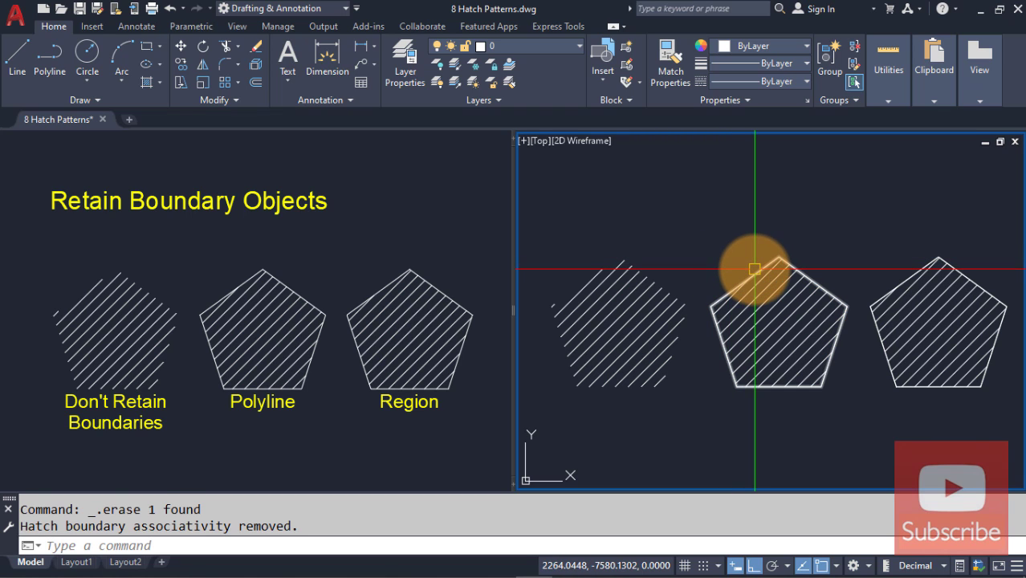
Step: Maximize the viewport that shows the Retain Boundary Objects title so it fills the drawing area, and go to the Hatch Types squares
{"action": "mouse_move", "coordinate": [755, 269]}
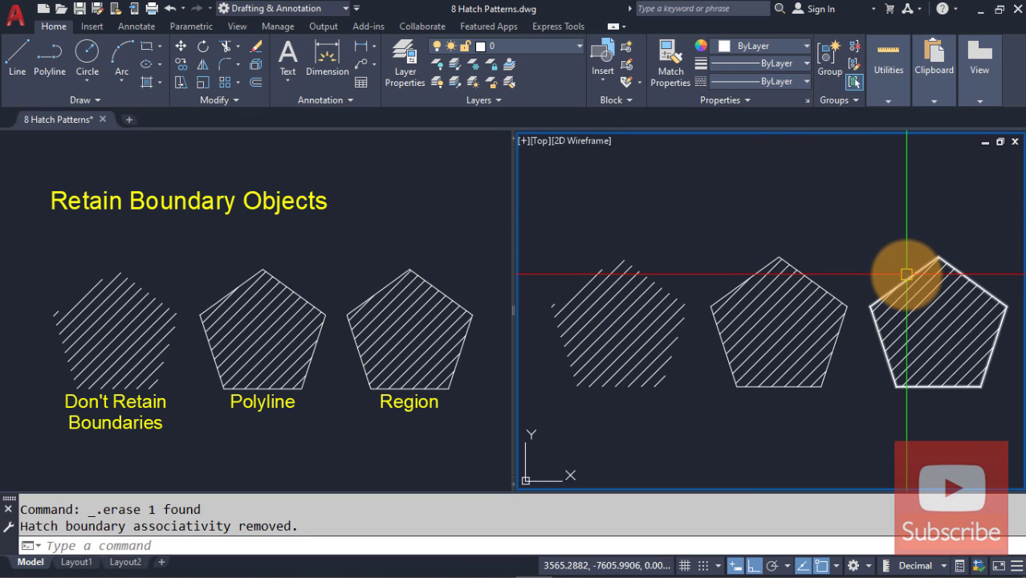
{"action": "mouse_move", "coordinate": [906, 273]}
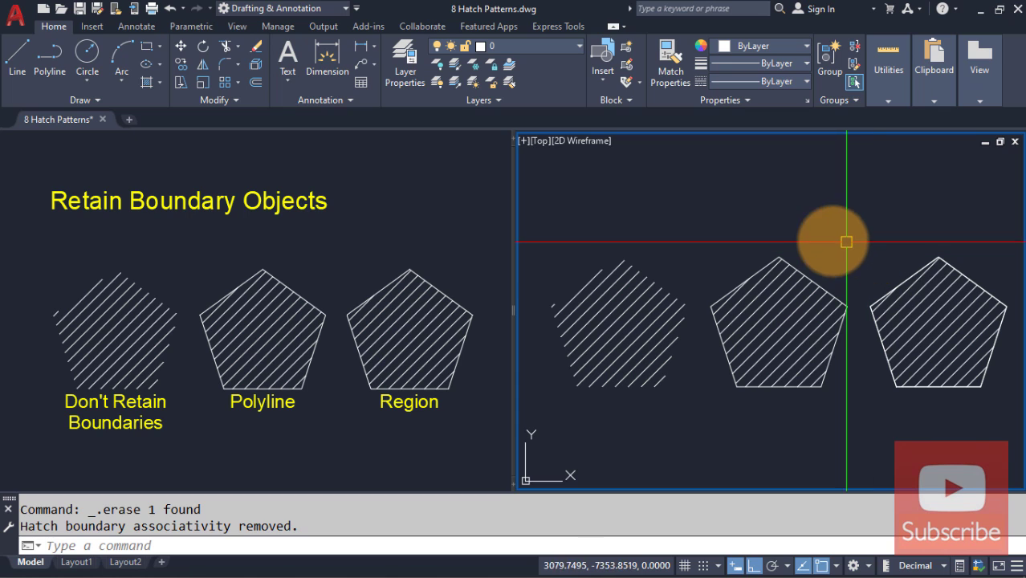
{"action": "left_click", "coordinate": [234, 239]}
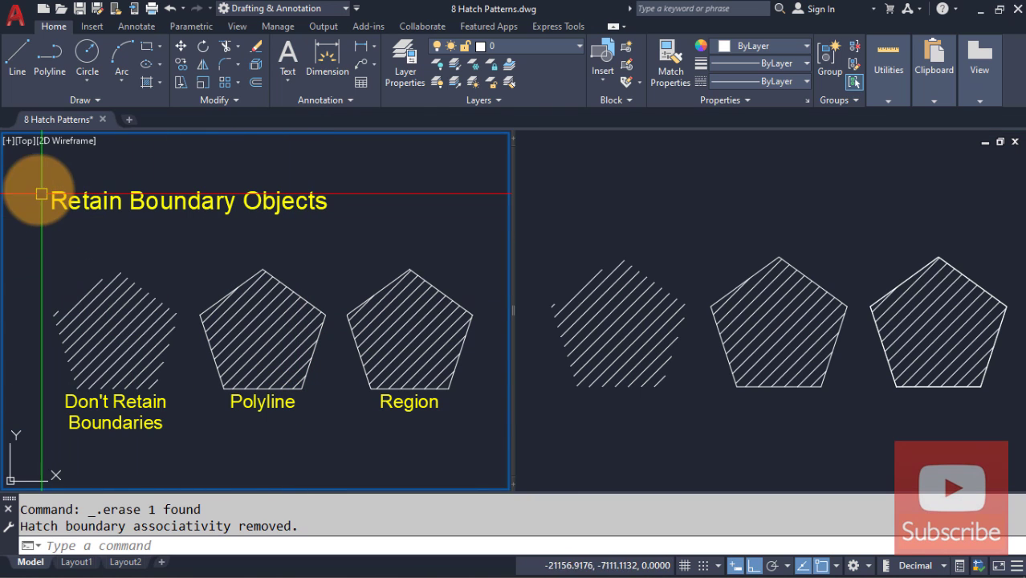
{"action": "double_click", "coordinate": [9, 145]}
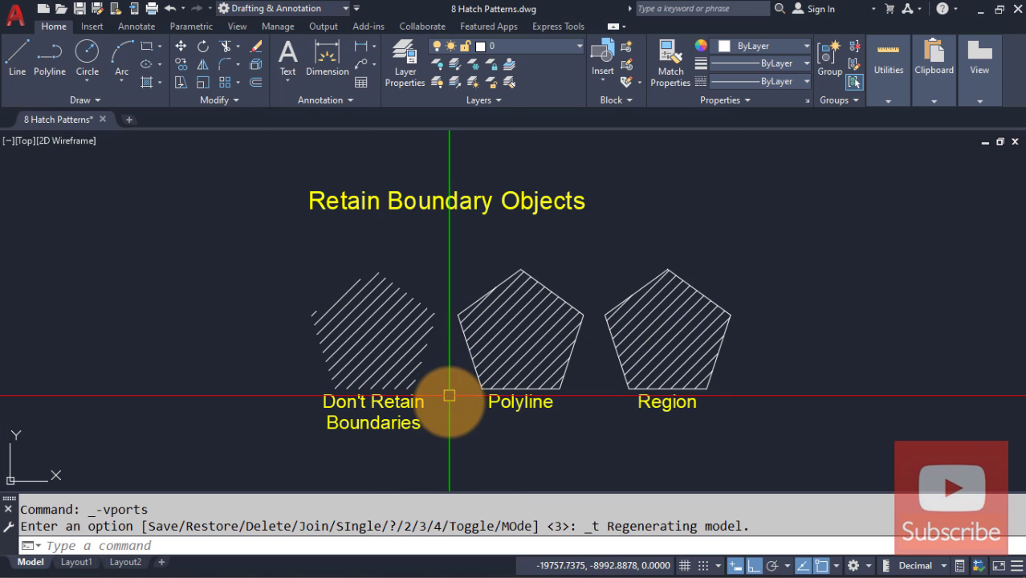
{"action": "middle_click_drag", "start_coordinate": [456, 419], "coordinate": [446, 291]}
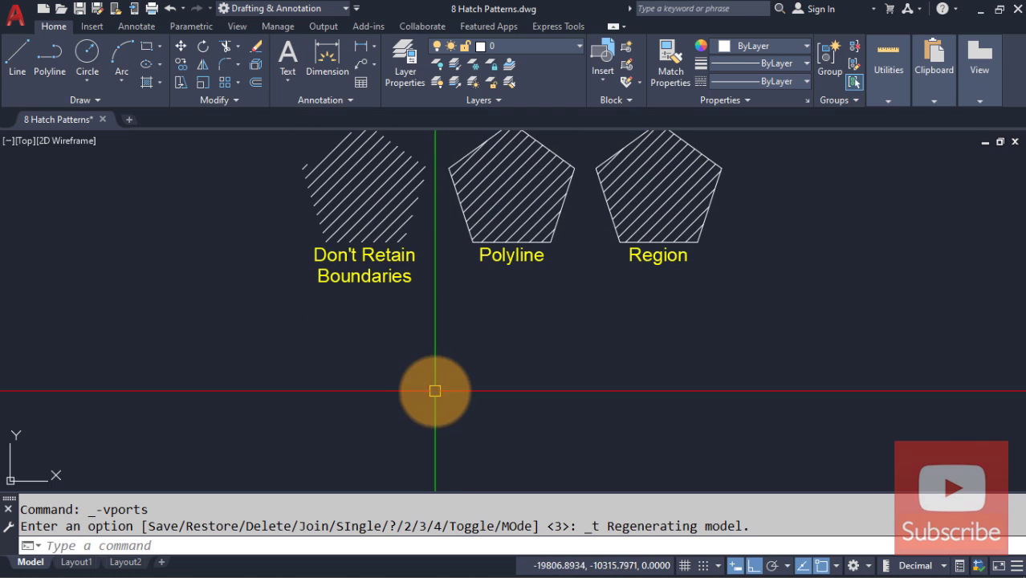
{"action": "middle_click_drag", "start_coordinate": [435, 390], "coordinate": [424, 248]}
{"action": "mouse_move", "coordinate": [446, 373]}
{"action": "middle_mouse_down"}
{"action": "mouse_move", "coordinate": [425, 273]}
{"action": "mouse_move", "coordinate": [380, 224]}
{"action": "middle_mouse_up"}
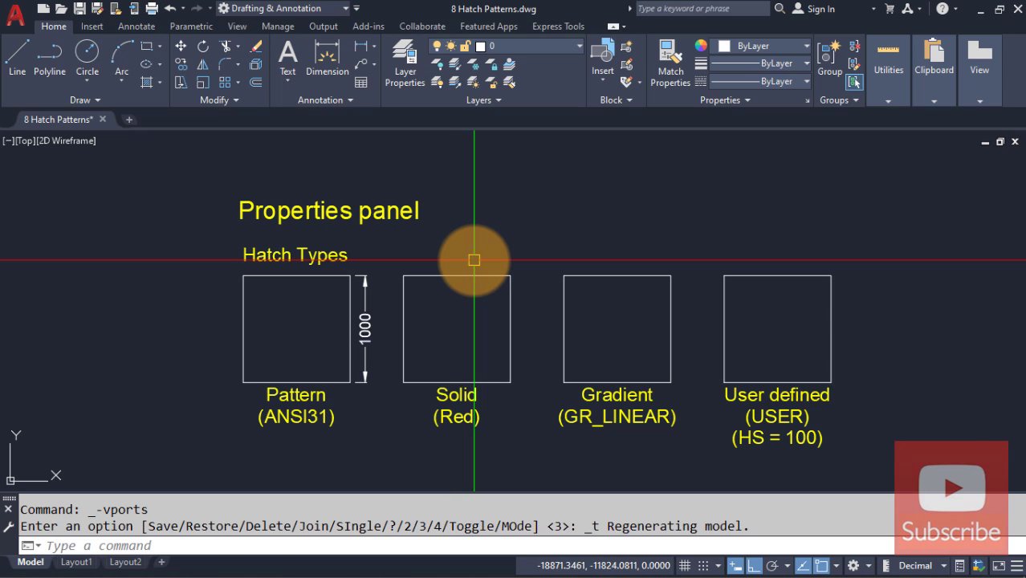
Step: Hatch the first square from an internal point using the Pattern hatch type with ANSI31 at scale 25
{"action": "type", "text": "H"}
{"action": "key", "text": "Return"}
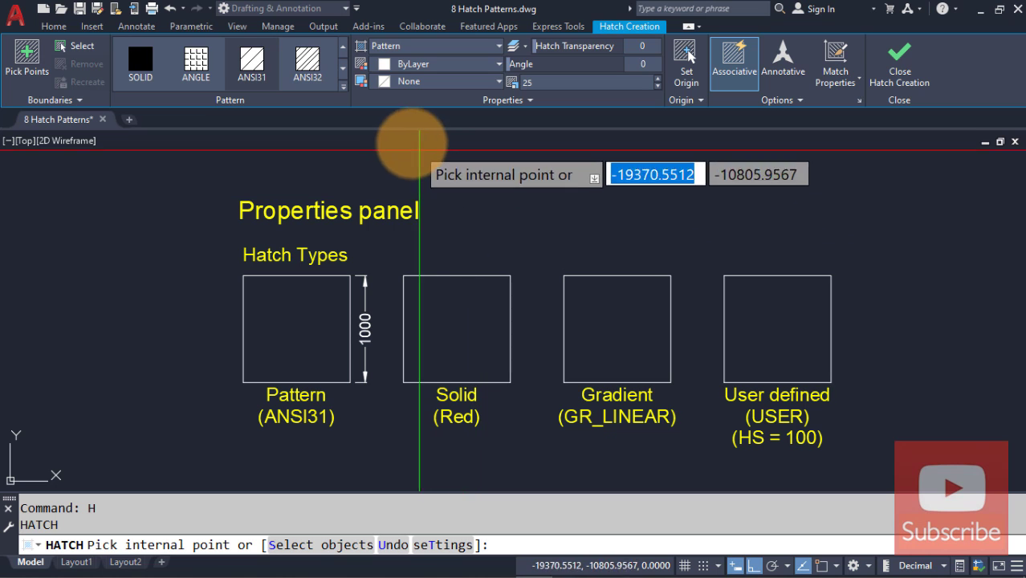
{"action": "left_click", "coordinate": [425, 46]}
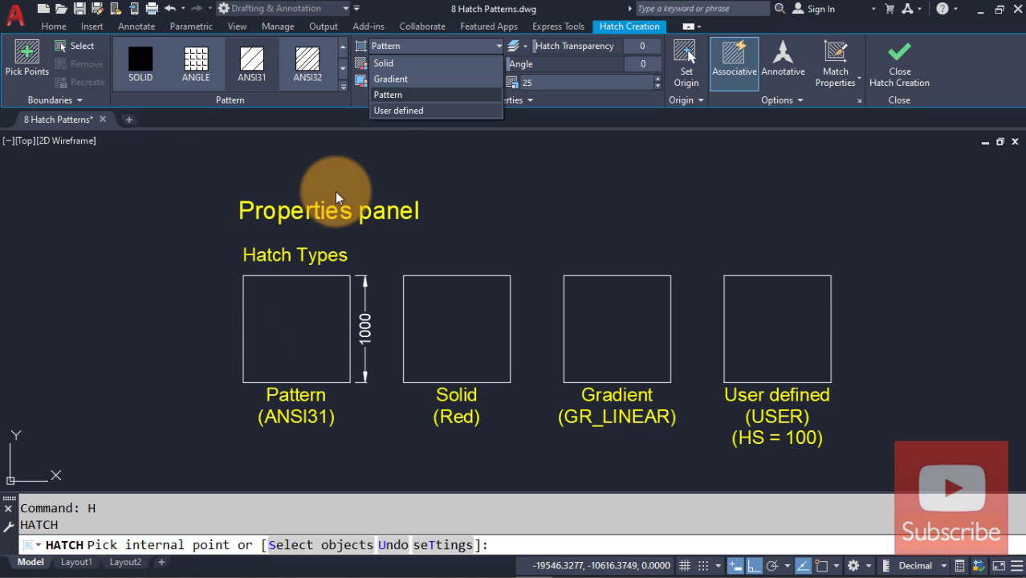
{"action": "left_click", "coordinate": [410, 93]}
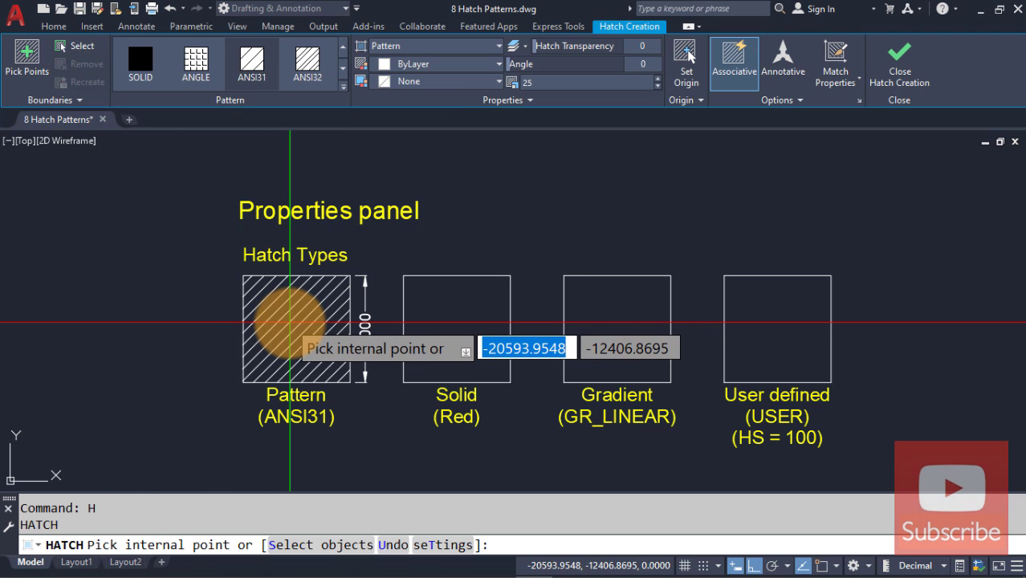
{"action": "left_click", "coordinate": [290, 323]}
{"action": "key", "text": "Return"}
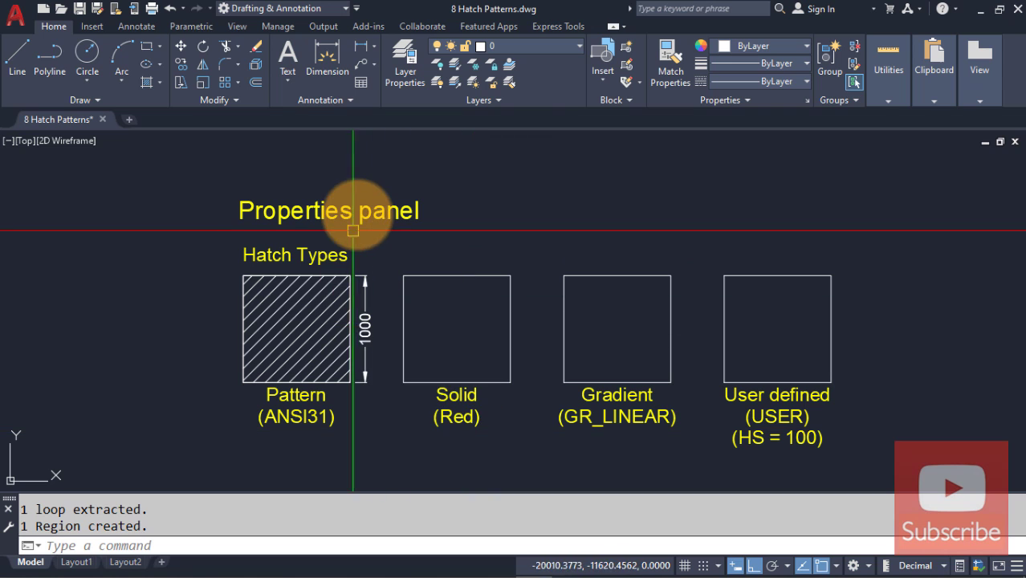
Step: Fill the second square from an internal point using the Solid hatch type with the hatch color set to Red
{"action": "type", "text": "h"}
{"action": "key", "text": "Return"}
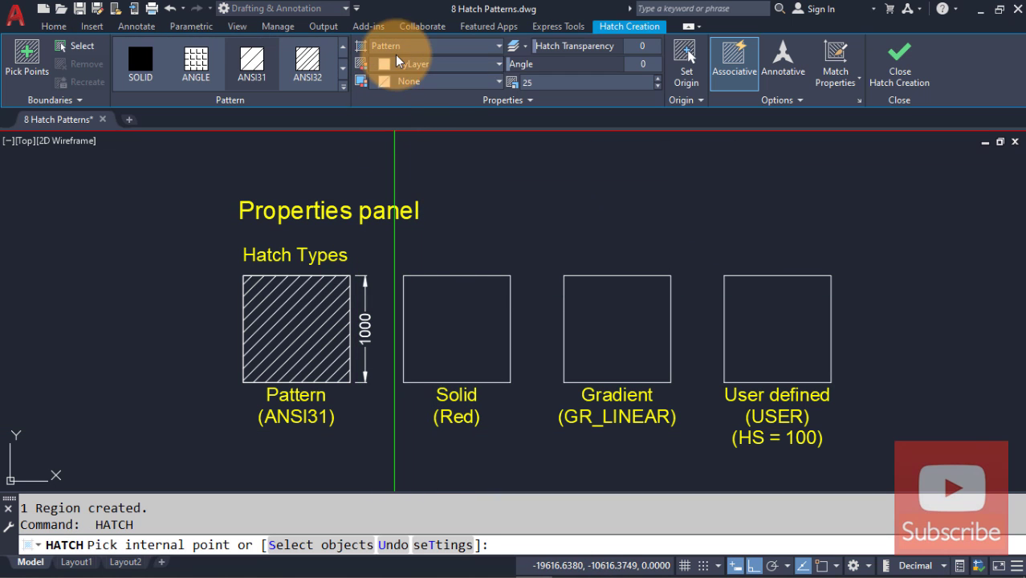
{"action": "left_click", "coordinate": [414, 46]}
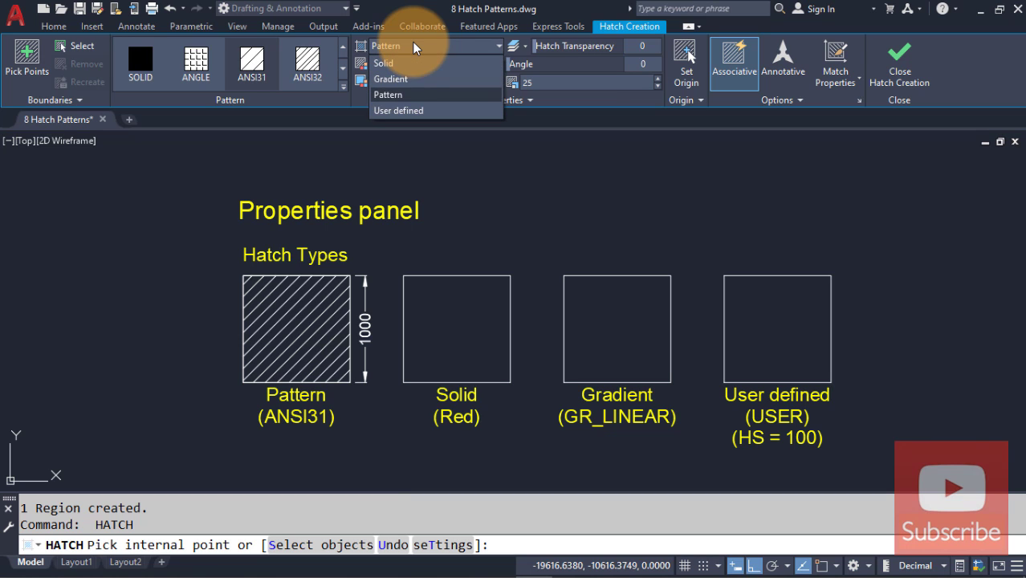
{"action": "left_click", "coordinate": [384, 64]}
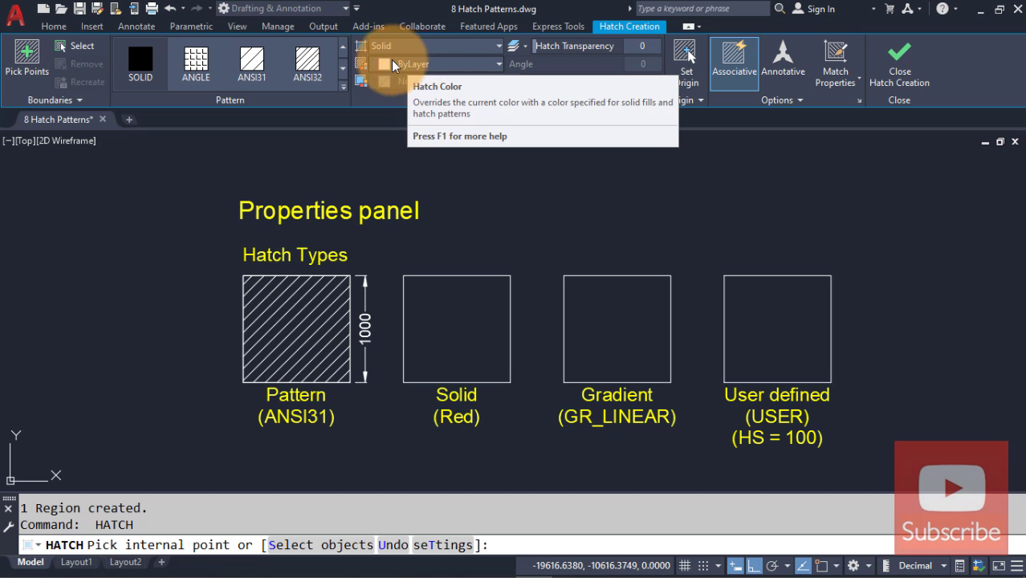
{"action": "left_click", "coordinate": [440, 66]}
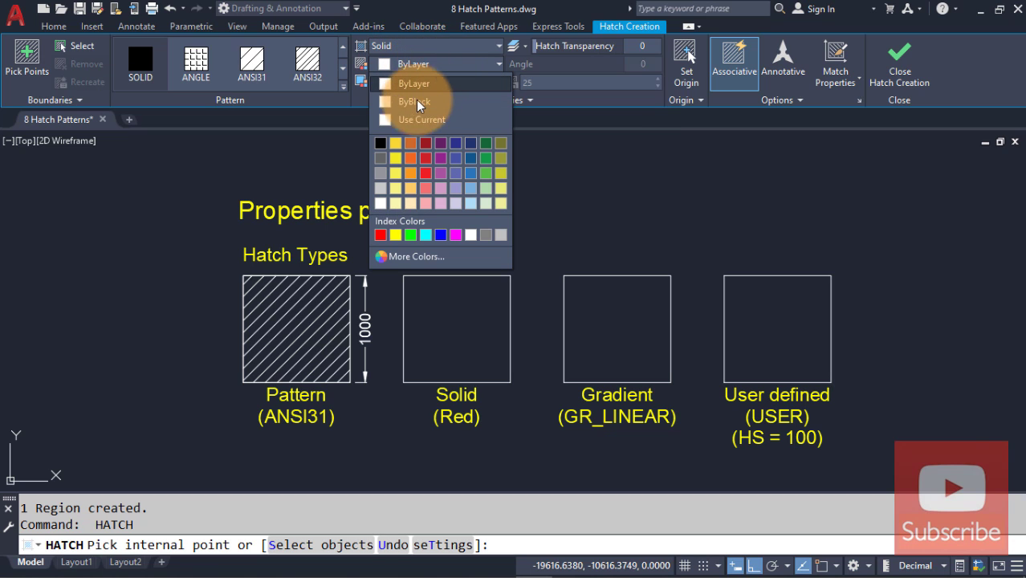
{"action": "left_click", "coordinate": [381, 235]}
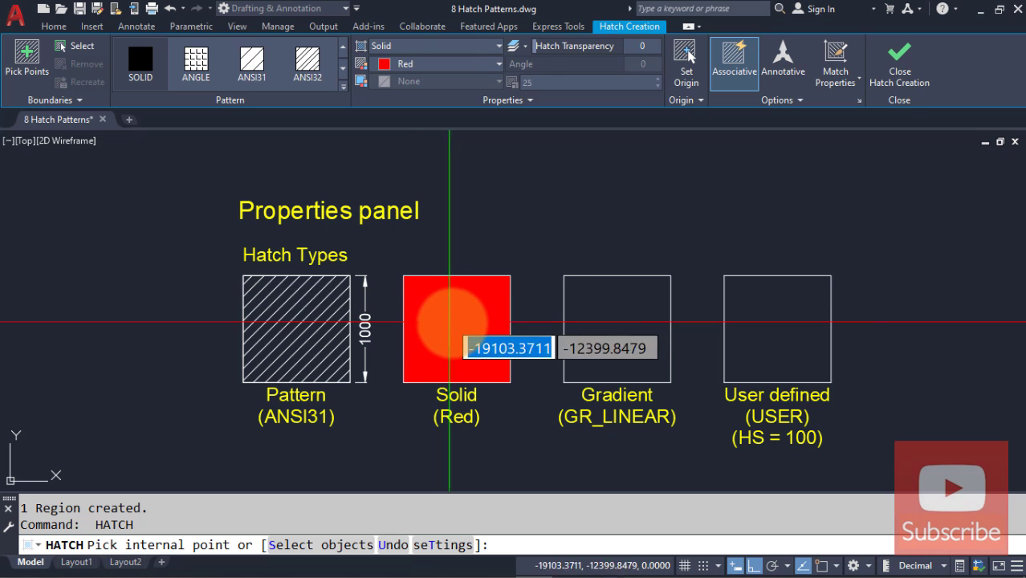
{"action": "left_click", "coordinate": [460, 327]}
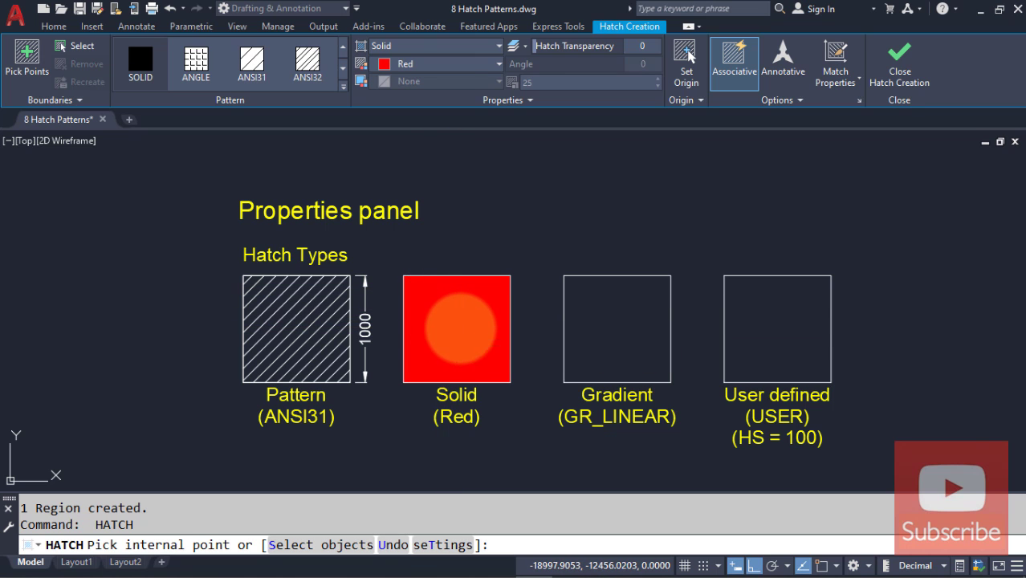
{"action": "key", "text": "Return"}
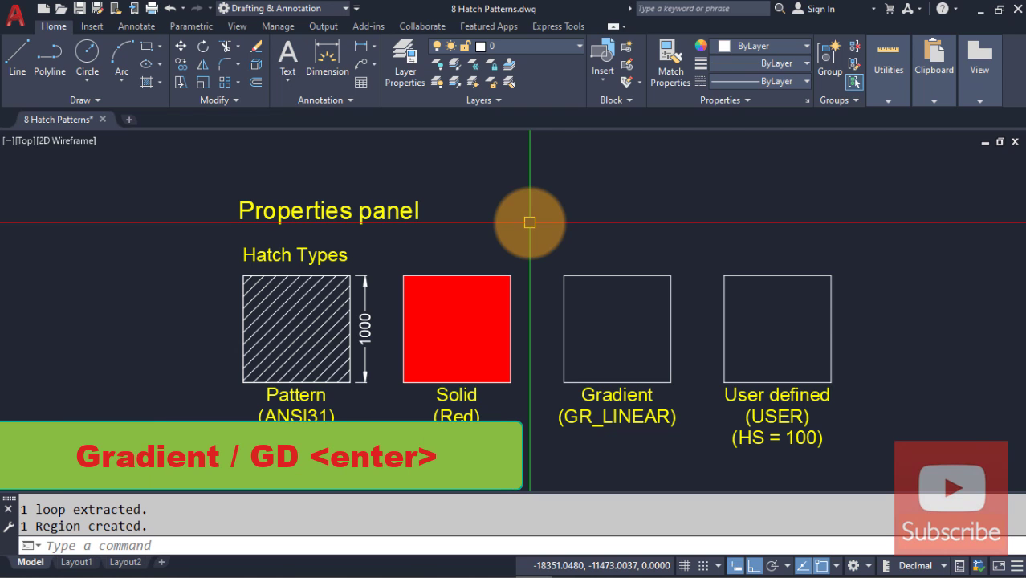
Step: Fill the third square from an internal point with a GR_LINEAR gradient running from blue to yellow
{"action": "type", "text": "GD"}
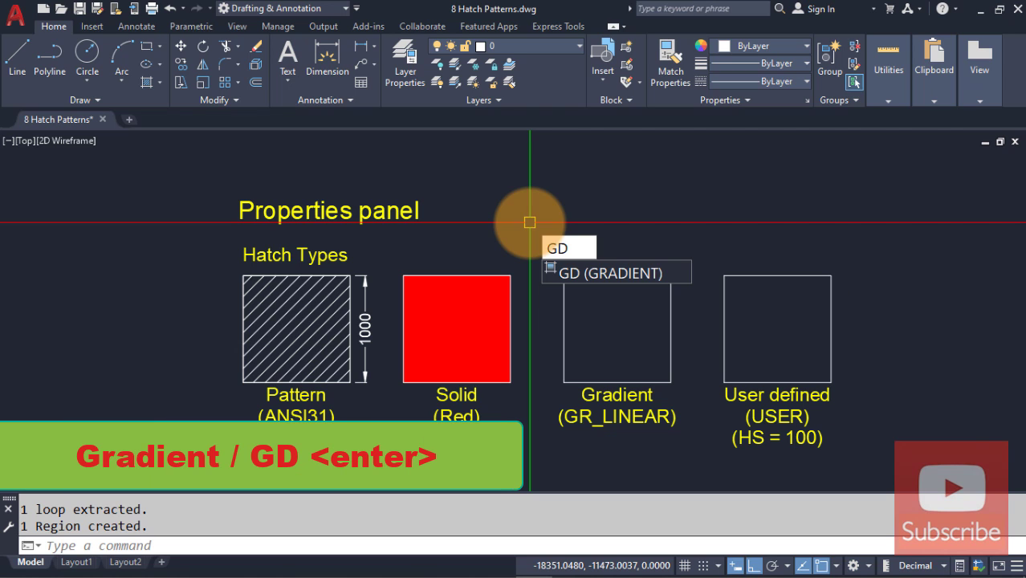
{"action": "key", "text": "Return"}
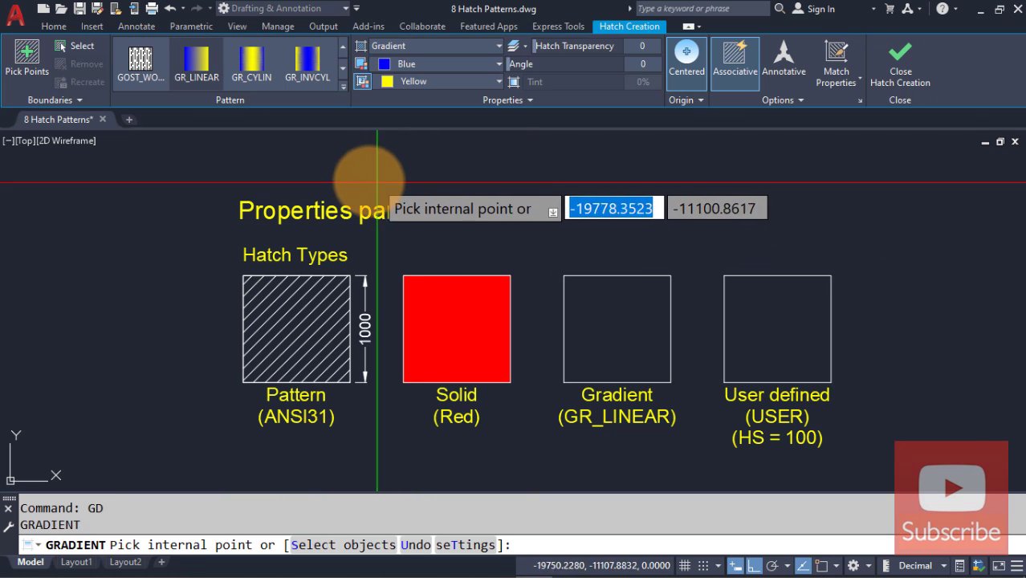
{"action": "left_click", "coordinate": [192, 67]}
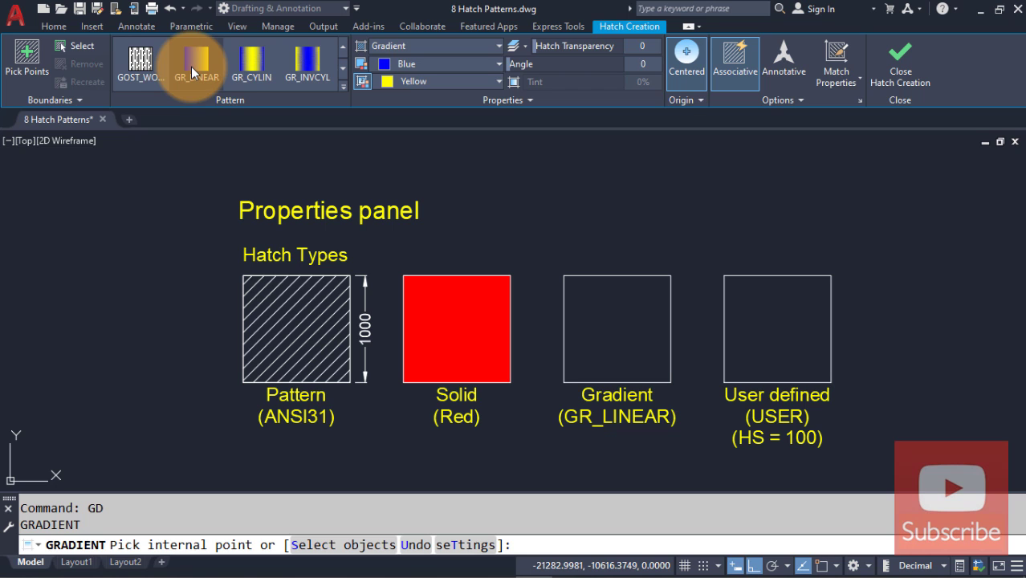
{"action": "left_click", "coordinate": [606, 322]}
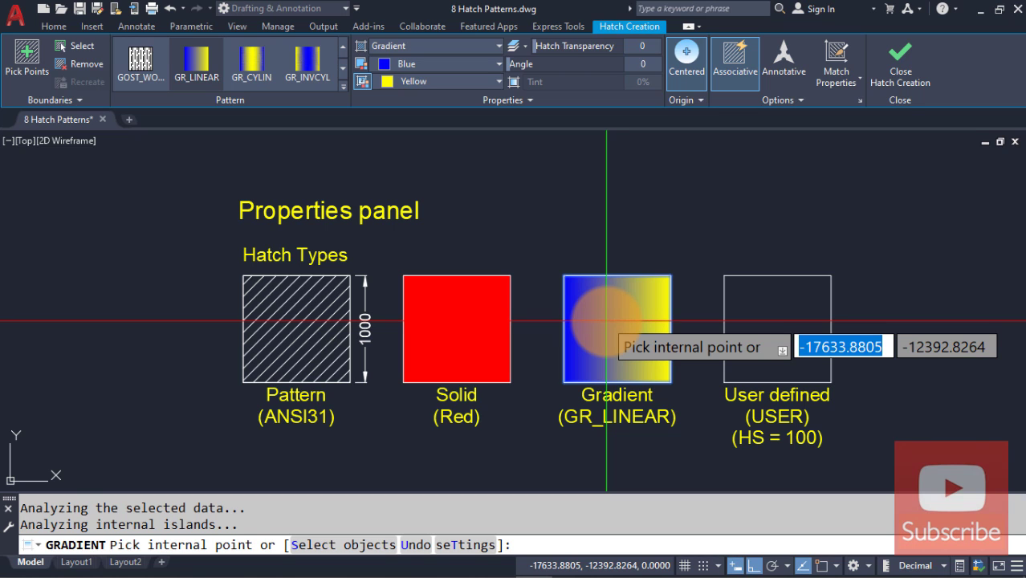
{"action": "key", "text": "Return"}
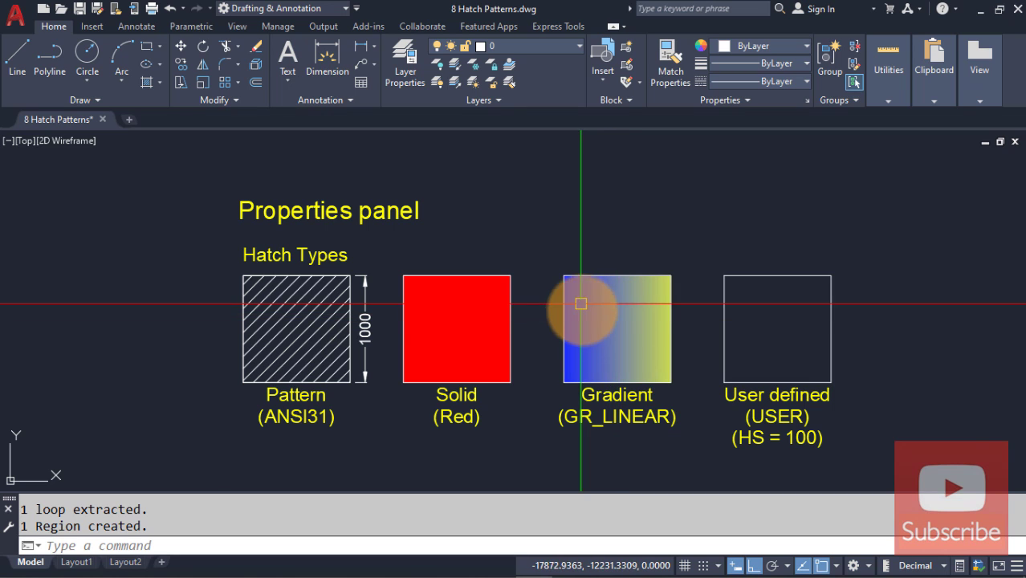
Step: Change the third square's gradient to a one-color gradient with a tint of 100%
{"action": "left_click", "coordinate": [609, 310]}
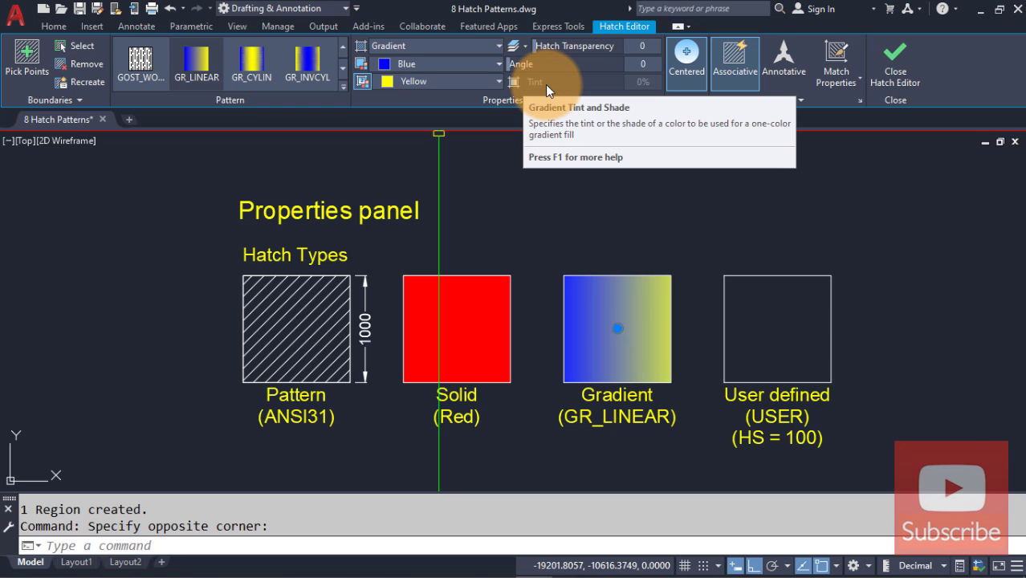
{"action": "left_click", "coordinate": [363, 82]}
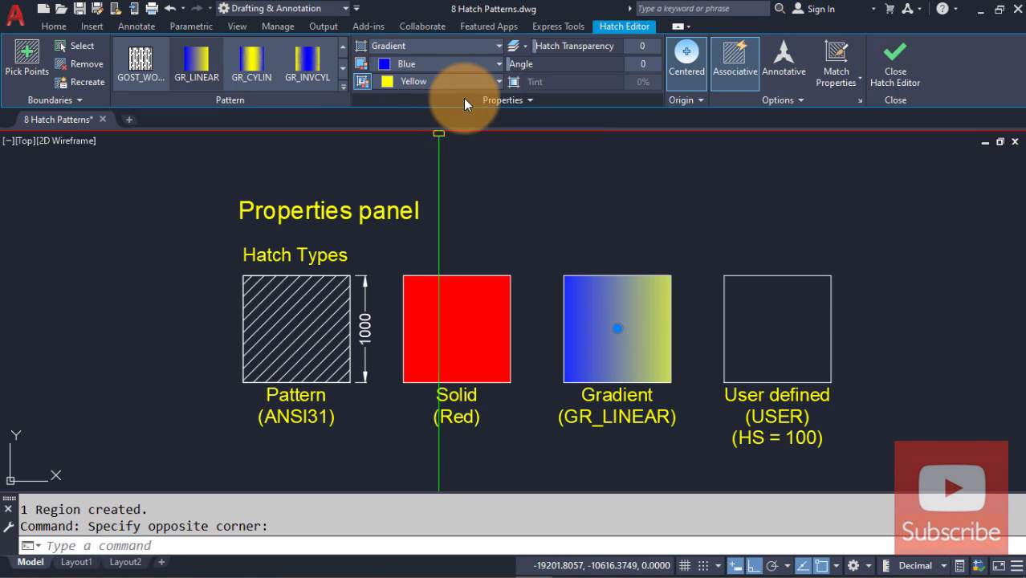
{"action": "left_click", "coordinate": [514, 81]}
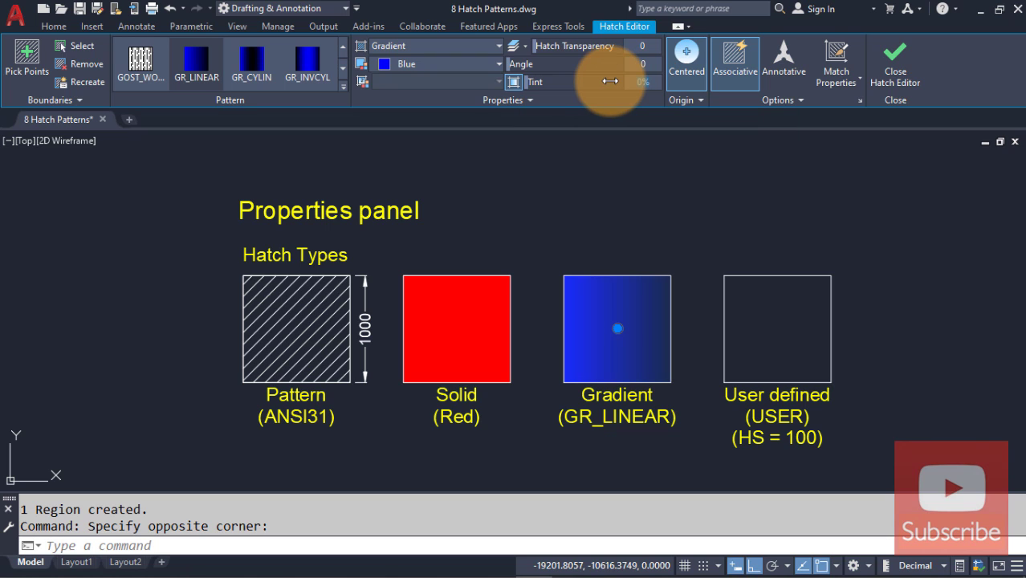
{"action": "type", "text": "100"}
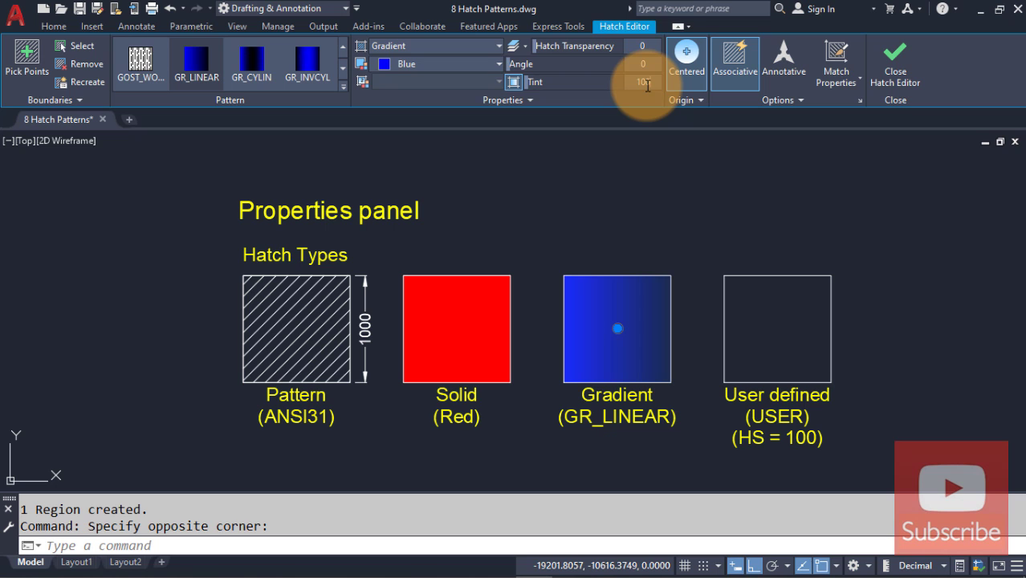
{"action": "key", "text": "Return"}
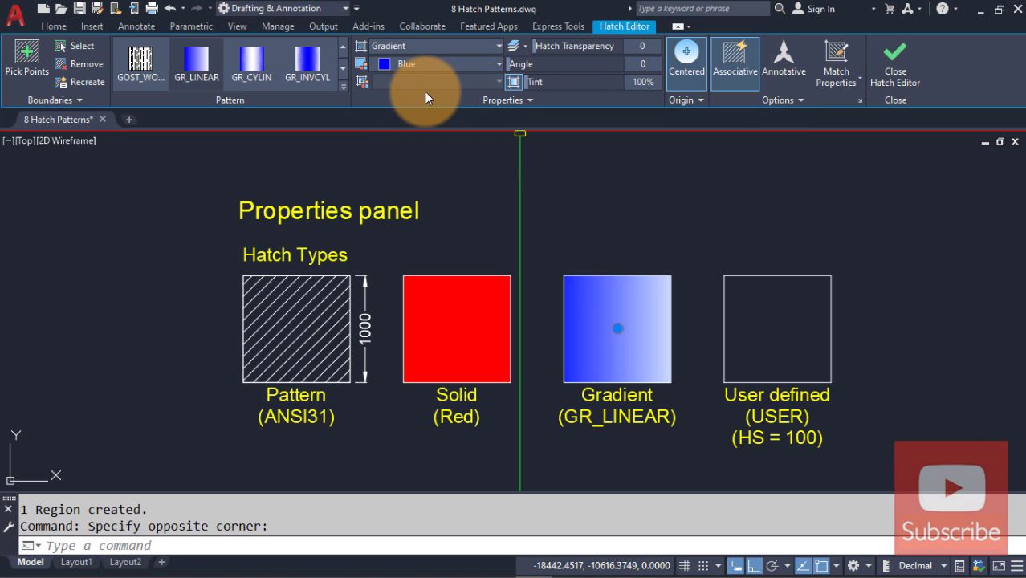
Step: Return the third square's gradient to two colors with Yellow as the second color, and deselect the fill
{"action": "left_click", "coordinate": [513, 82]}
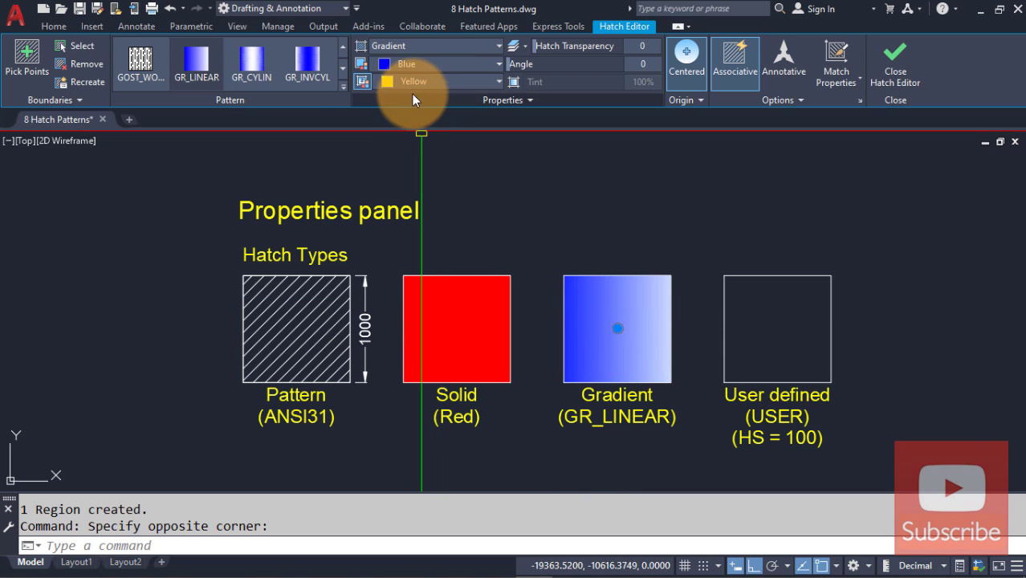
{"action": "left_click", "coordinate": [429, 81]}
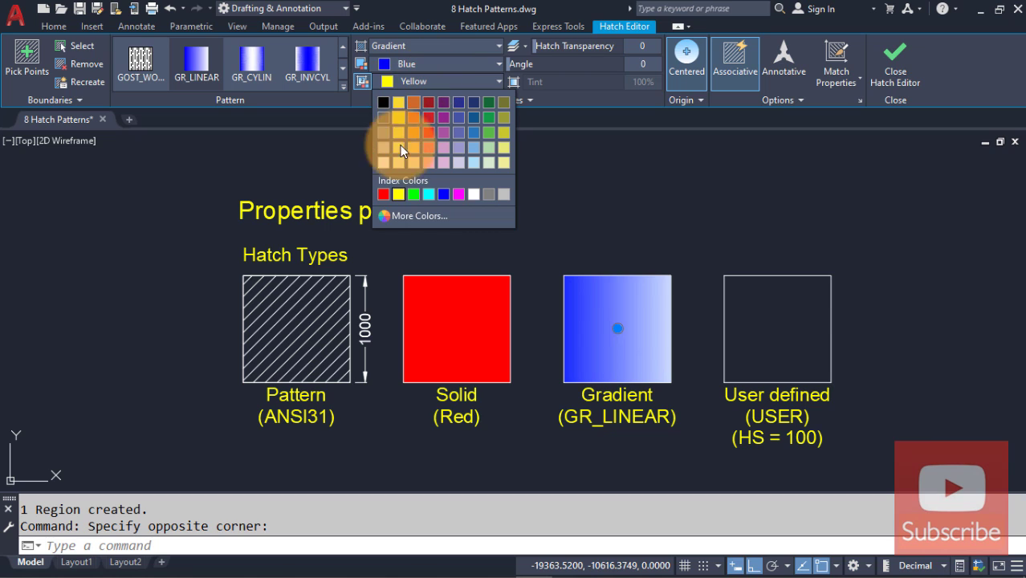
{"action": "left_click", "coordinate": [397, 192]}
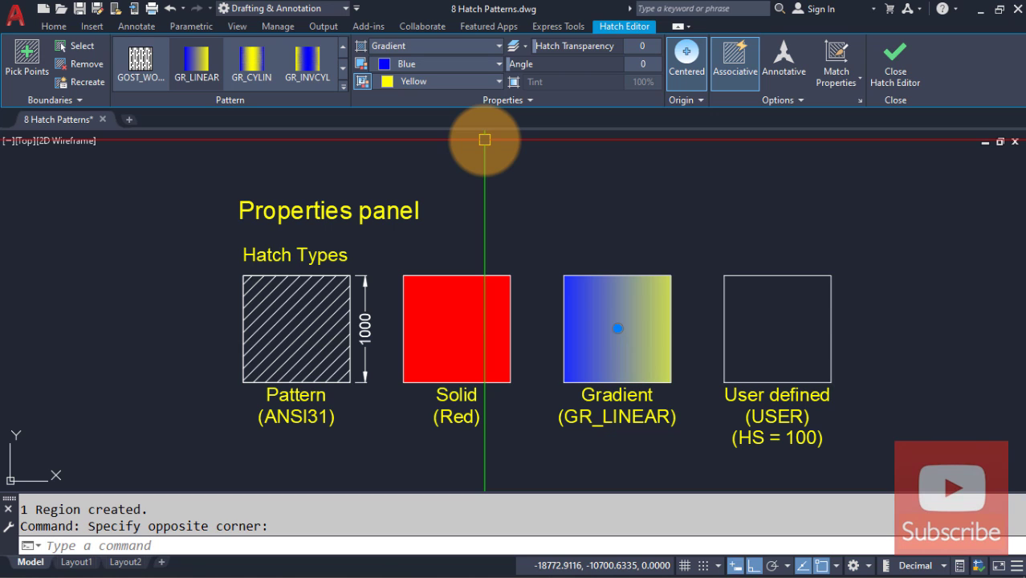
{"action": "key", "text": "Escape"}
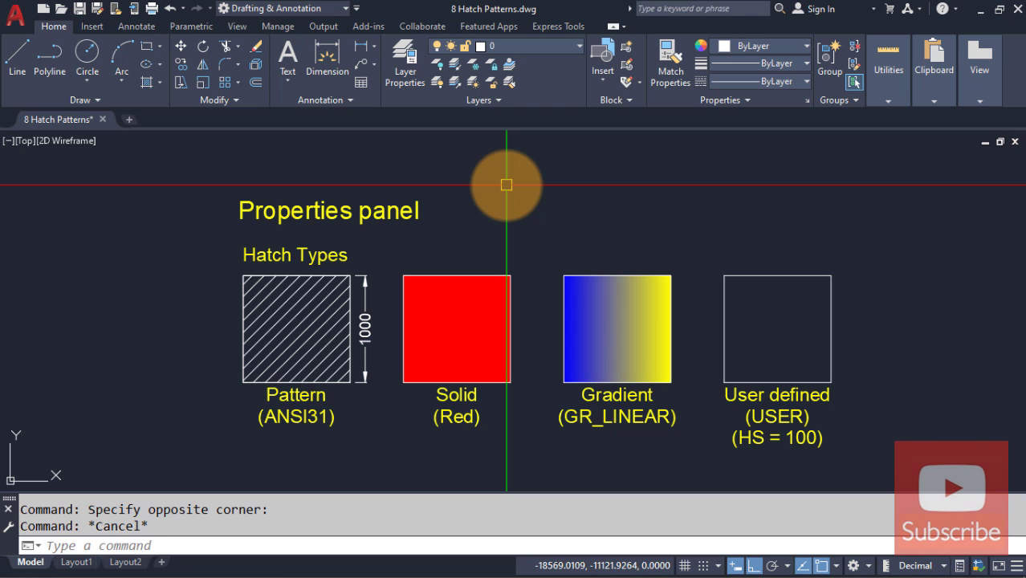
Step: Fill the fourth square from an internal point using the User defined hatch type, ByLayer color and a hatch spacing of 100
{"action": "type", "text": "H"}
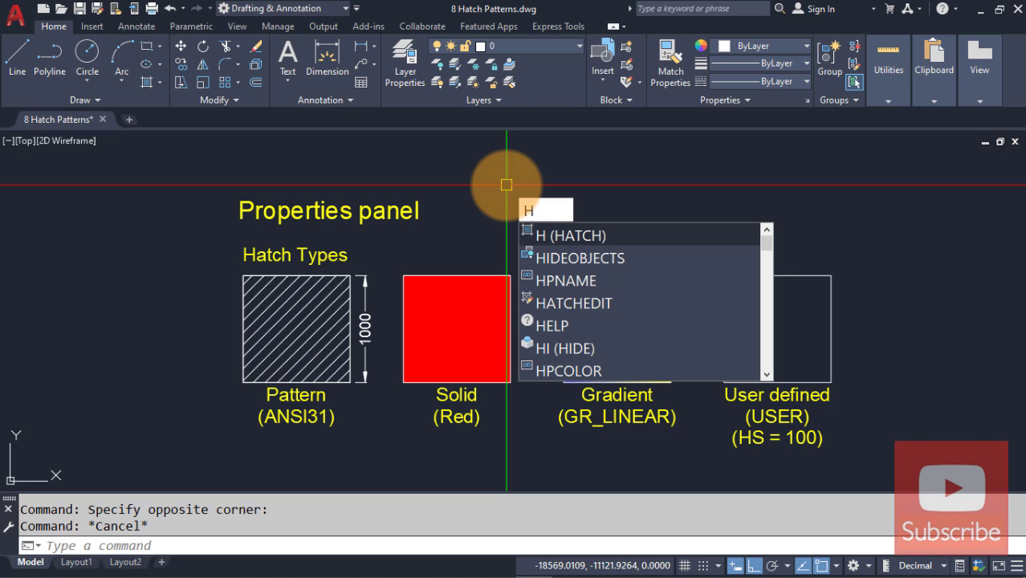
{"action": "key", "text": "Return"}
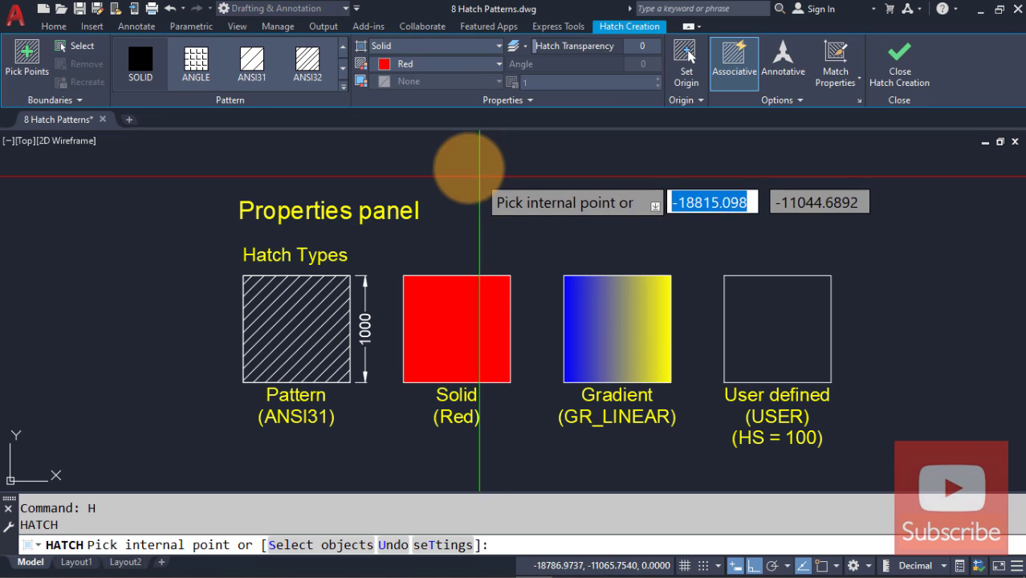
{"action": "left_click", "coordinate": [416, 48]}
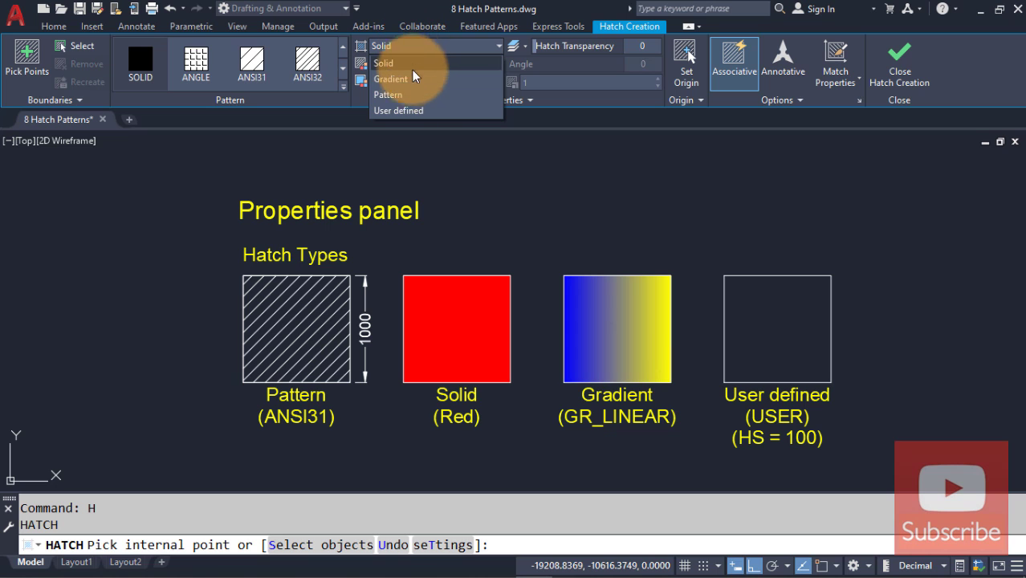
{"action": "left_click", "coordinate": [416, 111]}
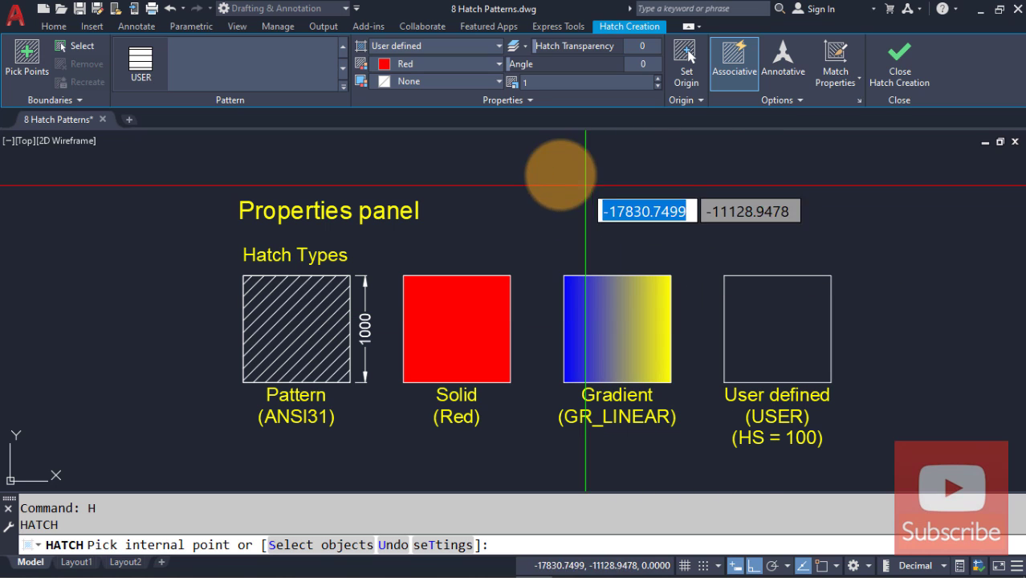
{"action": "left_click", "coordinate": [436, 63]}
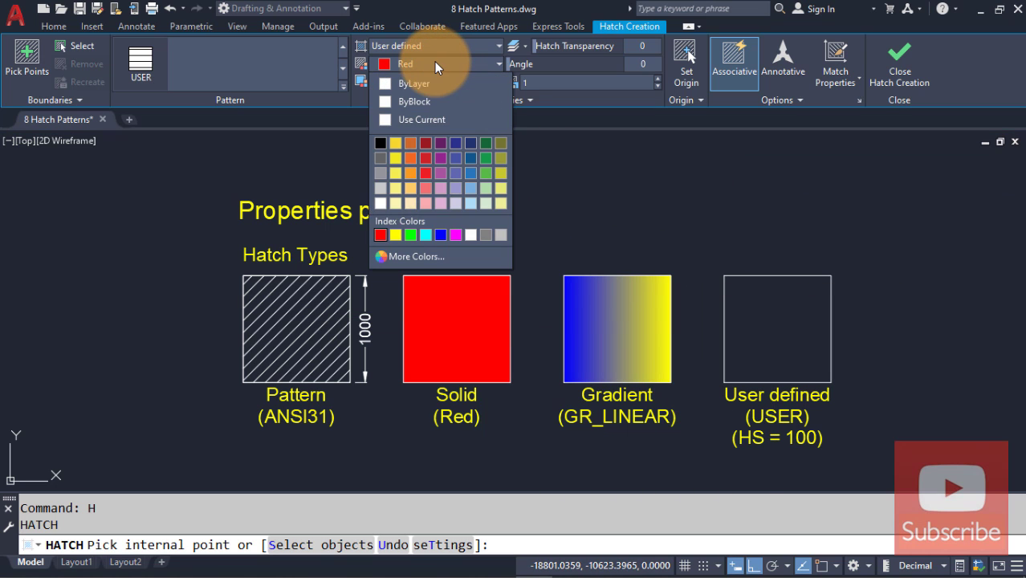
{"action": "left_click", "coordinate": [431, 82]}
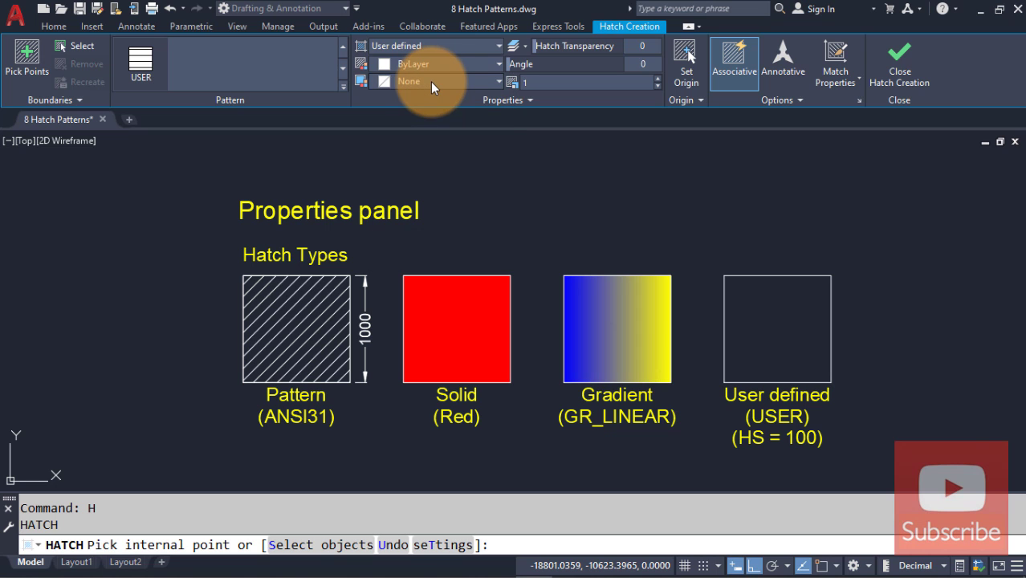
{"action": "left_click", "coordinate": [783, 313]}
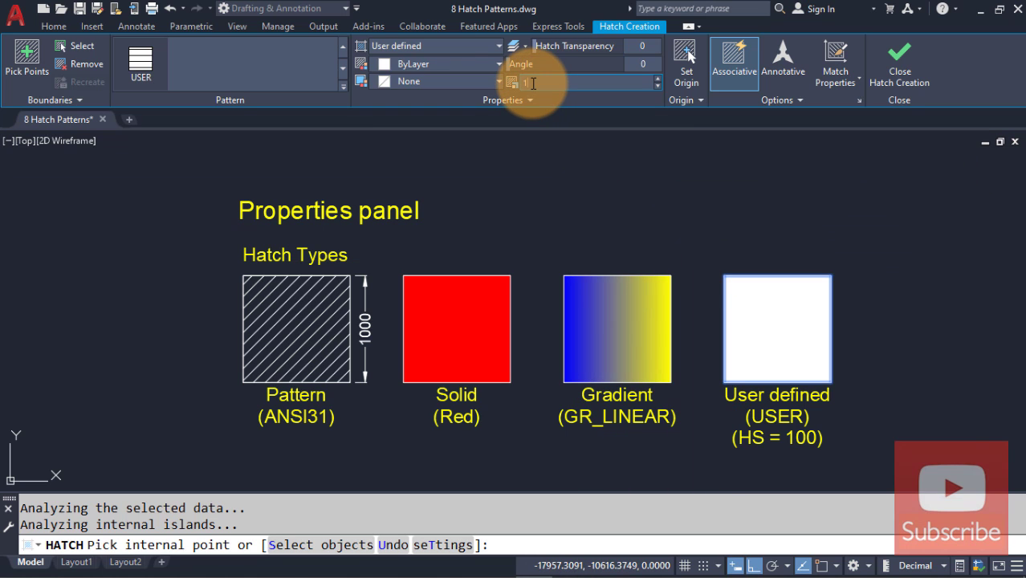
{"action": "key", "text": "Return"}
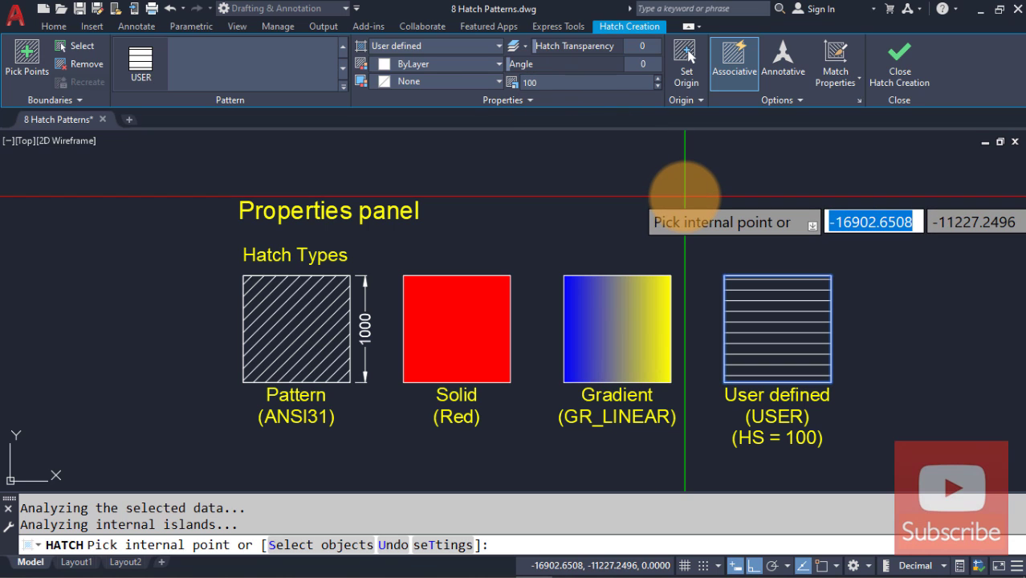
{"action": "key", "text": "Return"}
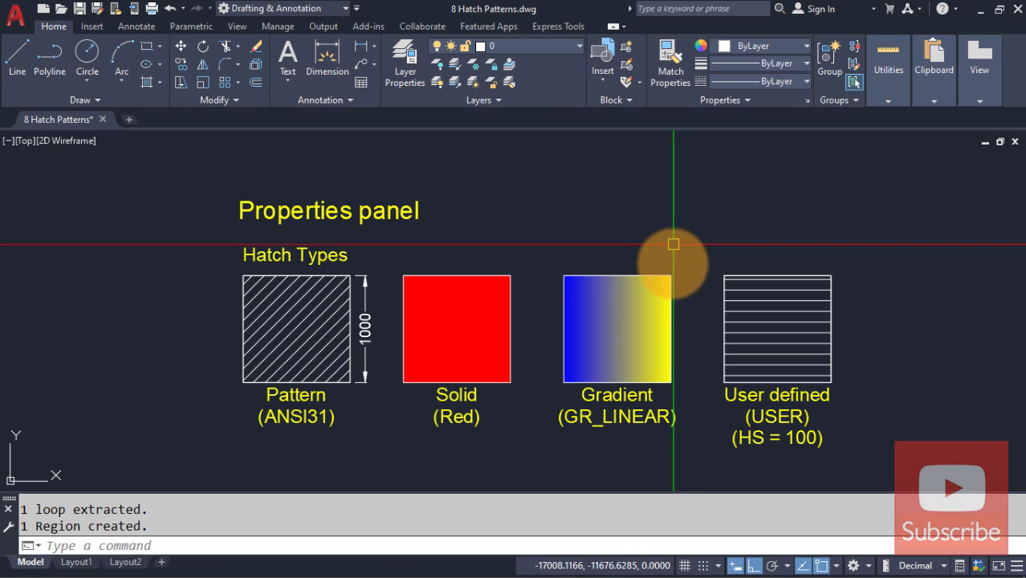
Step: Start a new hatch for the Hatch Scale squares with the hatch type set to Pattern
{"action": "mouse_move", "coordinate": [542, 428]}
{"action": "middle_mouse_down"}
{"action": "mouse_move", "coordinate": [557, 376]}
{"action": "mouse_move", "coordinate": [531, 224]}
{"action": "middle_mouse_up"}
{"action": "middle_click_drag", "start_coordinate": [523, 336], "coordinate": [520, 204]}
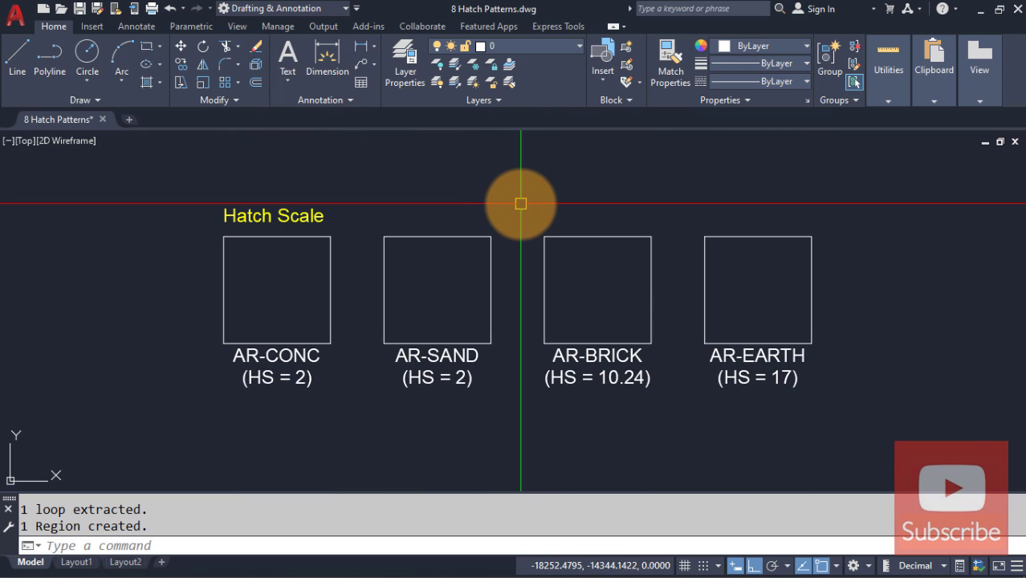
{"action": "type", "text": "Z"}
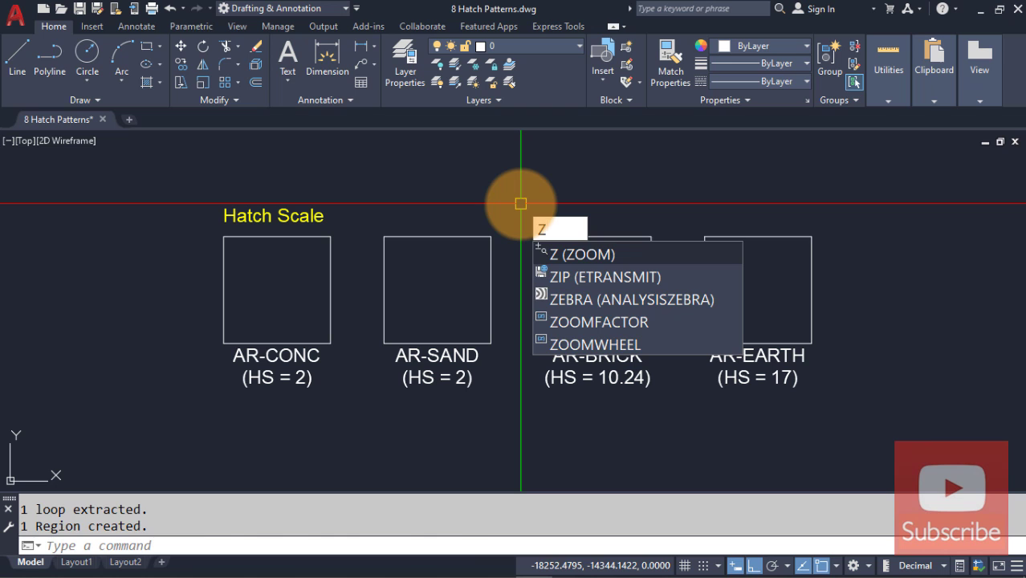
{"action": "key", "text": "Return"}
{"action": "key", "text": "Return"}
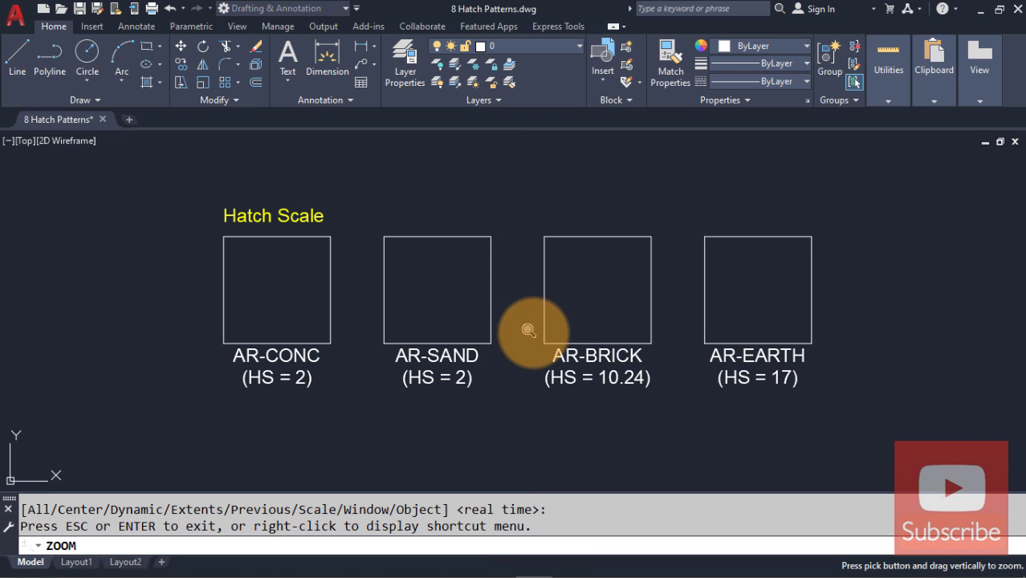
{"action": "left_click_drag", "start_coordinate": [528, 330], "coordinate": [529, 226]}
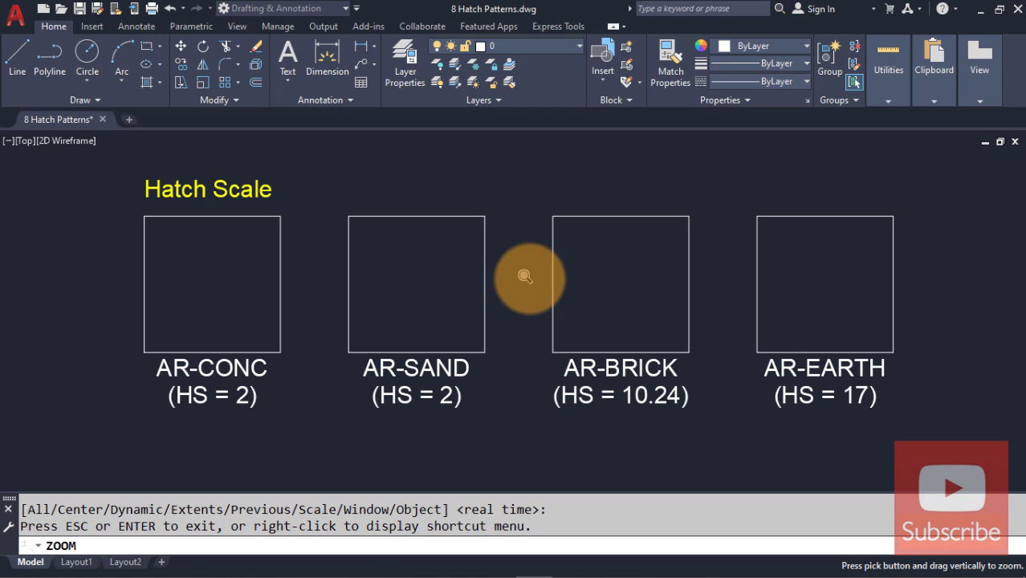
{"action": "key", "text": "Escape"}
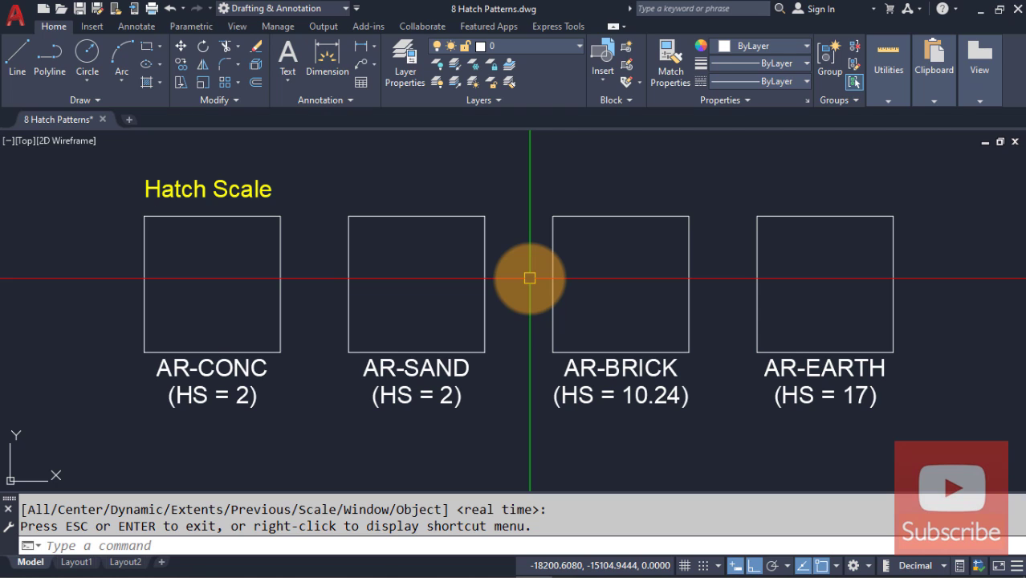
{"action": "type", "text": "h"}
{"action": "key", "text": "Return"}
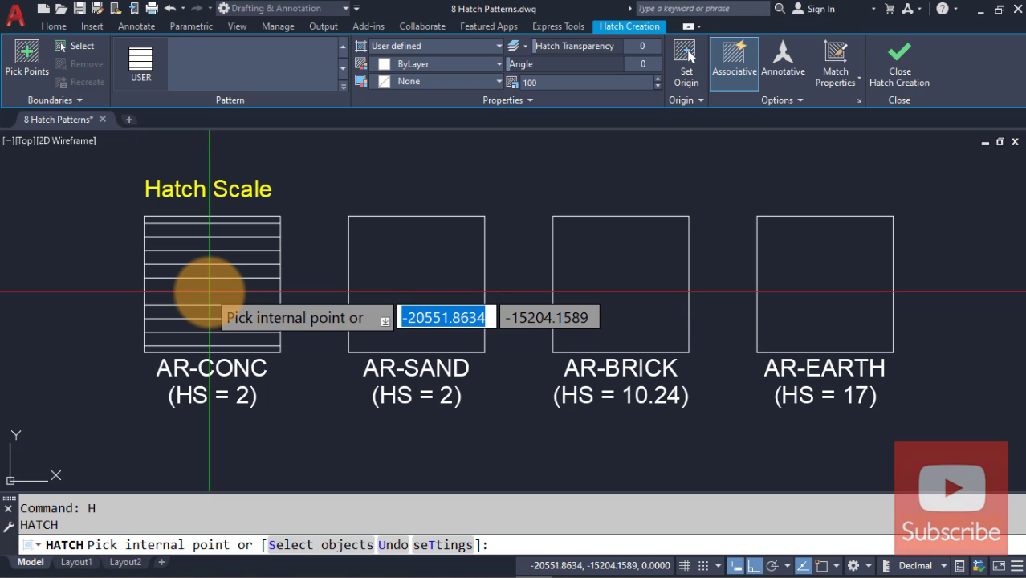
{"action": "left_click", "coordinate": [424, 47]}
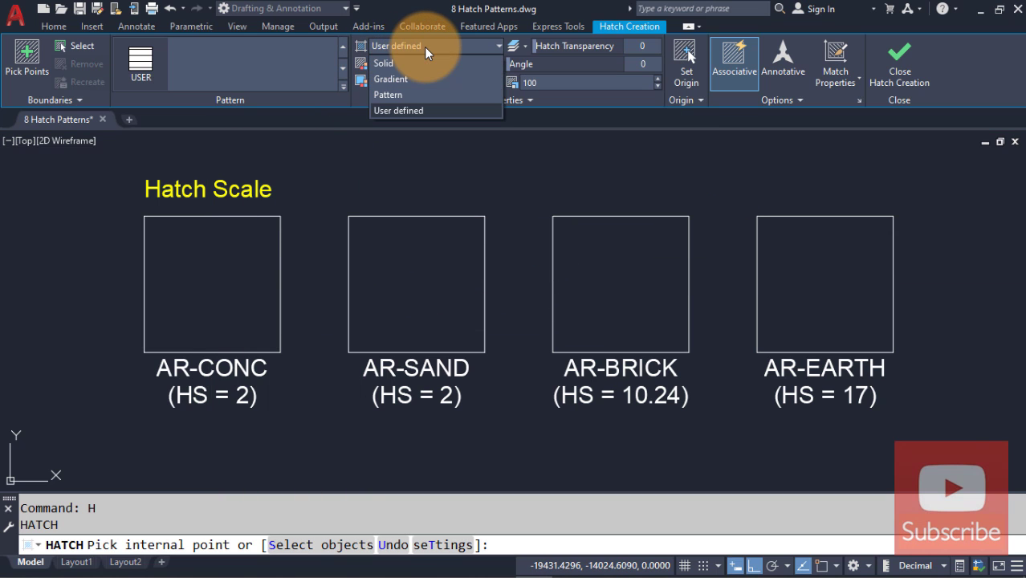
{"action": "left_click", "coordinate": [409, 94]}
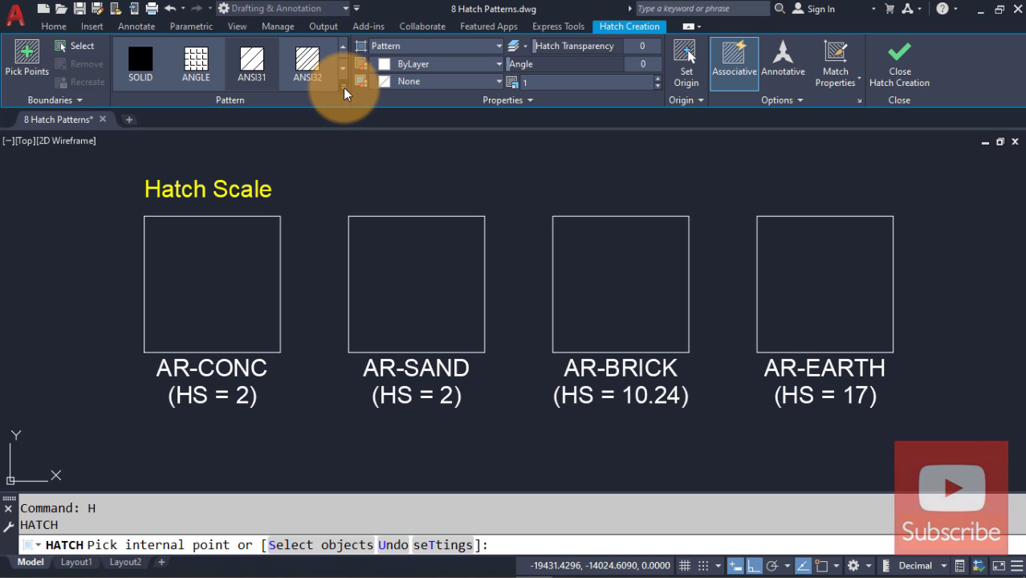
Step: Fill the first Hatch Scale square from an internal point with the AR-CONC pattern at a scale of 2
{"action": "left_click", "coordinate": [344, 90]}
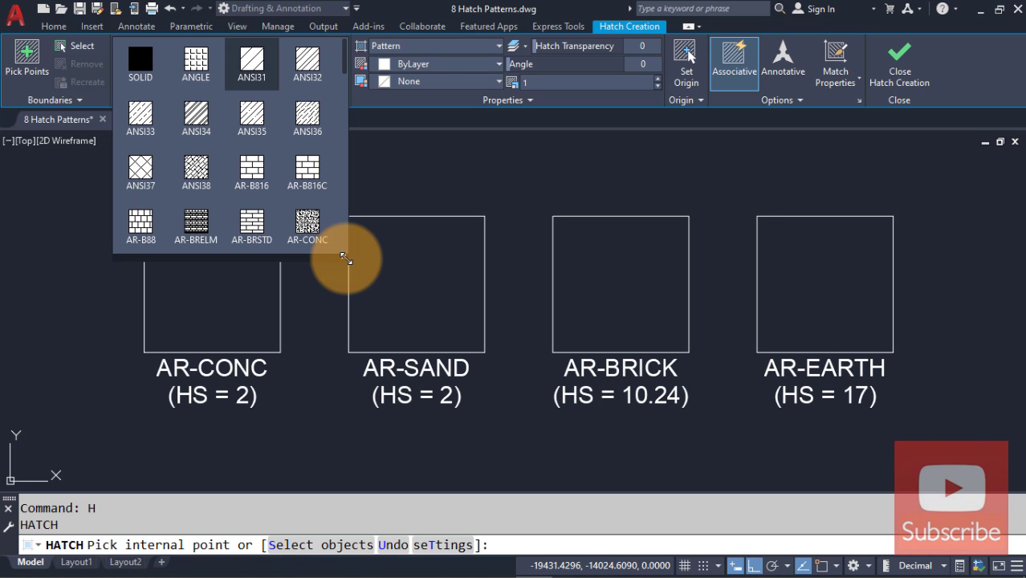
{"action": "mouse_move", "coordinate": [346, 259]}
{"action": "left_mouse_down"}
{"action": "mouse_move", "coordinate": [449, 362]}
{"action": "mouse_move", "coordinate": [473, 430]}
{"action": "mouse_move", "coordinate": [685, 471]}
{"action": "mouse_move", "coordinate": [393, 399]}
{"action": "mouse_move", "coordinate": [332, 348]}
{"action": "mouse_move", "coordinate": [345, 311]}
{"action": "left_mouse_up"}
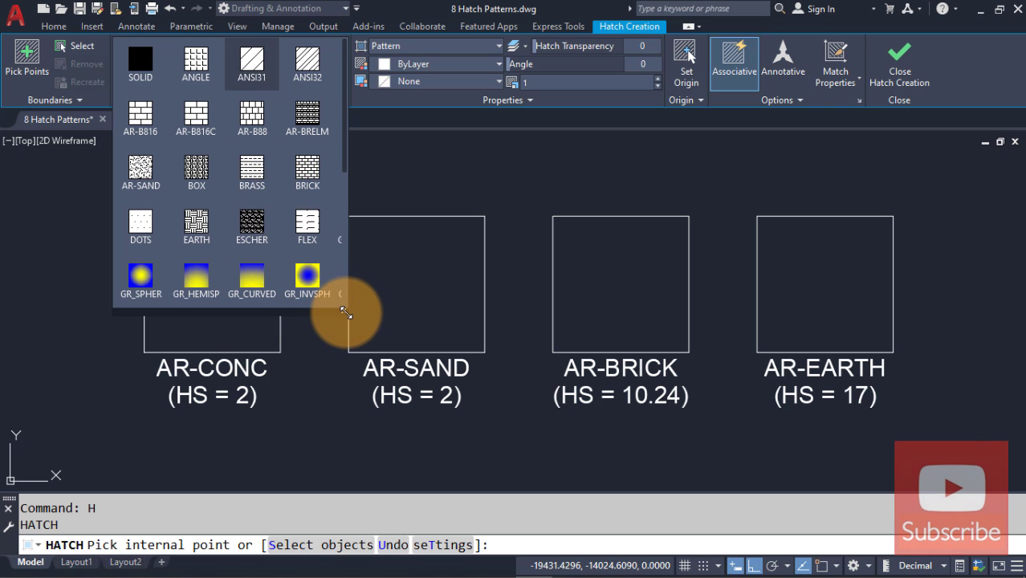
{"action": "left_click_drag", "start_coordinate": [345, 310], "coordinate": [347, 372]}
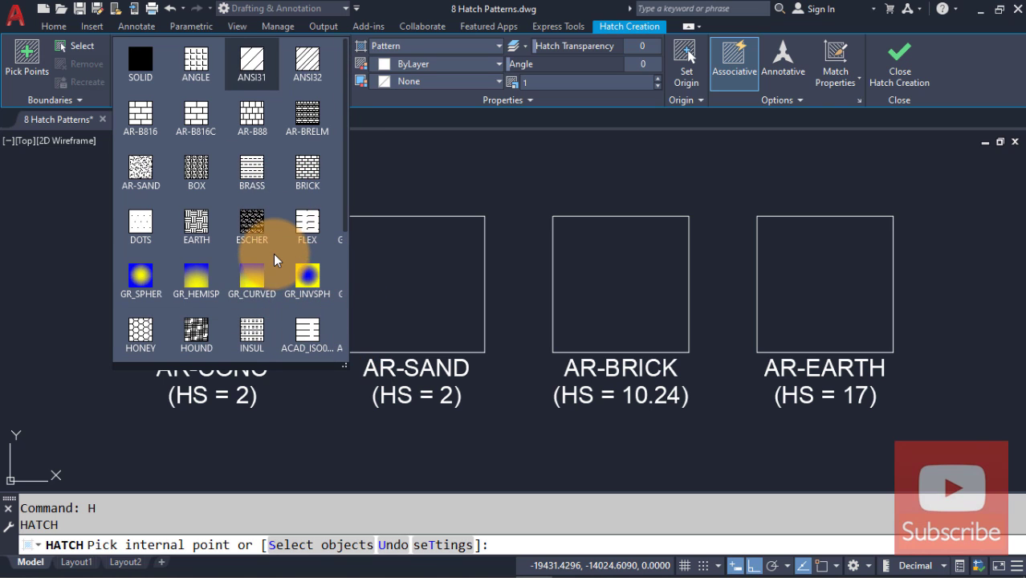
{"action": "scroll", "coordinate": [273, 253], "scroll_direction": "down", "scroll_amount": 2}
{"action": "scroll", "coordinate": [273, 254], "scroll_direction": "up", "scroll_amount": 1}
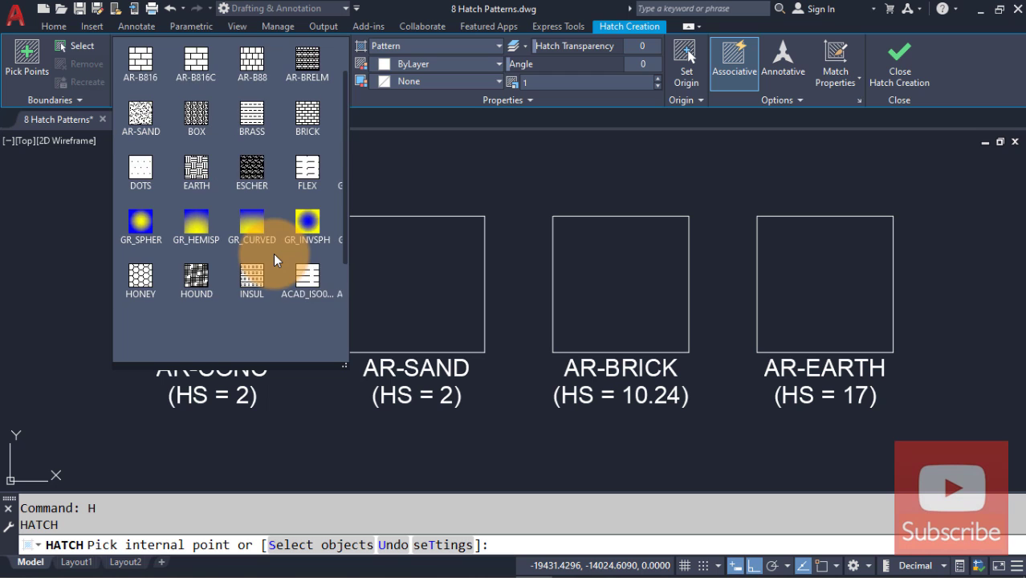
{"action": "mouse_move", "coordinate": [347, 365]}
{"action": "left_mouse_down"}
{"action": "mouse_move", "coordinate": [516, 366]}
{"action": "mouse_move", "coordinate": [534, 330]}
{"action": "mouse_move", "coordinate": [637, 328]}
{"action": "mouse_move", "coordinate": [641, 316]}
{"action": "mouse_move", "coordinate": [716, 303]}
{"action": "mouse_move", "coordinate": [684, 327]}
{"action": "mouse_move", "coordinate": [694, 328]}
{"action": "mouse_move", "coordinate": [675, 313]}
{"action": "left_mouse_up"}
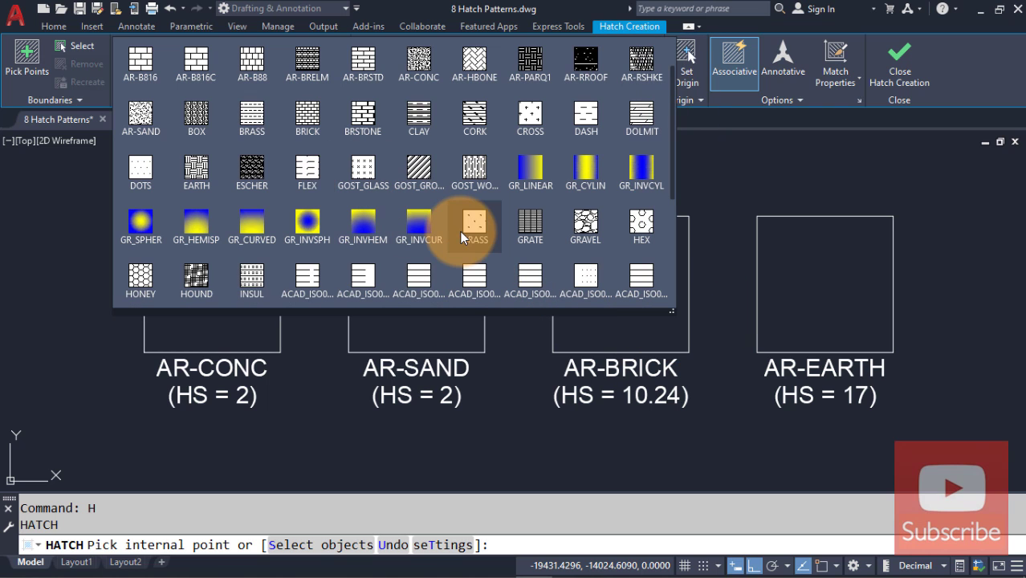
{"action": "left_click", "coordinate": [419, 59]}
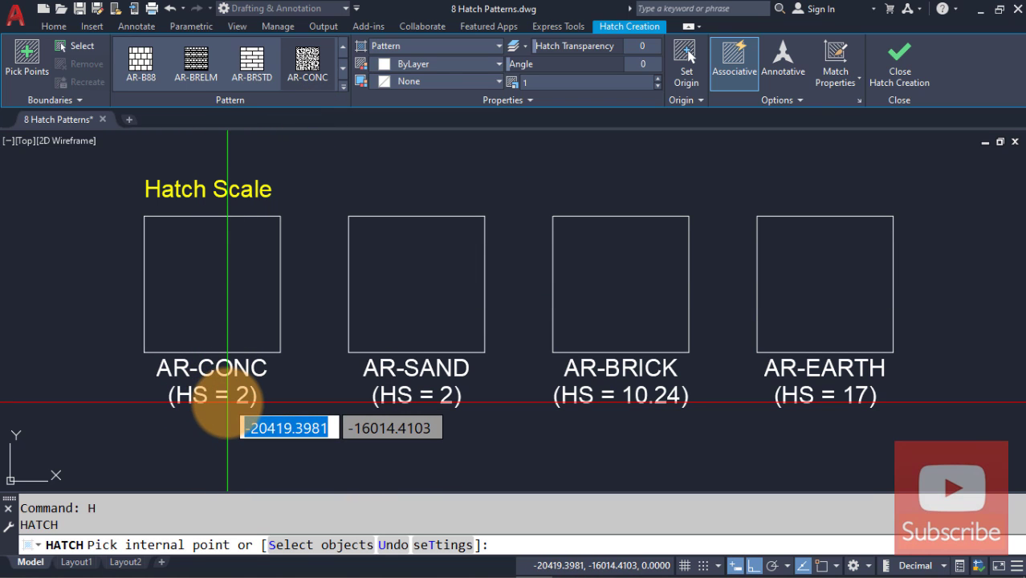
{"action": "left_click", "coordinate": [535, 84]}
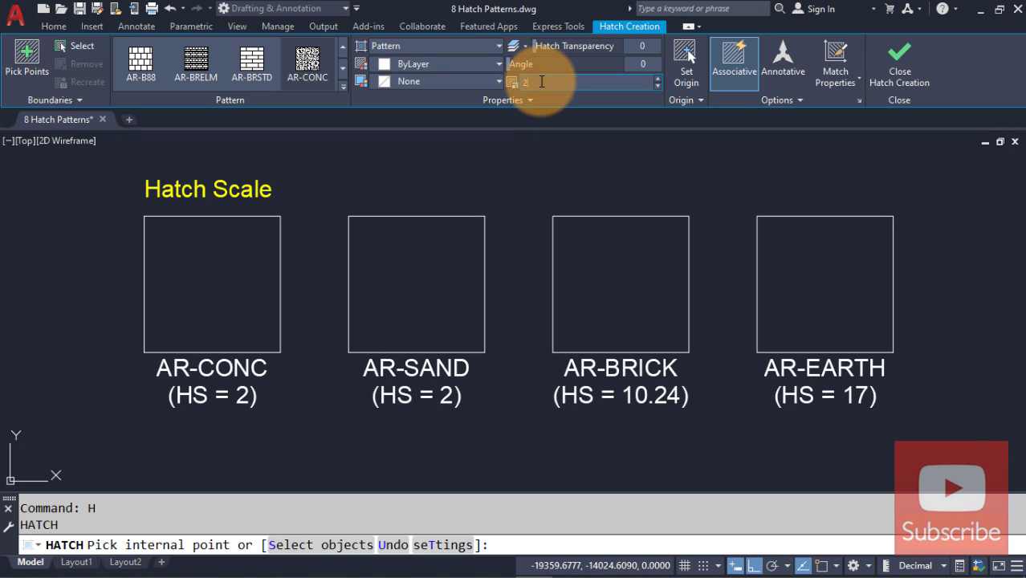
{"action": "left_click", "coordinate": [212, 282]}
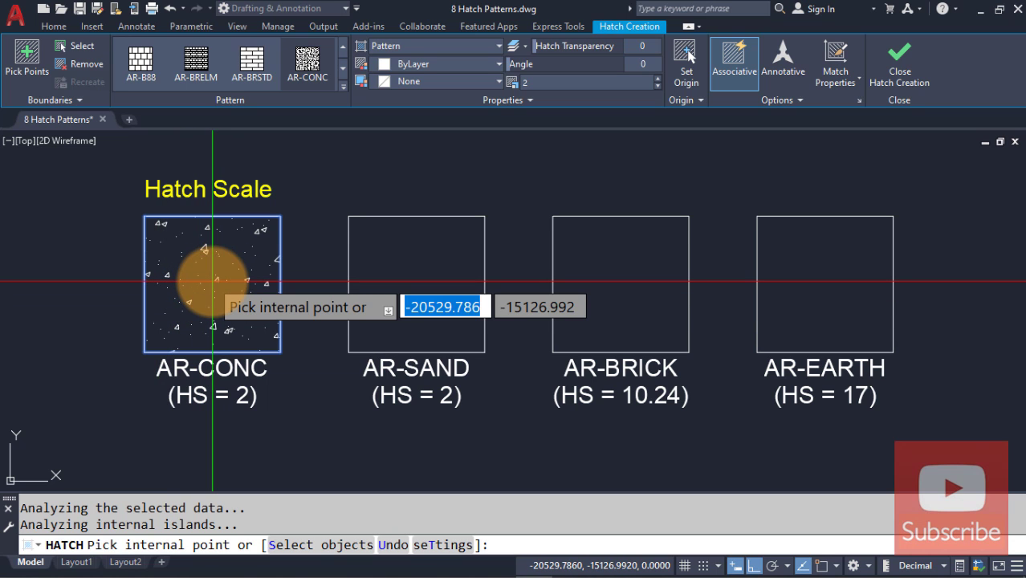
{"action": "key", "text": "Return"}
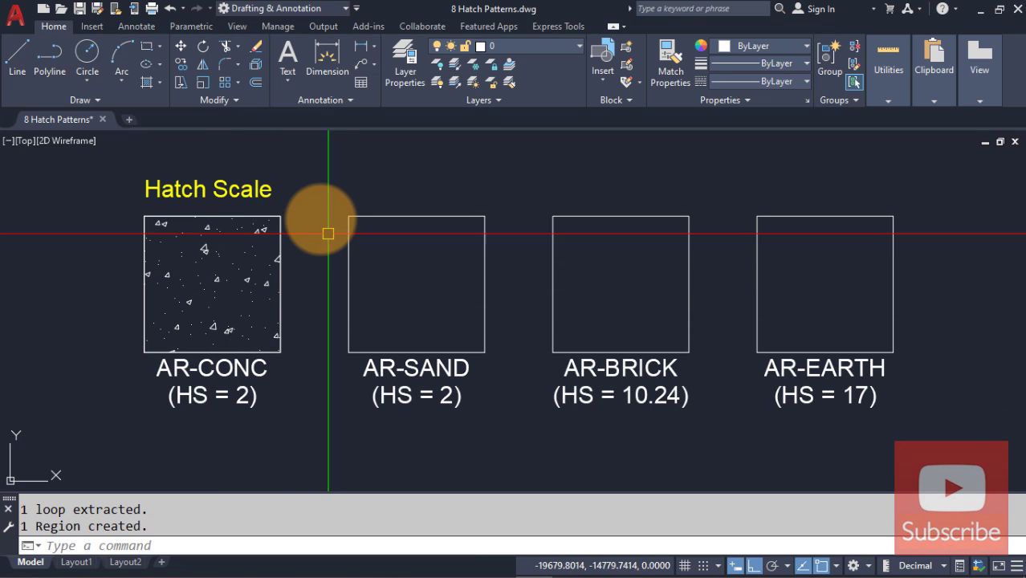
Step: Fill the second Hatch Scale square from an internal point with the AR-SAND pattern
{"action": "key", "text": "Return"}
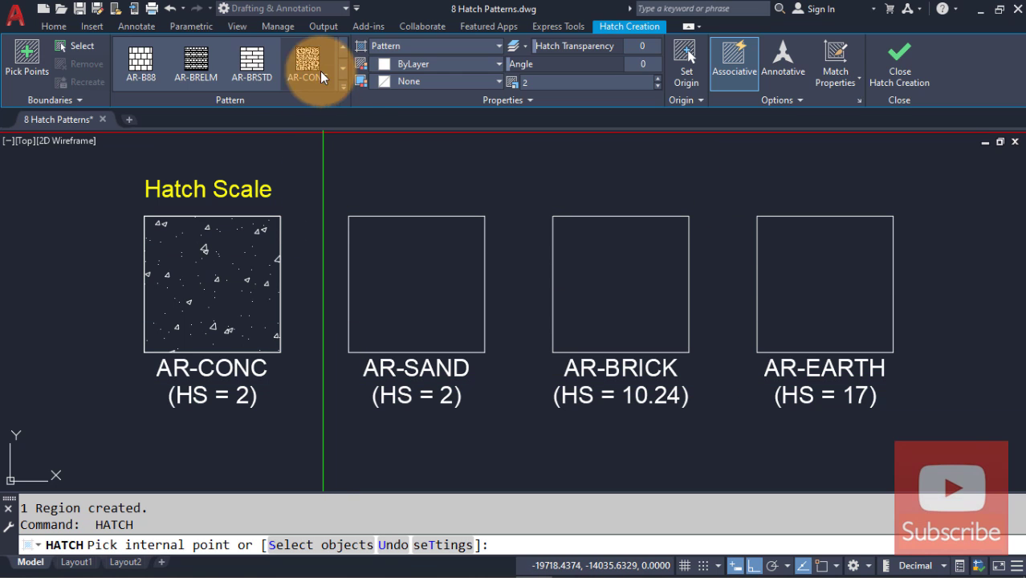
{"action": "left_click", "coordinate": [345, 69]}
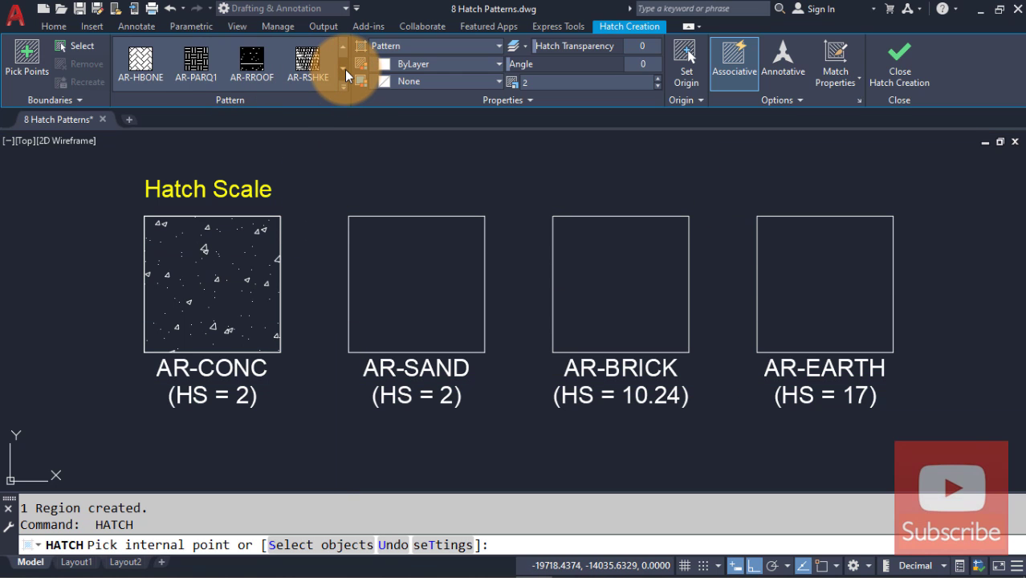
{"action": "left_click", "coordinate": [344, 69]}
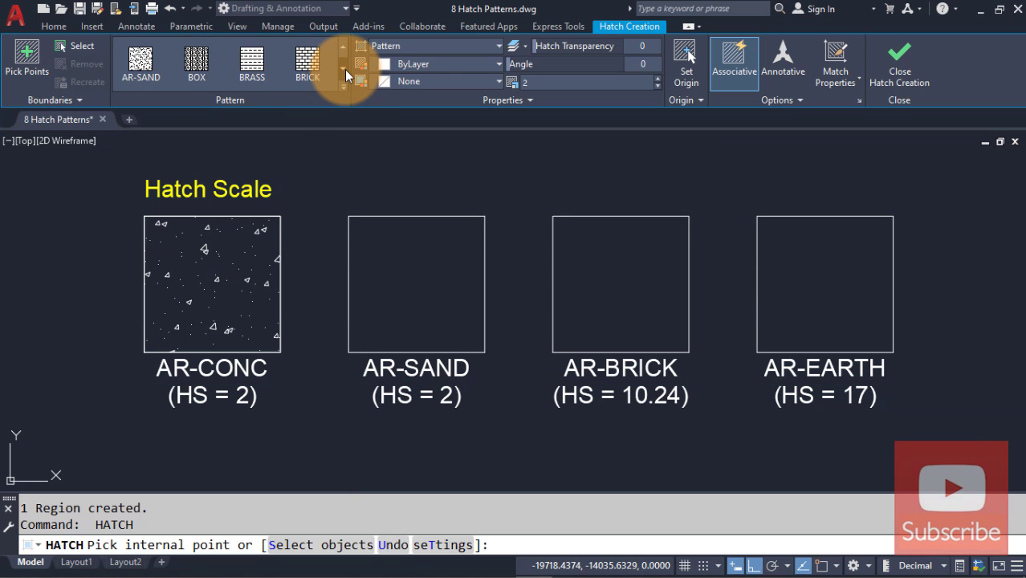
{"action": "left_click", "coordinate": [145, 66]}
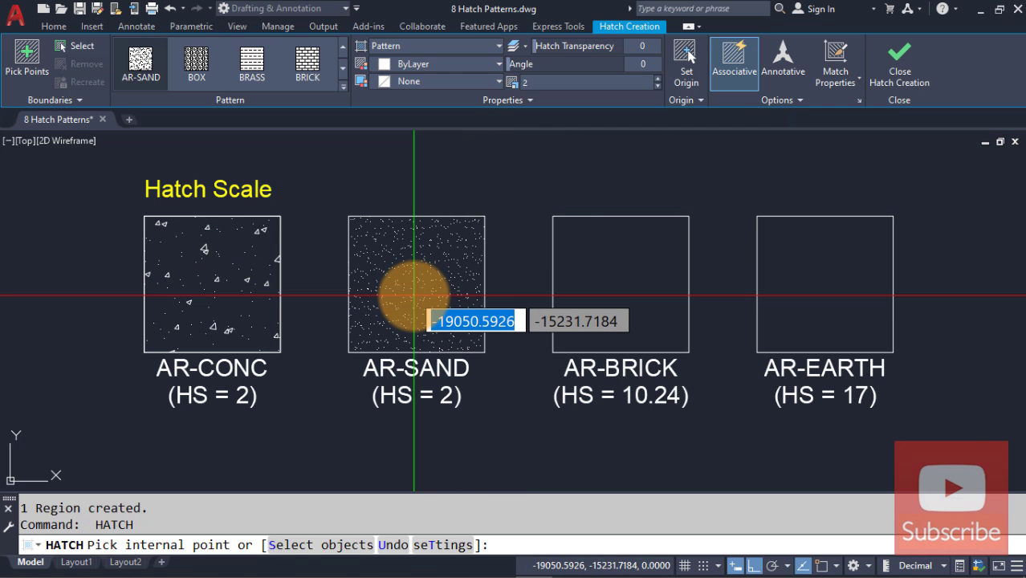
{"action": "left_click", "coordinate": [413, 295]}
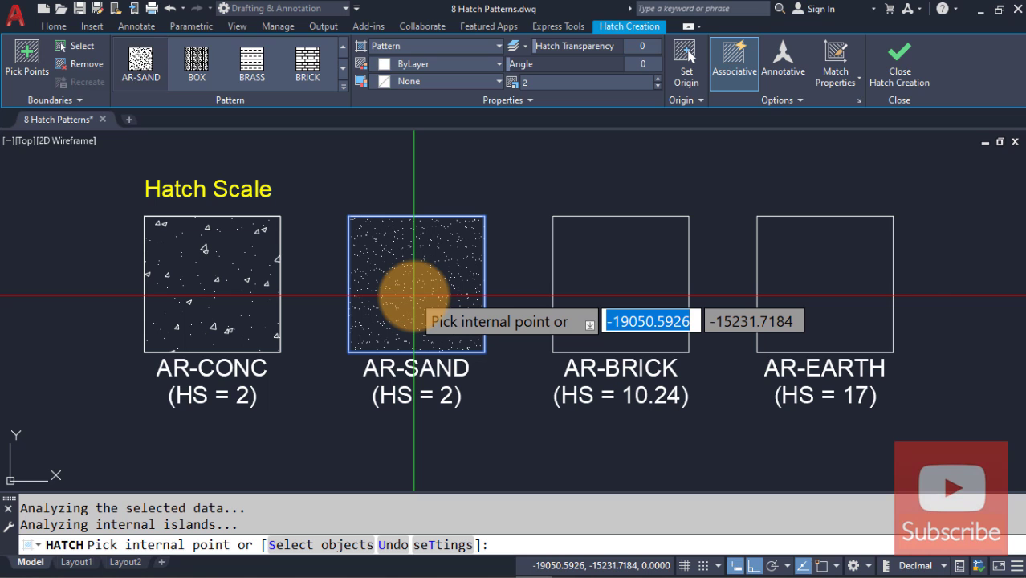
{"action": "key", "text": "Return"}
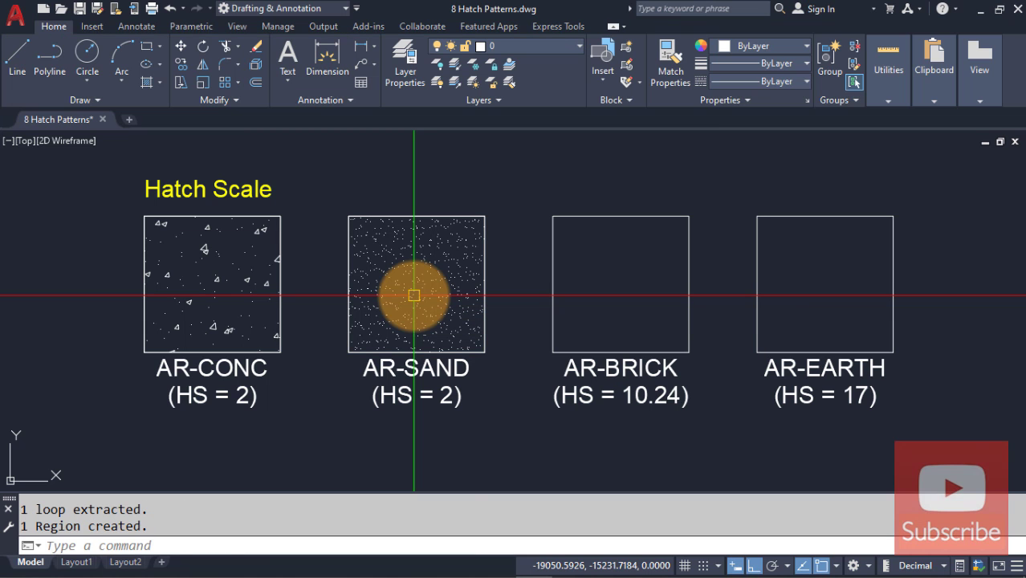
Step: Fill the third Hatch Scale square from an internal point with the BRICK pattern at a hatch scale of 10.24
{"action": "key", "text": "Return"}
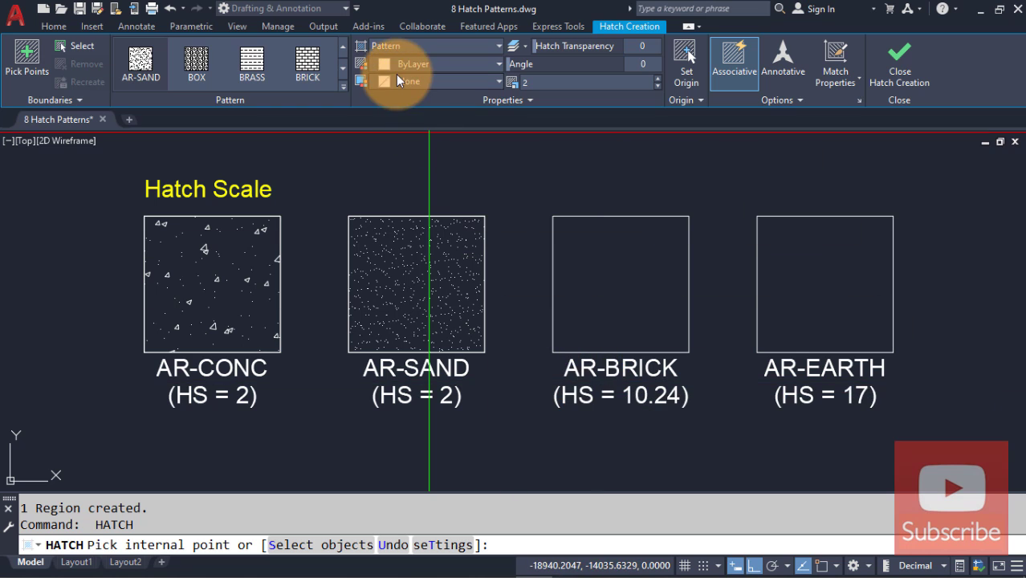
{"action": "left_click", "coordinate": [313, 62]}
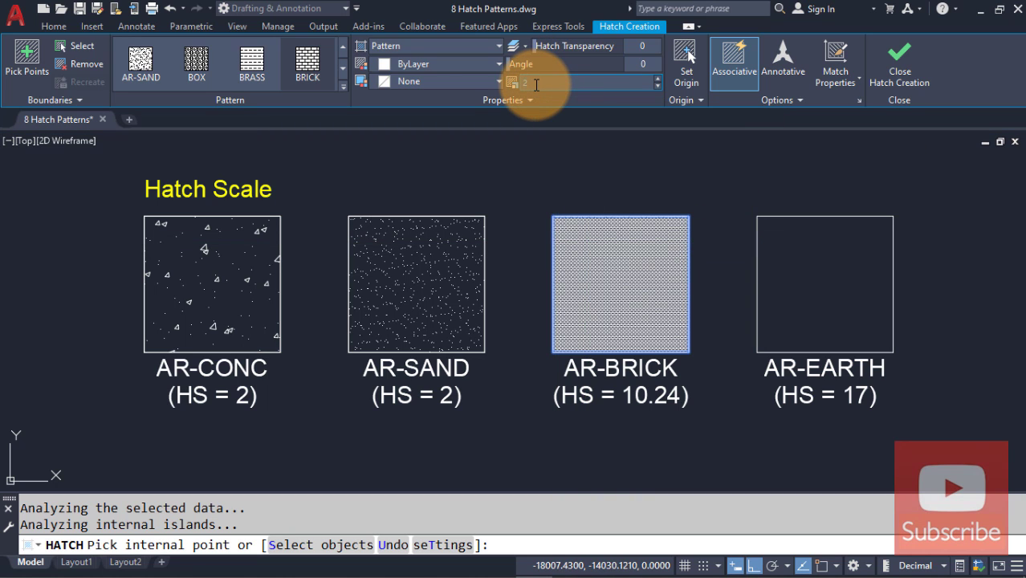
{"action": "type", "text": "0.24"}
{"action": "key", "text": "Return"}
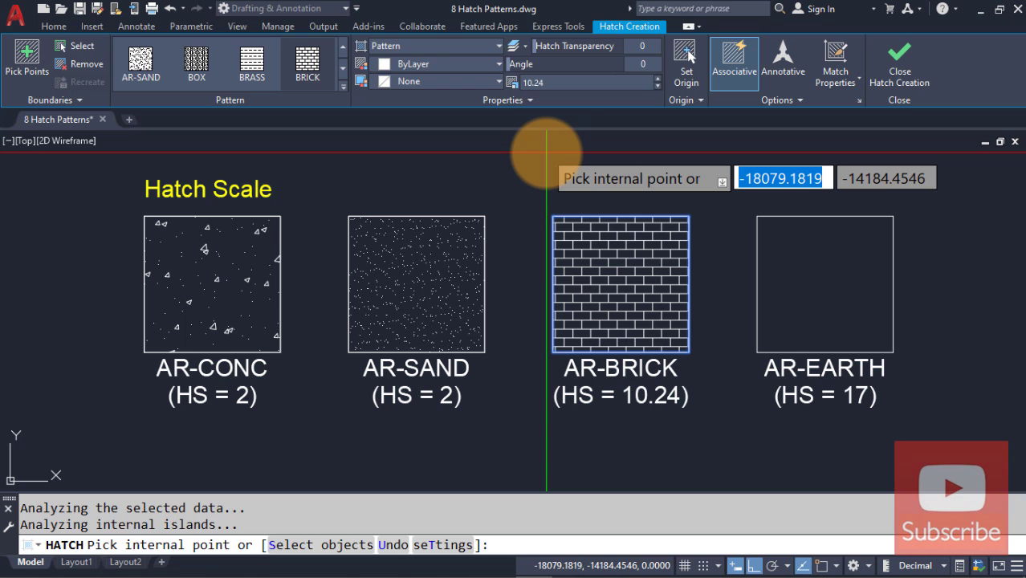
{"action": "key", "text": "Return"}
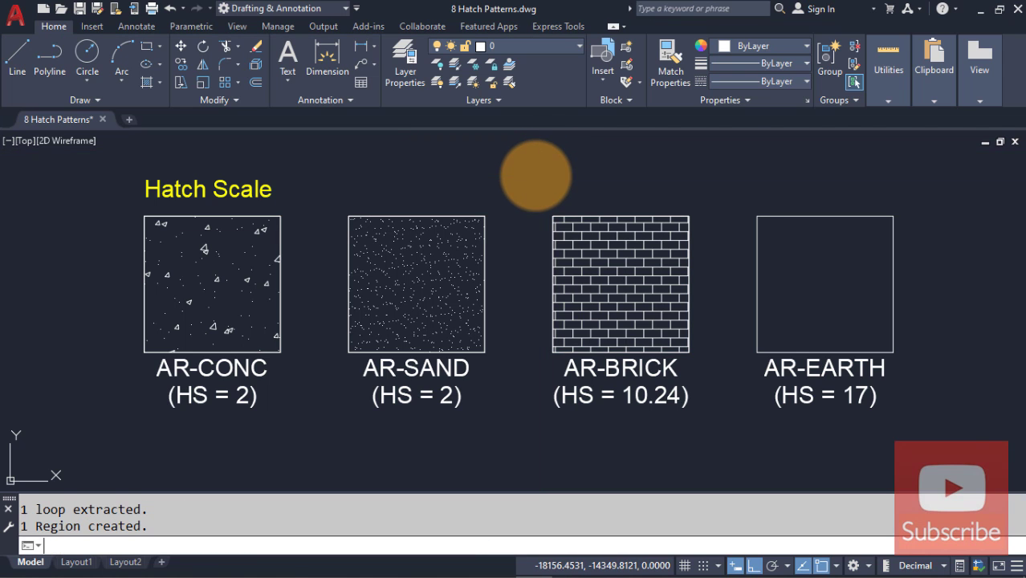
Step: Fill the fourth Hatch Scale square from an internal point with the EARTH pattern at a hatch scale of 17
{"action": "key", "text": "Return"}
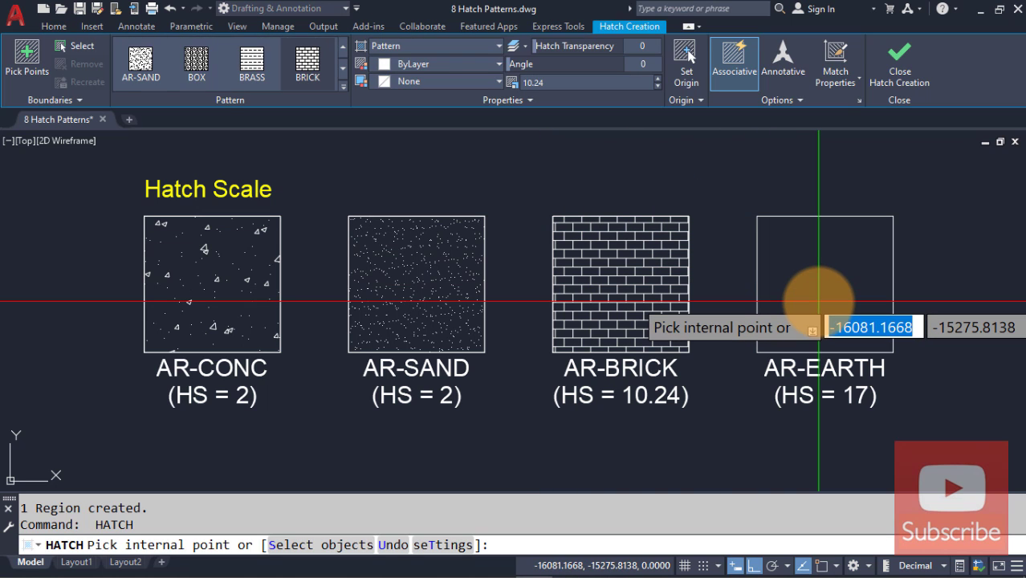
{"action": "left_click", "coordinate": [343, 69]}
{"action": "left_click", "coordinate": [342, 69]}
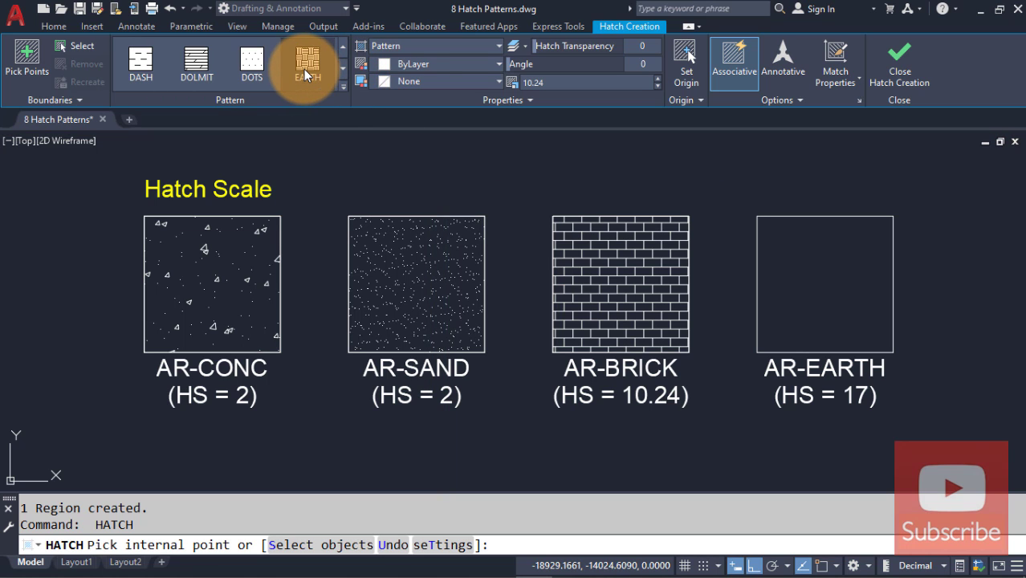
{"action": "left_click", "coordinate": [303, 69]}
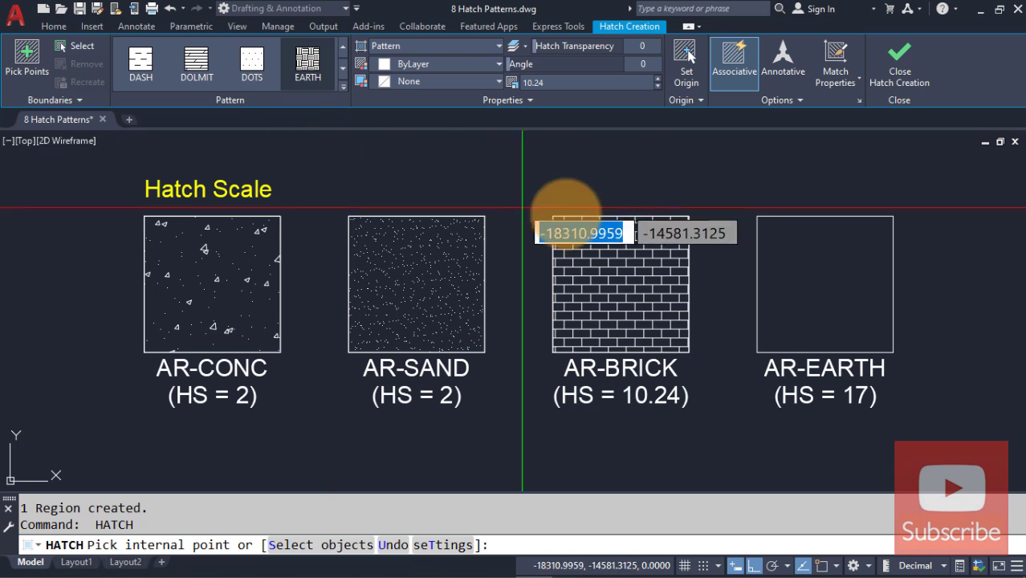
{"action": "left_click", "coordinate": [825, 282]}
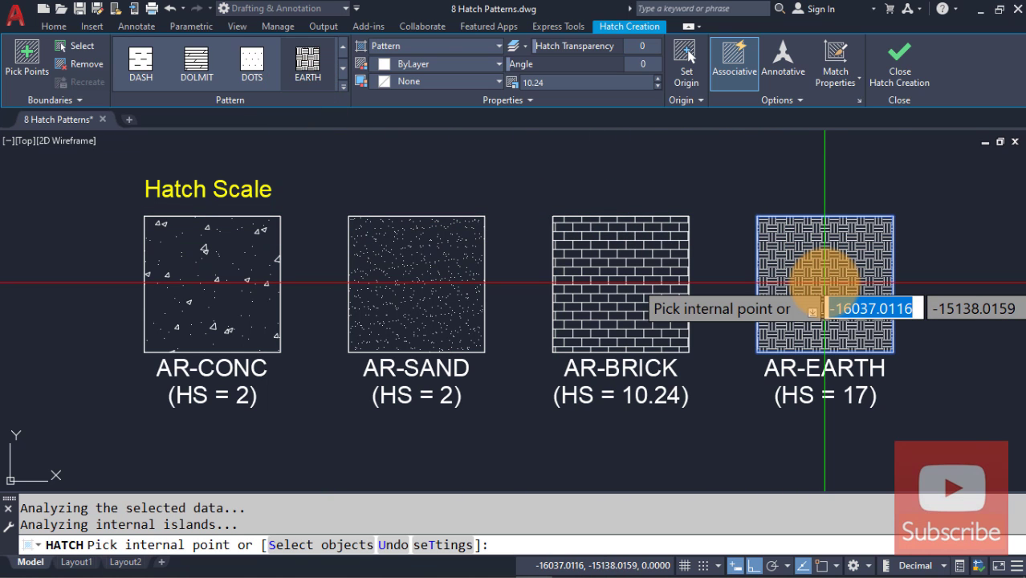
{"action": "left_click", "coordinate": [548, 83]}
{"action": "type", "text": "17"}
{"action": "key", "text": "Return"}
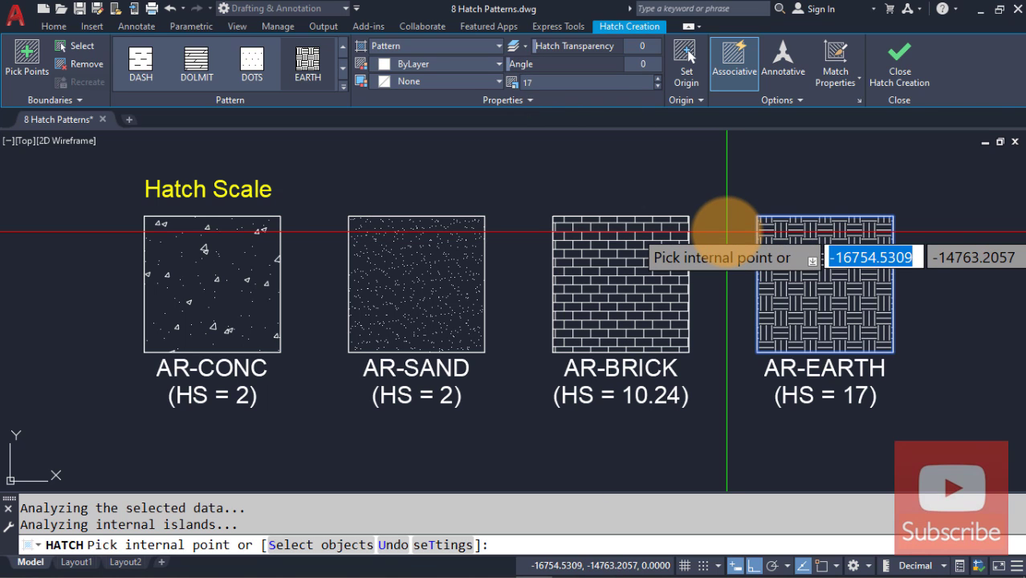
{"action": "key", "text": "Return"}
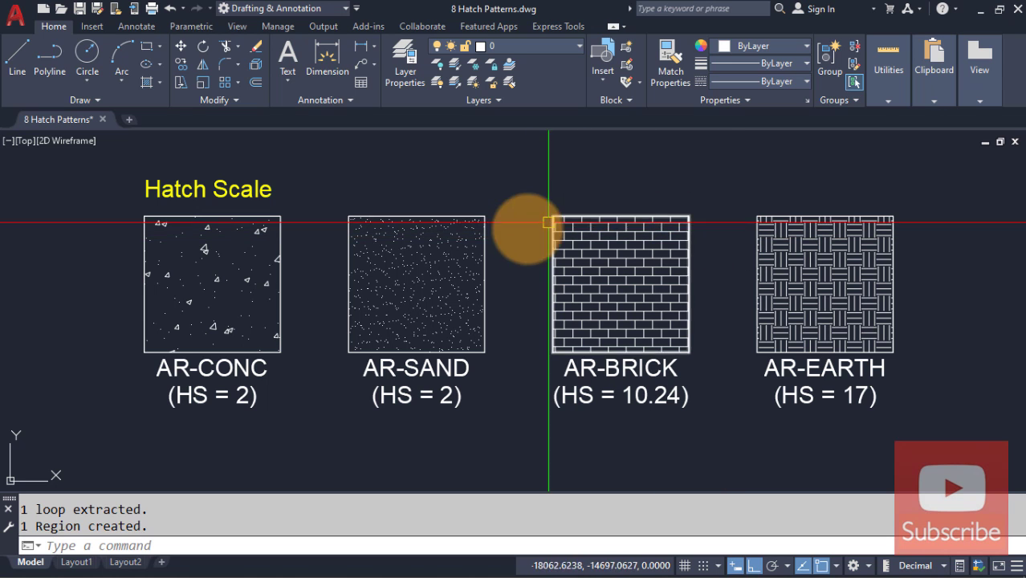
Step: Set the hatch color of the AR-CONC hatch in the Hatch Scale row to Yellow
{"action": "middle_click_drag", "start_coordinate": [486, 428], "coordinate": [482, 259]}
{"action": "middle_click_drag", "start_coordinate": [492, 363], "coordinate": [486, 201]}
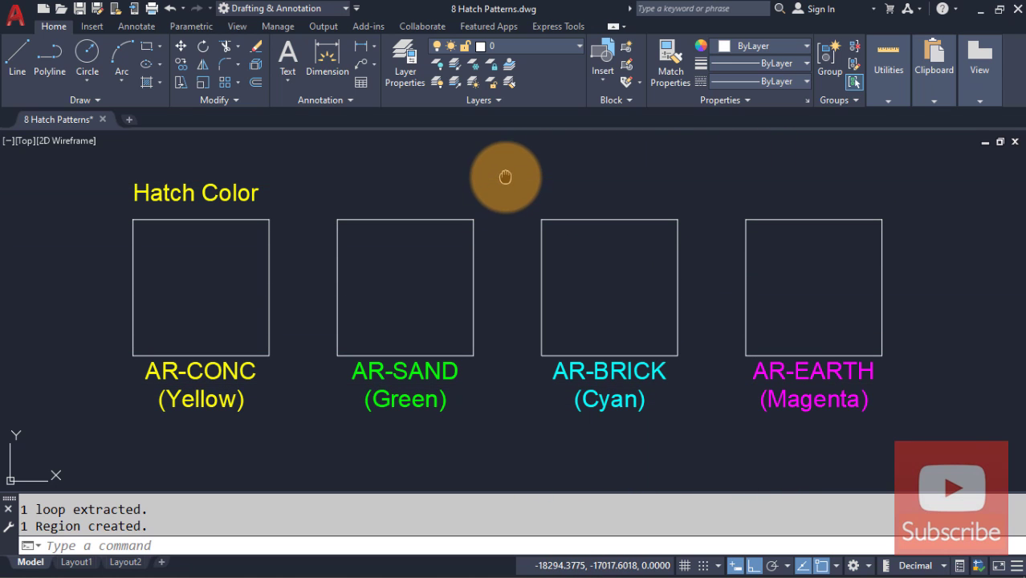
{"action": "middle_click_drag", "start_coordinate": [504, 174], "coordinate": [502, 397]}
{"action": "middle_click_drag", "start_coordinate": [510, 237], "coordinate": [488, 382]}
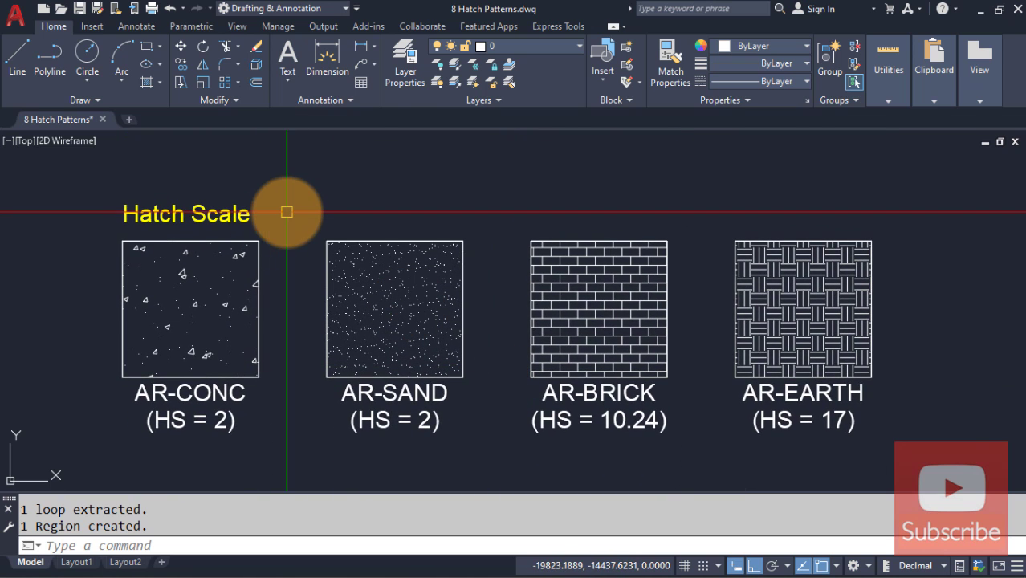
{"action": "left_click", "coordinate": [190, 274]}
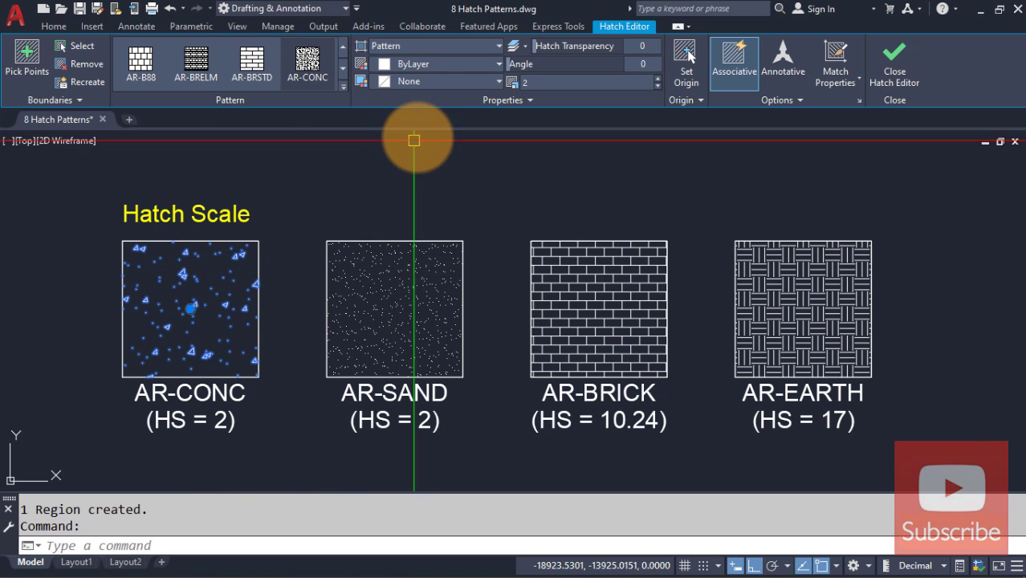
{"action": "left_click", "coordinate": [449, 63]}
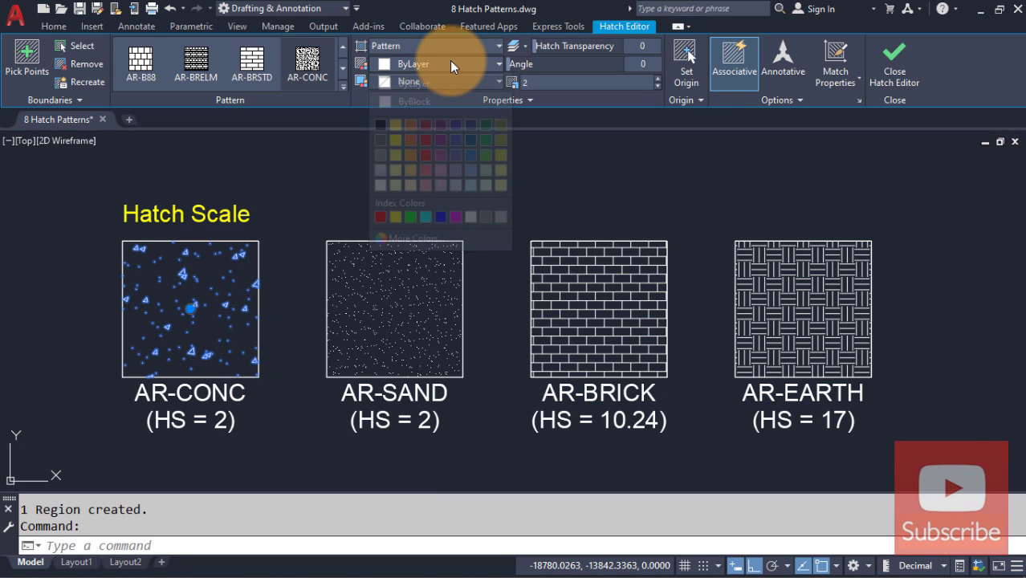
{"action": "left_click", "coordinate": [399, 214]}
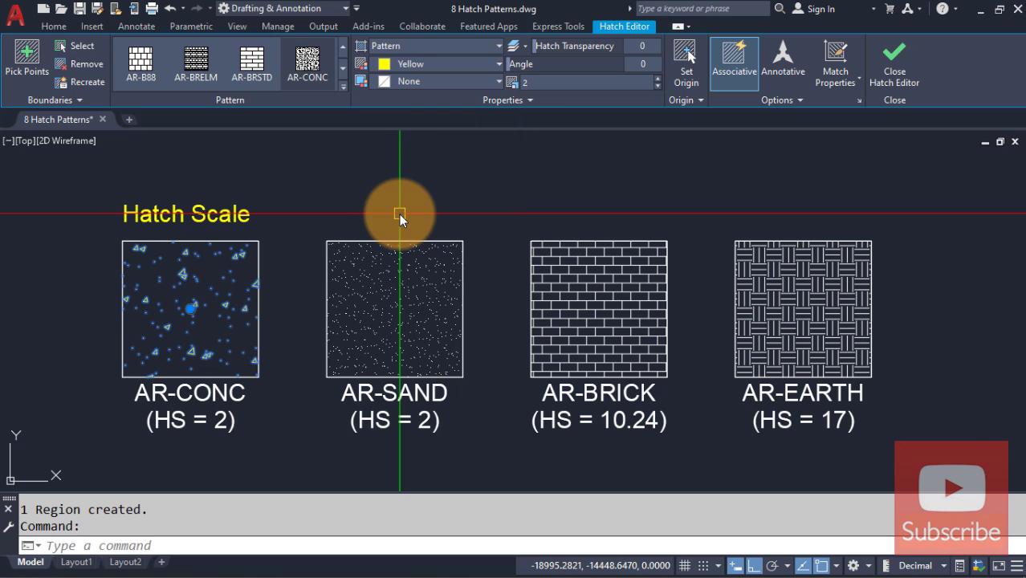
{"action": "key", "text": "Escape"}
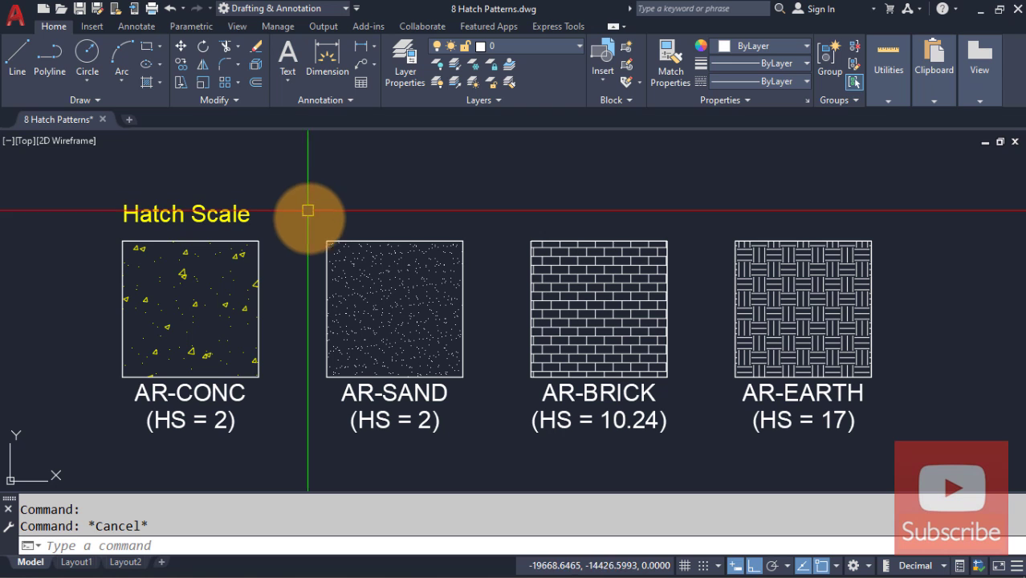
Step: Set the hatch color of the AR-SAND hatch in the Hatch Scale row to Green
{"action": "left_click", "coordinate": [399, 285]}
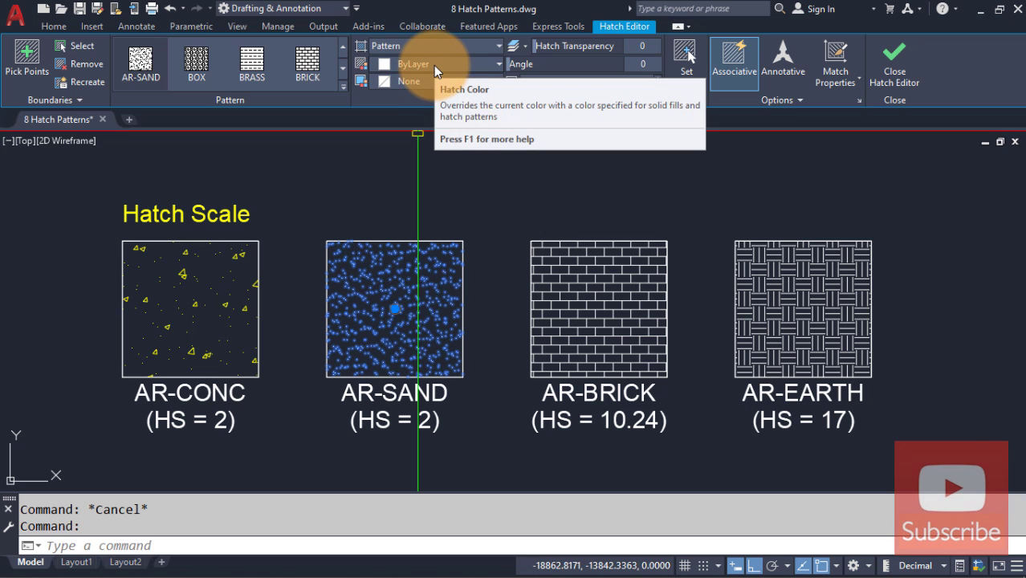
{"action": "left_click", "coordinate": [433, 65]}
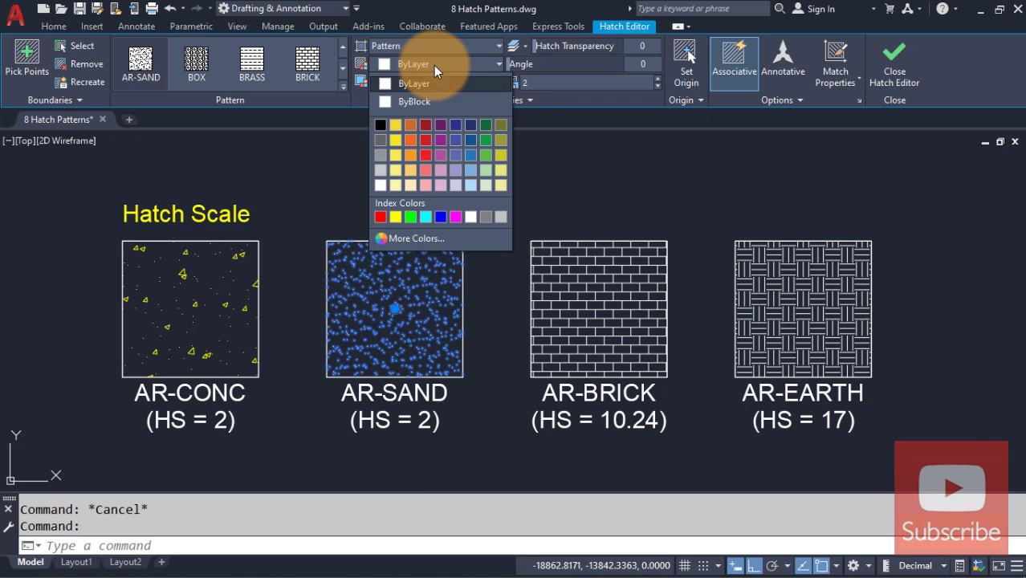
{"action": "left_click", "coordinate": [411, 220]}
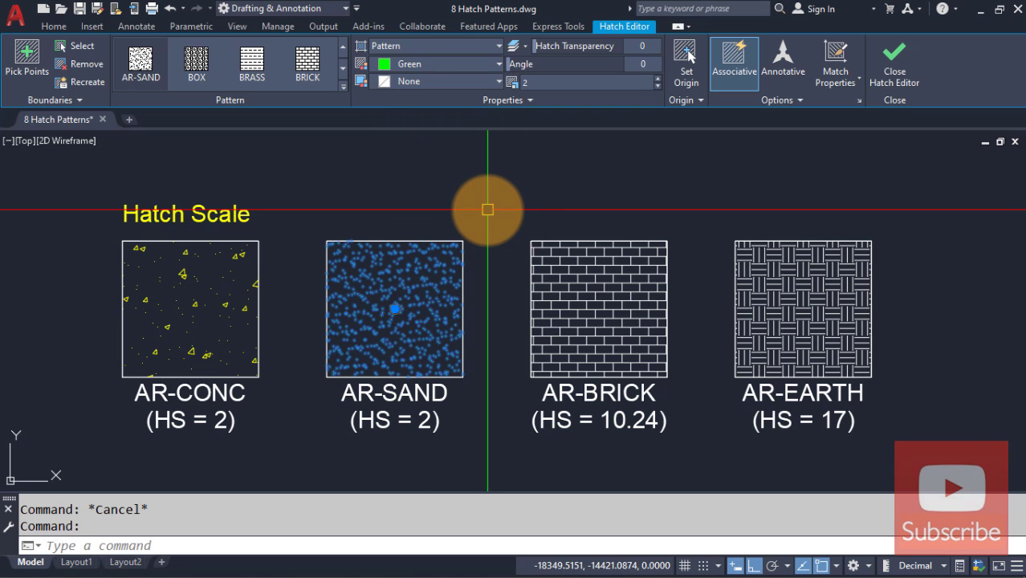
{"action": "key", "text": "Escape"}
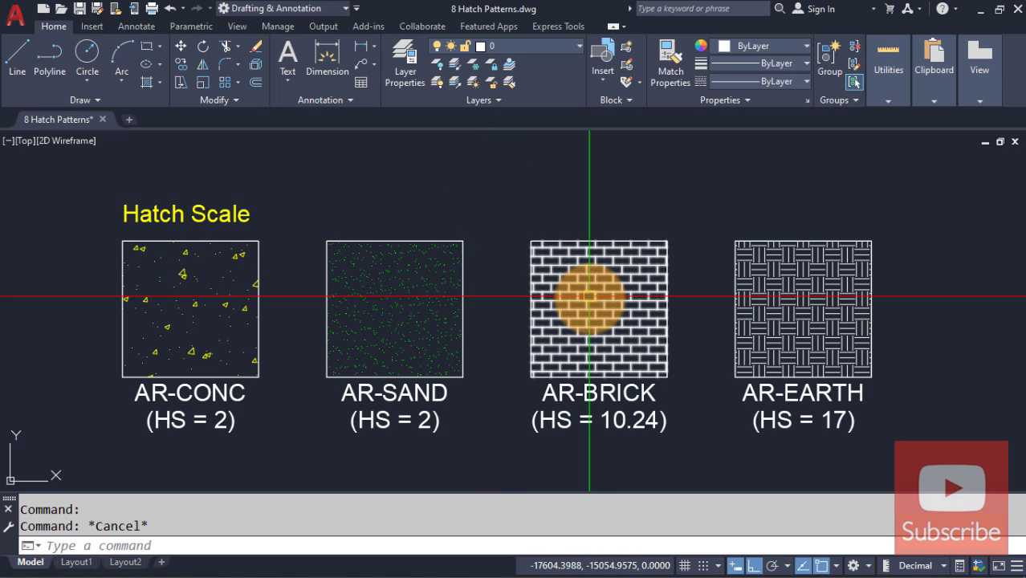
Step: Set the hatch color of the brick hatch in the third Hatch Scale square to Cyan
{"action": "left_click", "coordinate": [589, 298]}
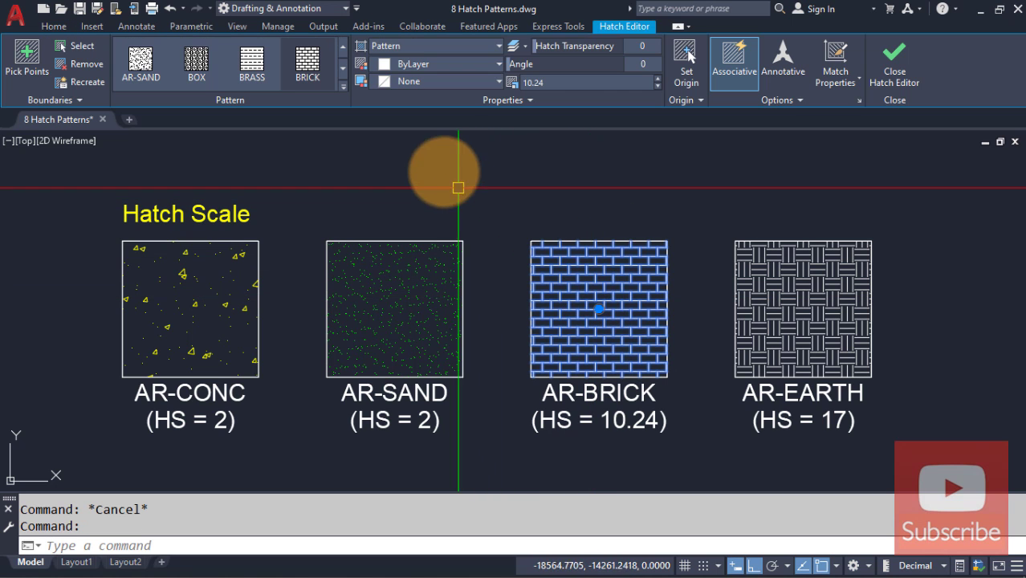
{"action": "left_click", "coordinate": [428, 66]}
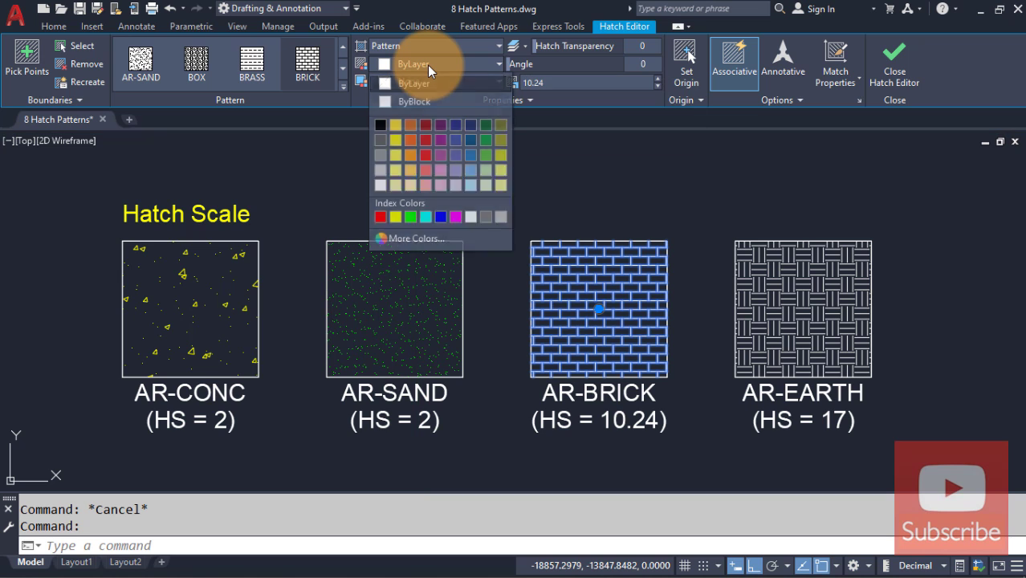
{"action": "left_click", "coordinate": [426, 219]}
{"action": "key", "text": "Escape"}
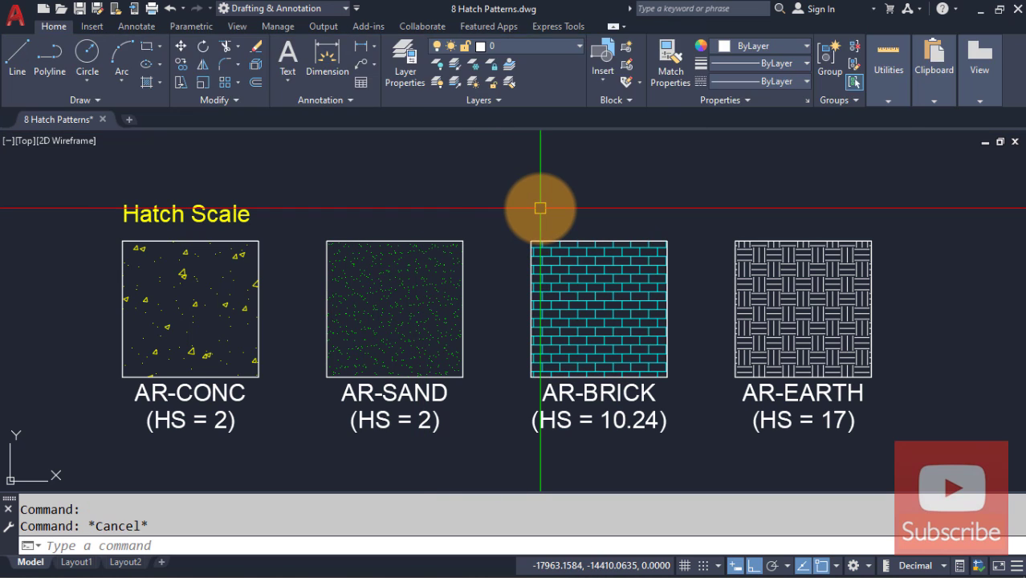
Step: Set the hatch color of the earth hatch in the fourth Hatch Scale square to Magenta
{"action": "left_click", "coordinate": [794, 295]}
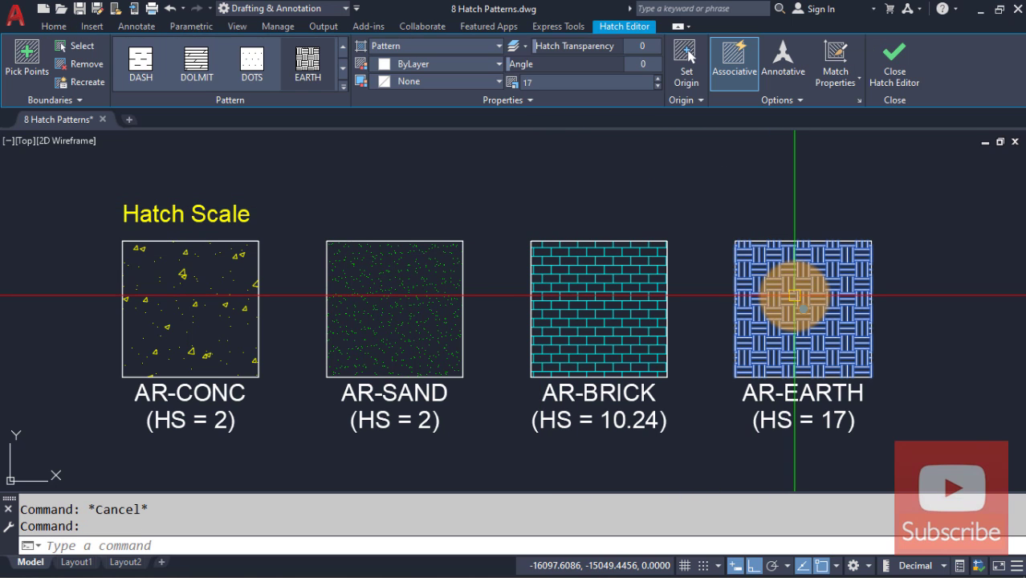
{"action": "left_click", "coordinate": [425, 61]}
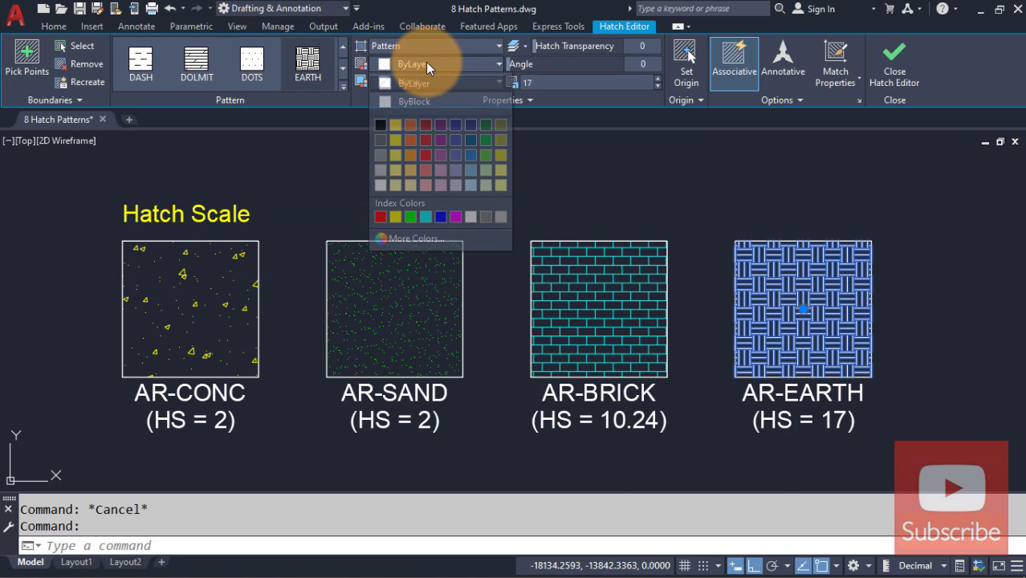
{"action": "left_click", "coordinate": [457, 215]}
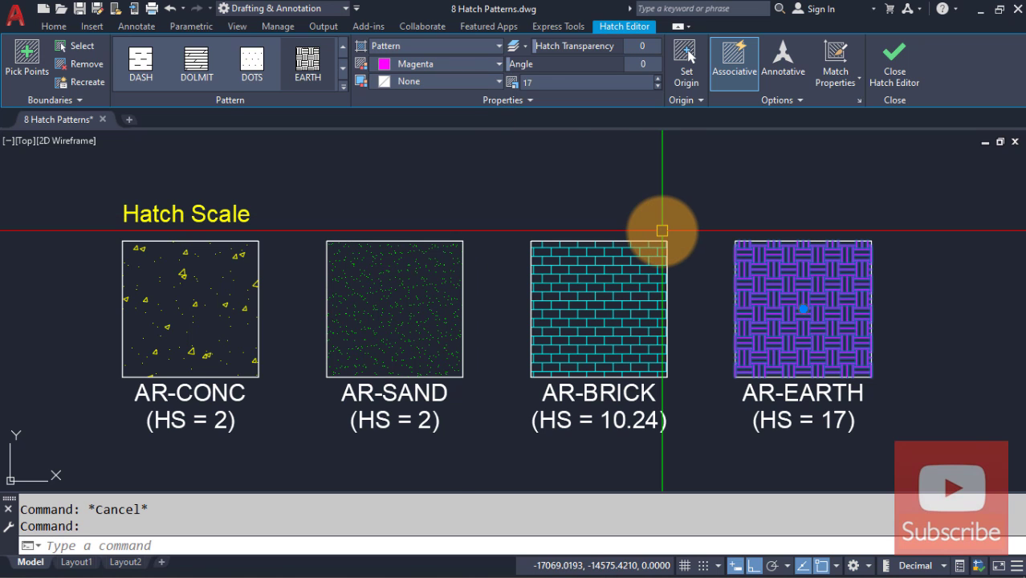
{"action": "key", "text": "Escape"}
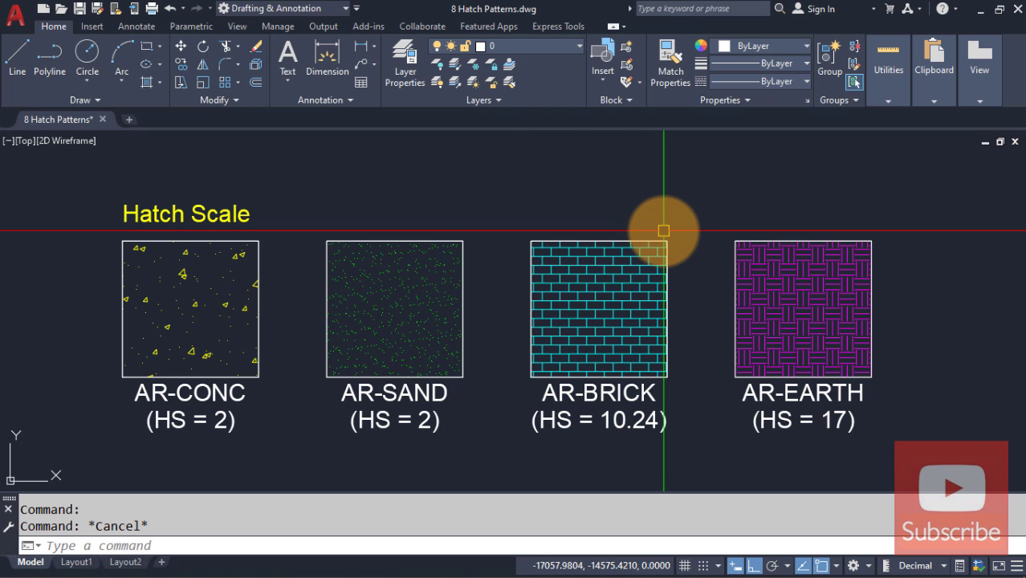
Step: Examine the labels of the Hatch Color and Background Color rows for the color assigned to each pattern
{"action": "mouse_move", "coordinate": [482, 371]}
{"action": "middle_mouse_down"}
{"action": "mouse_move", "coordinate": [498, 205]}
{"action": "mouse_move", "coordinate": [497, 355]}
{"action": "mouse_move", "coordinate": [490, 198]}
{"action": "middle_mouse_up"}
{"action": "middle_click_drag", "start_coordinate": [489, 322], "coordinate": [494, 237]}
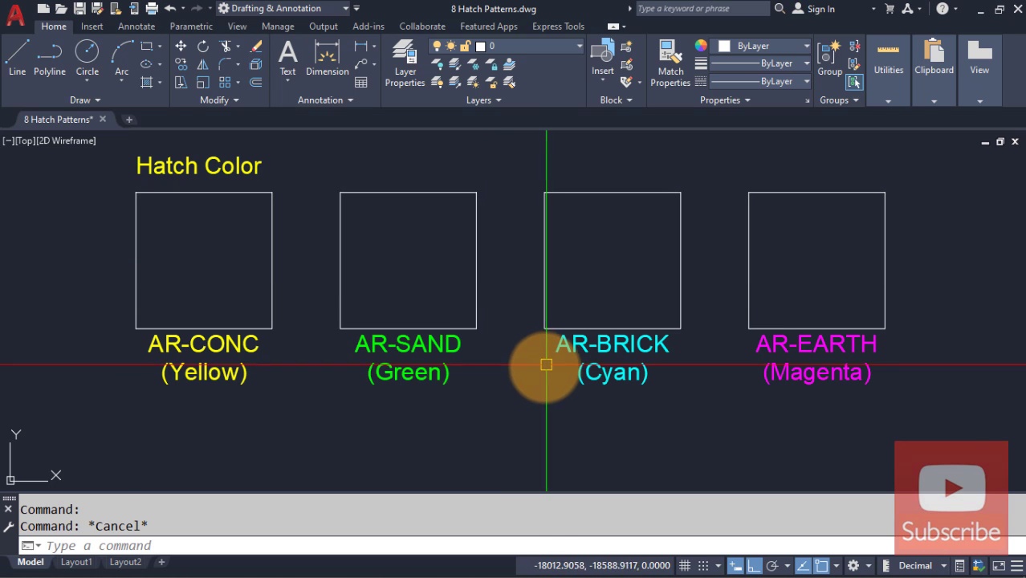
{"action": "mouse_move", "coordinate": [532, 404]}
{"action": "middle_mouse_down"}
{"action": "mouse_move", "coordinate": [557, 168]}
{"action": "mouse_move", "coordinate": [540, 110]}
{"action": "middle_mouse_up"}
{"action": "middle_click_drag", "start_coordinate": [518, 269], "coordinate": [516, 233]}
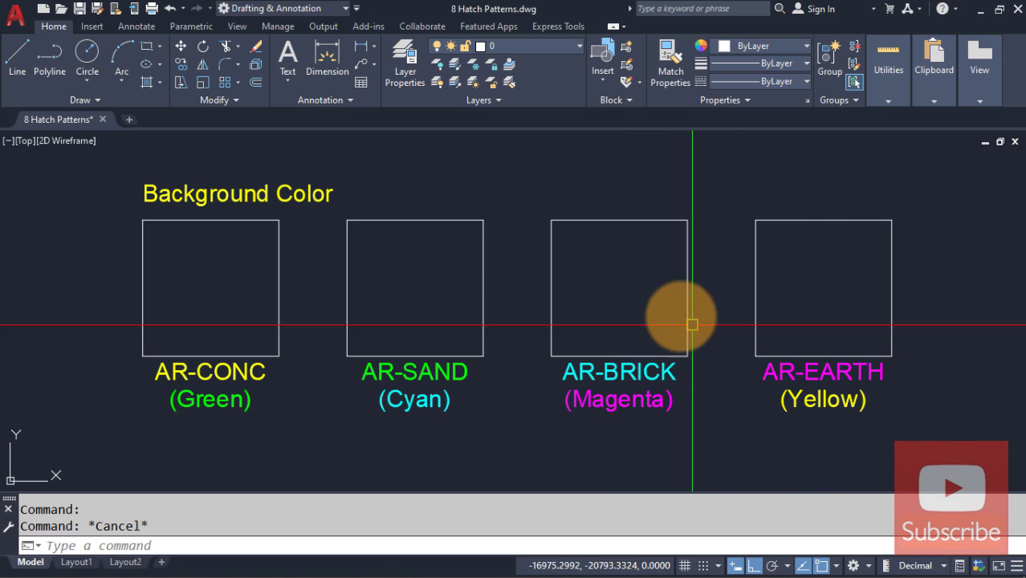
{"action": "middle_click_drag", "start_coordinate": [527, 201], "coordinate": [494, 473]}
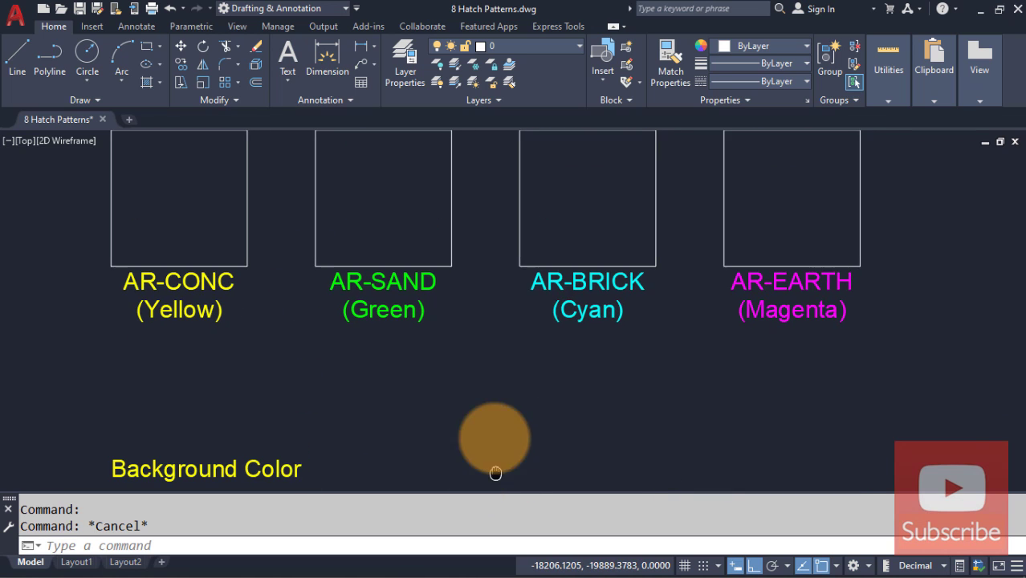
{"action": "scroll", "coordinate": [495, 202], "scroll_direction": "down", "scroll_amount": 2}
{"action": "middle_click_drag", "start_coordinate": [495, 202], "coordinate": [459, 482]}
{"action": "scroll", "coordinate": [431, 241], "scroll_direction": "up", "scroll_amount": 3}
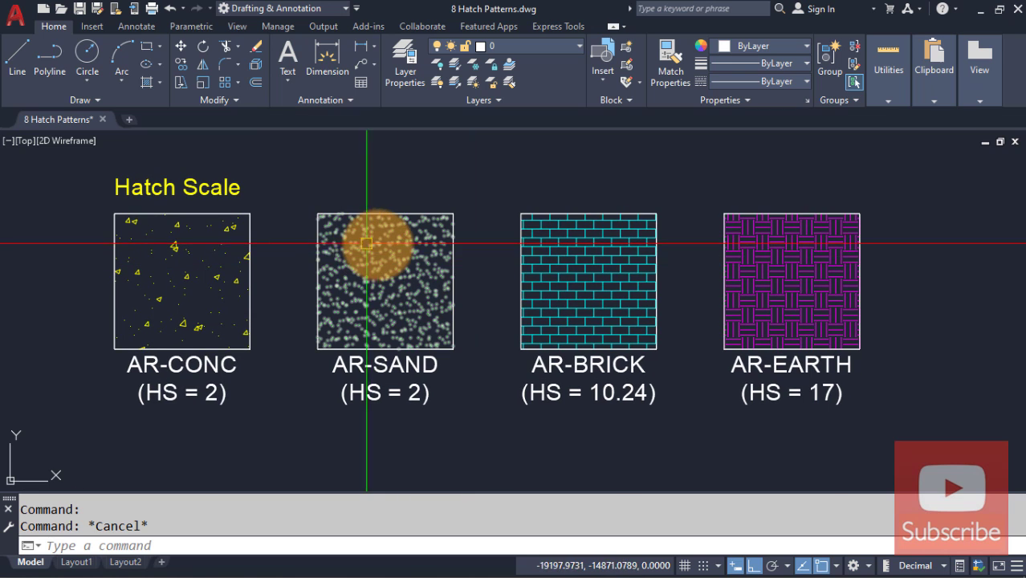
Step: Set the background color of the yellow AR-CONC hatch in the Hatch Scale row to Green
{"action": "left_click", "coordinate": [174, 254]}
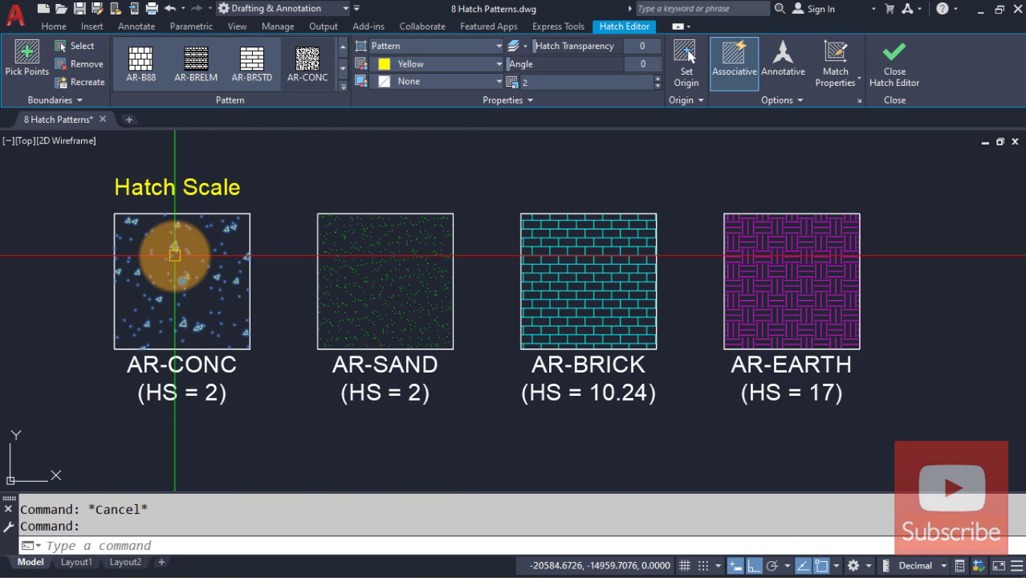
{"action": "left_click", "coordinate": [449, 83]}
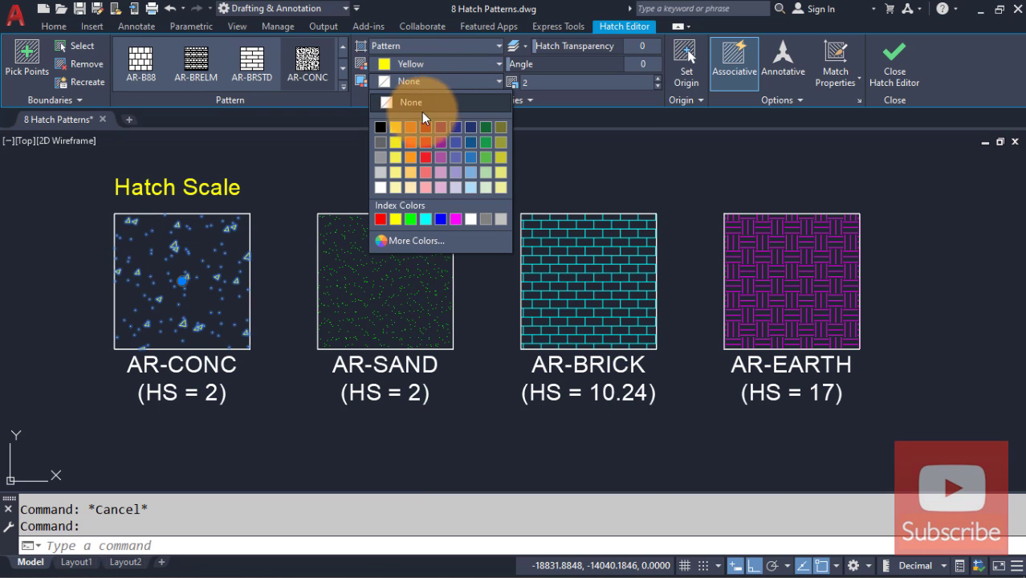
{"action": "left_click", "coordinate": [411, 220]}
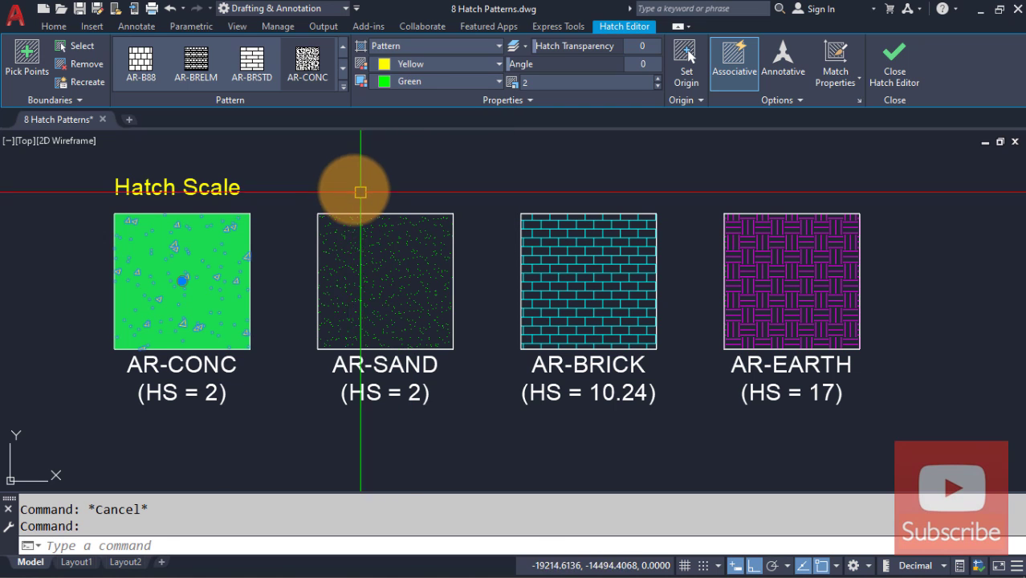
{"action": "key", "text": "Escape"}
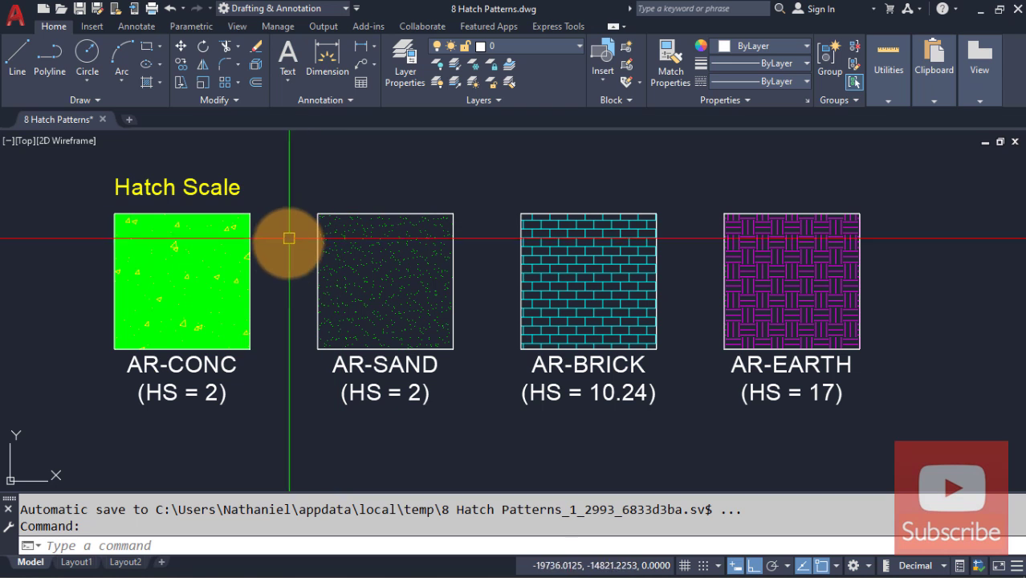
Step: Set the background color of the green AR-SAND hatch in the Hatch Scale row to Cyan
{"action": "left_click", "coordinate": [375, 274]}
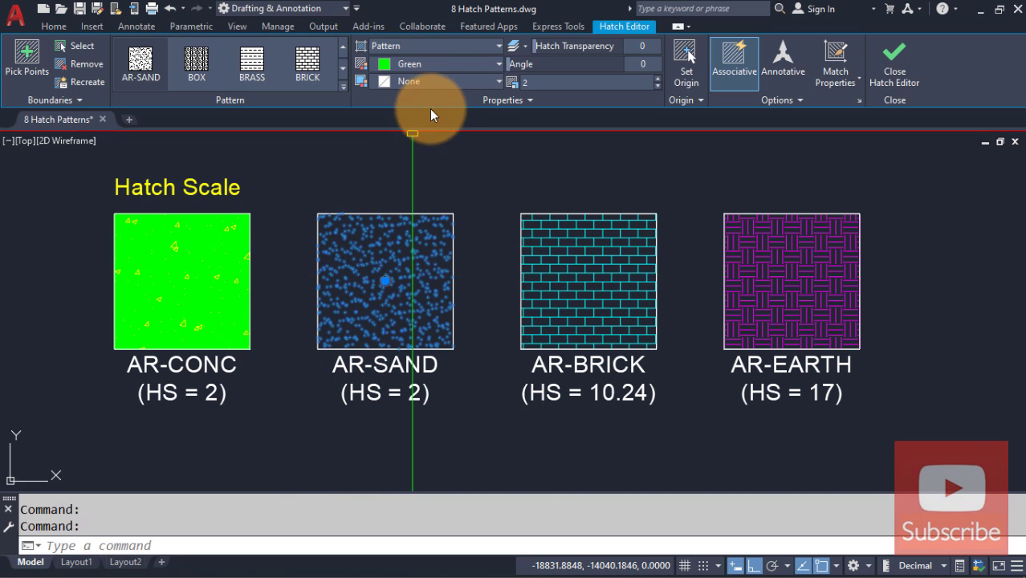
{"action": "left_click", "coordinate": [448, 82]}
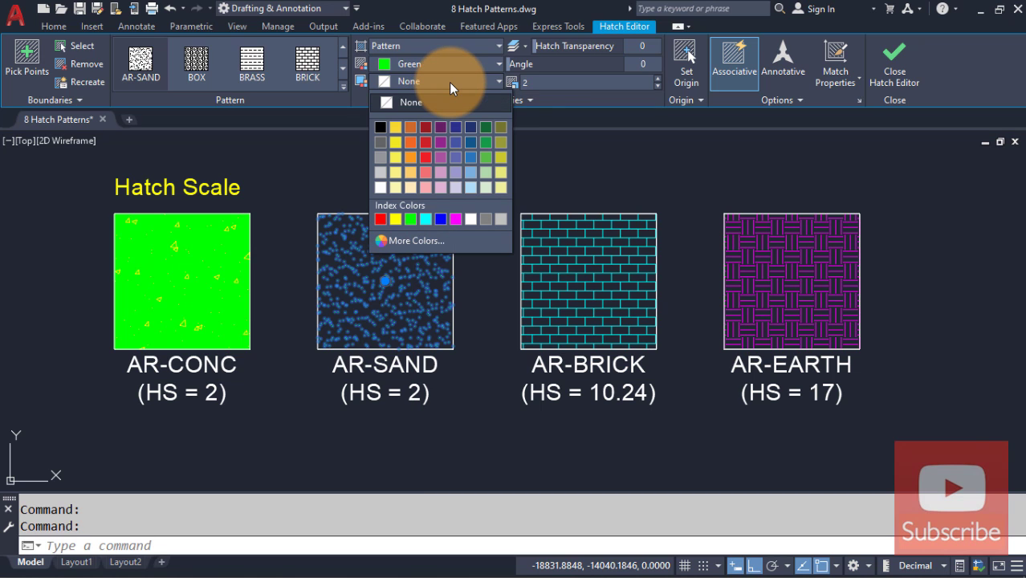
{"action": "left_click", "coordinate": [425, 218]}
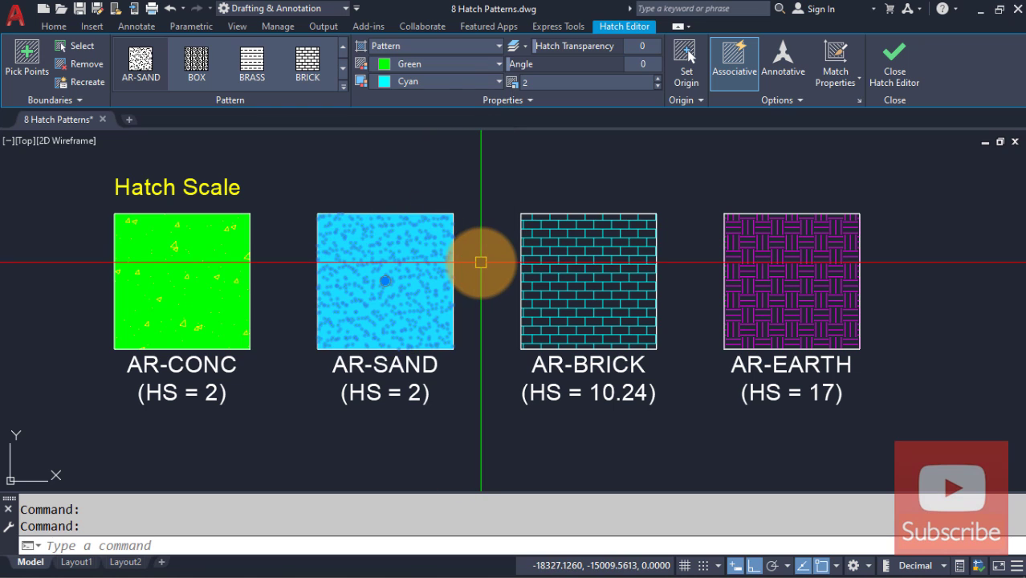
{"action": "key", "text": "Escape"}
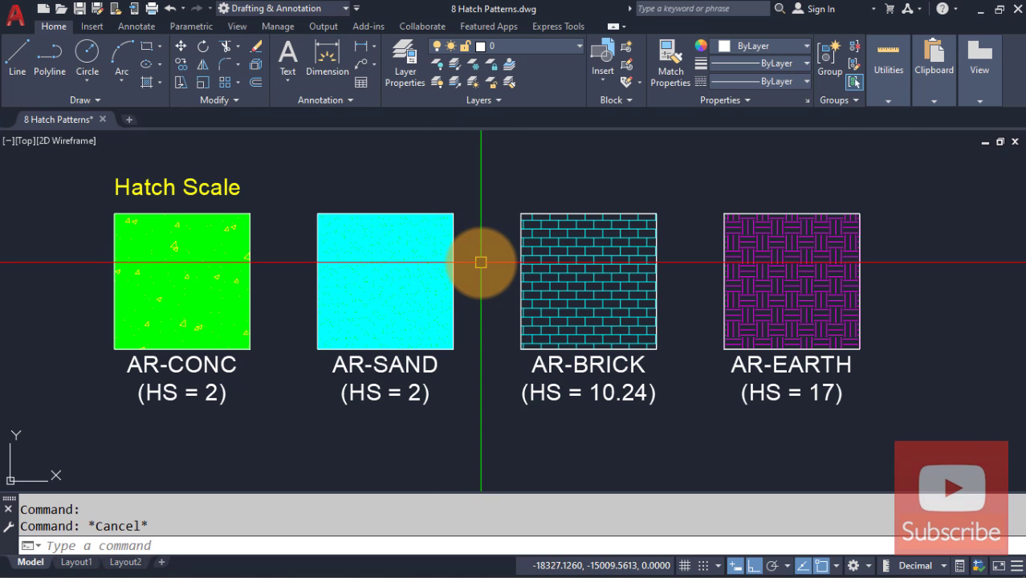
Step: Set the background color of the cyan AR-BRICK hatch in the Hatch Scale row to Magenta
{"action": "left_click", "coordinate": [562, 257]}
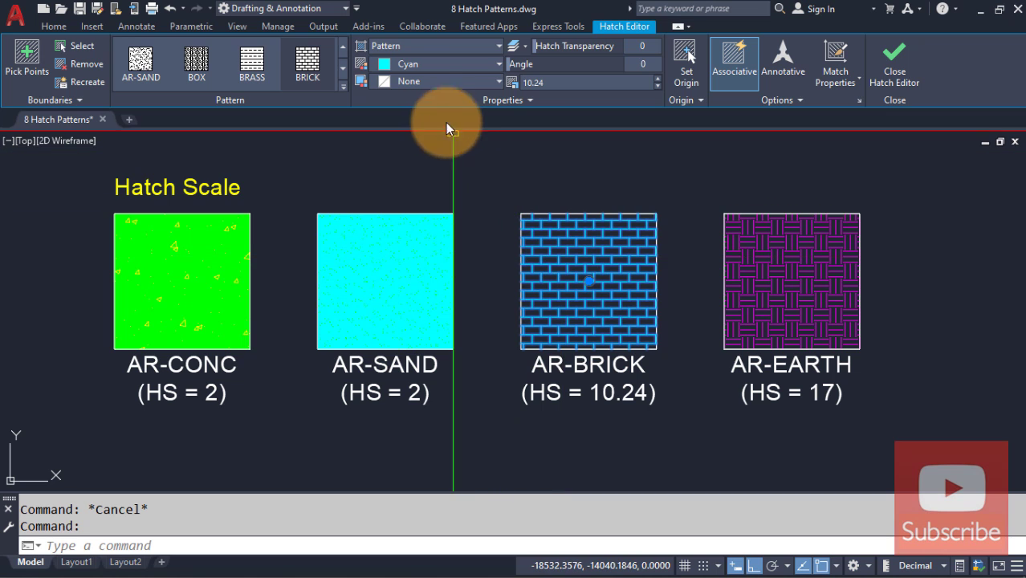
{"action": "left_click", "coordinate": [420, 82]}
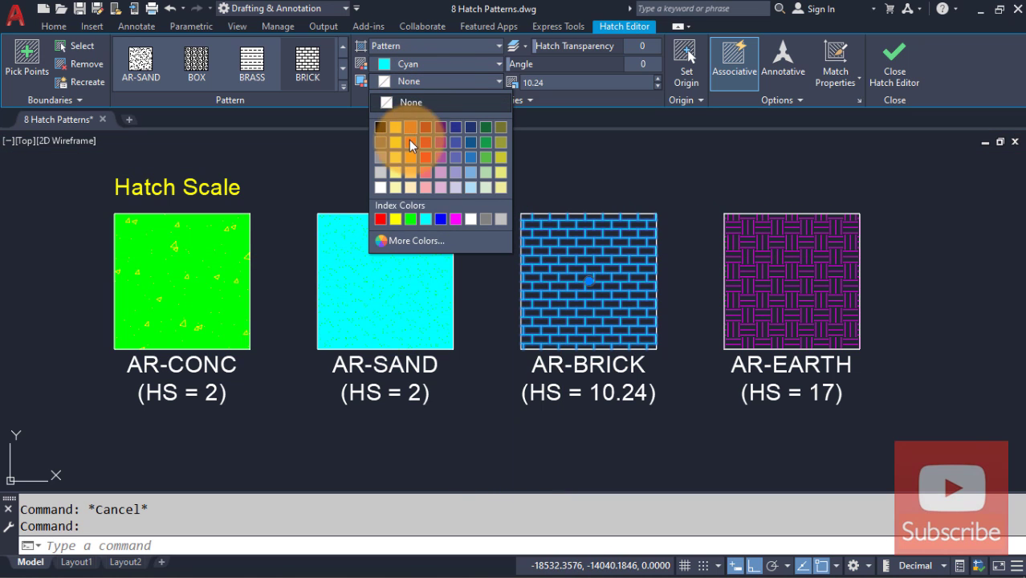
{"action": "left_click", "coordinate": [455, 220]}
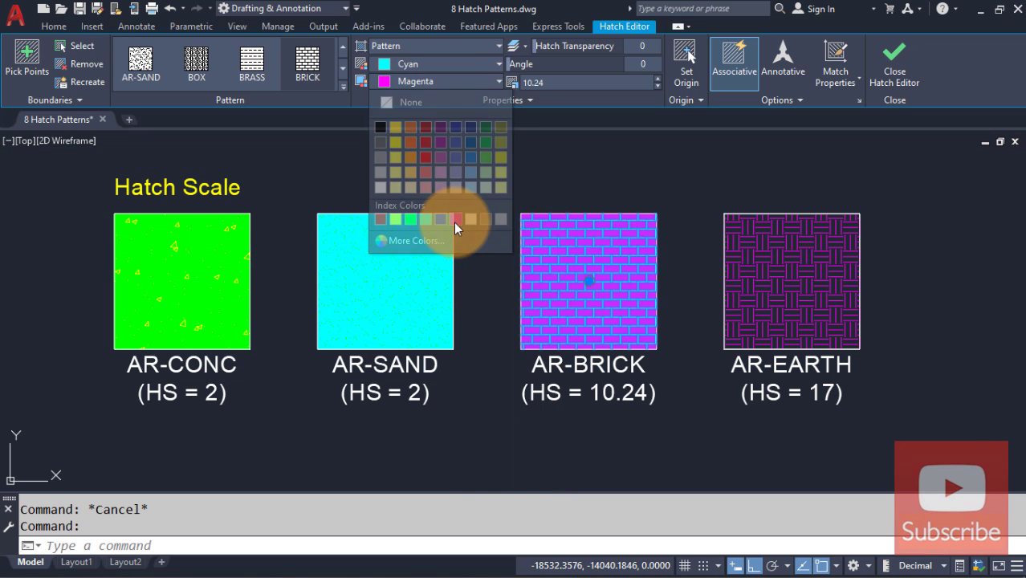
{"action": "key", "text": "Escape"}
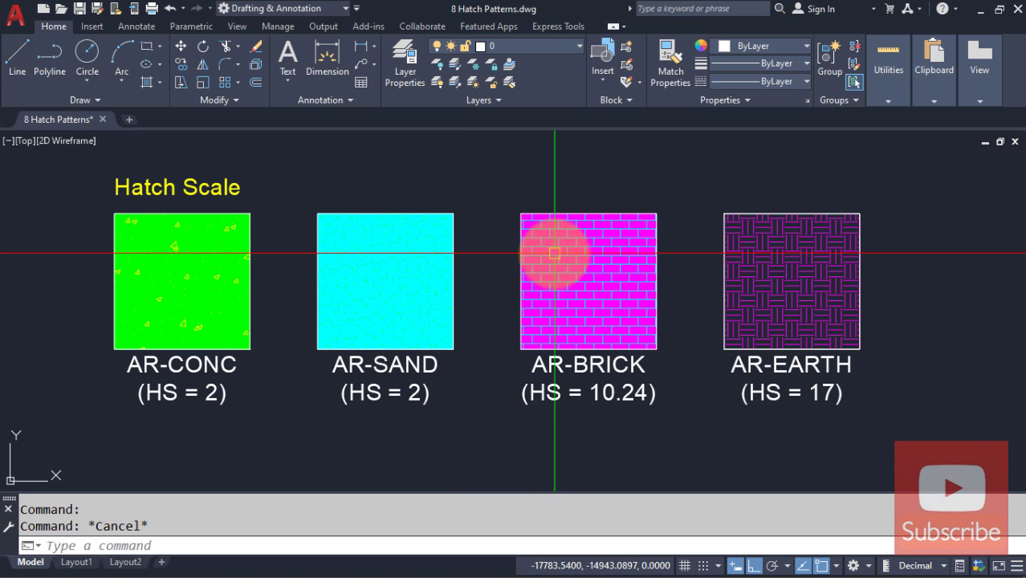
Step: Set the background color of the magenta AR-EARTH hatch in the Hatch Scale row to Yellow
{"action": "left_click", "coordinate": [767, 260]}
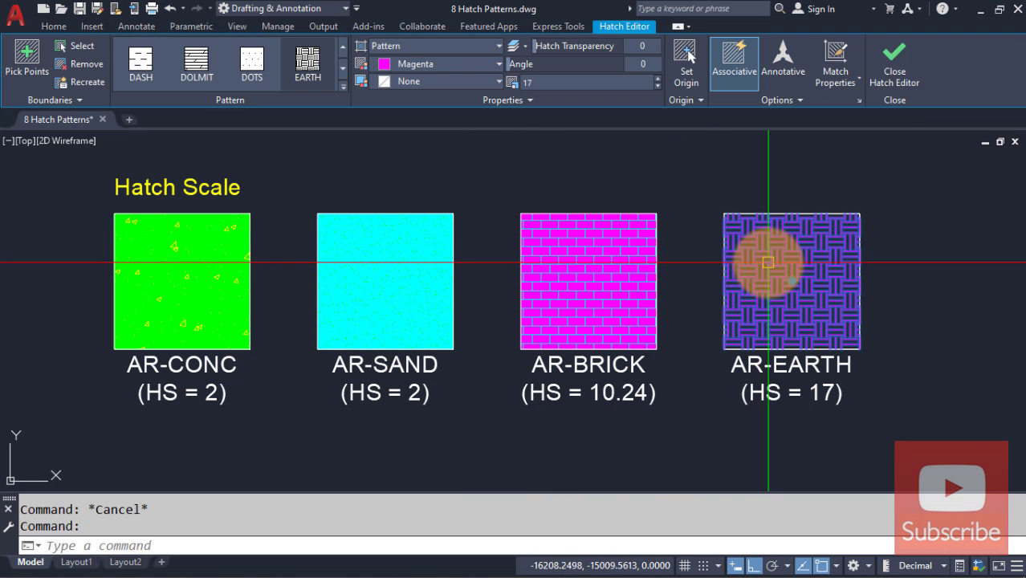
{"action": "left_click", "coordinate": [441, 83]}
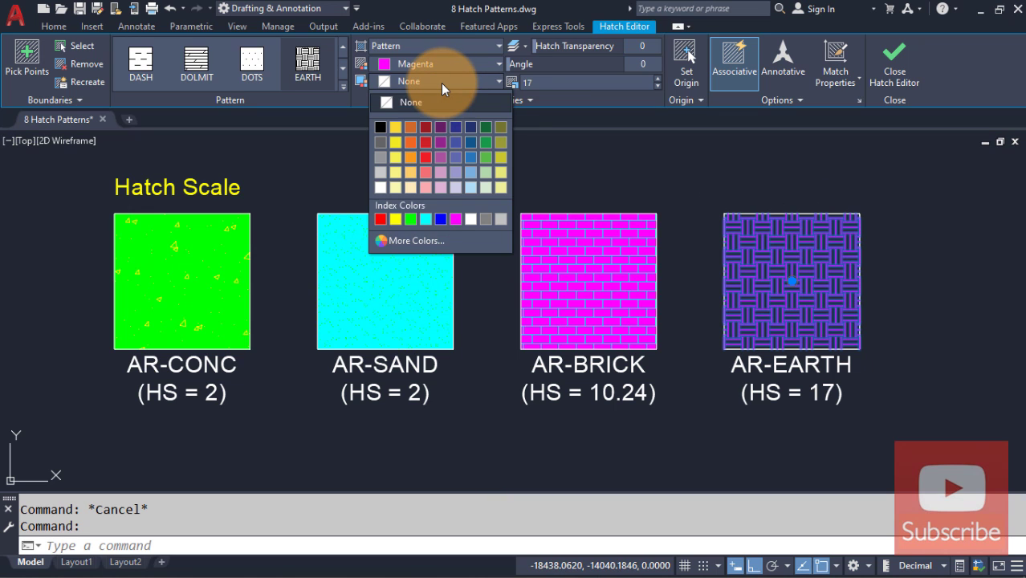
{"action": "left_click", "coordinate": [394, 220]}
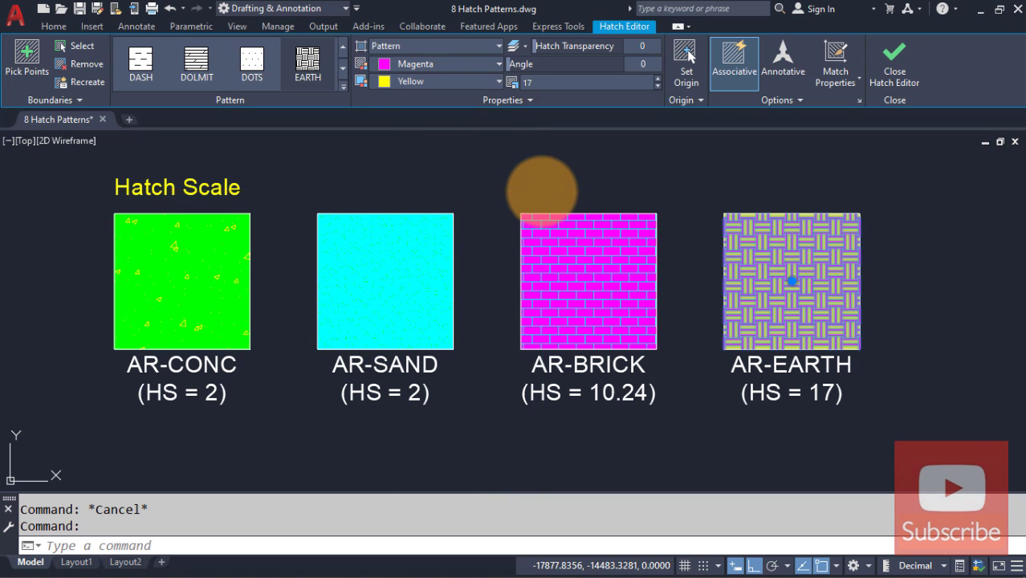
{"action": "key", "text": "Escape"}
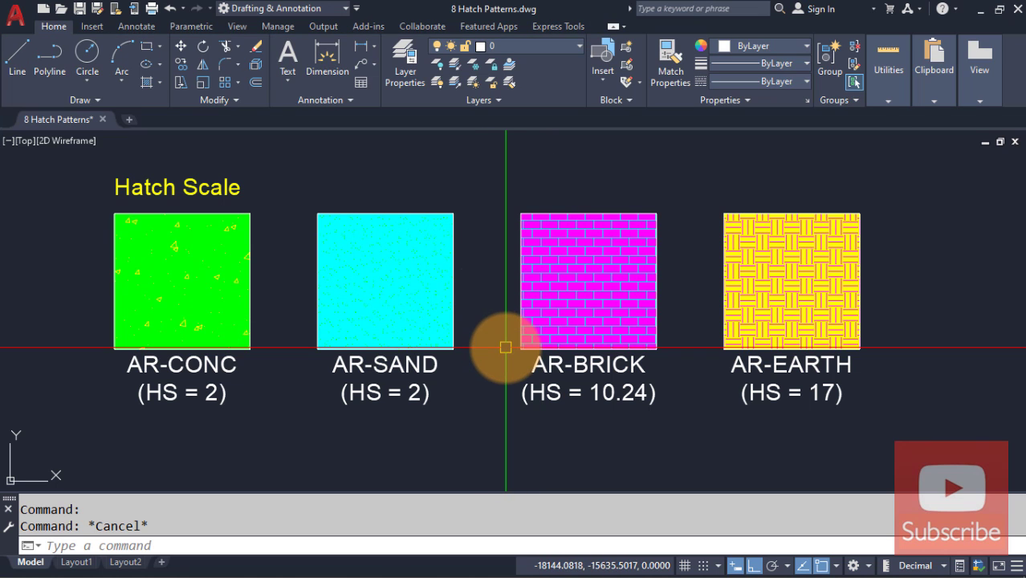
Step: Hatch the first square of the Hatch Angle row with the ANSI31 pattern at angle 0 and scale 25
{"action": "scroll", "coordinate": [495, 381], "scroll_direction": "down", "scroll_amount": 2}
{"action": "middle_click_drag", "start_coordinate": [504, 403], "coordinate": [517, 192]}
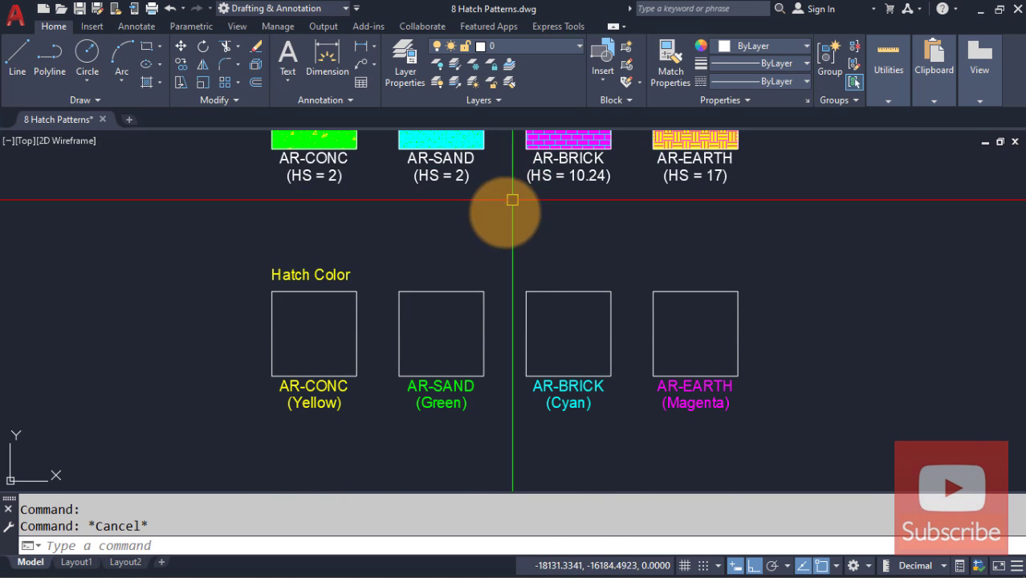
{"action": "middle_click_drag", "start_coordinate": [522, 355], "coordinate": [522, 182]}
{"action": "middle_click_drag", "start_coordinate": [515, 292], "coordinate": [514, 172]}
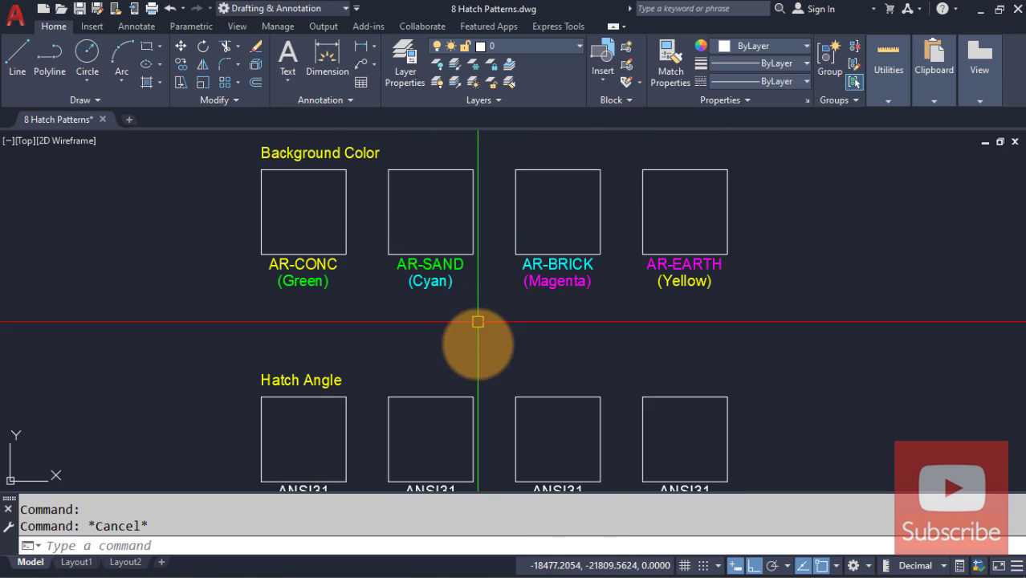
{"action": "middle_click_drag", "start_coordinate": [476, 339], "coordinate": [492, 225]}
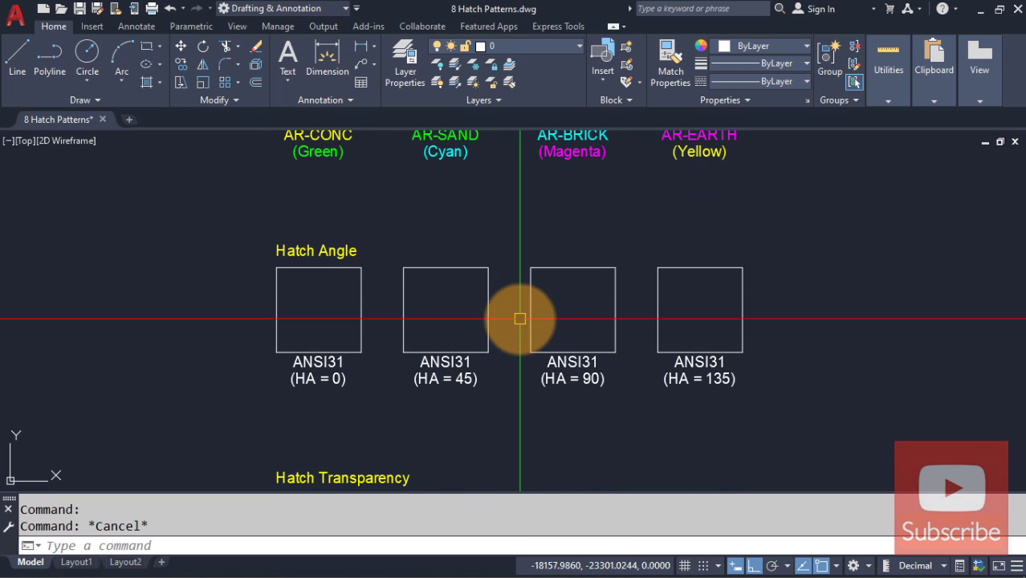
{"action": "scroll", "coordinate": [520, 314], "scroll_direction": "up", "scroll_amount": 2}
{"action": "mouse_move", "coordinate": [520, 314]}
{"action": "middle_mouse_down"}
{"action": "mouse_move", "coordinate": [509, 259]}
{"action": "mouse_move", "coordinate": [504, 289]}
{"action": "middle_mouse_up"}
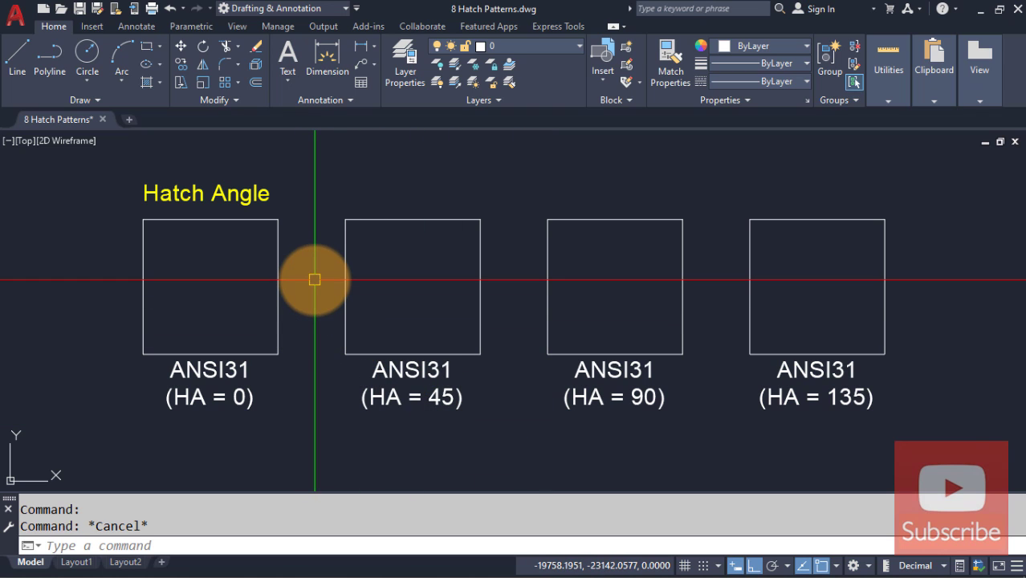
{"action": "type", "text": "H"}
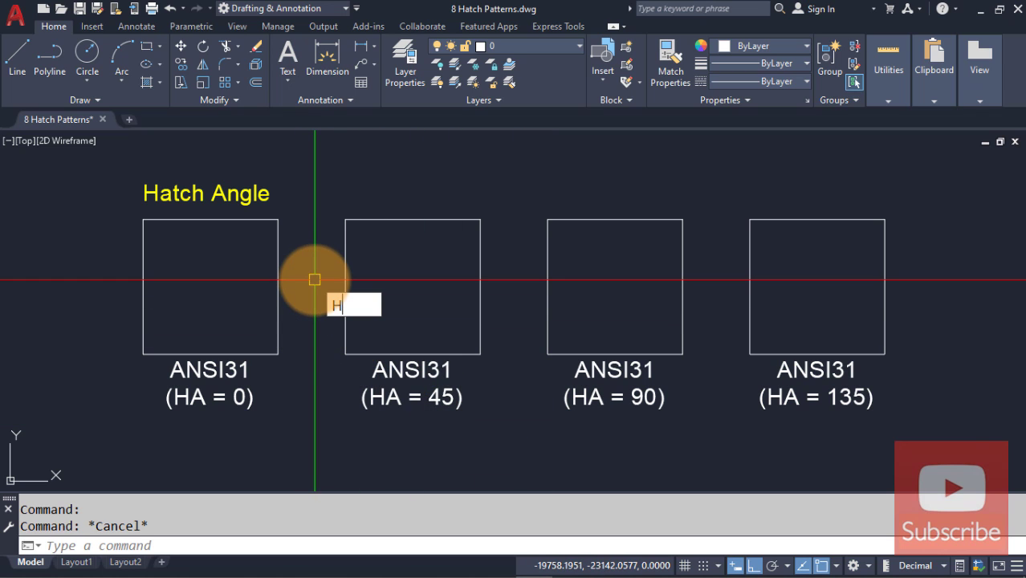
{"action": "key", "text": "Return"}
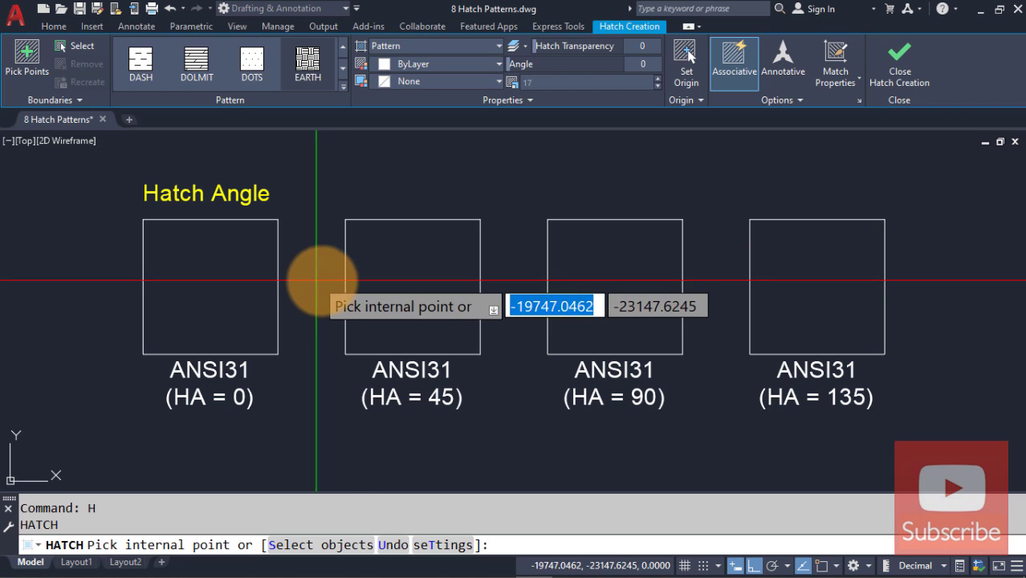
{"action": "left_click", "coordinate": [343, 48]}
{"action": "left_click", "coordinate": [344, 49]}
{"action": "left_click", "coordinate": [343, 48]}
{"action": "left_click", "coordinate": [344, 48]}
{"action": "left_click", "coordinate": [344, 48]}
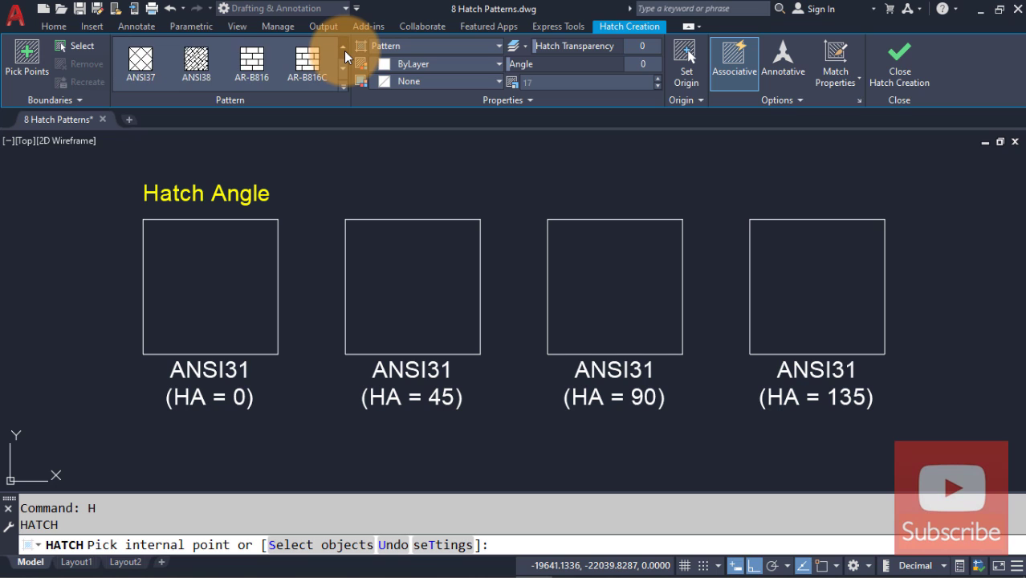
{"action": "left_click", "coordinate": [344, 49]}
{"action": "left_click", "coordinate": [344, 48]}
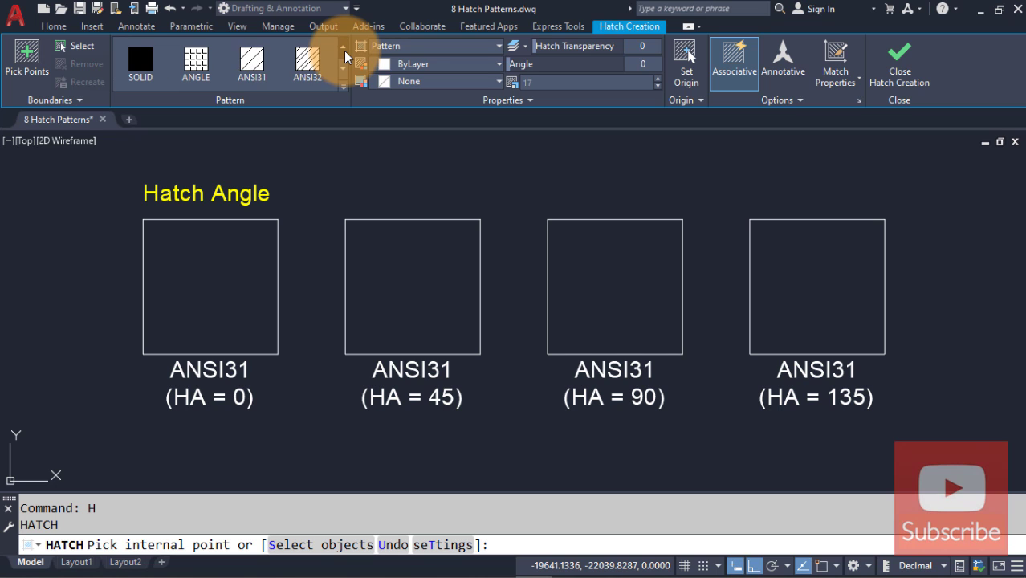
{"action": "left_click", "coordinate": [235, 72]}
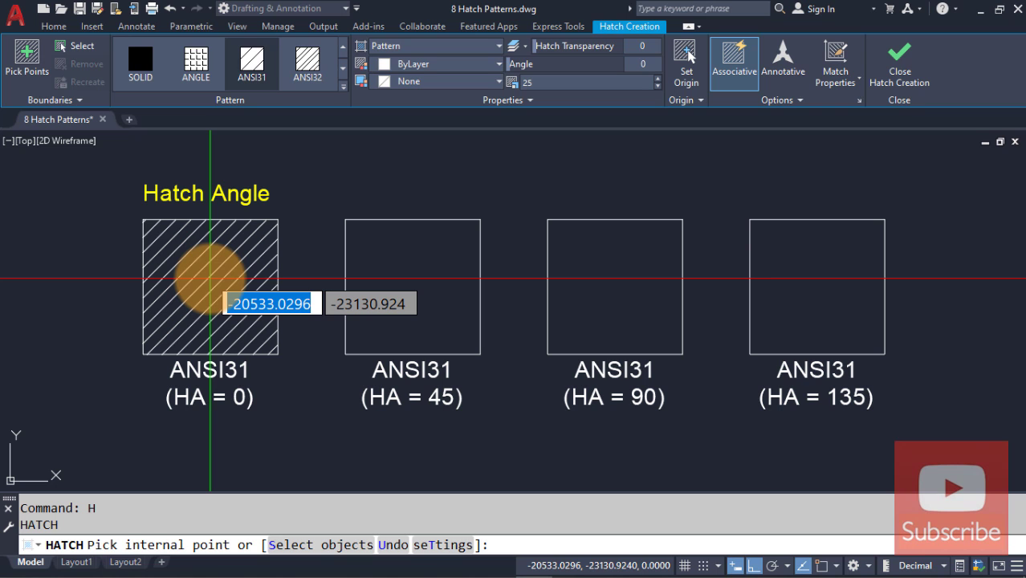
{"action": "left_click", "coordinate": [211, 279]}
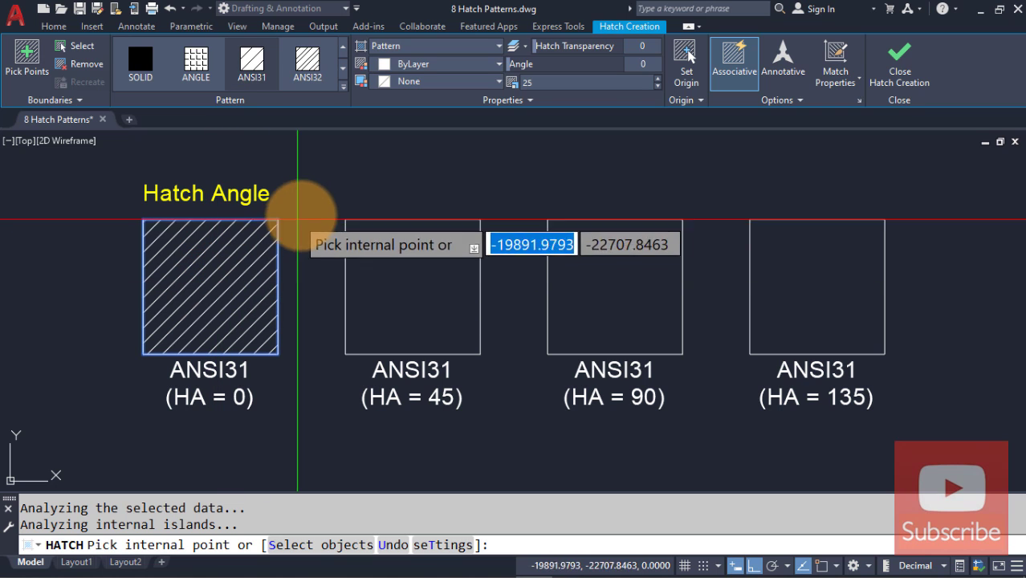
{"action": "key", "text": "Return"}
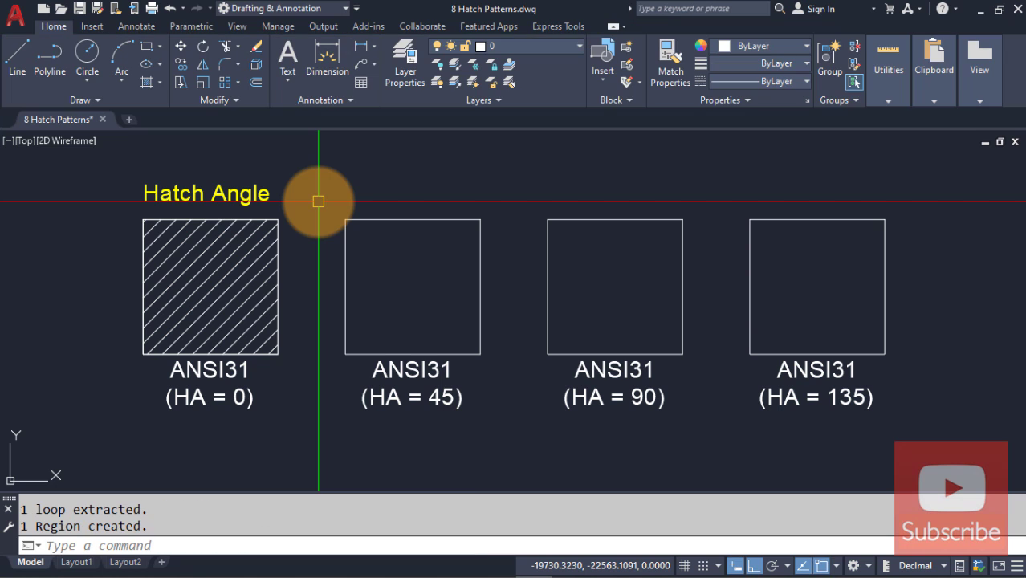
Step: Hatch the square labelled HA = 45 with the ANSI31 pattern at scale 25 and a 45° angle
{"action": "key", "text": "Return"}
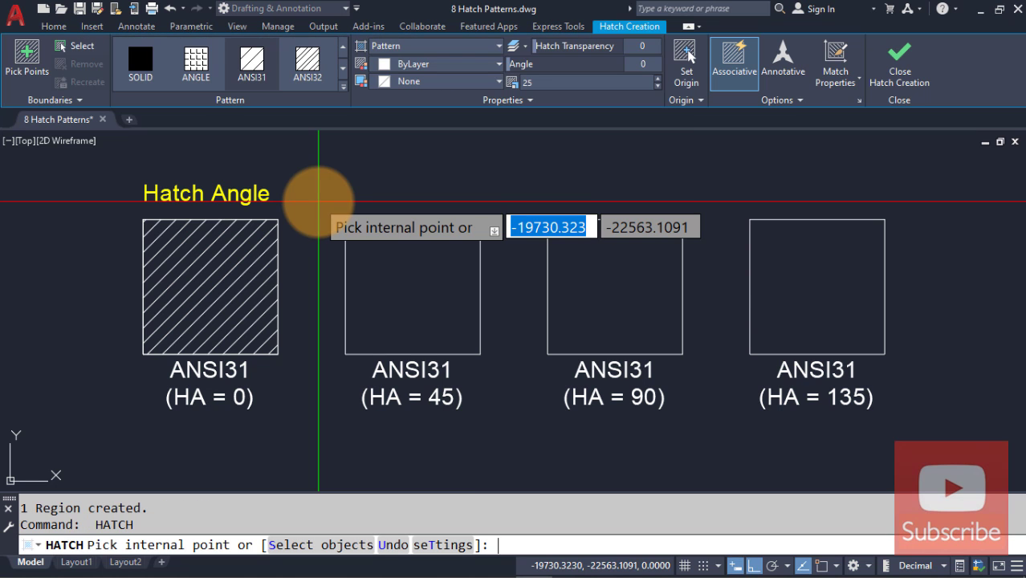
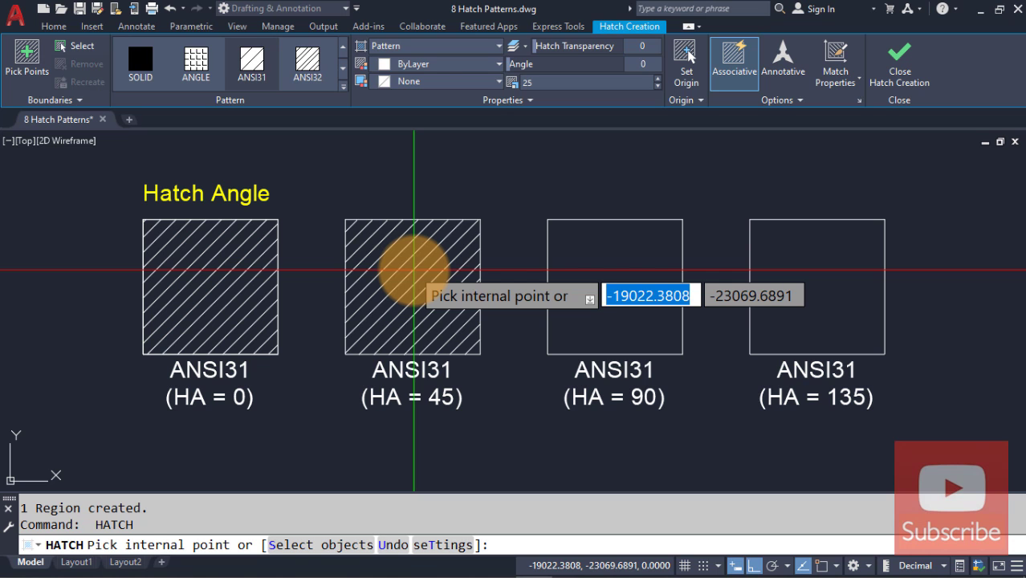
{"action": "left_click", "coordinate": [413, 270]}
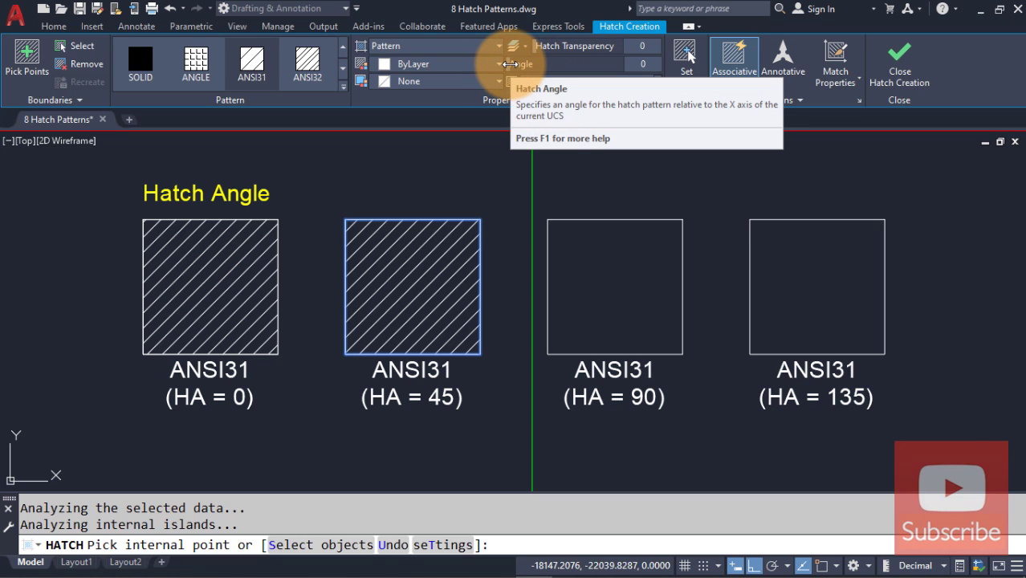
{"action": "mouse_move", "coordinate": [509, 65]}
{"action": "left_mouse_down"}
{"action": "mouse_move", "coordinate": [624, 69]}
{"action": "mouse_move", "coordinate": [529, 65]}
{"action": "mouse_move", "coordinate": [580, 63]}
{"action": "left_mouse_up"}
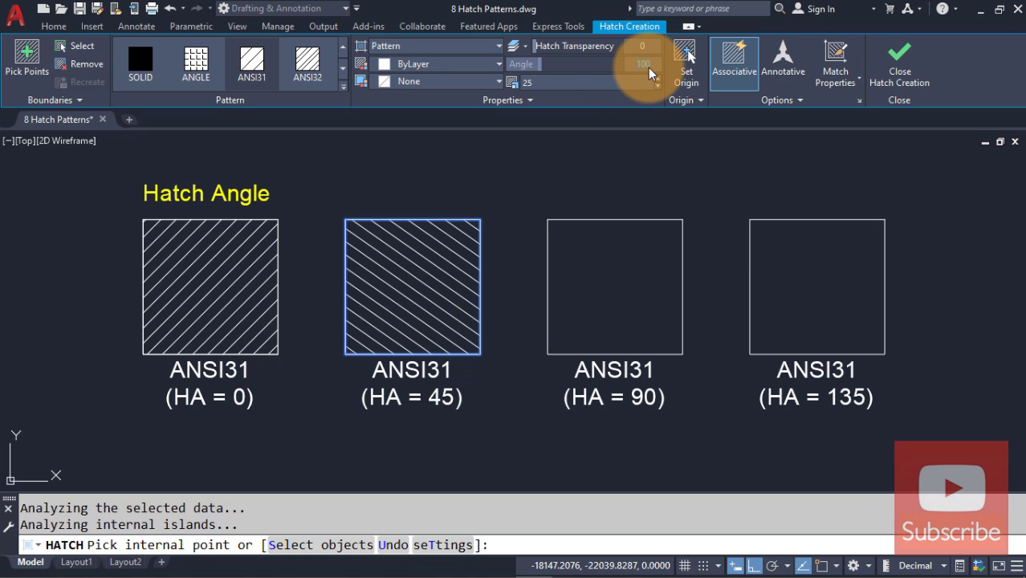
{"action": "type", "text": "45"}
{"action": "key", "text": "Return"}
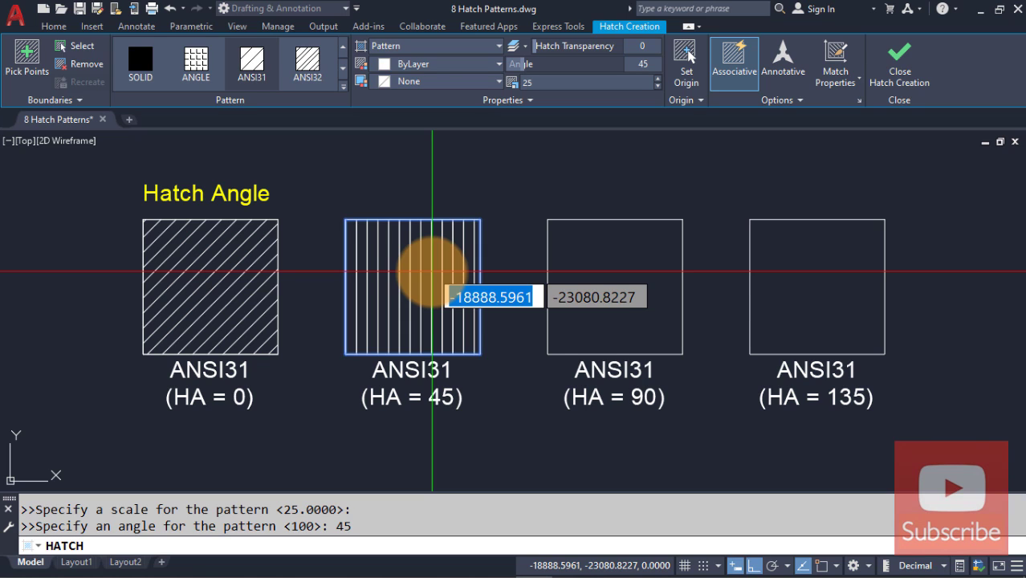
{"action": "key", "text": "Return"}
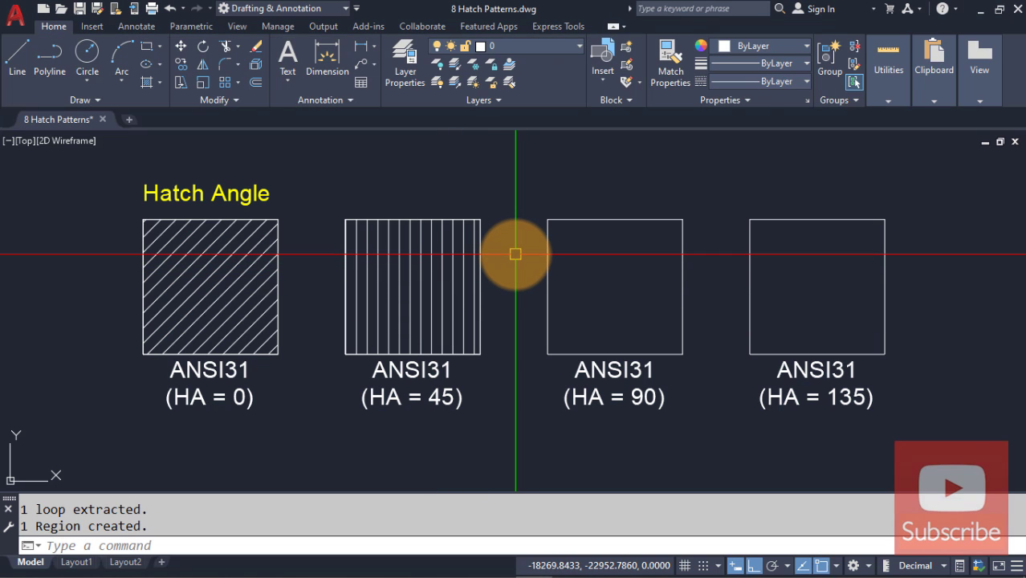
Step: Hatch the square labelled HA = 90 with the ANSI31 pattern at a 90° angle
{"action": "key", "text": "Return"}
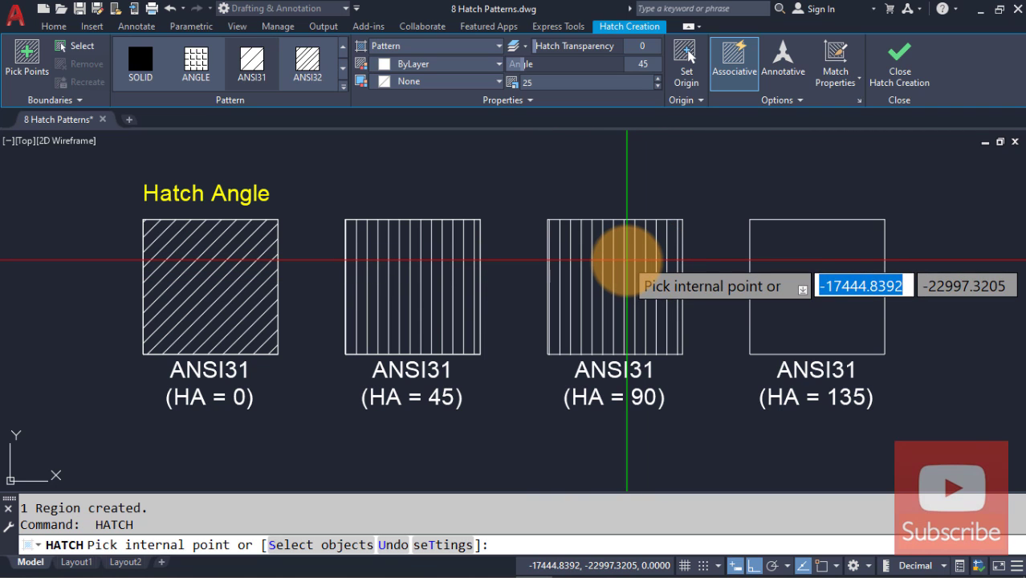
{"action": "left_click", "coordinate": [626, 259]}
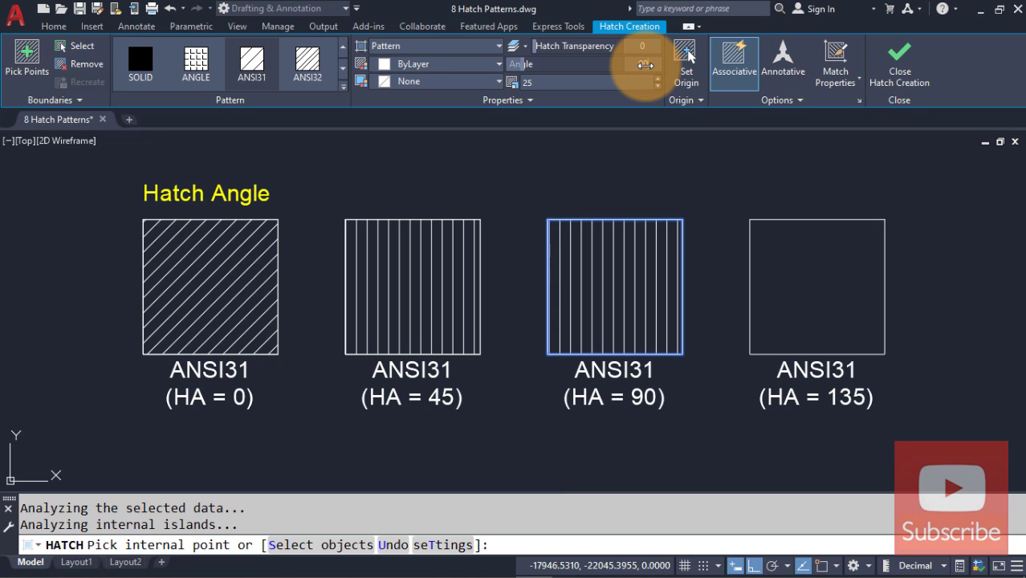
{"action": "type", "text": "90"}
{"action": "key", "text": "Return"}
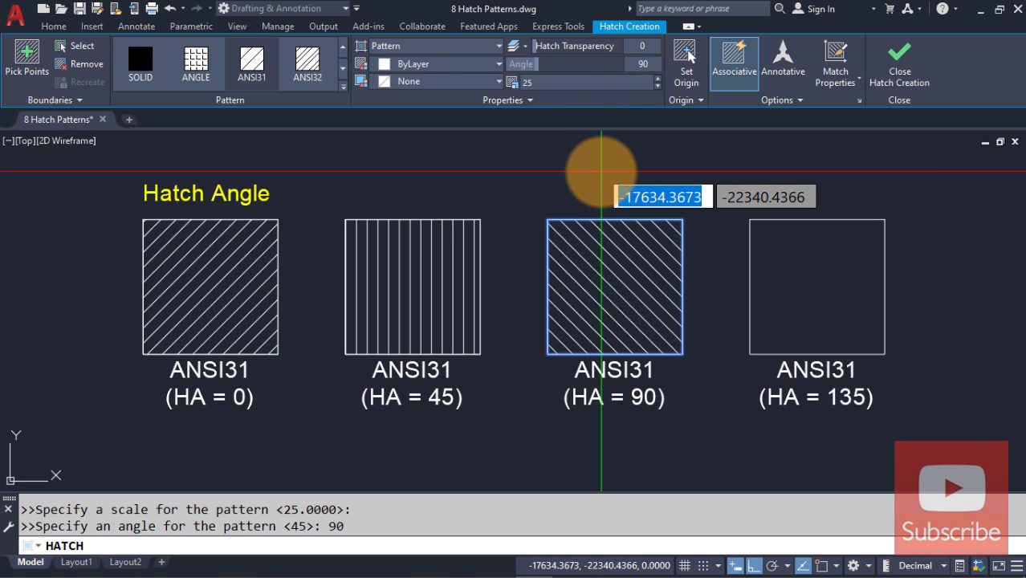
{"action": "key", "text": "Return"}
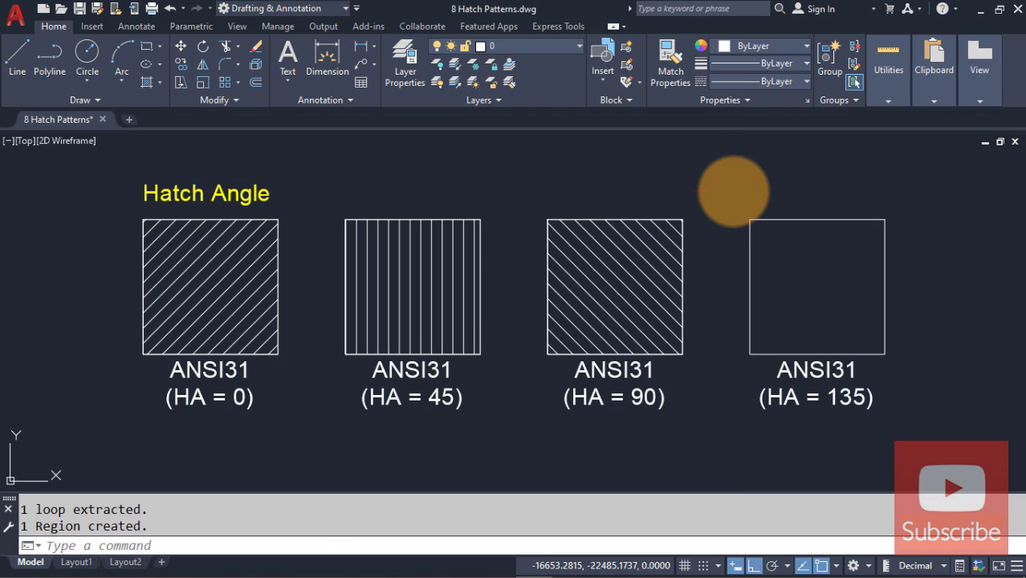
Step: Hatch the square labelled HA = 135 with the ANSI31 pattern at a 135° angle
{"action": "key", "text": "Return"}
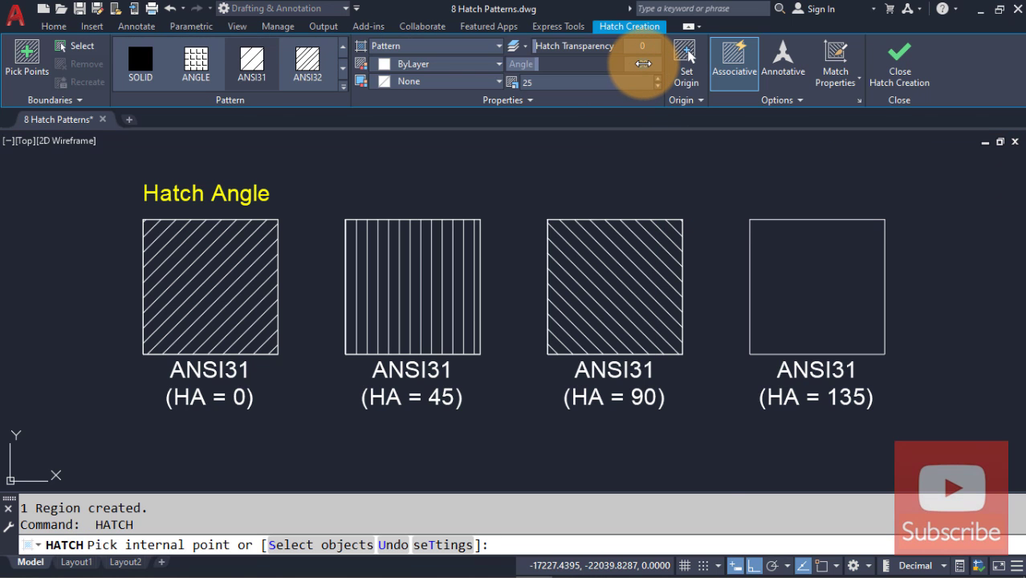
{"action": "type", "text": "135"}
{"action": "key", "text": "Return"}
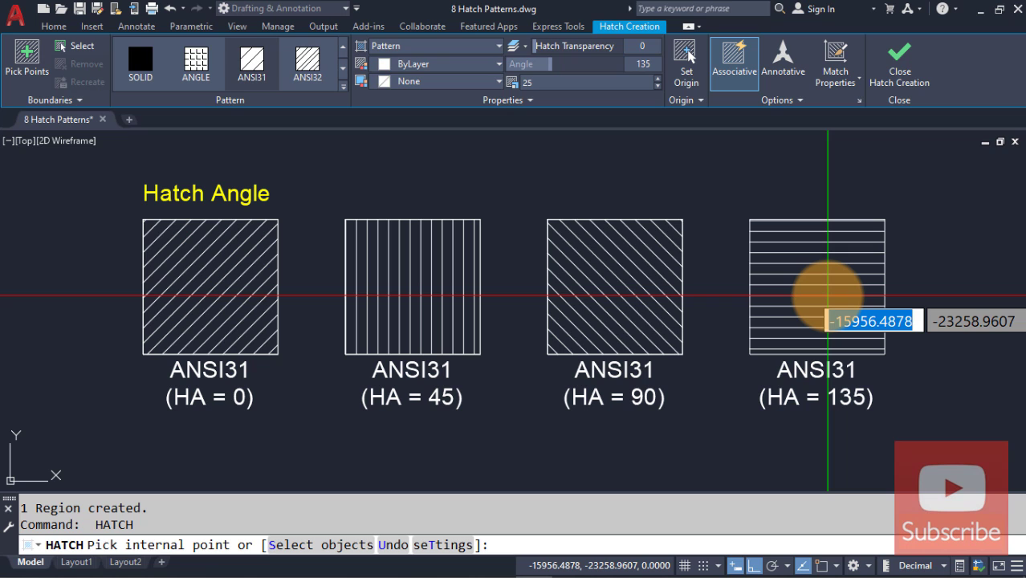
{"action": "left_click", "coordinate": [827, 295]}
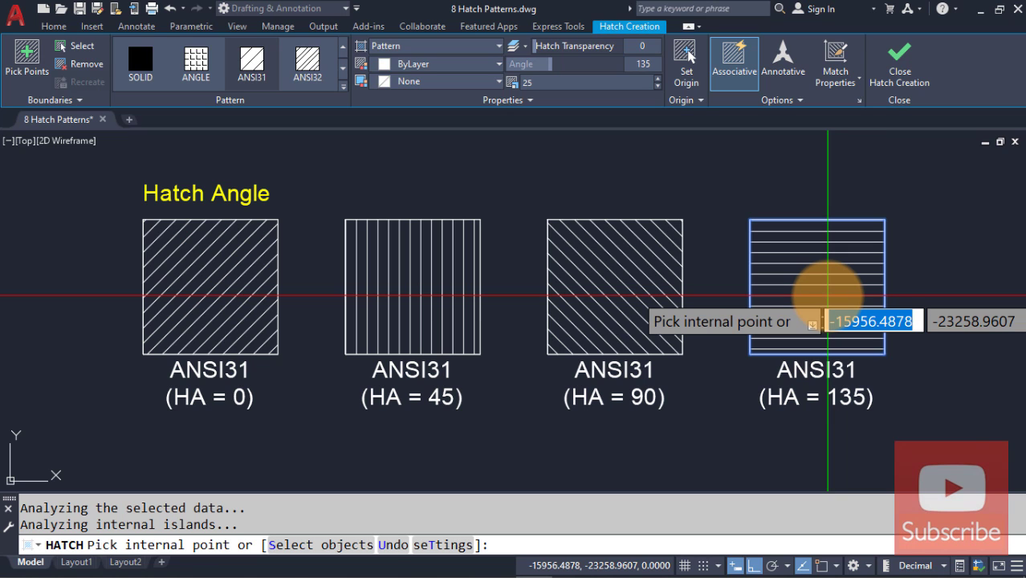
{"action": "key", "text": "Return"}
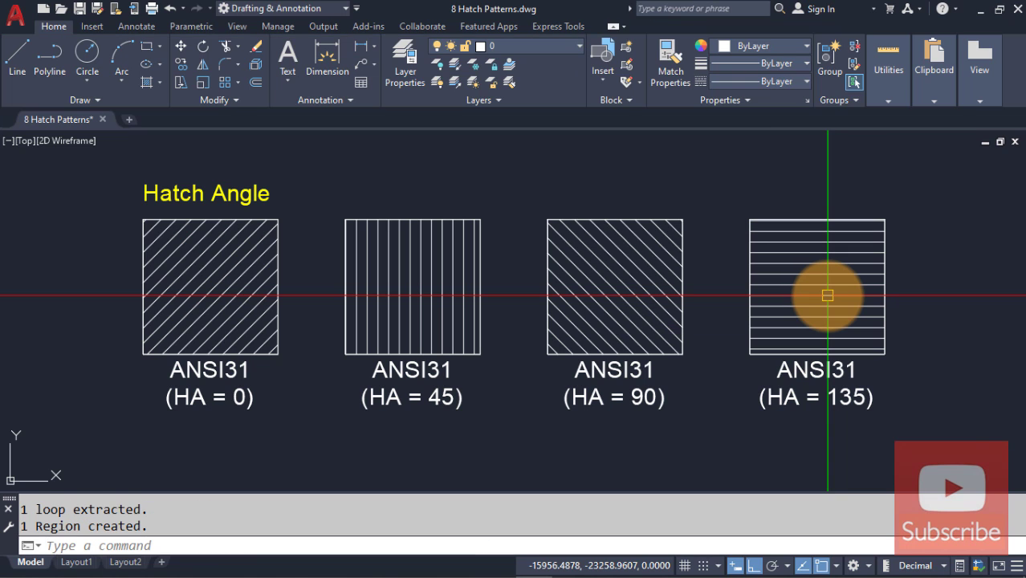
{"action": "key", "text": "Return"}
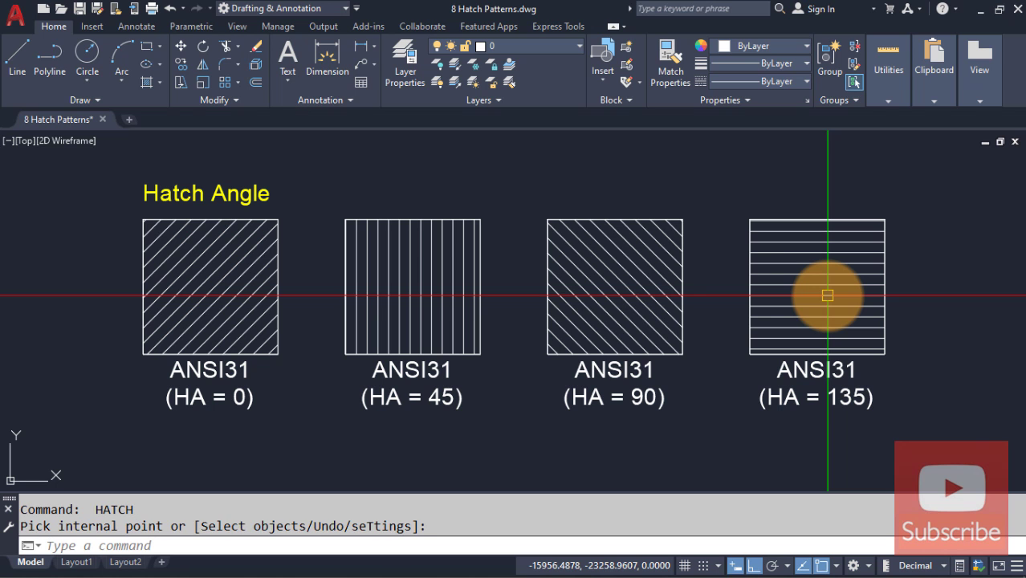
Step: Start a new hatch for the Hatch Transparency squares and choose the EARTH pattern
{"action": "middle_click_drag", "start_coordinate": [320, 384], "coordinate": [313, 210]}
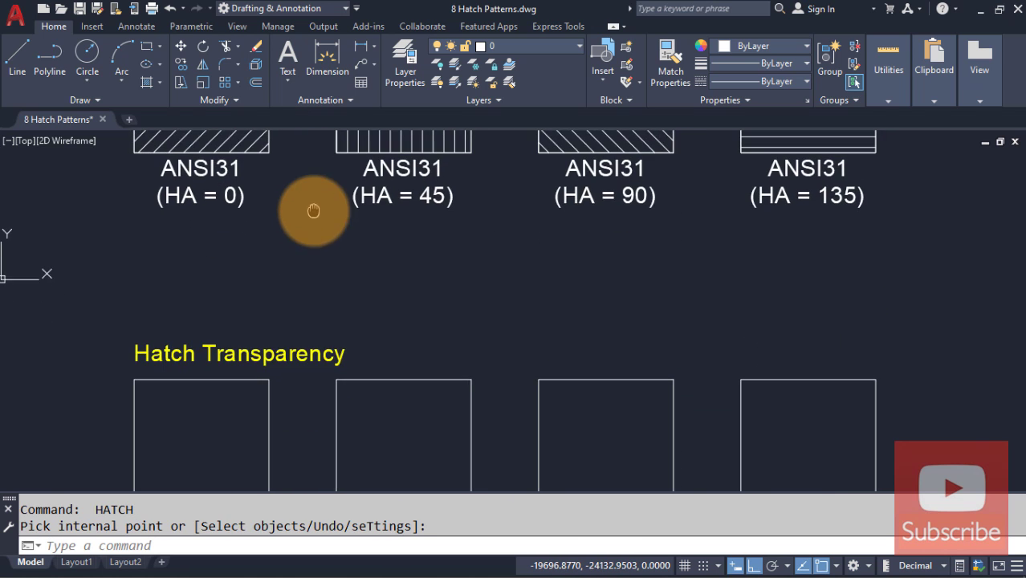
{"action": "middle_click_drag", "start_coordinate": [344, 344], "coordinate": [339, 250]}
{"action": "middle_click_drag", "start_coordinate": [335, 195], "coordinate": [333, 175]}
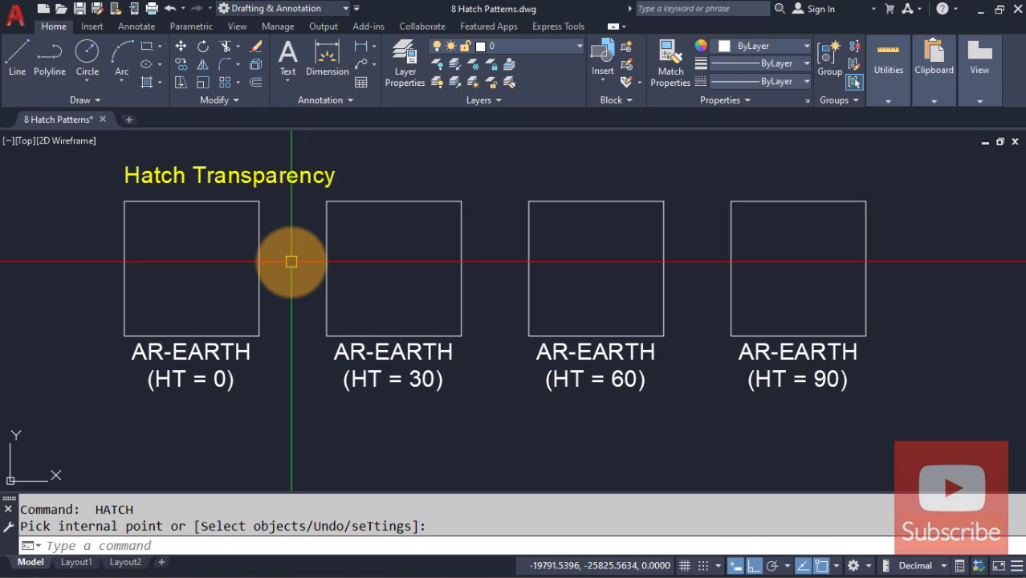
{"action": "type", "text": "h"}
{"action": "key", "text": "Return"}
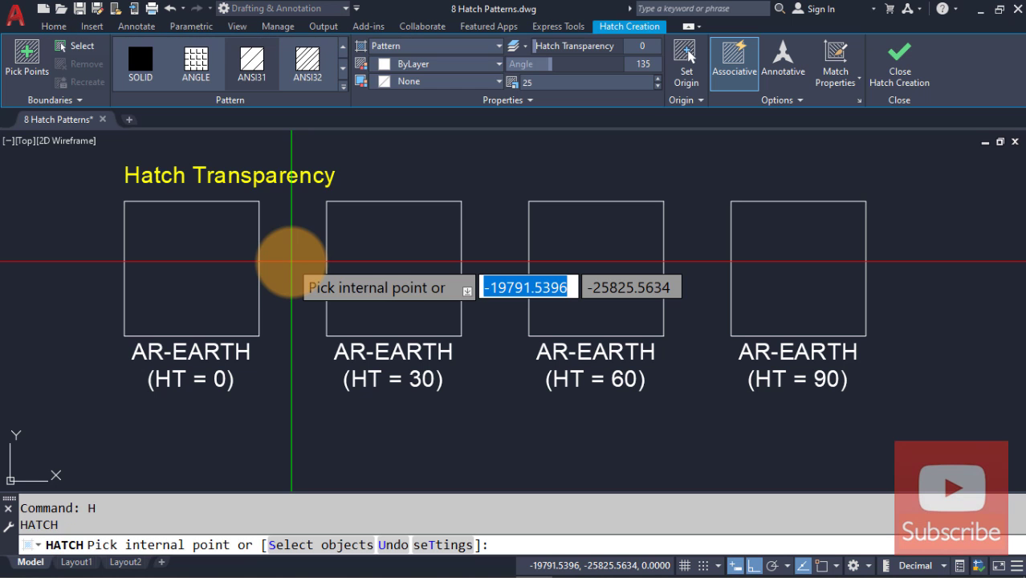
{"action": "left_click", "coordinate": [341, 69]}
{"action": "left_click", "coordinate": [341, 69]}
{"action": "left_click", "coordinate": [341, 69]}
{"action": "left_click", "coordinate": [341, 69]}
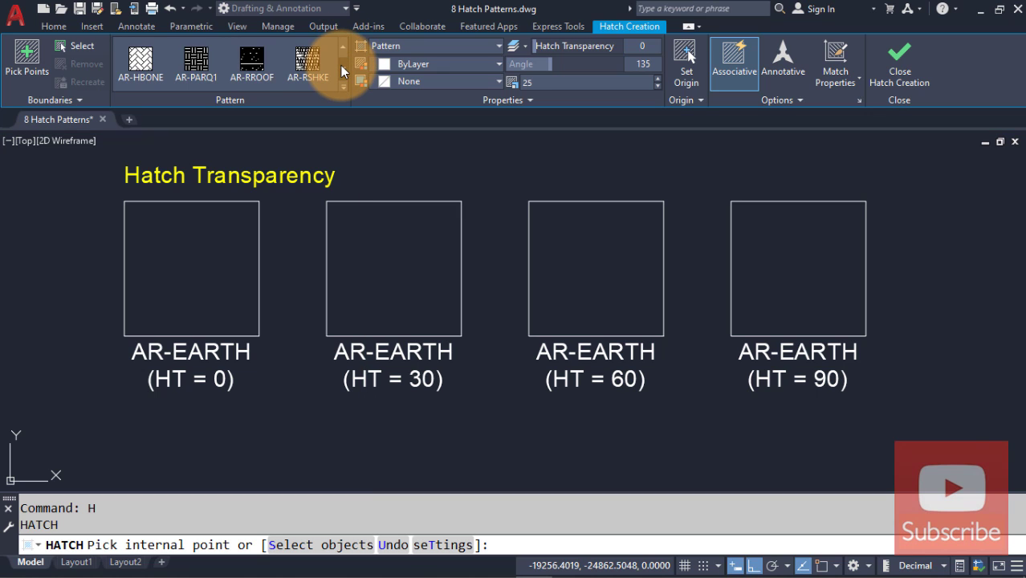
{"action": "left_click", "coordinate": [342, 69]}
{"action": "left_click", "coordinate": [341, 70]}
{"action": "left_click", "coordinate": [341, 70]}
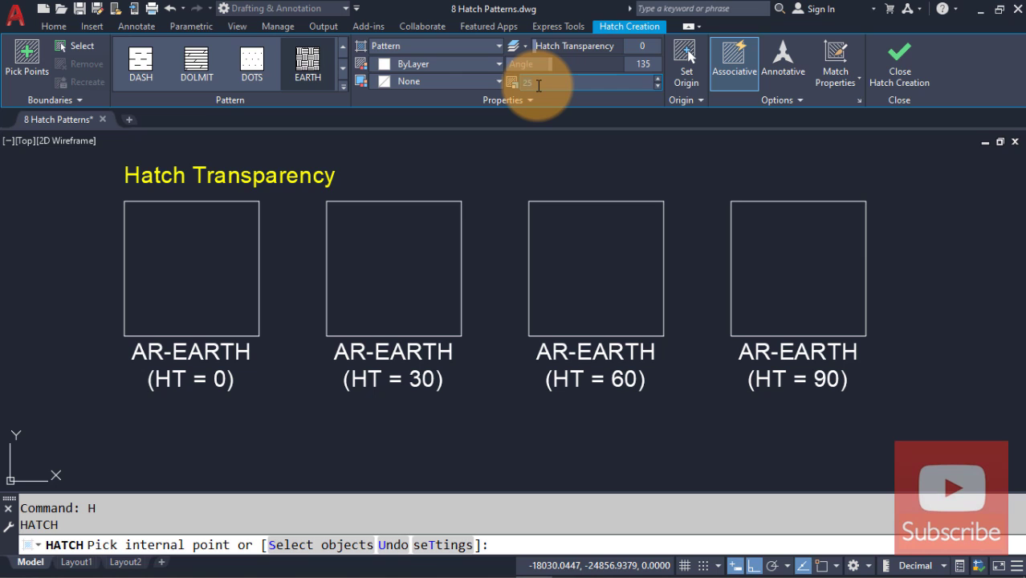
Step: Set the hatch scale to 17 and the angle to 0, and fill the HT = 0 square
{"action": "type", "text": "17"}
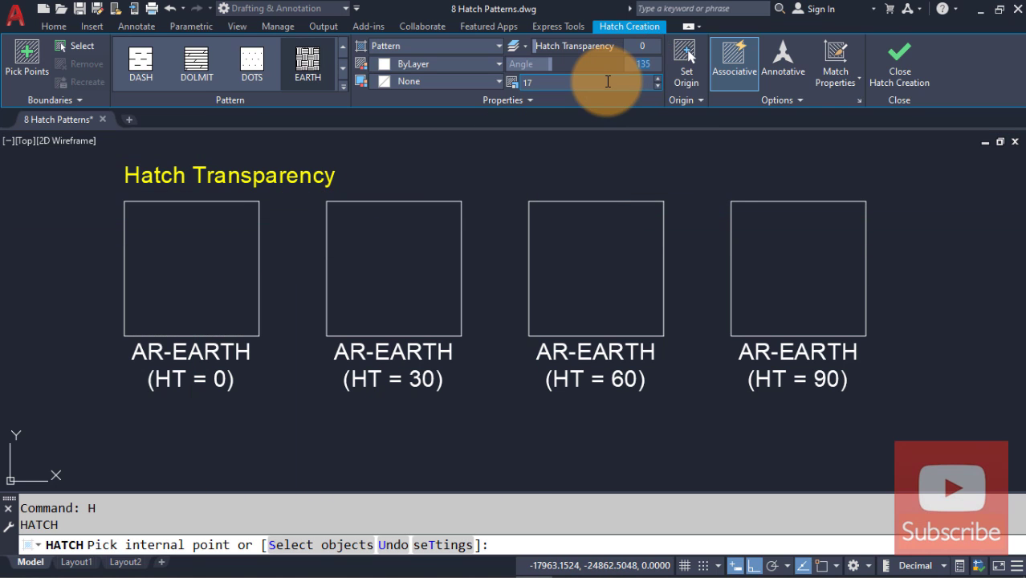
{"action": "type", "text": "0"}
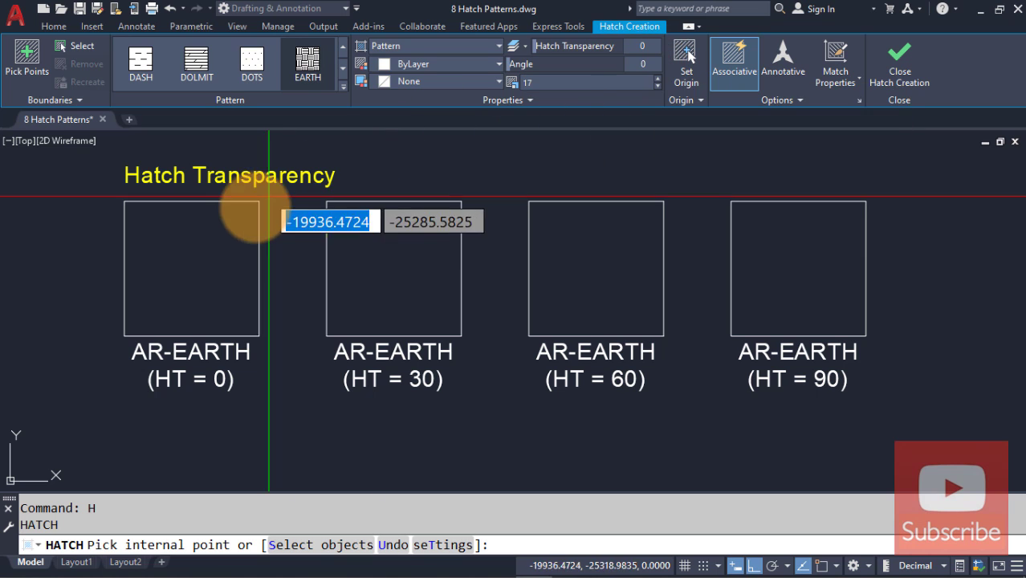
{"action": "left_click", "coordinate": [204, 253]}
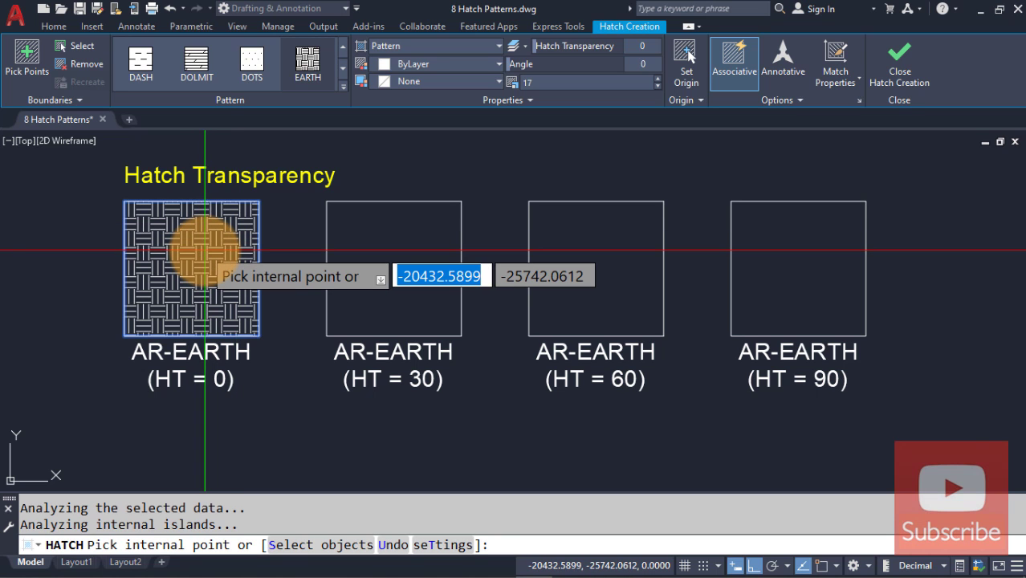
{"action": "key", "text": "Return"}
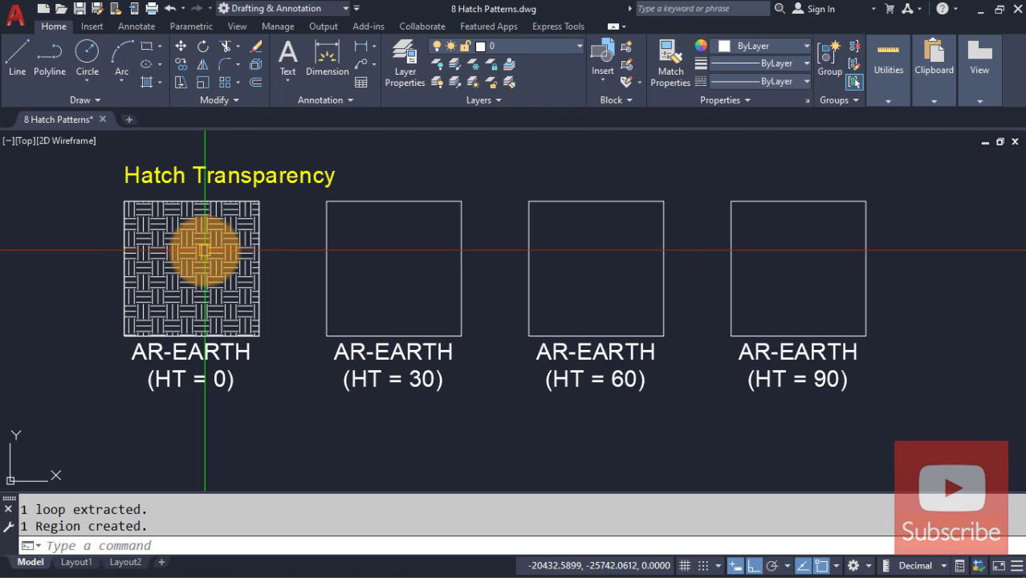
Step: Fill the HT = 30, HT = 60 and HT = 90 squares with separate EARTH hatches using the same settings
{"action": "key", "text": "Return"}
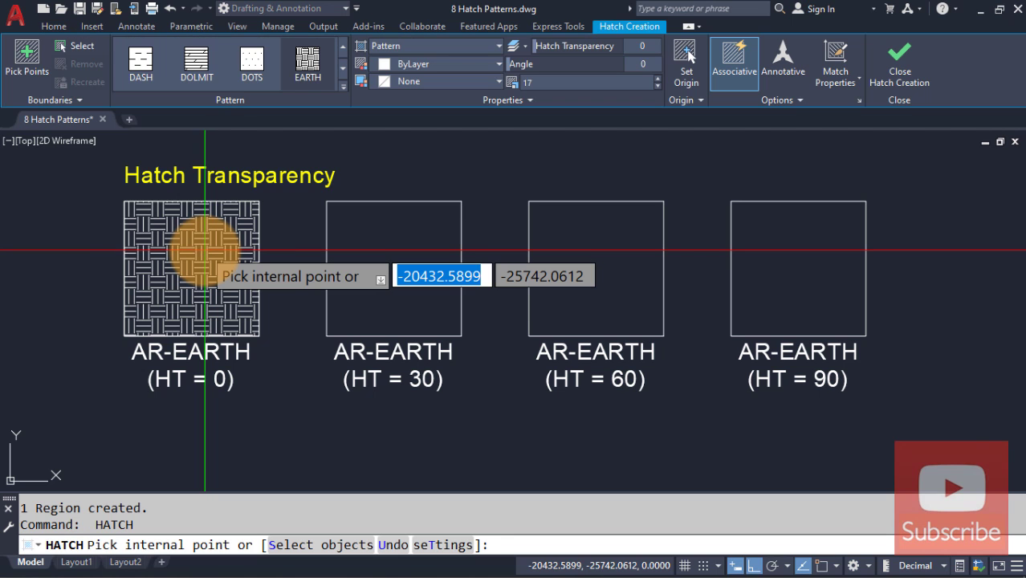
{"action": "left_click", "coordinate": [412, 260]}
{"action": "key", "text": "Return"}
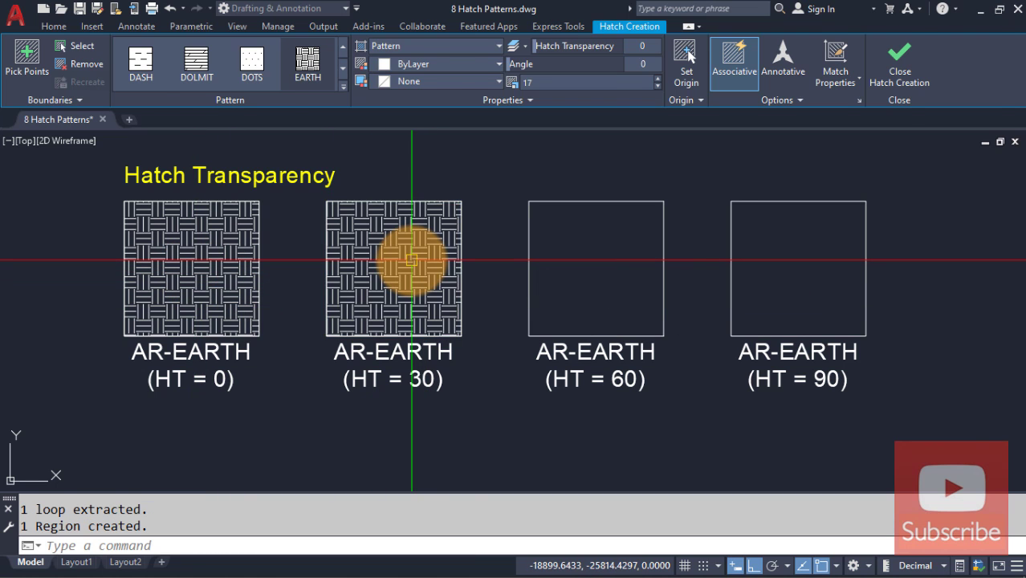
{"action": "key", "text": "Return"}
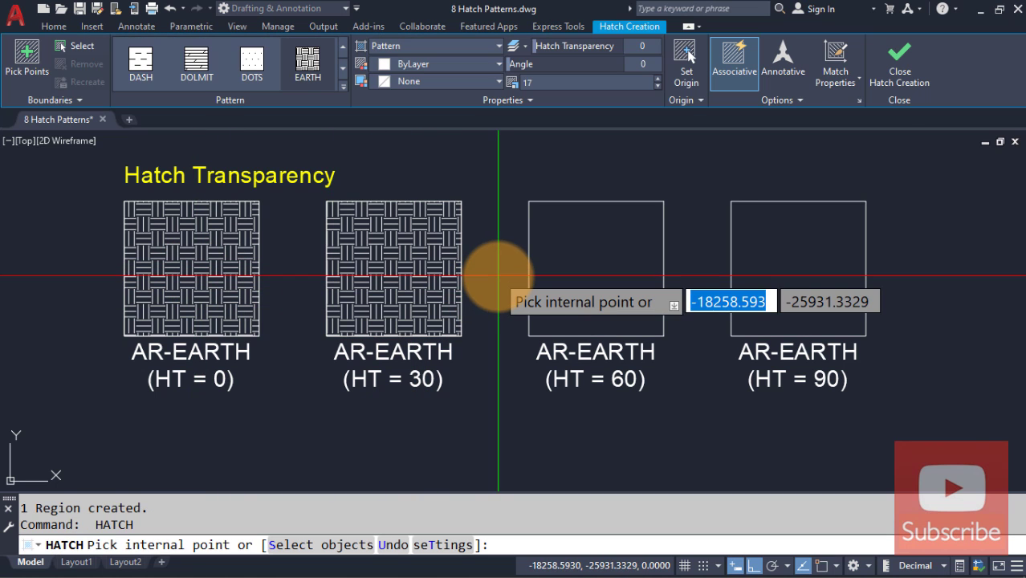
{"action": "left_click", "coordinate": [593, 255]}
{"action": "key", "text": "Return"}
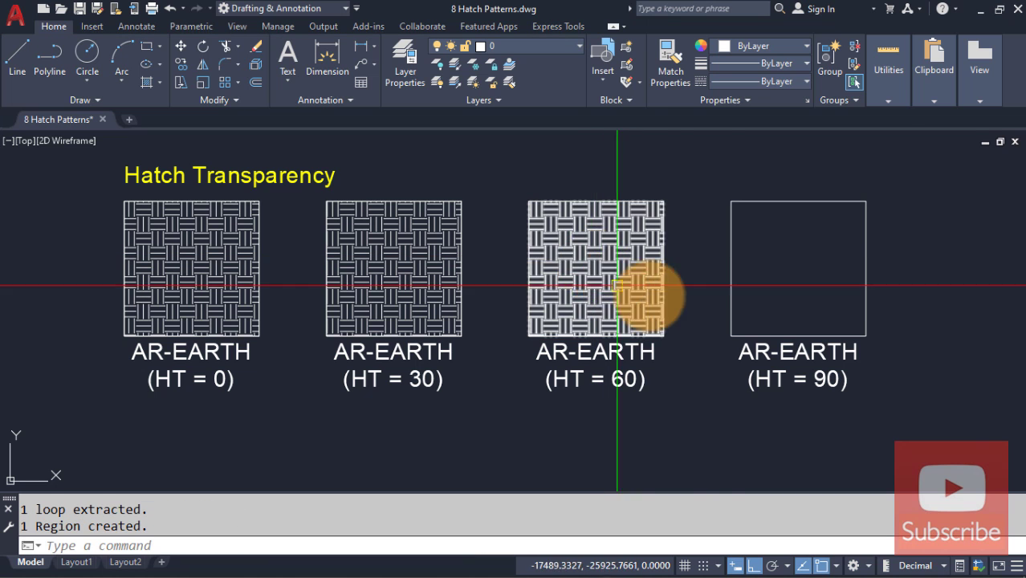
{"action": "key", "text": "Return"}
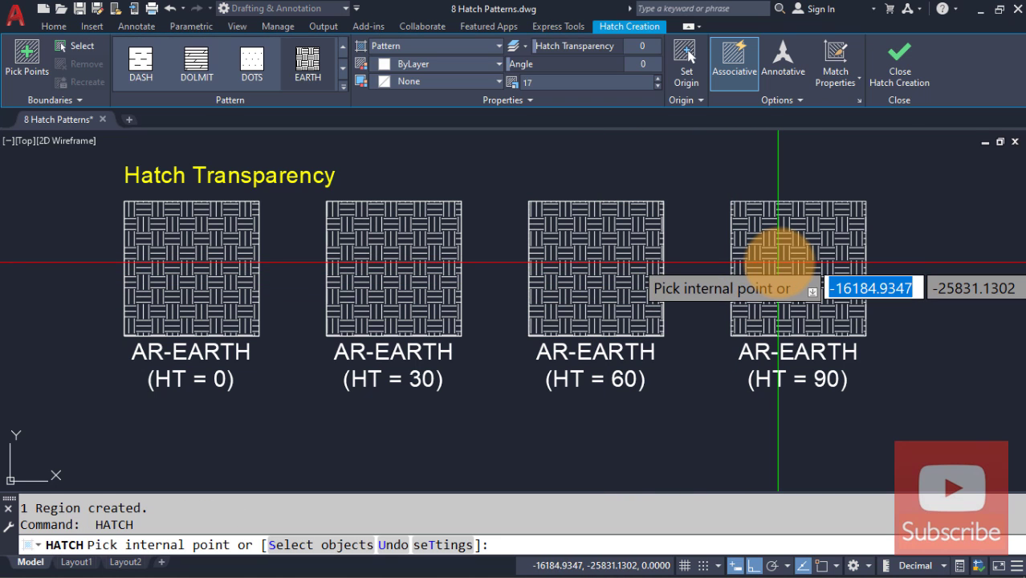
{"action": "left_click", "coordinate": [771, 271]}
{"action": "key", "text": "Return"}
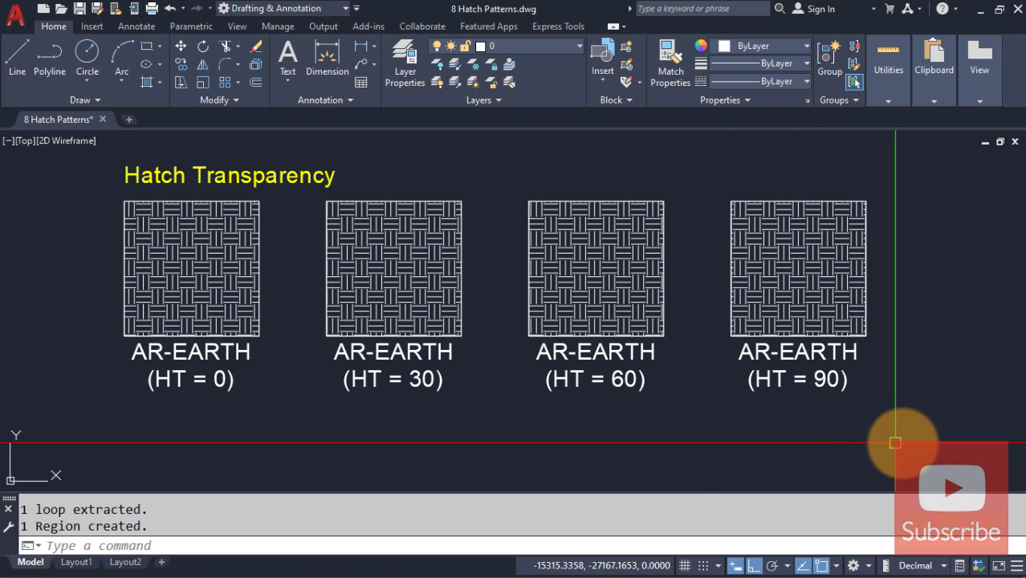
Step: Add the Transparency toggle to the status bar and turn on transparency display
{"action": "left_click", "coordinate": [1017, 566]}
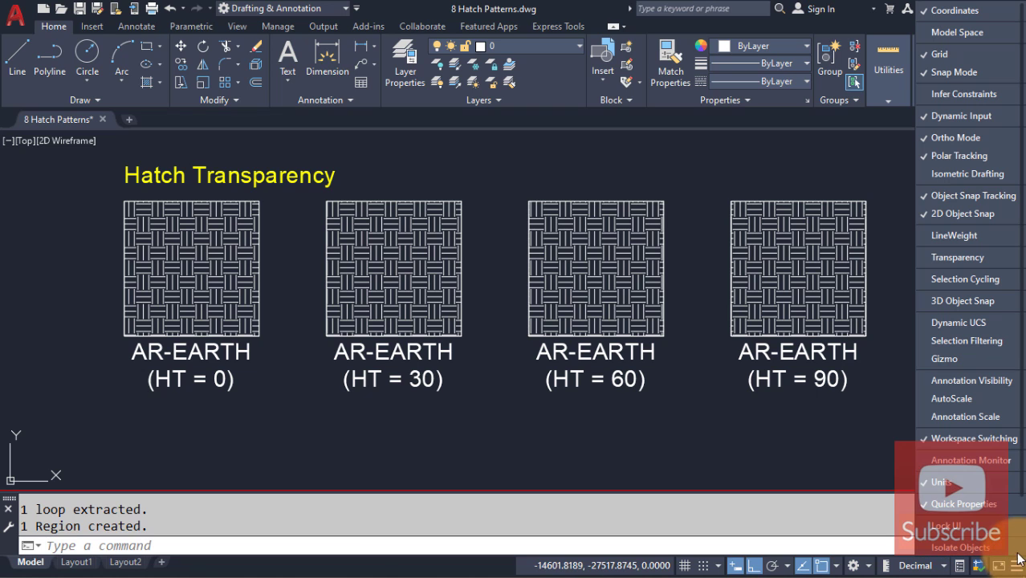
{"action": "left_click", "coordinate": [967, 257]}
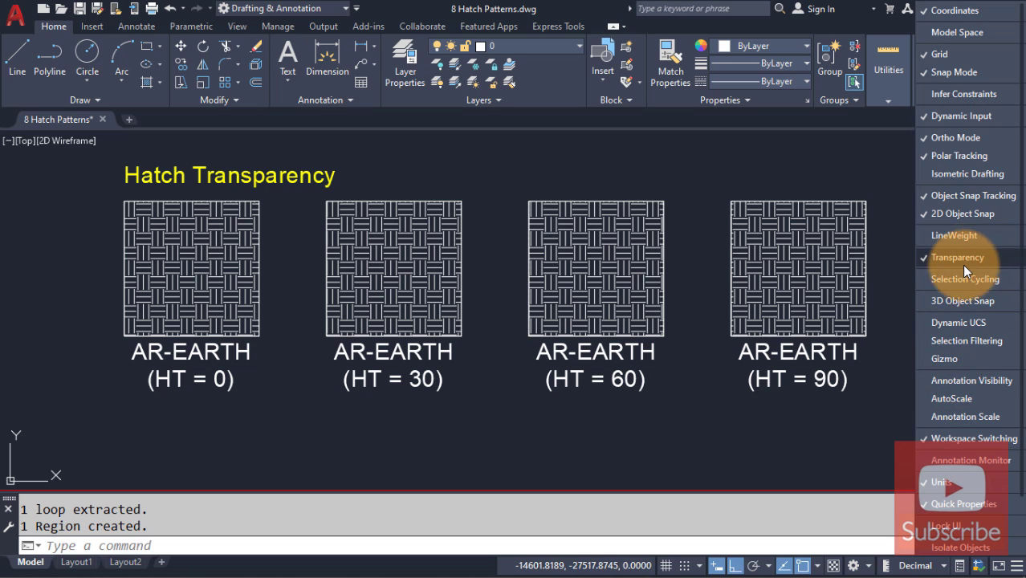
{"action": "left_click", "coordinate": [833, 567]}
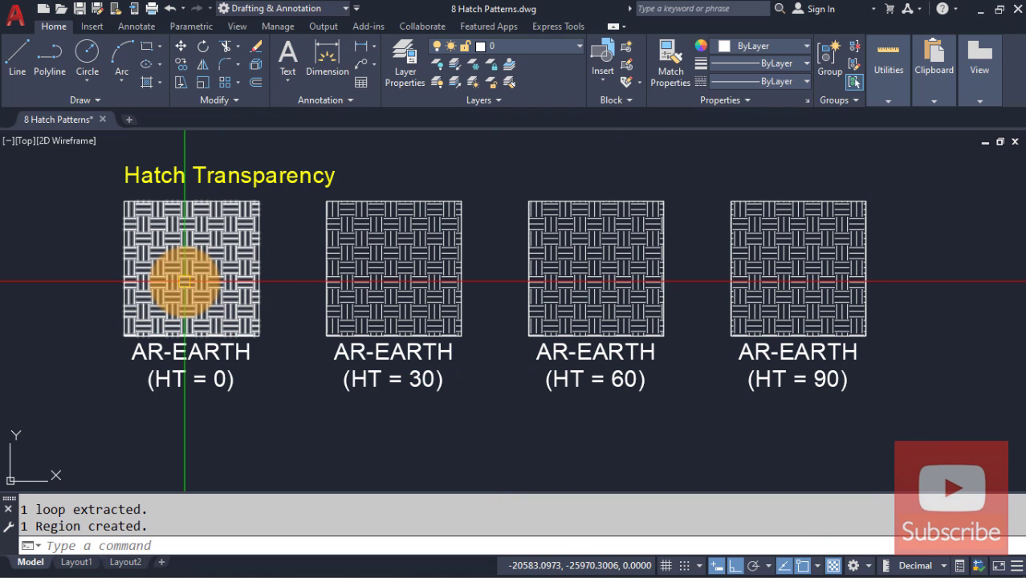
Step: Check the HT = 0 square's hatch transparency and set the HT = 30 square's hatch transparency to 30
{"action": "mouse_move", "coordinate": [184, 282]}
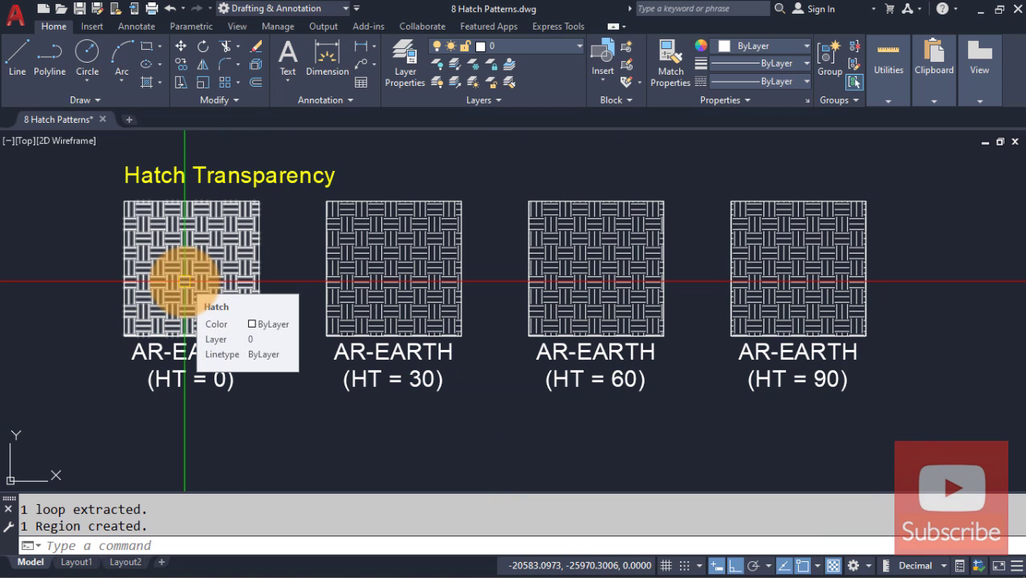
{"action": "left_click", "coordinate": [185, 282]}
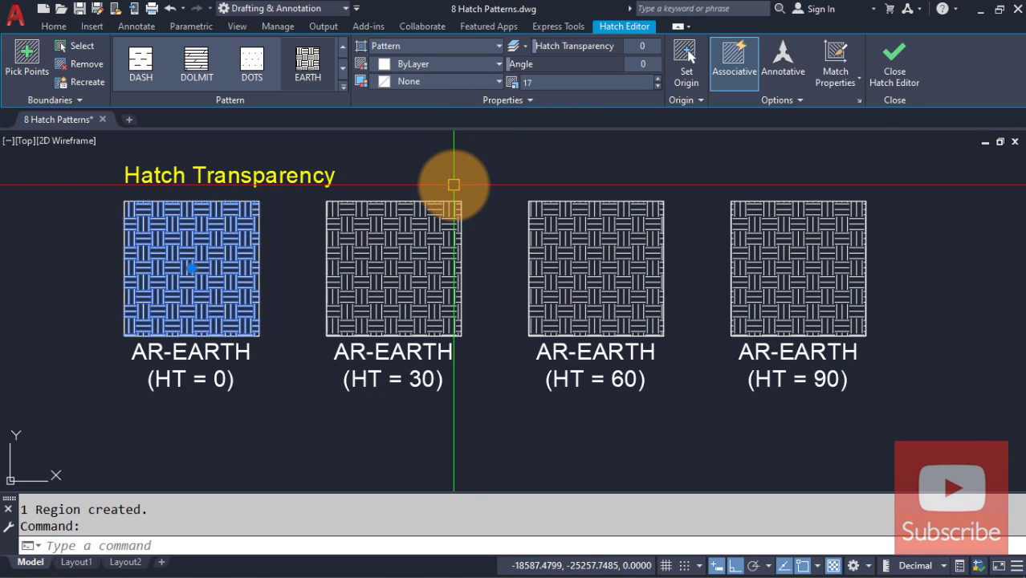
{"action": "key", "text": "Escape"}
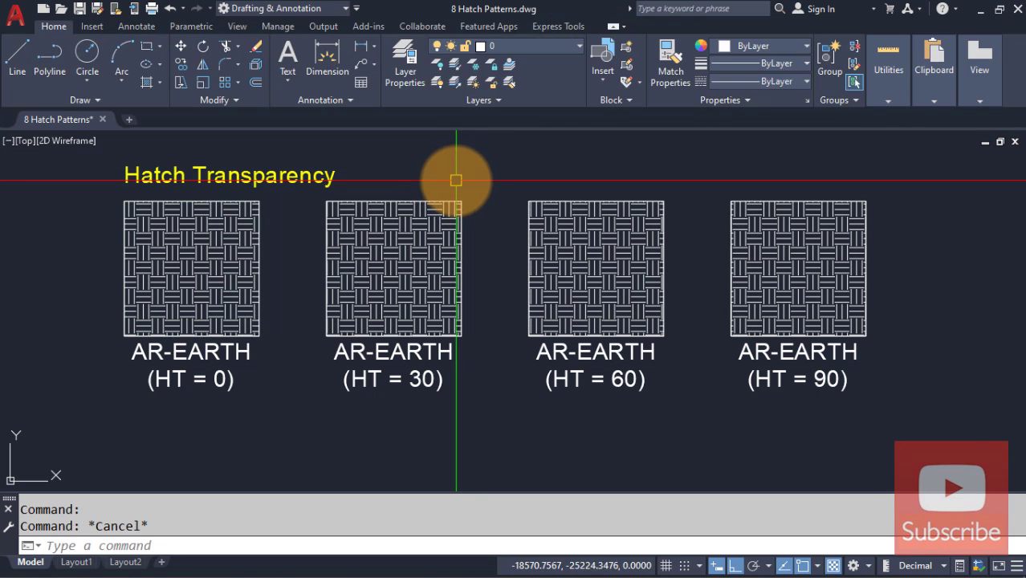
{"action": "left_click", "coordinate": [421, 275]}
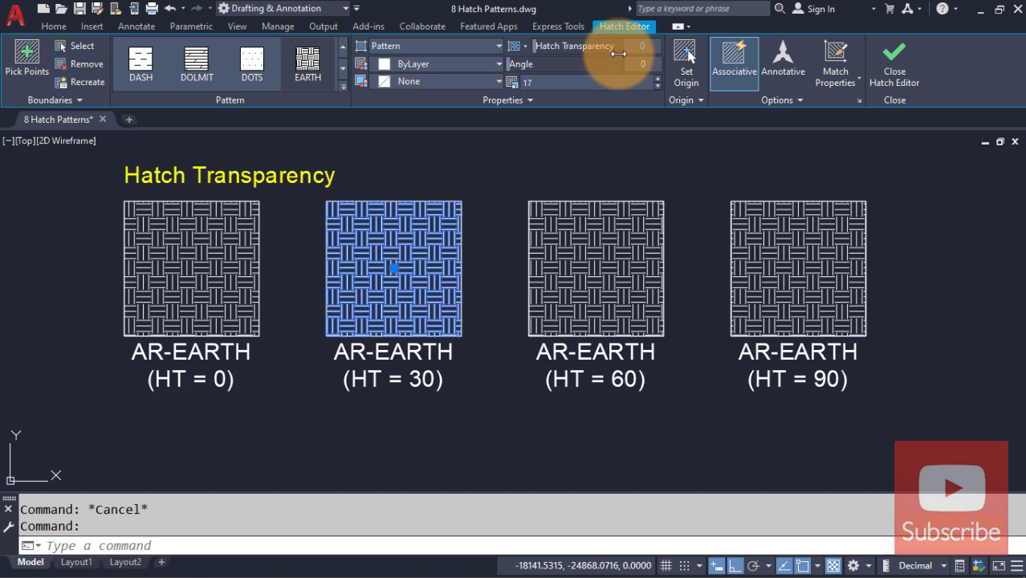
{"action": "type", "text": "30"}
{"action": "key", "text": "Return"}
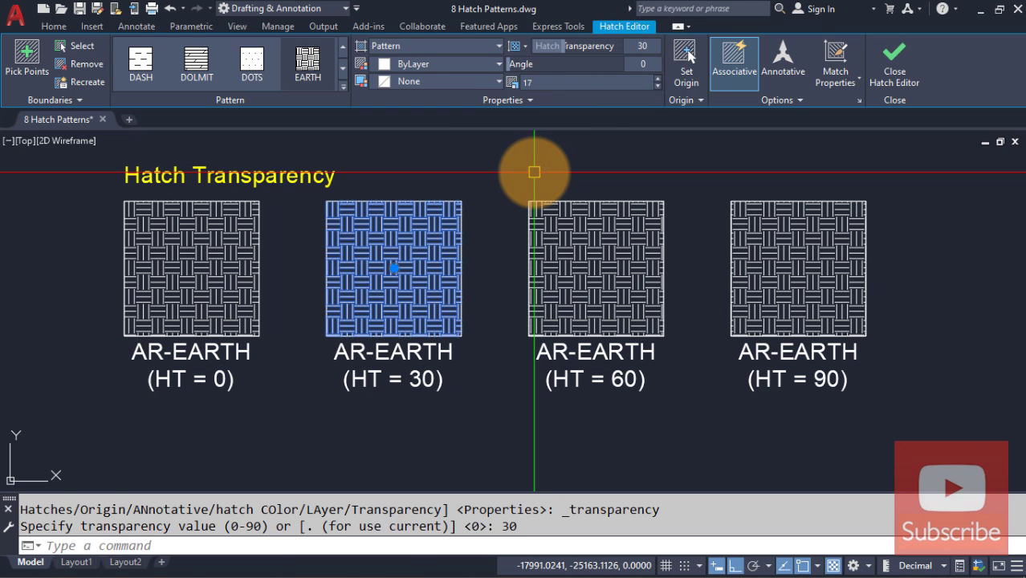
{"action": "key", "text": "Escape"}
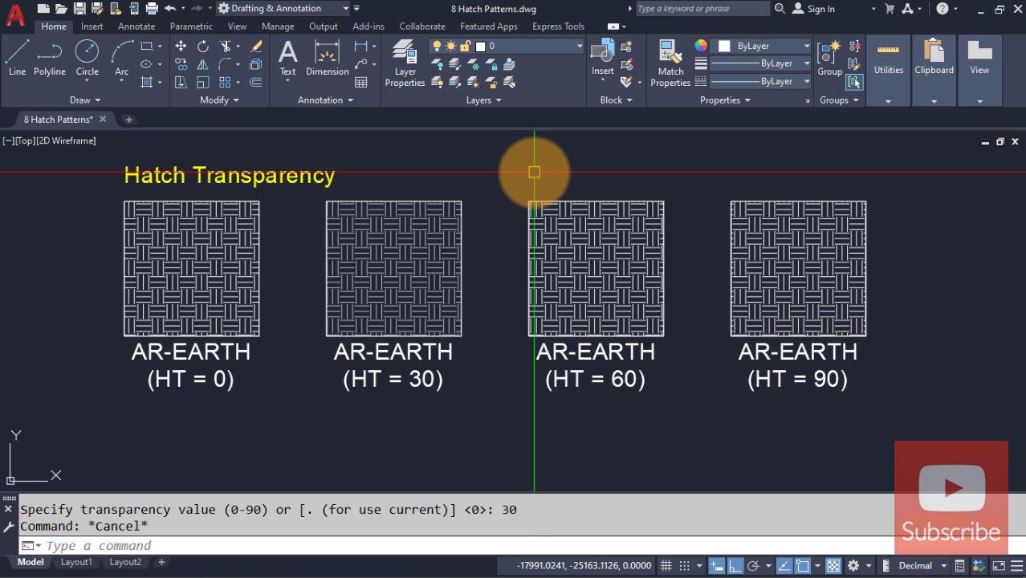
Step: Set the hatch transparency to 60 for the HT = 60 square and to 90 for the HT = 90 square
{"action": "left_click", "coordinate": [593, 245]}
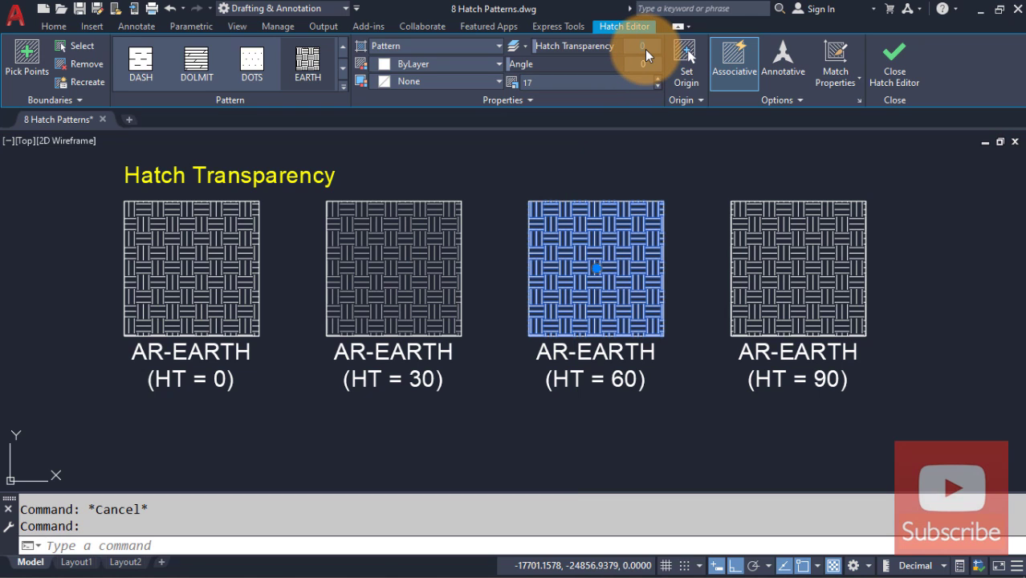
{"action": "key", "text": "Return"}
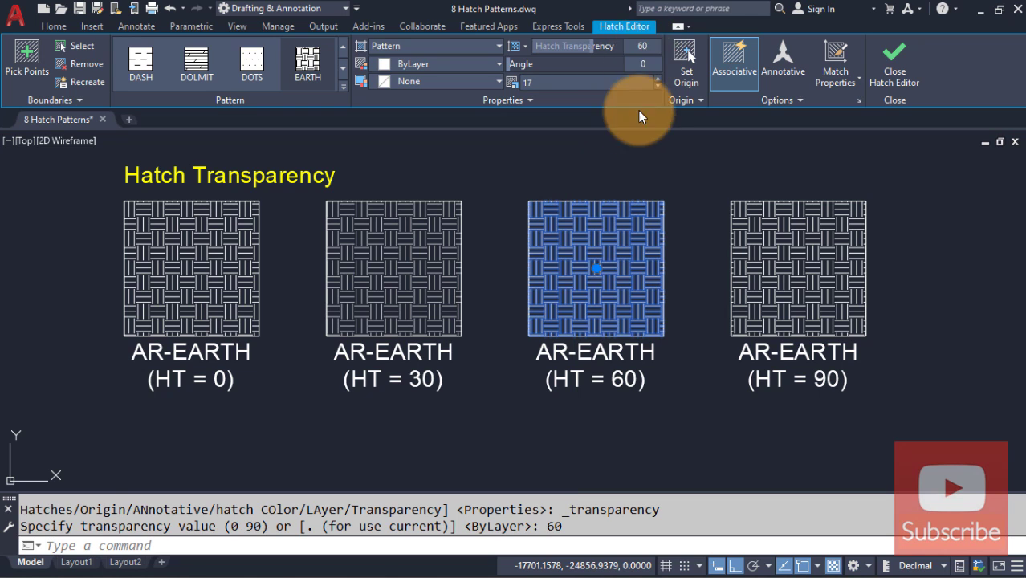
{"action": "key", "text": "Escape"}
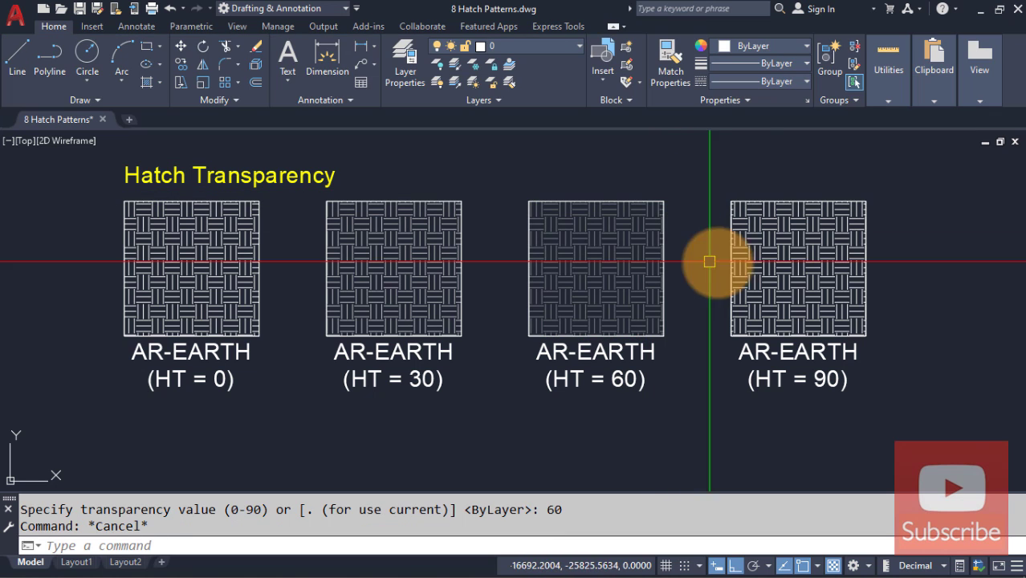
{"action": "left_click", "coordinate": [774, 250]}
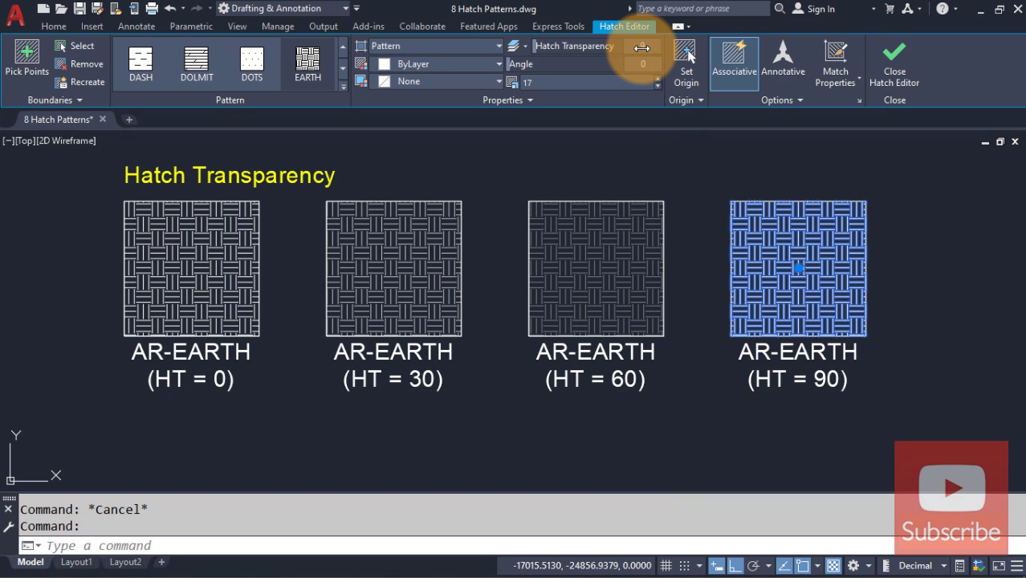
{"action": "key", "text": "Return"}
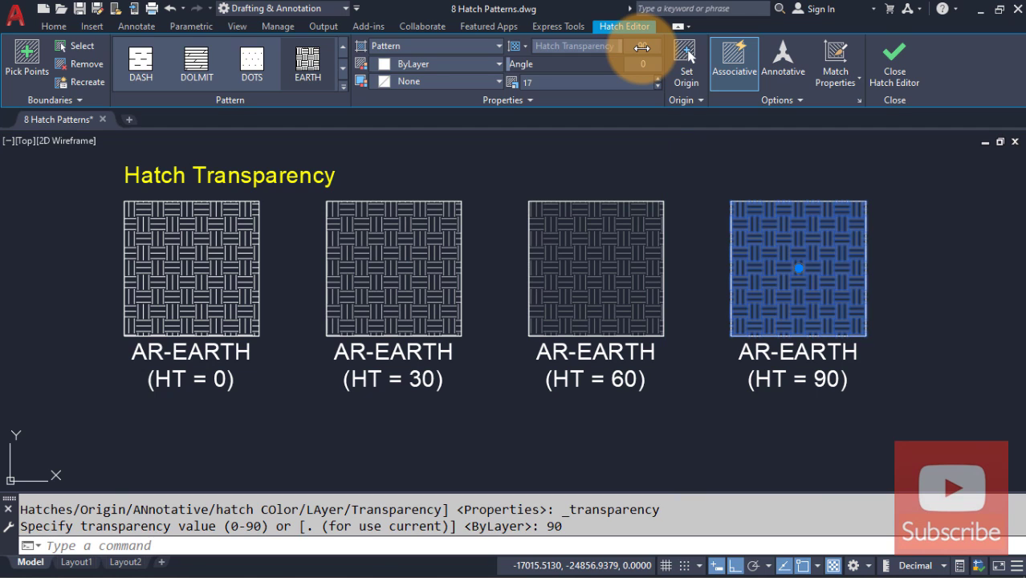
{"action": "key", "text": "Escape"}
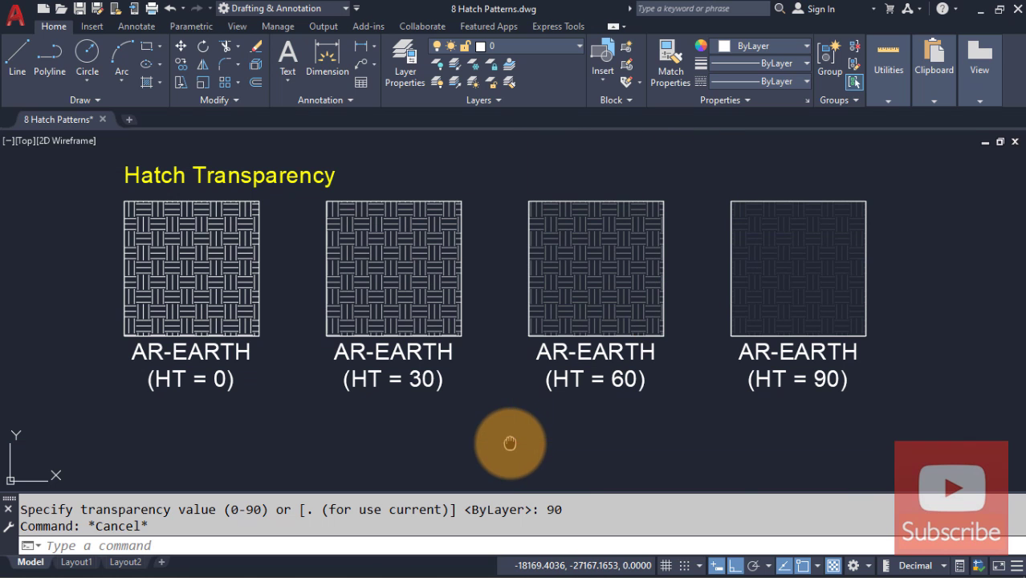
Step: Fill all four squares under User defined & Create Separate Hatches with one User defined hatch at a spacing of 100
{"action": "middle_click_drag", "start_coordinate": [499, 440], "coordinate": [525, 213]}
{"action": "mouse_move", "coordinate": [505, 351]}
{"action": "middle_mouse_down"}
{"action": "mouse_move", "coordinate": [513, 291]}
{"action": "mouse_move", "coordinate": [489, 228]}
{"action": "middle_mouse_up"}
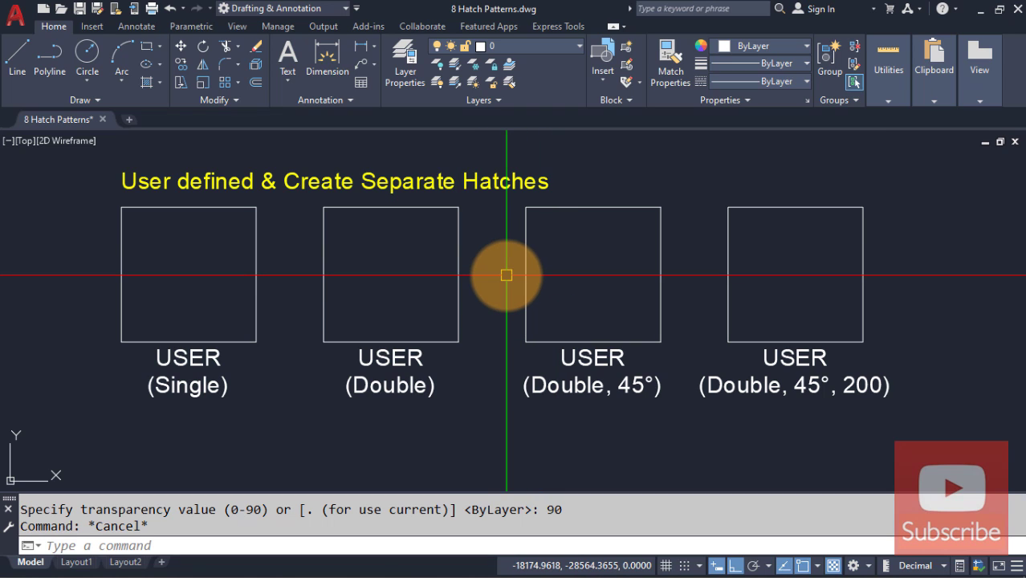
{"action": "type", "text": "H"}
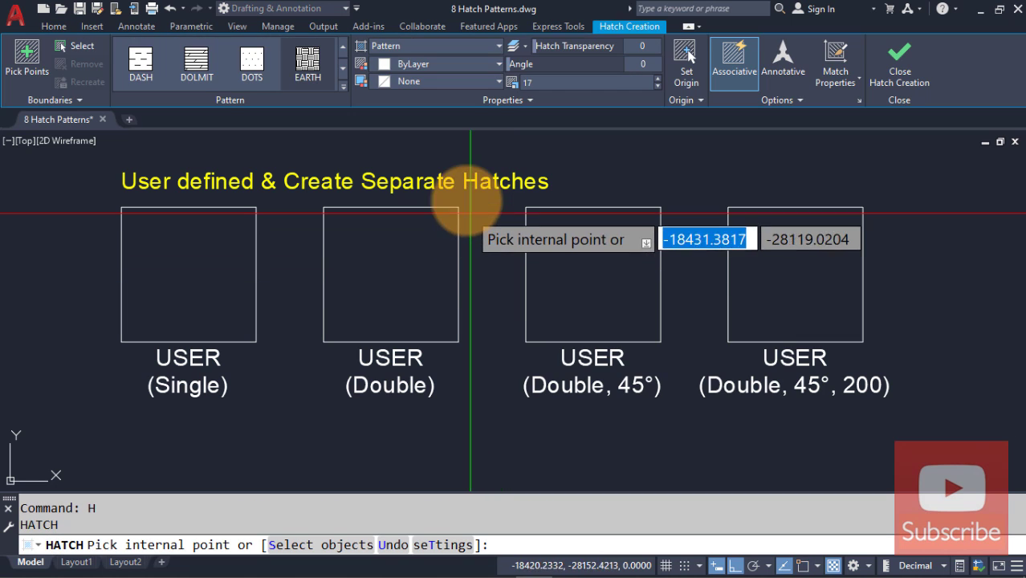
{"action": "left_click", "coordinate": [431, 46]}
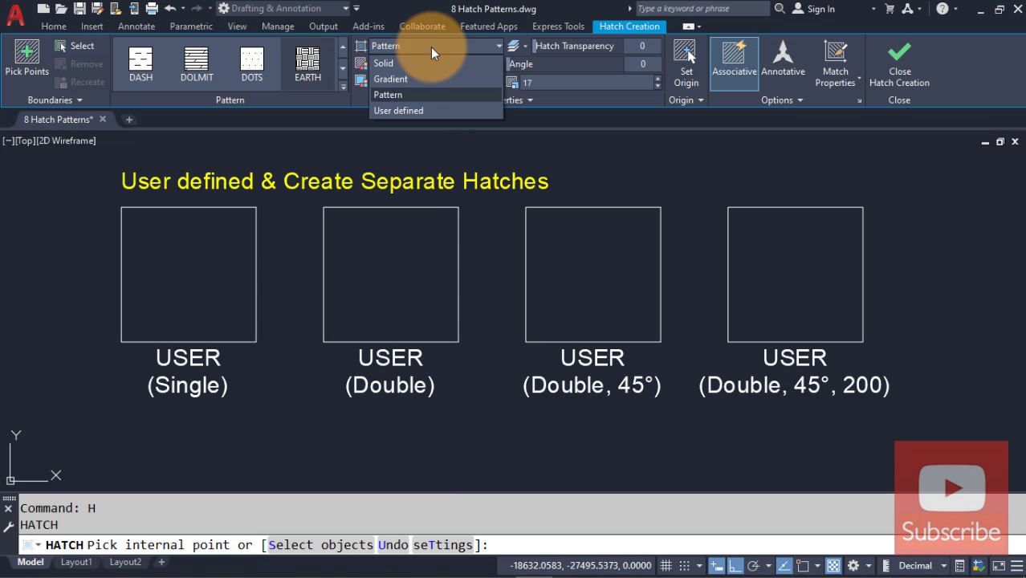
{"action": "left_click", "coordinate": [416, 112]}
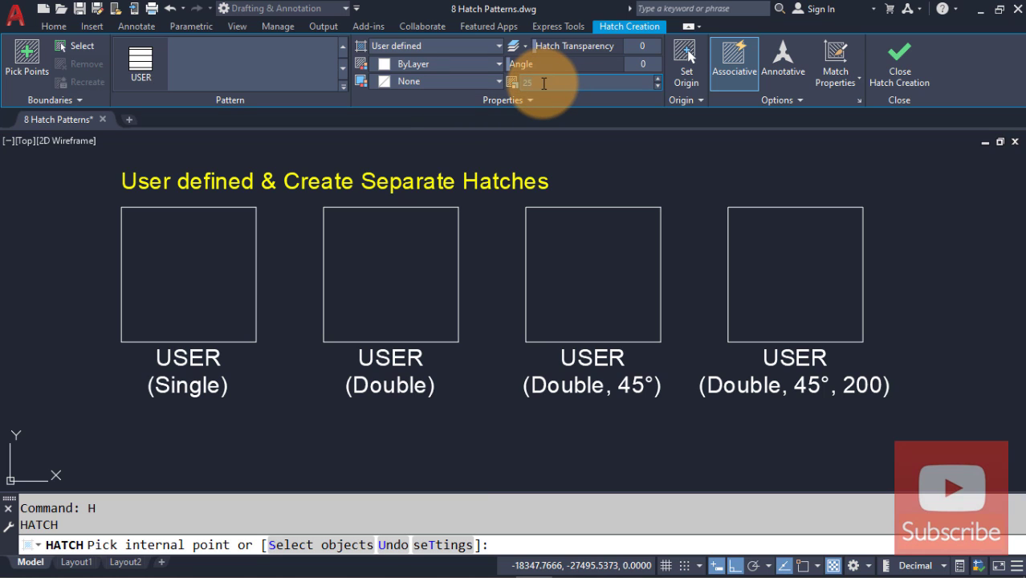
{"action": "type", "text": "00"}
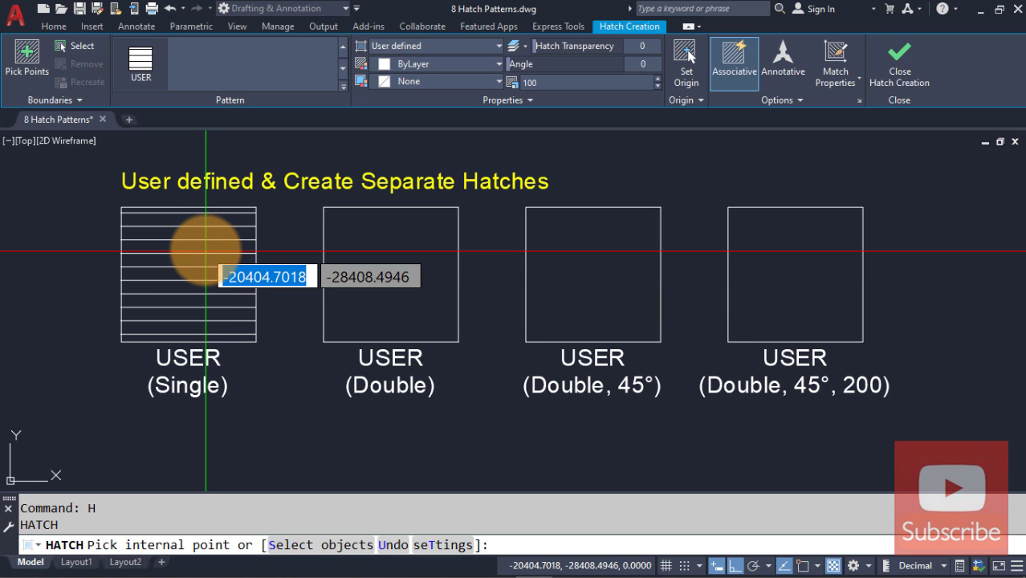
{"action": "left_click", "coordinate": [205, 249]}
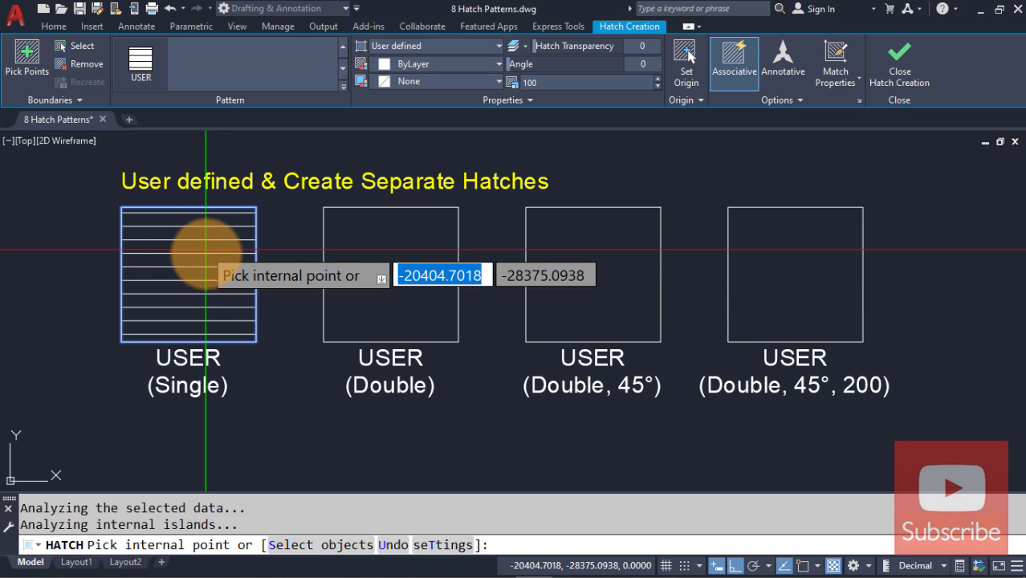
{"action": "left_click", "coordinate": [393, 258]}
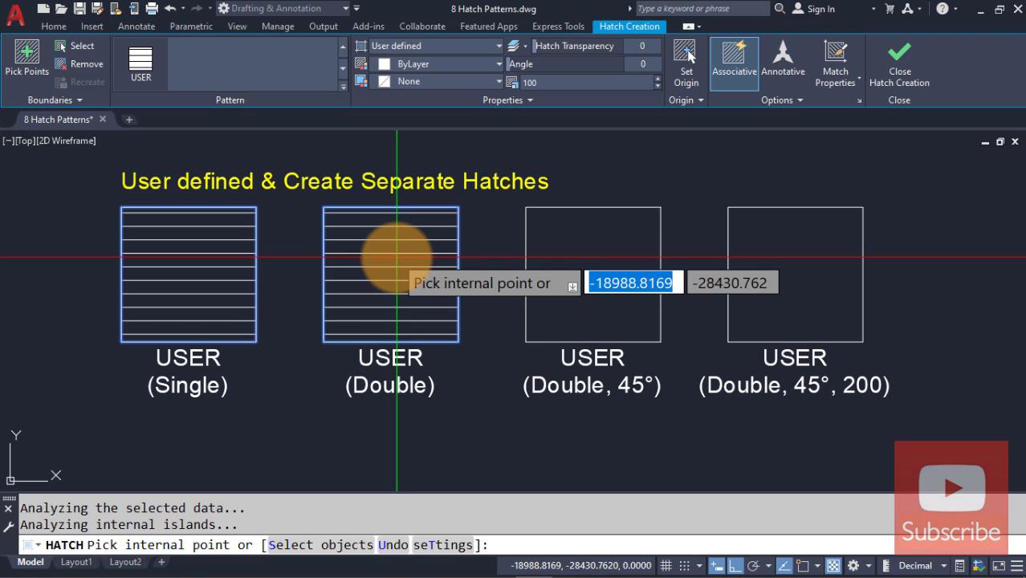
{"action": "left_click", "coordinate": [598, 274]}
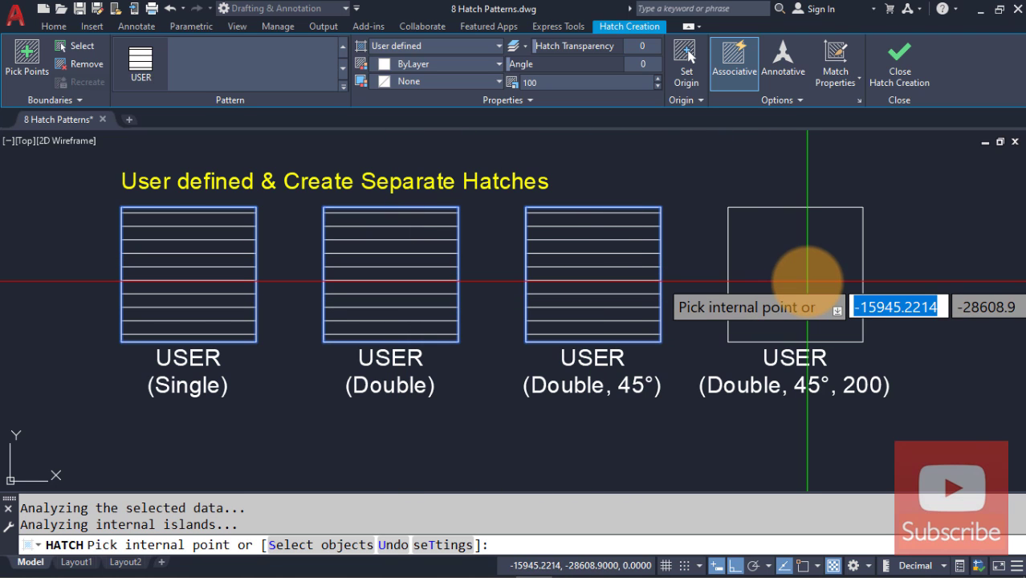
{"action": "left_click", "coordinate": [761, 271]}
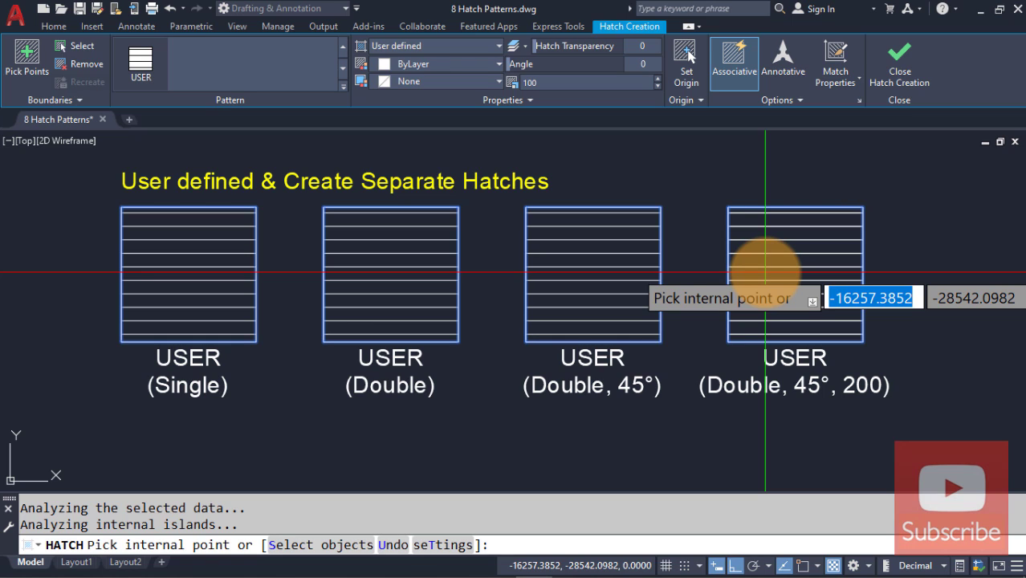
{"action": "key", "text": "Return"}
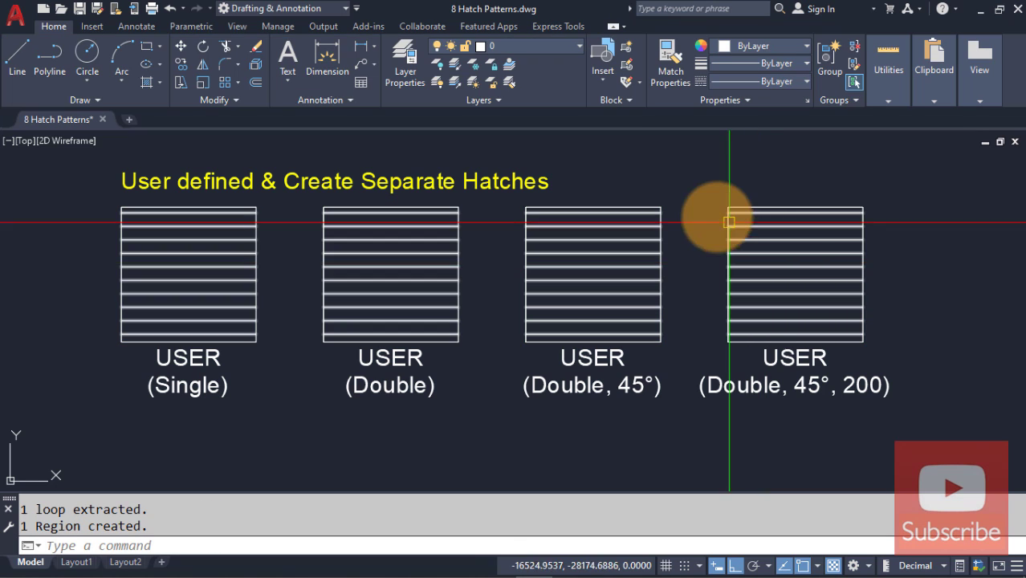
Step: Split the combined User defined hatch into separate hatches and check that the squares' hatches can be selected individually
{"action": "left_click", "coordinate": [606, 242]}
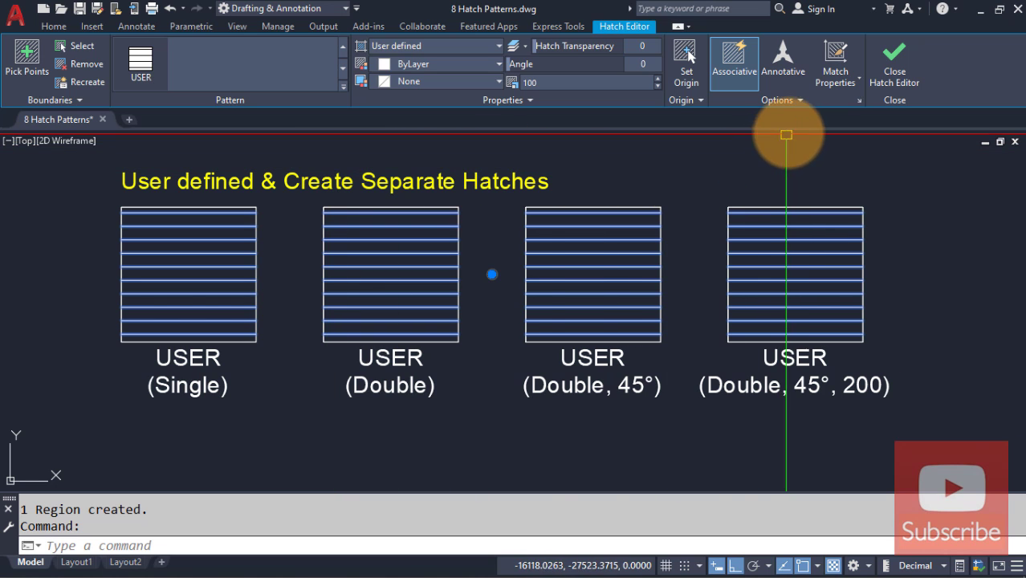
{"action": "left_click", "coordinate": [791, 100]}
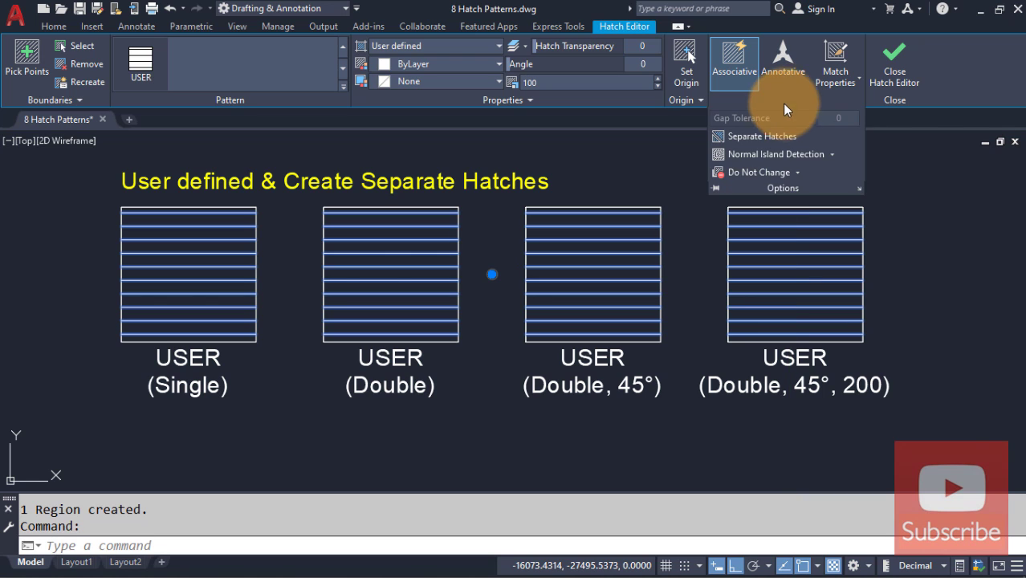
{"action": "left_click", "coordinate": [749, 137]}
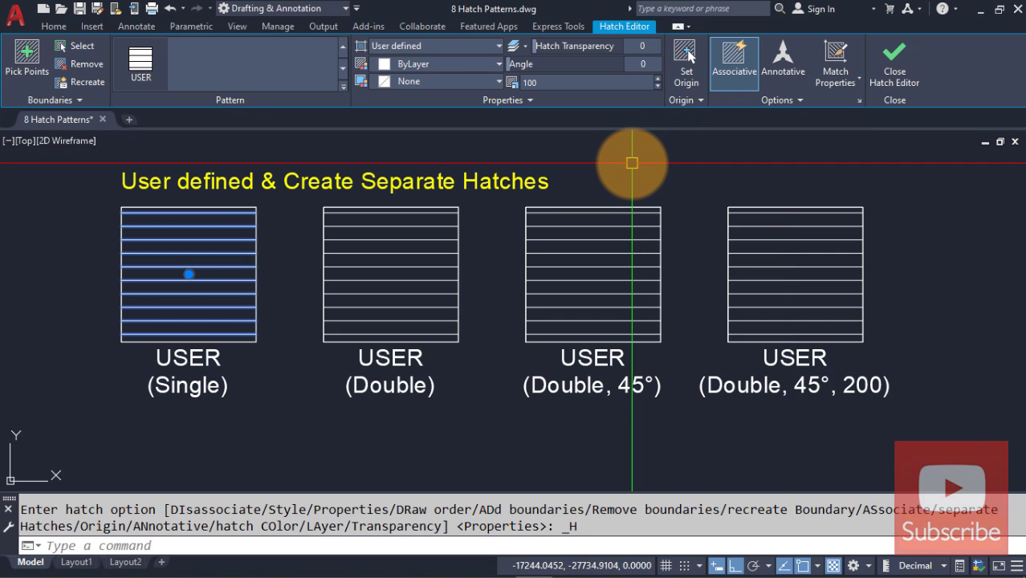
{"action": "key", "text": "Escape"}
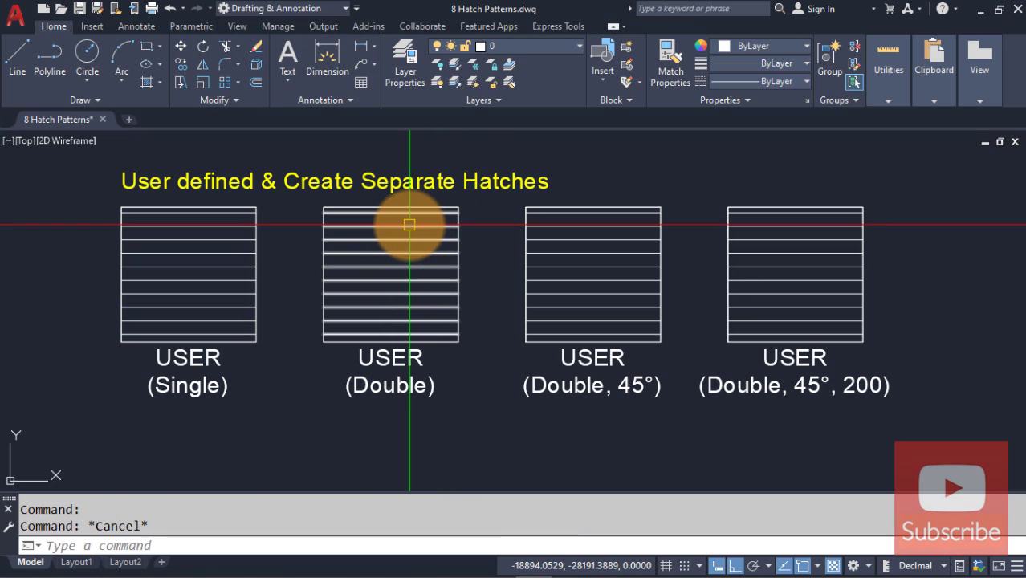
{"action": "left_click", "coordinate": [410, 224]}
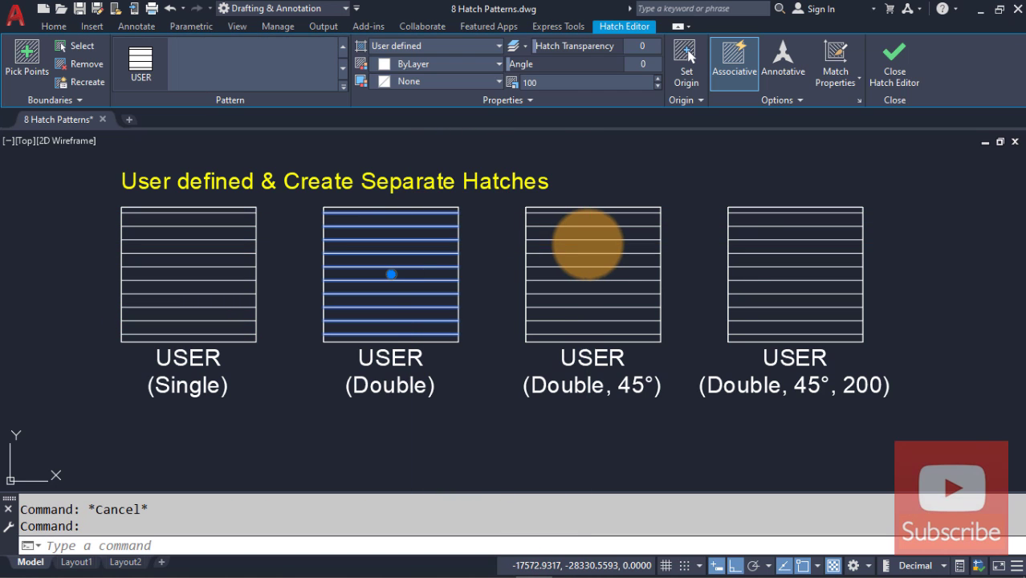
{"action": "left_click", "coordinate": [583, 237]}
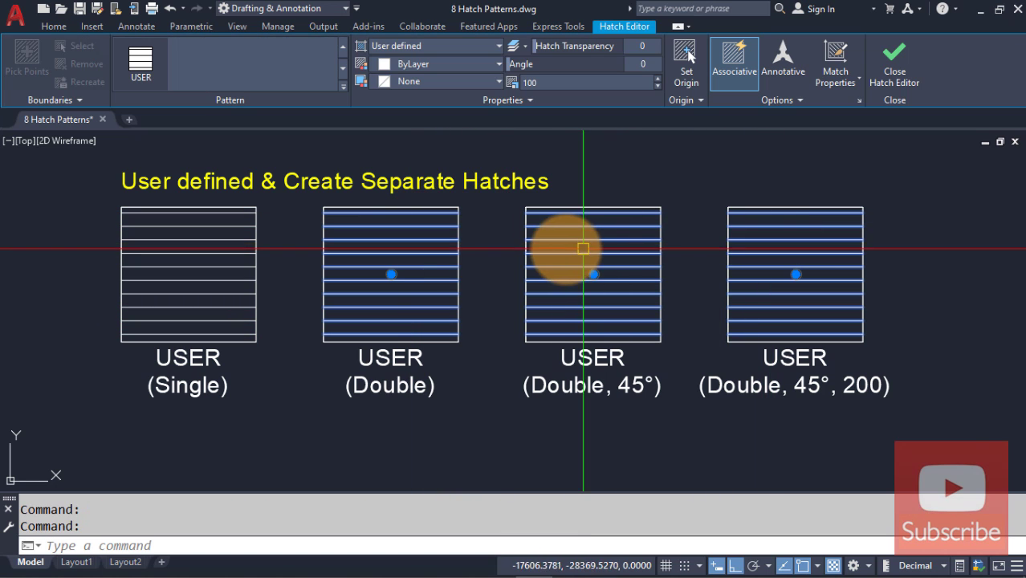
{"action": "key", "text": "Escape"}
{"action": "key", "text": "Escape"}
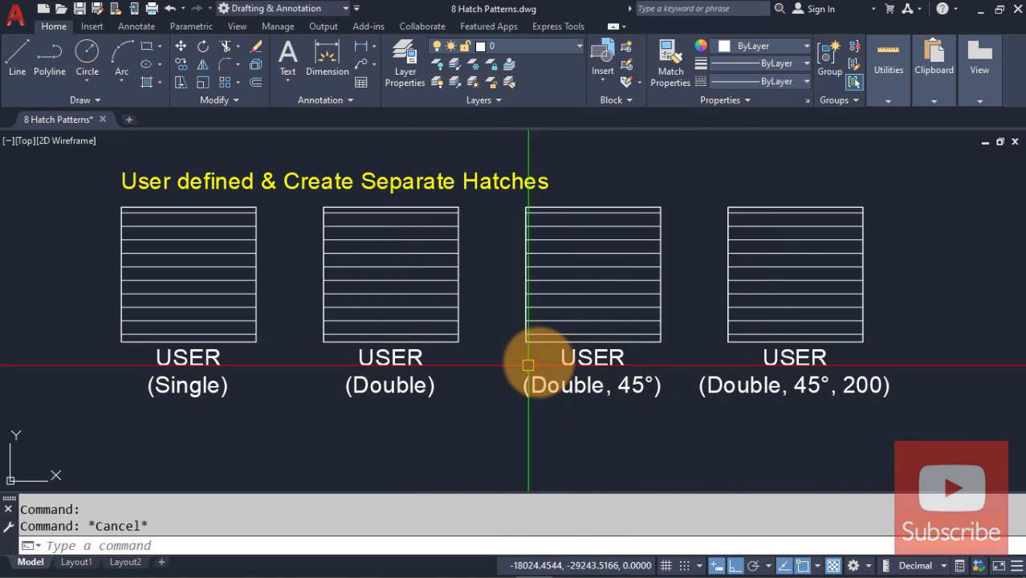
Step: Apply the Double option to the hatches in the three squares labelled Double
{"action": "left_click", "coordinate": [420, 278]}
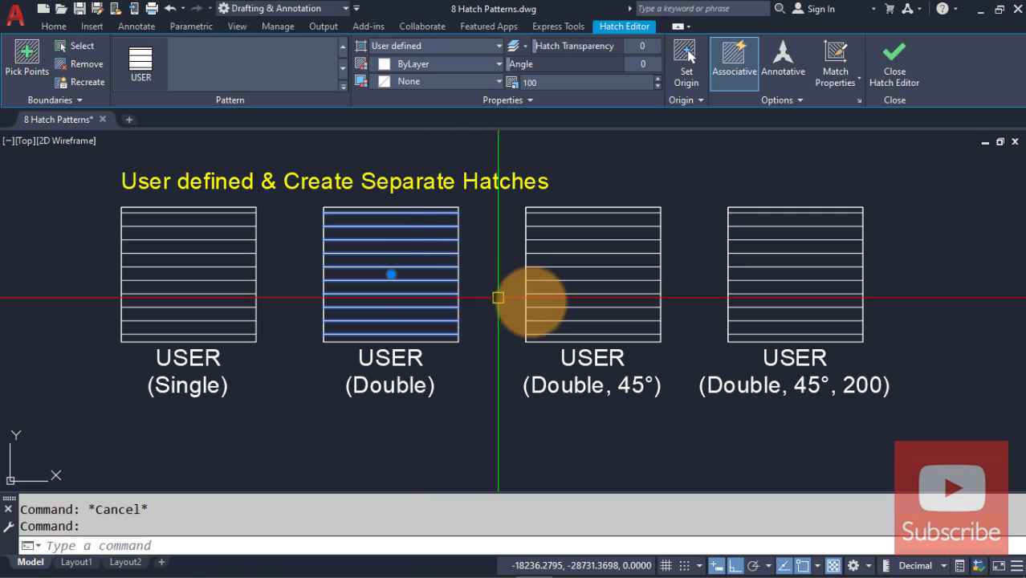
{"action": "left_click", "coordinate": [568, 286]}
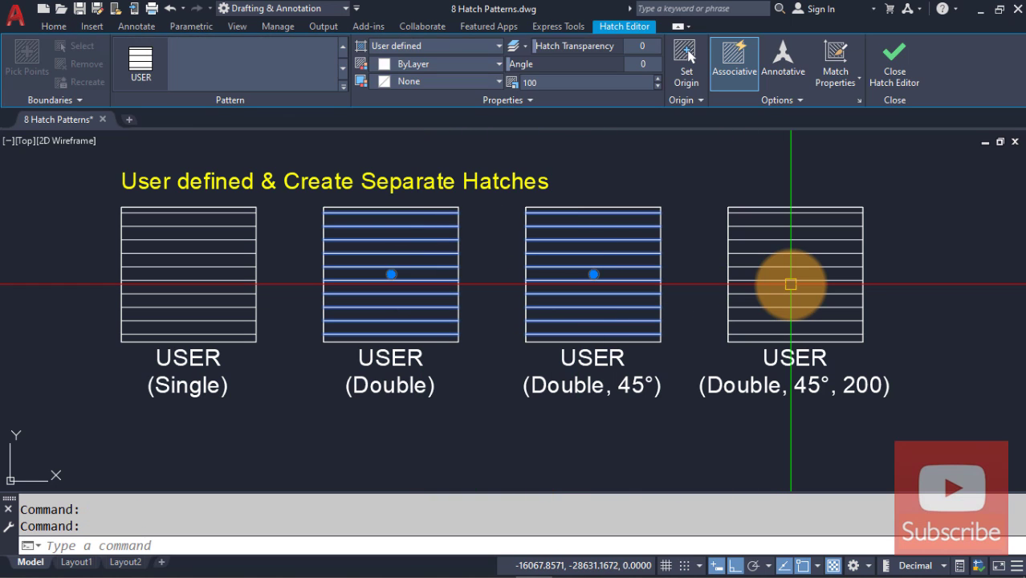
{"action": "left_click", "coordinate": [779, 285]}
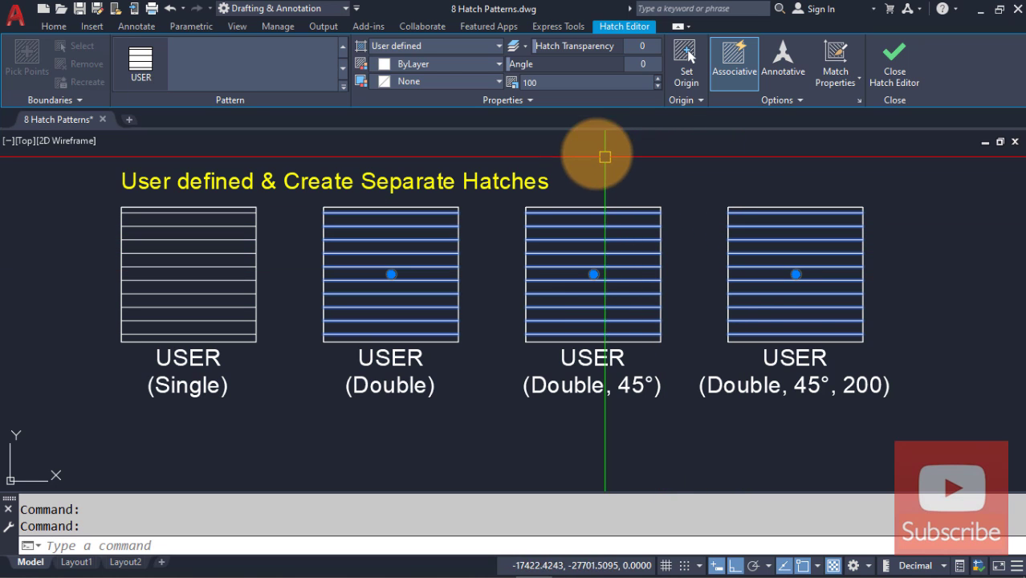
{"action": "left_click", "coordinate": [504, 100]}
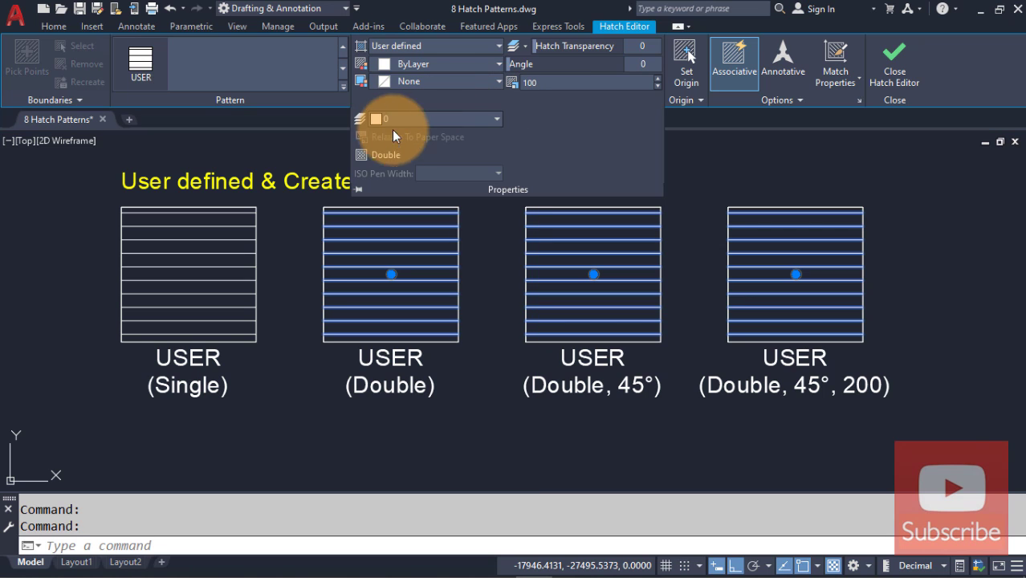
{"action": "left_click", "coordinate": [380, 155]}
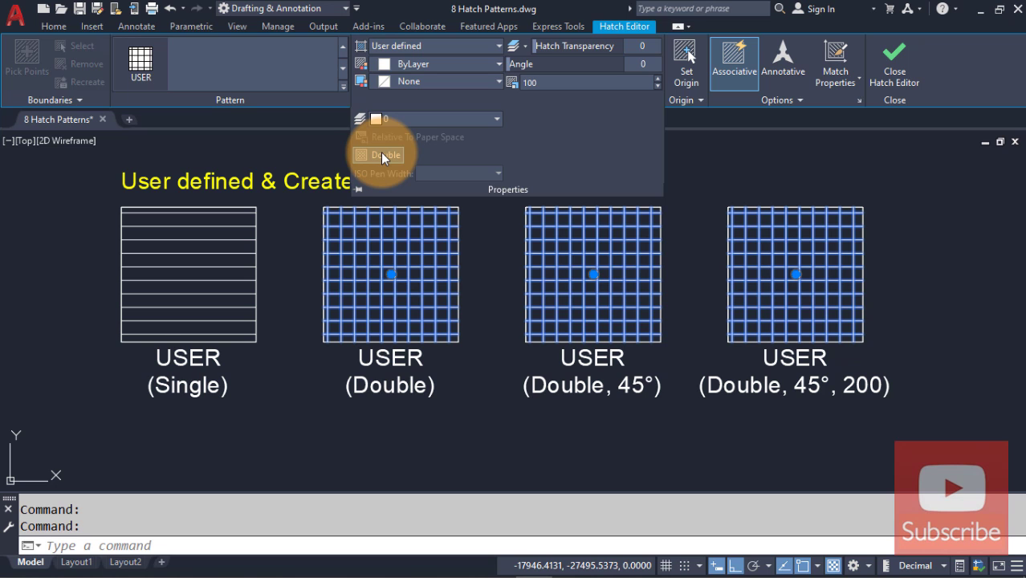
{"action": "key", "text": "Escape"}
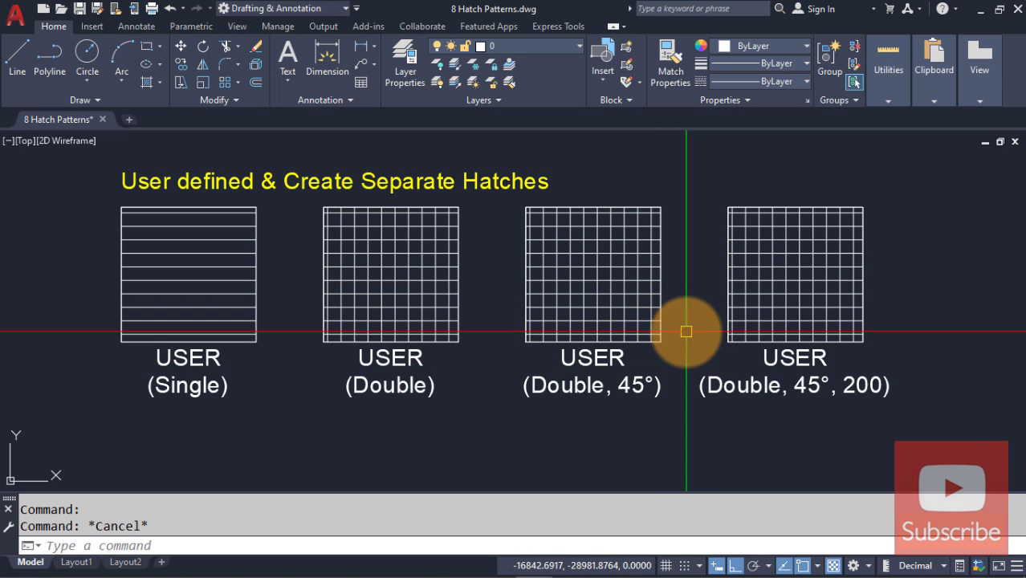
Step: Set the angle of the hatches in the (Double, 45°) and (Double, 45°, 200) squares to 45
{"action": "left_click", "coordinate": [637, 292]}
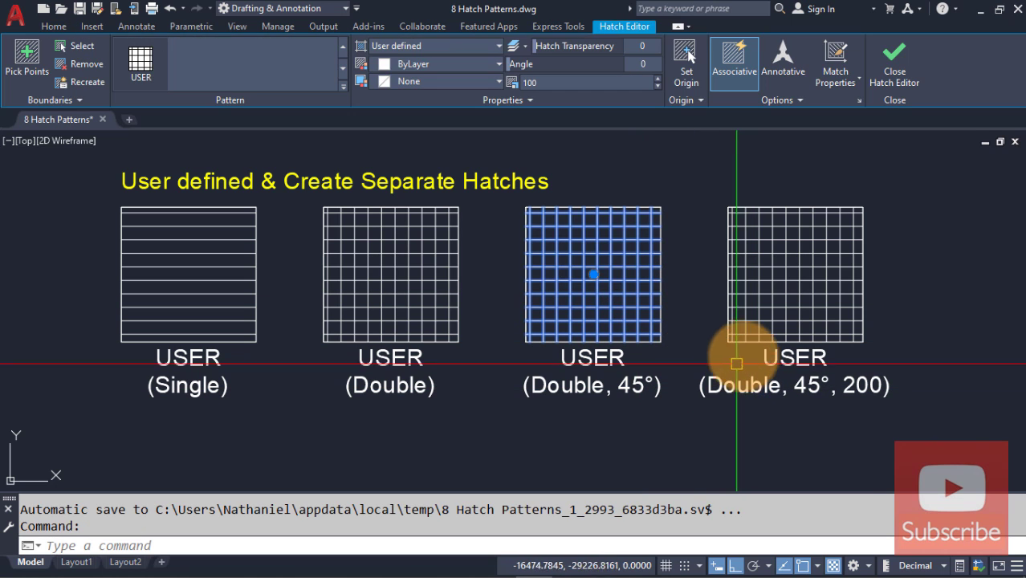
{"action": "left_click", "coordinate": [796, 268]}
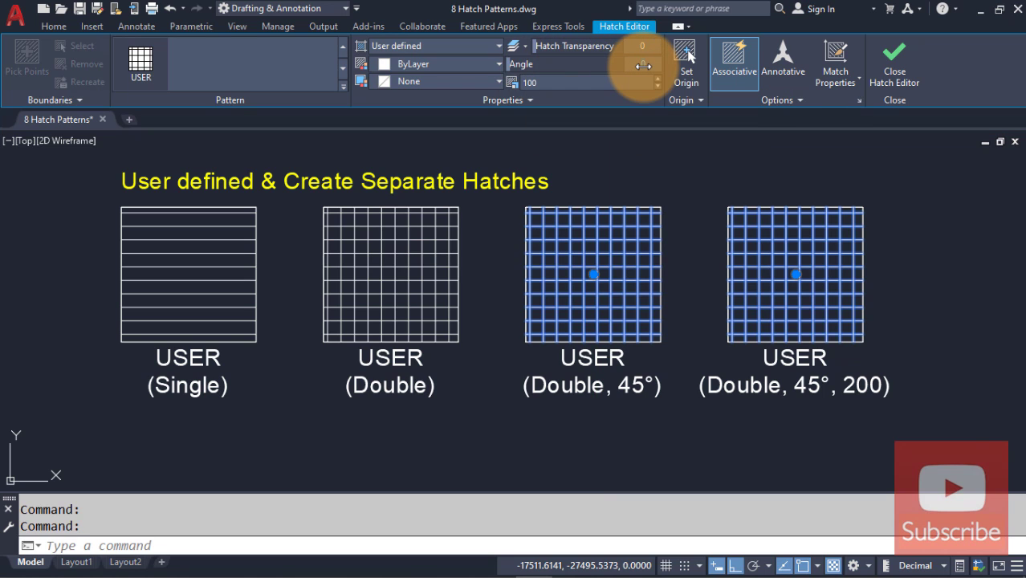
{"action": "type", "text": "5"}
{"action": "key", "text": "Return"}
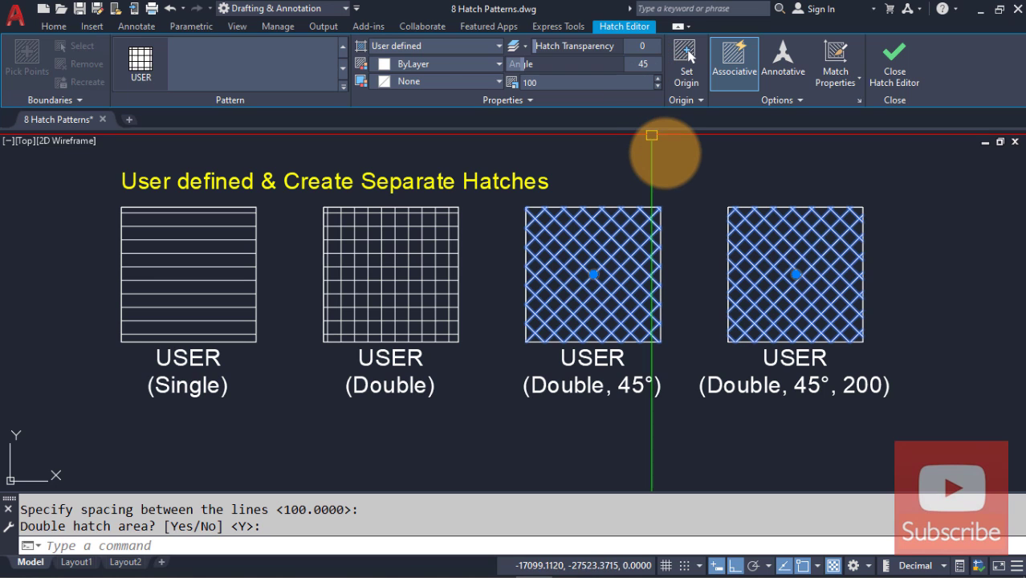
{"action": "key", "text": "Escape"}
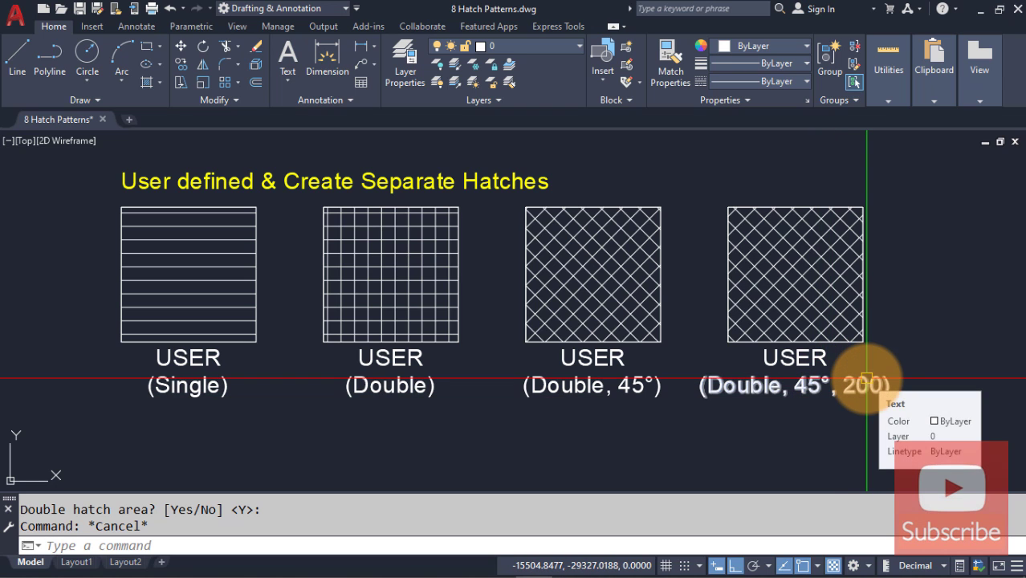
Step: Set the hatch spacing in the USER (Double, 45°, 200) square to 200
{"action": "left_click", "coordinate": [789, 283]}
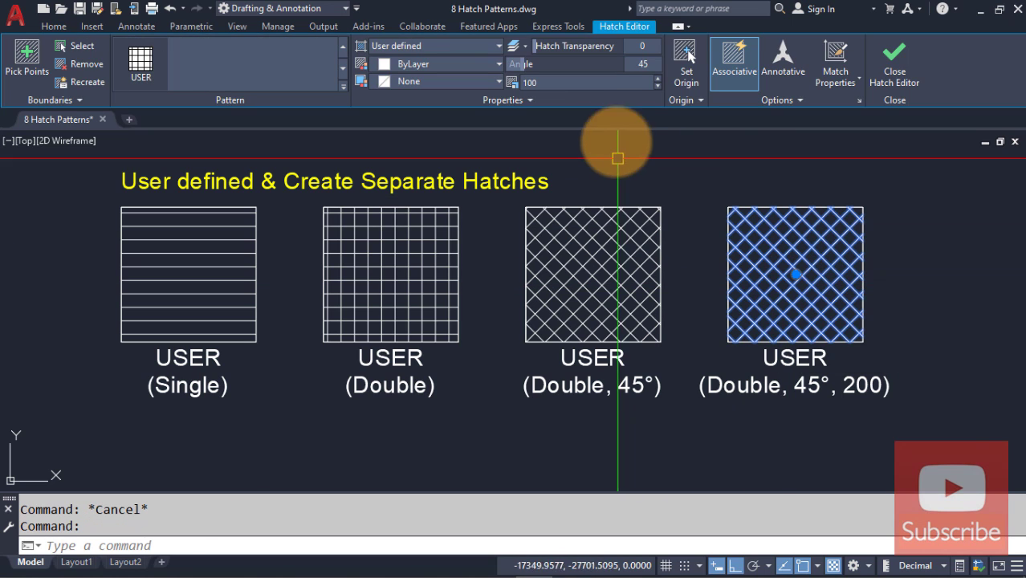
{"action": "left_click", "coordinate": [626, 81]}
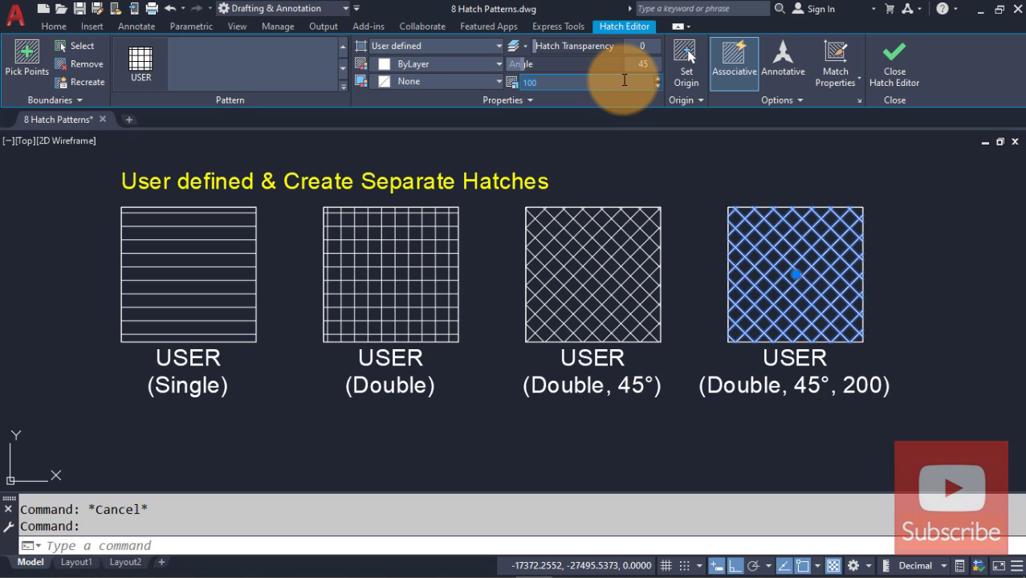
{"action": "type", "text": "200"}
{"action": "key", "text": "Return"}
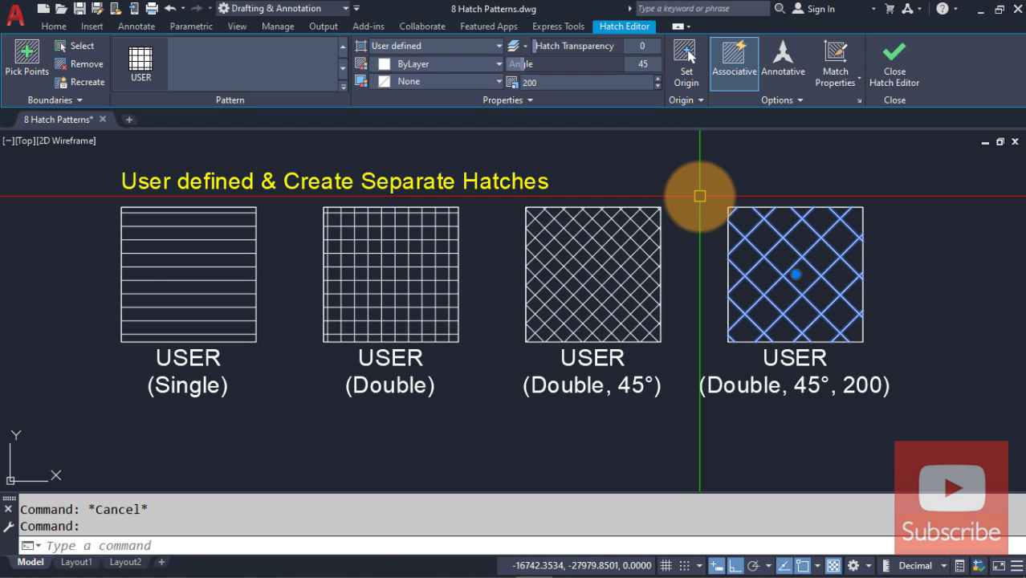
{"action": "key", "text": "Escape"}
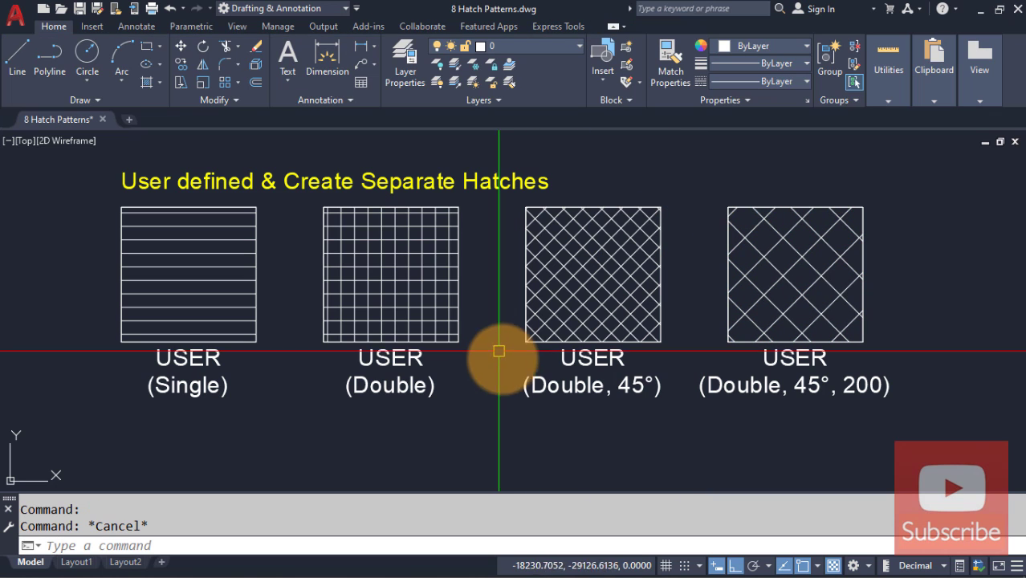
Step: Bring the Origin panel group of squares into a closer view
{"action": "middle_click_drag", "start_coordinate": [486, 425], "coordinate": [481, 196]}
{"action": "mouse_move", "coordinate": [482, 389]}
{"action": "middle_mouse_down"}
{"action": "mouse_move", "coordinate": [483, 307]}
{"action": "mouse_move", "coordinate": [531, 150]}
{"action": "mouse_move", "coordinate": [553, 196]}
{"action": "middle_mouse_up"}
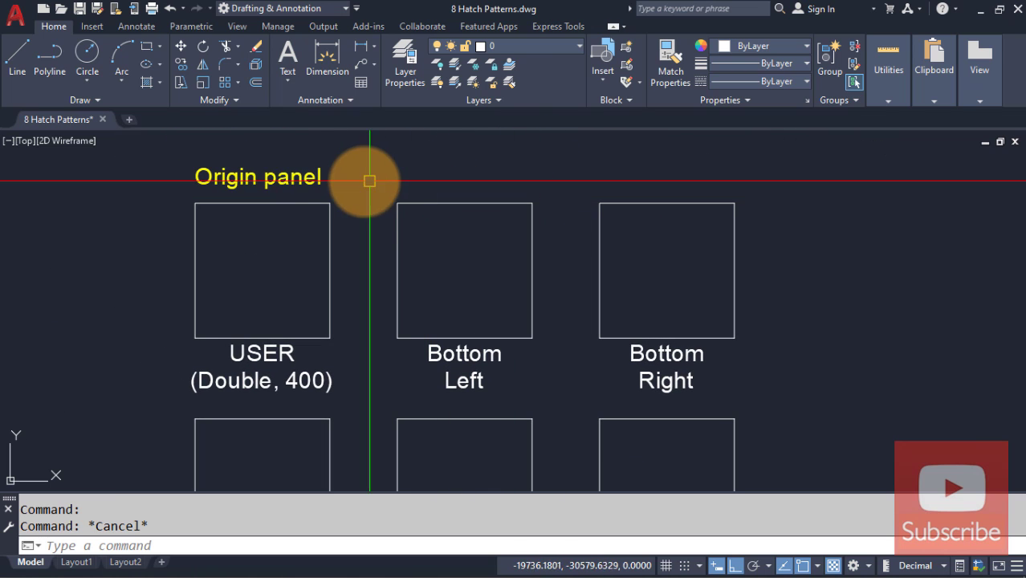
{"action": "type", "text": "z"}
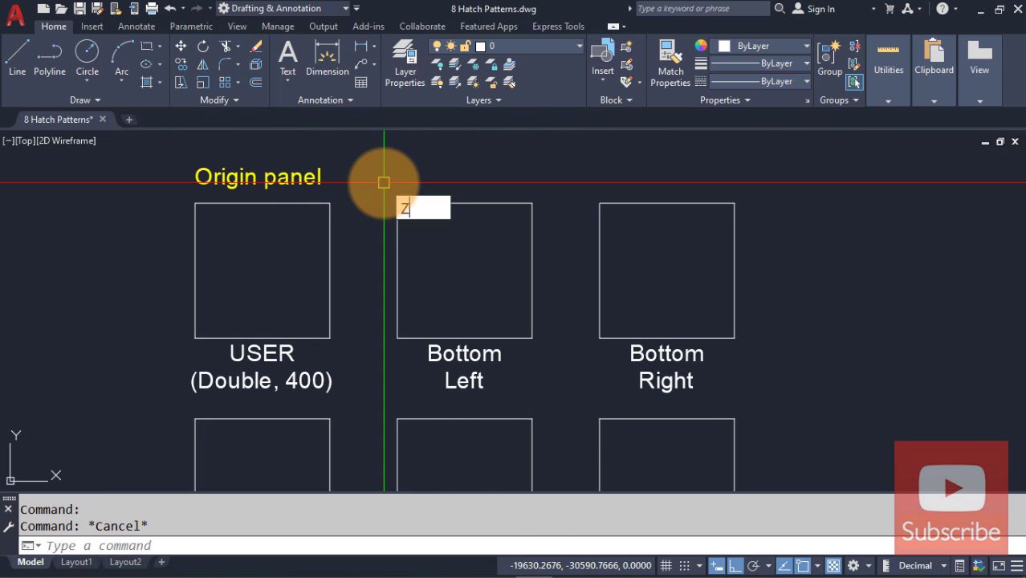
{"action": "key", "text": "Return"}
{"action": "key", "text": "Return"}
{"action": "left_click_drag", "start_coordinate": [364, 305], "coordinate": [339, 252]}
{"action": "middle_click_drag", "start_coordinate": [339, 252], "coordinate": [383, 293]}
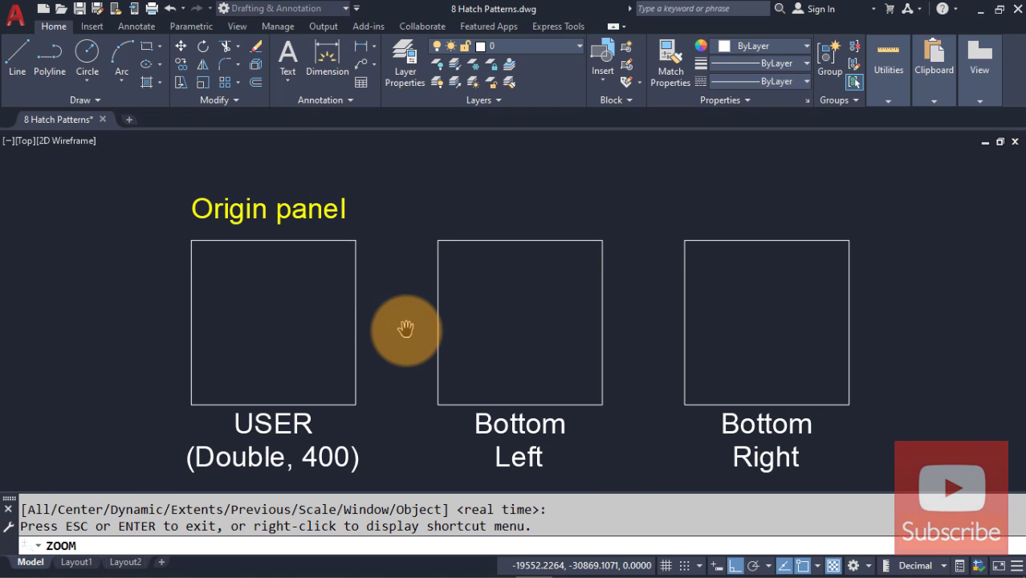
{"action": "key", "text": "Escape"}
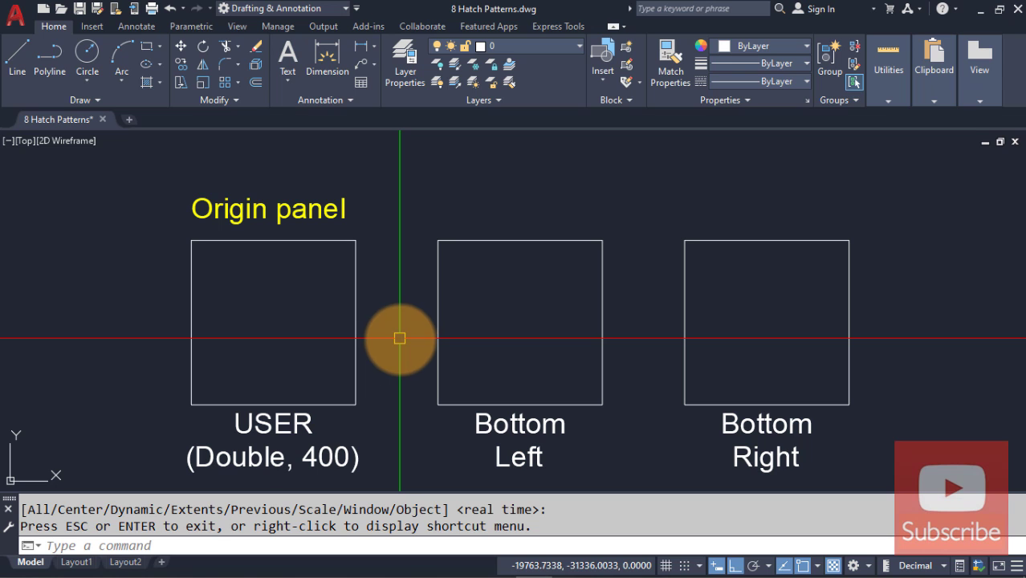
{"action": "key", "text": "Return"}
{"action": "key", "text": "Return"}
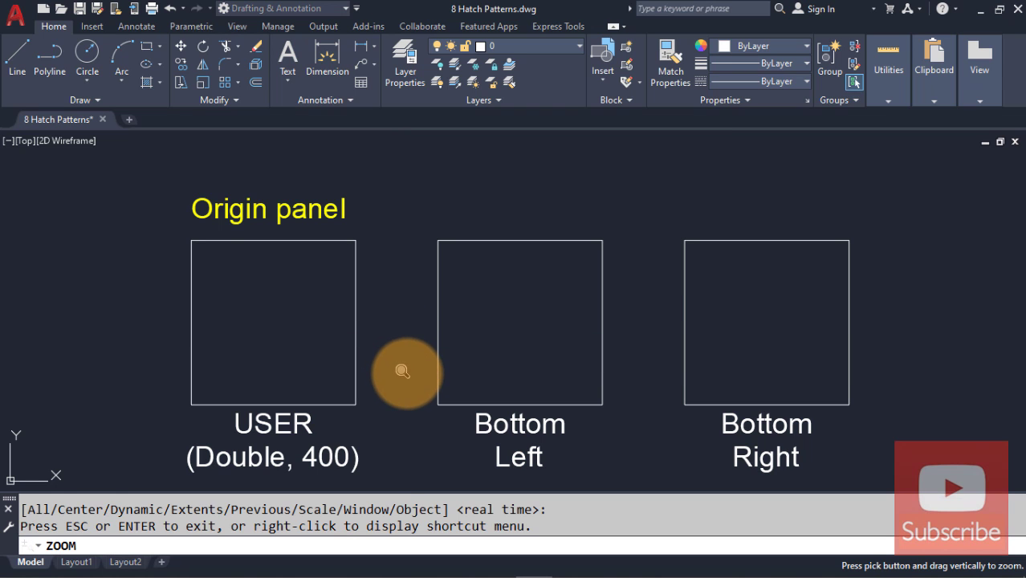
{"action": "left_click_drag", "start_coordinate": [403, 366], "coordinate": [398, 332]}
{"action": "middle_click_drag", "start_coordinate": [399, 332], "coordinate": [407, 308]}
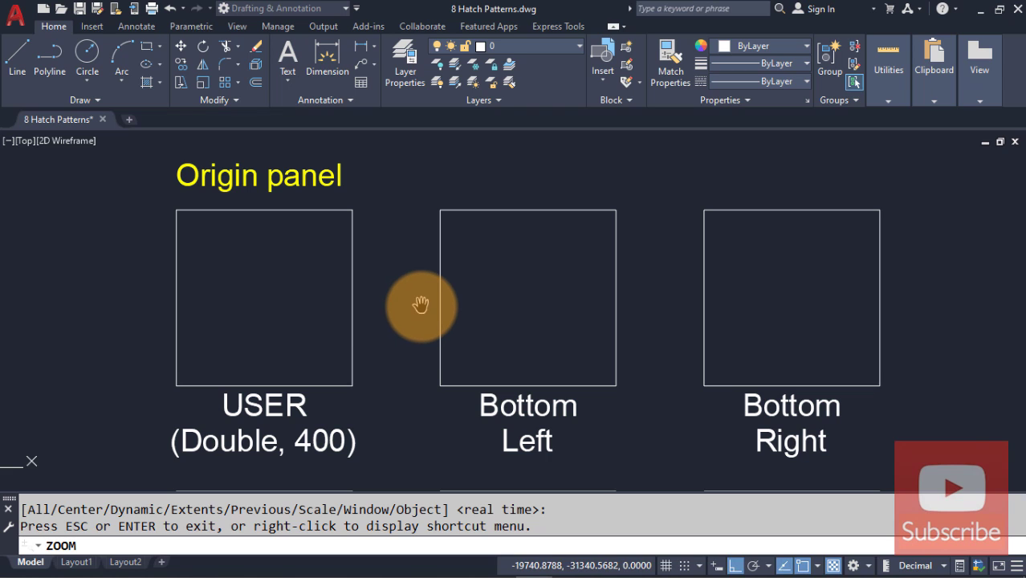
{"action": "key", "text": "Escape"}
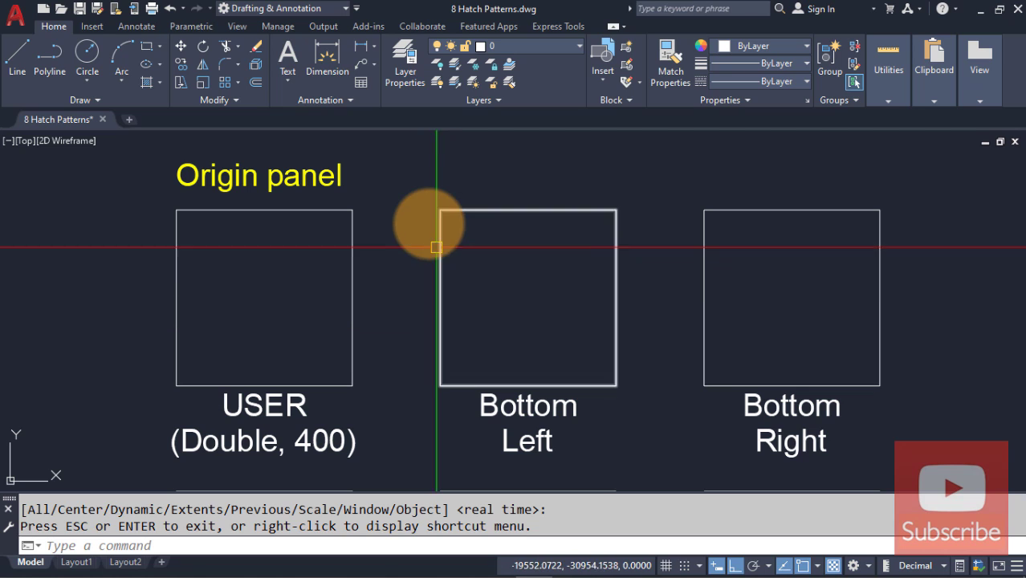
Step: Fill the USER (Double, 400), Bottom Left and Bottom Right squares with a User defined Double hatch at a spacing of 400
{"action": "type", "text": "h"}
{"action": "key", "text": "Return"}
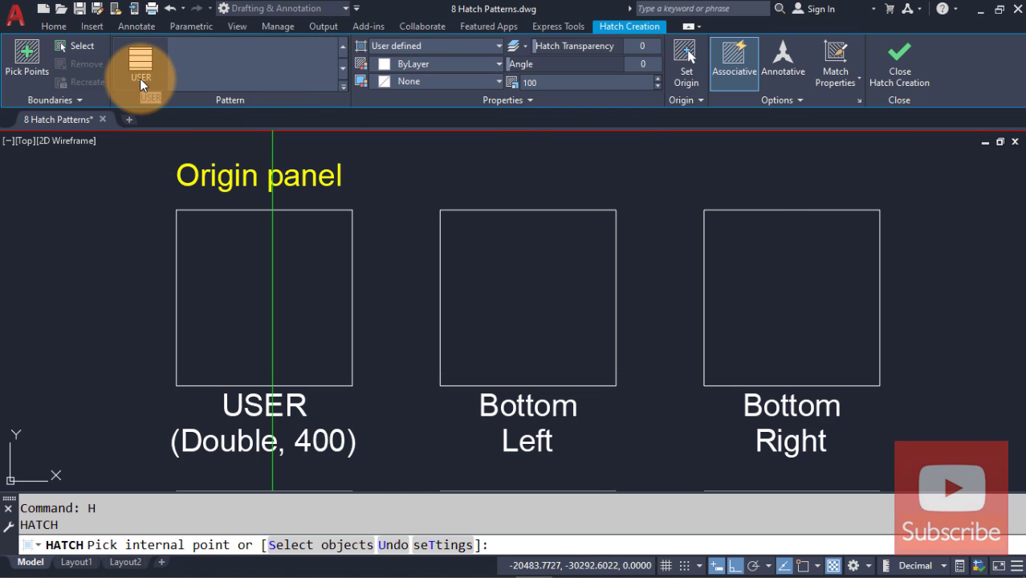
{"action": "left_click", "coordinate": [500, 100]}
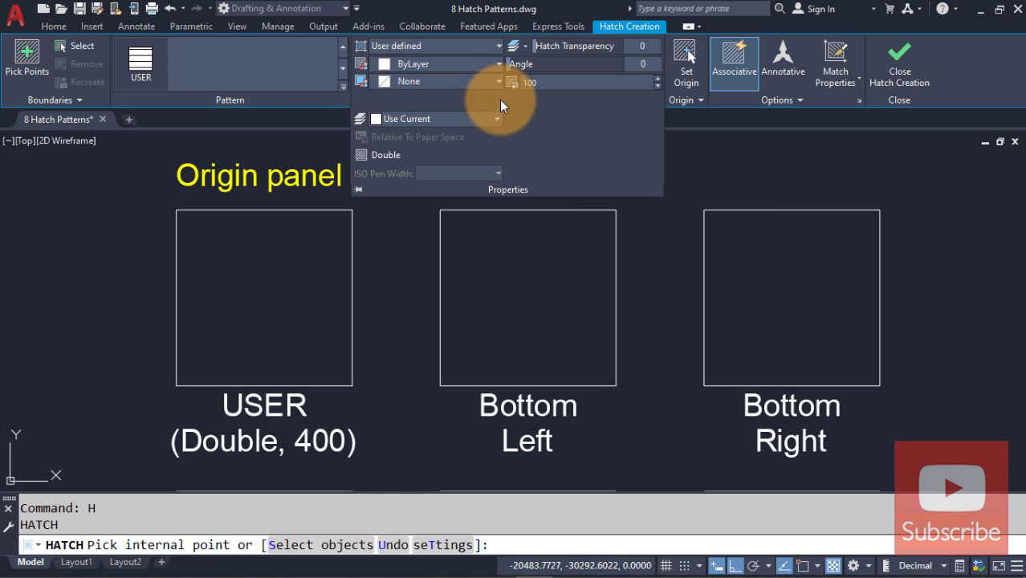
{"action": "left_click", "coordinate": [387, 155]}
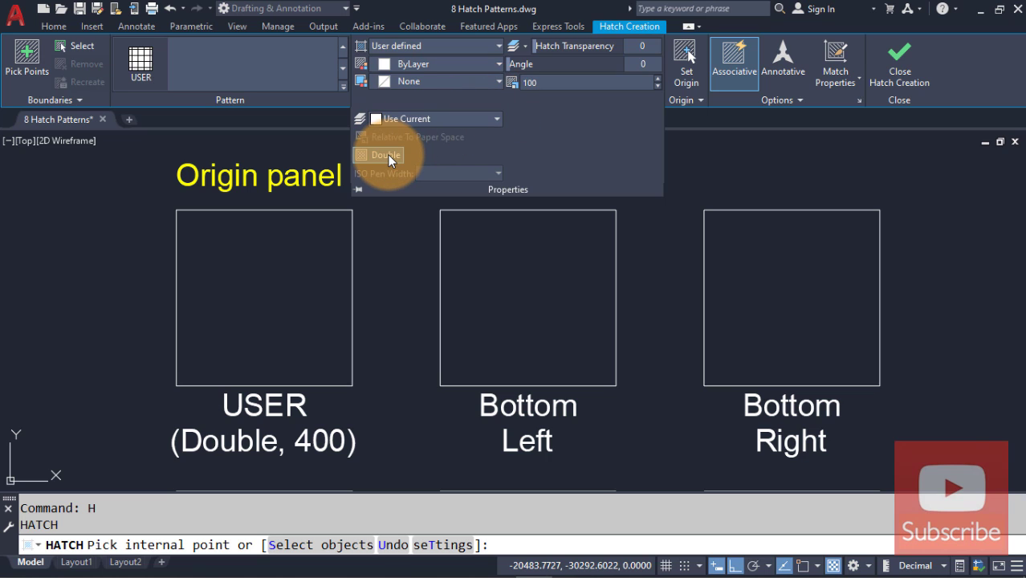
{"action": "double_click", "coordinate": [568, 82]}
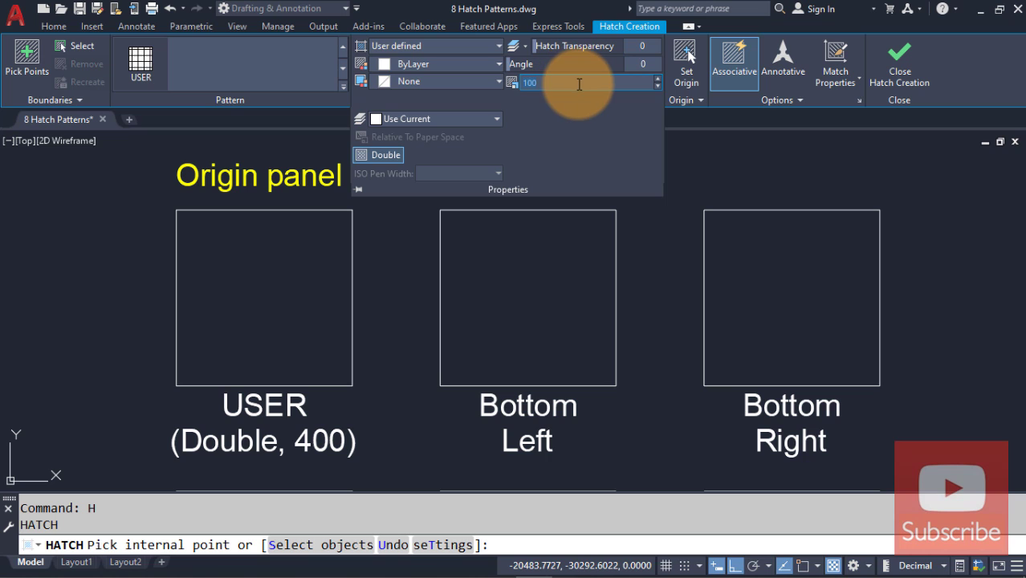
{"action": "type", "text": "40"}
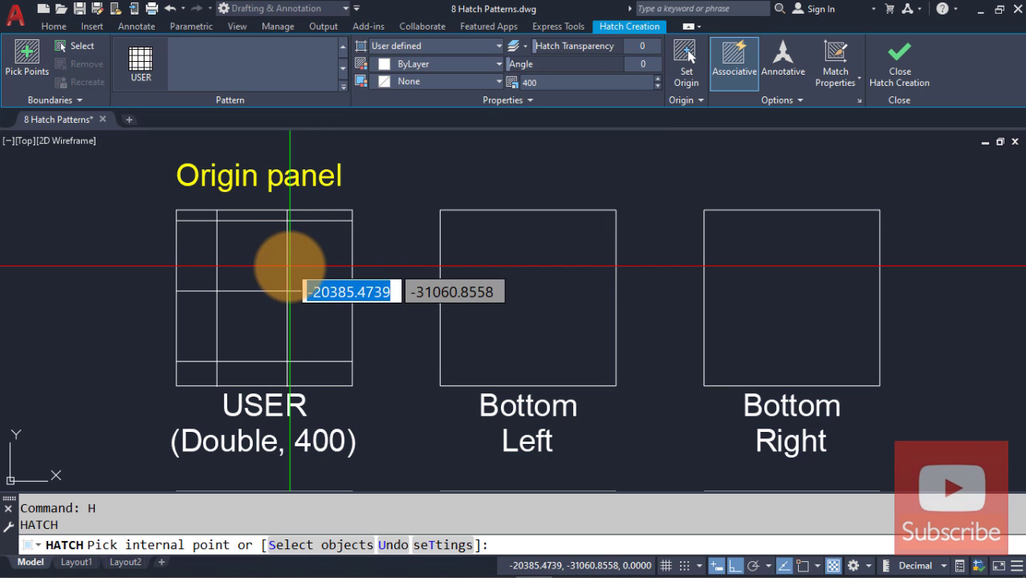
{"action": "left_click", "coordinate": [259, 261]}
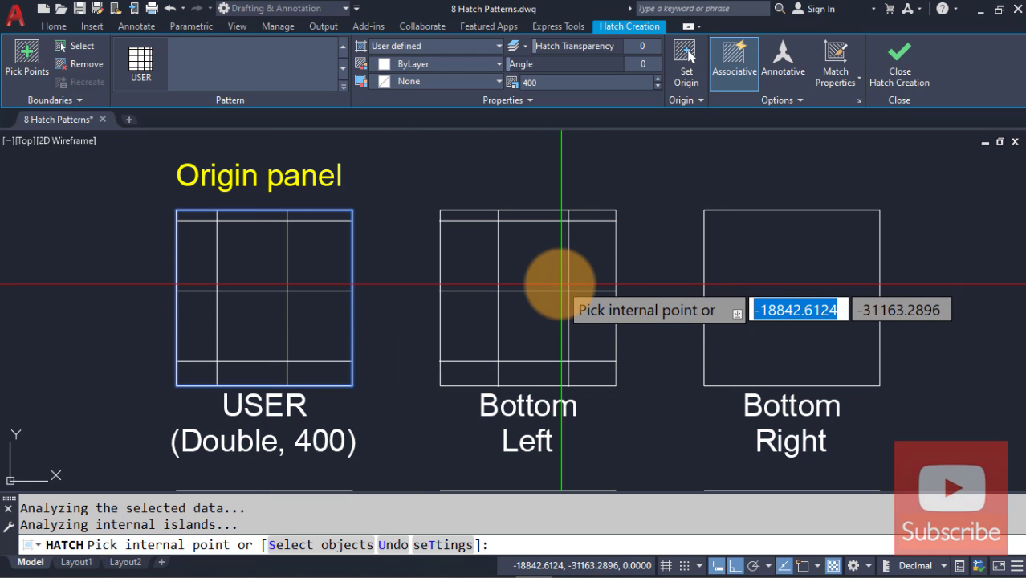
{"action": "left_click", "coordinate": [551, 278]}
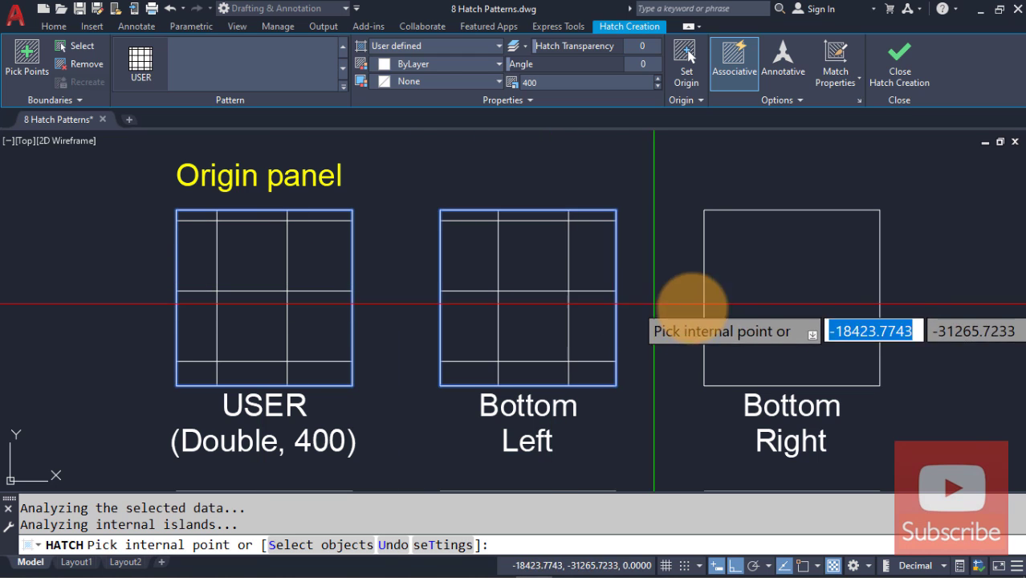
{"action": "left_click", "coordinate": [783, 285]}
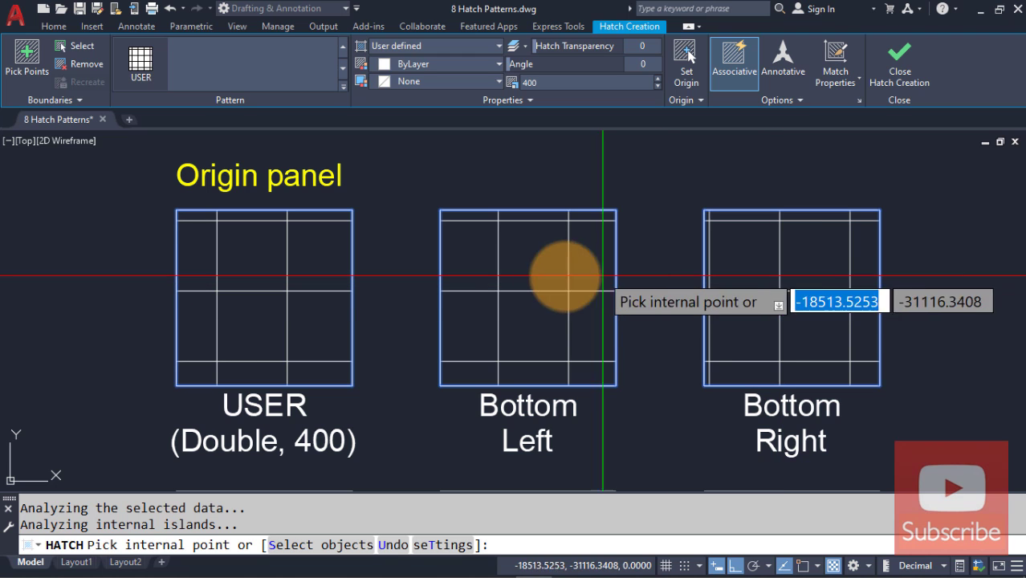
{"action": "left_click", "coordinate": [779, 101]}
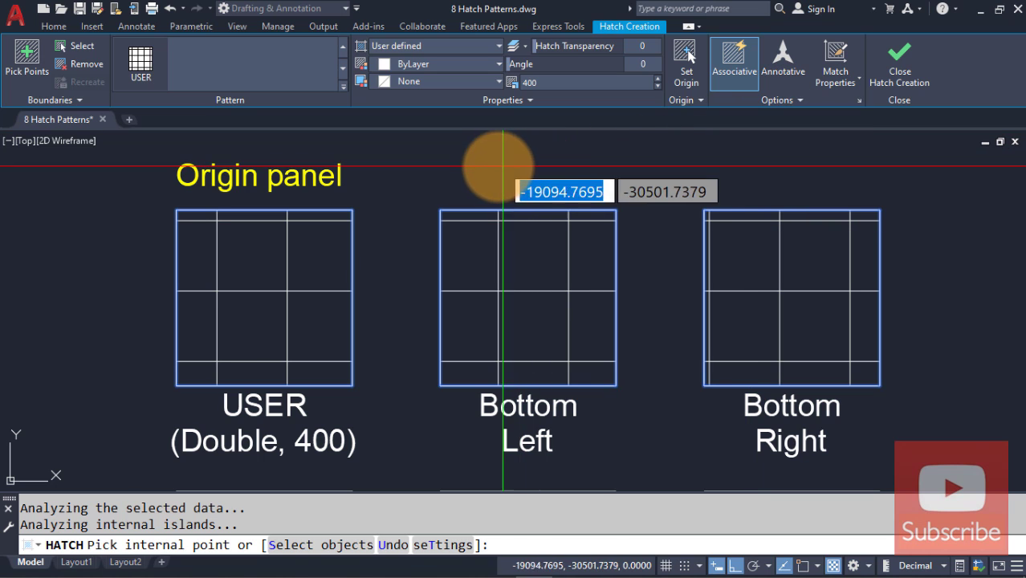
Step: Add the two Top squares and the Center square in the lower row to the hatch and finish it
{"action": "middle_click_drag", "start_coordinate": [406, 316], "coordinate": [429, 151]}
{"action": "middle_click_drag", "start_coordinate": [400, 265], "coordinate": [408, 238]}
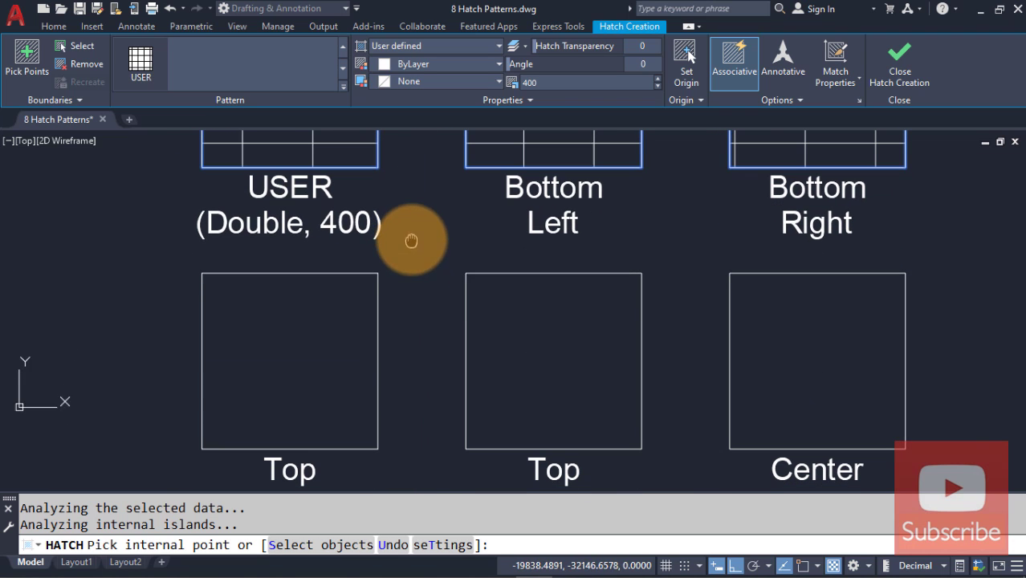
{"action": "left_click", "coordinate": [303, 337]}
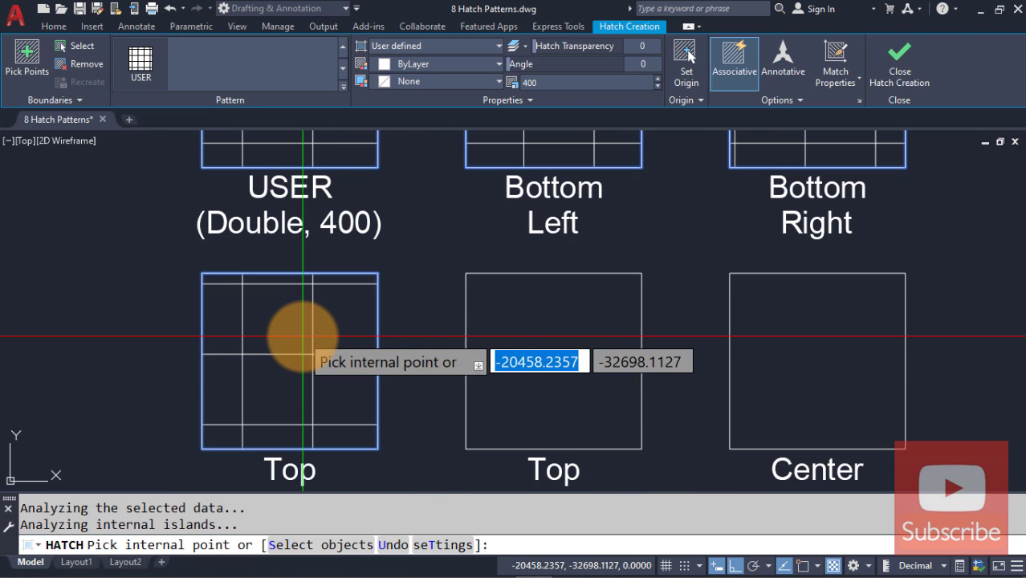
{"action": "left_click", "coordinate": [565, 339]}
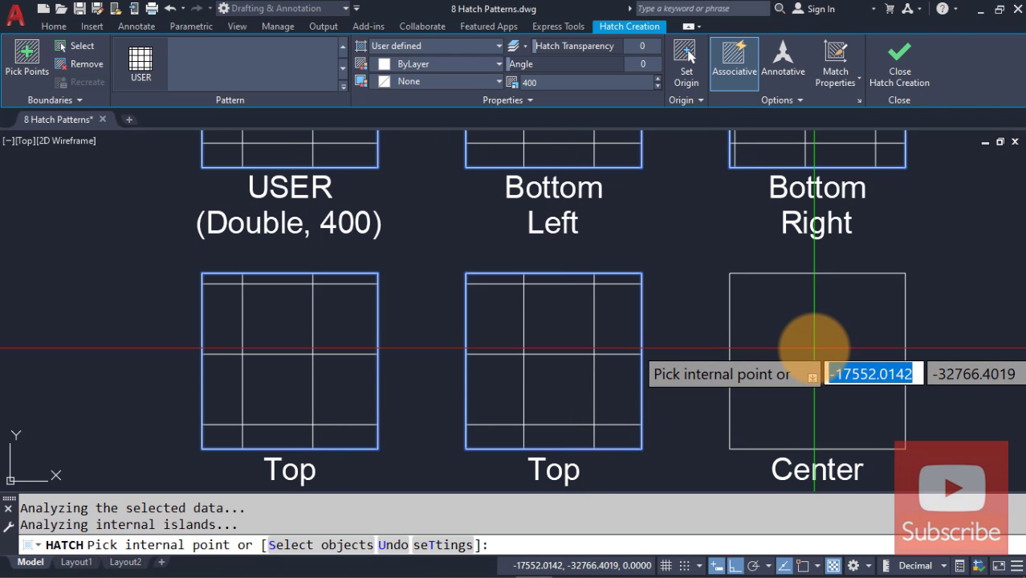
{"action": "left_click", "coordinate": [795, 344]}
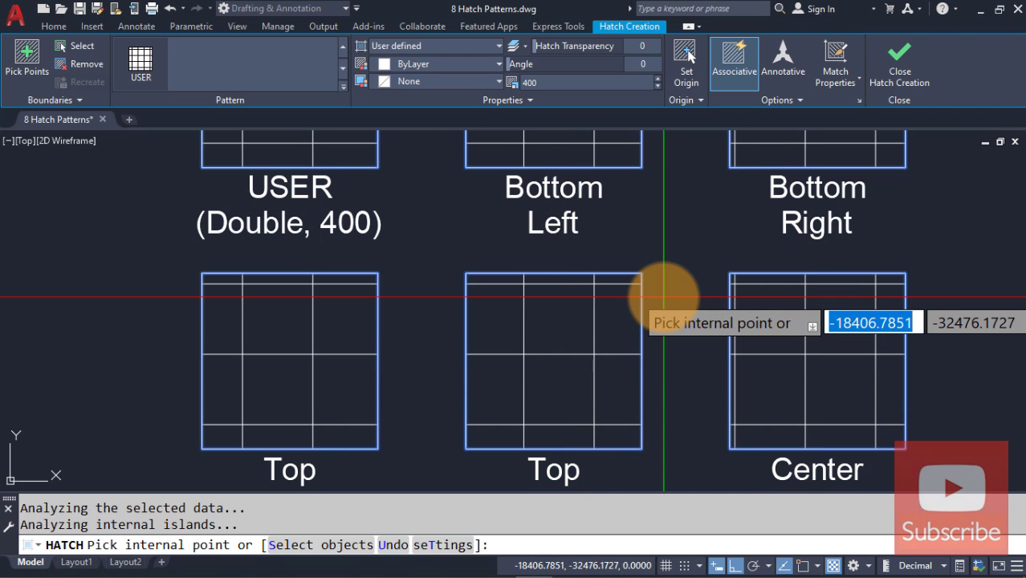
{"action": "key", "text": "Return"}
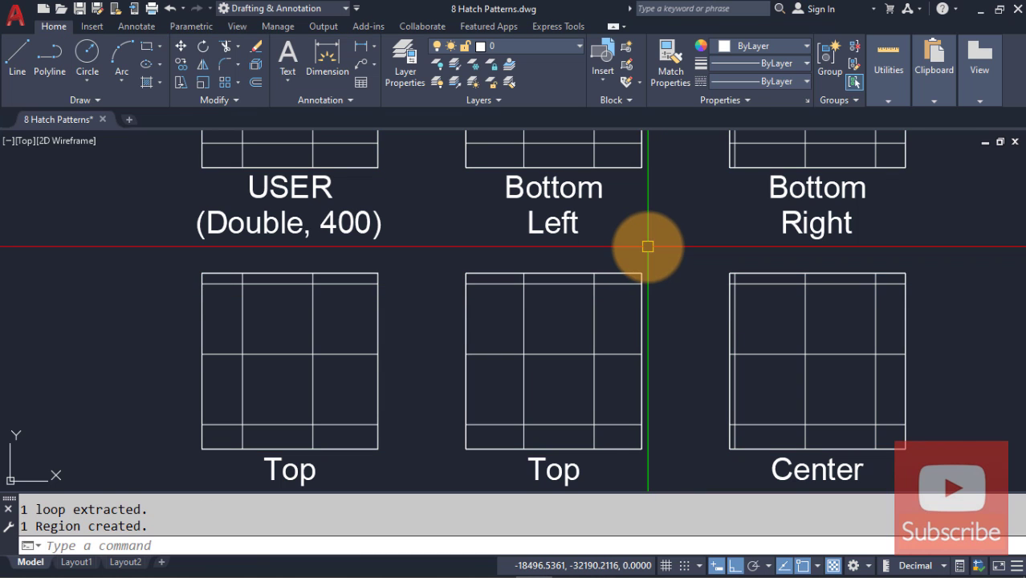
Step: Check that the hatches in the three upper Origin panel squares can be selected individually
{"action": "mouse_move", "coordinate": [648, 245]}
{"action": "middle_mouse_down"}
{"action": "mouse_move", "coordinate": [586, 346]}
{"action": "mouse_move", "coordinate": [572, 405]}
{"action": "middle_mouse_up"}
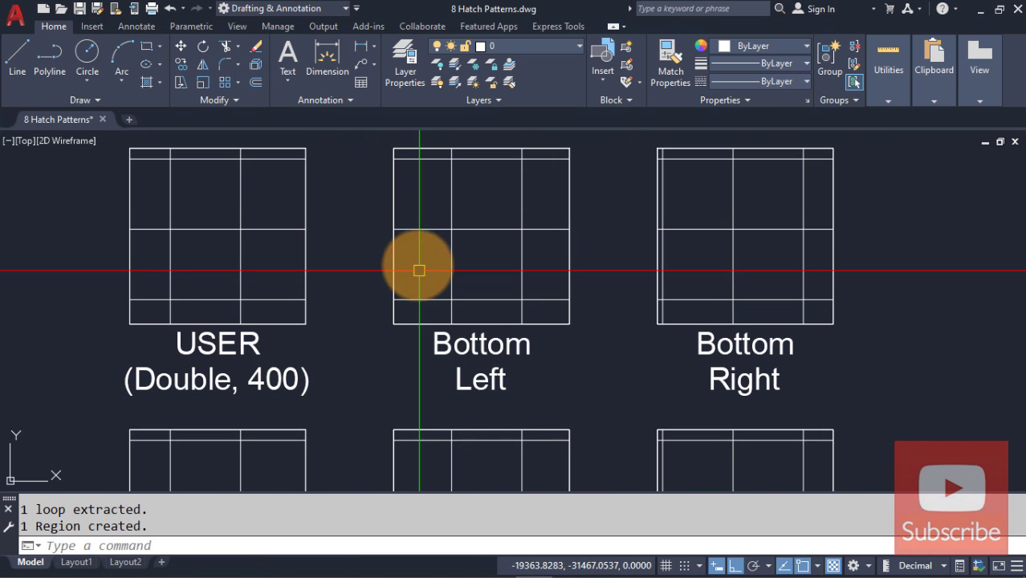
{"action": "left_click", "coordinate": [452, 227]}
{"action": "left_click", "coordinate": [275, 223]}
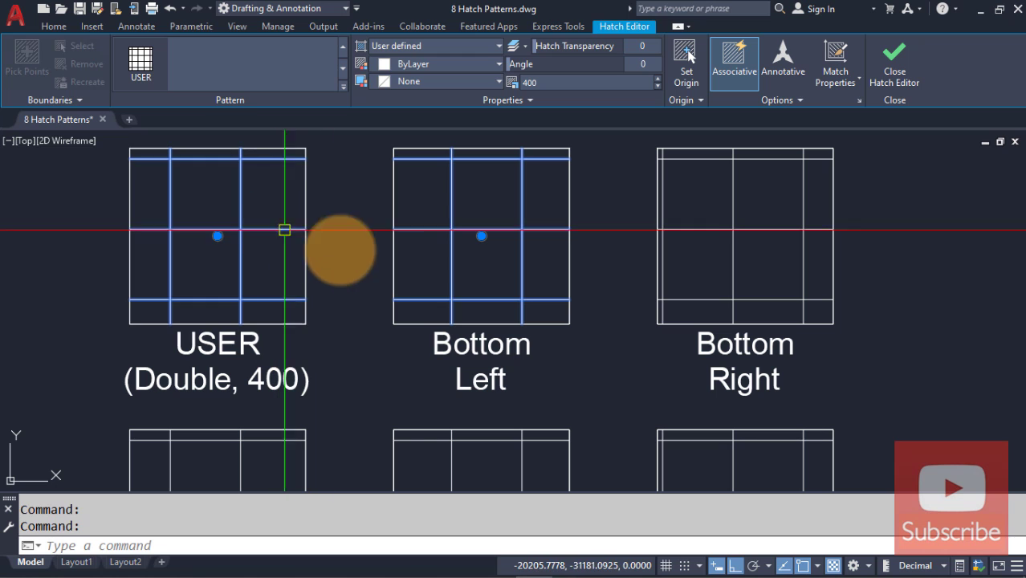
{"action": "left_click", "coordinate": [686, 226]}
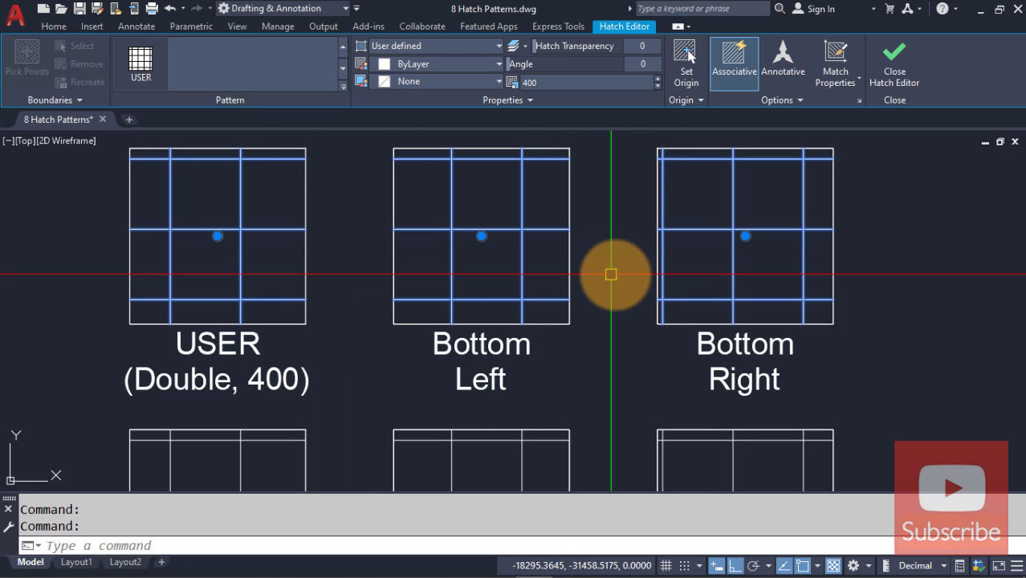
{"action": "key", "text": "Escape"}
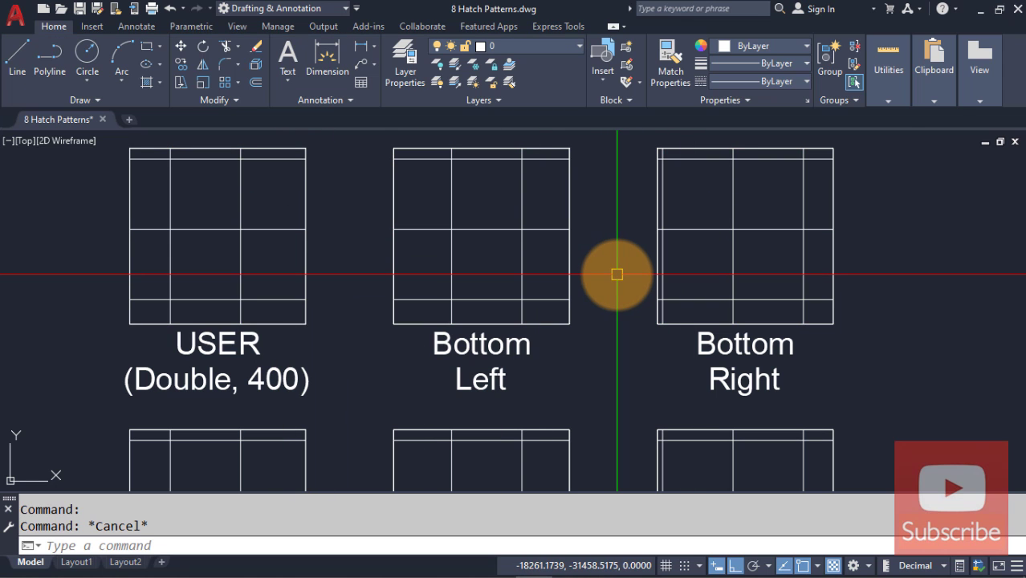
Step: Examine the origin options available for the hatch in the USER (Double, 400) square, leaving that hatch as it is
{"action": "middle_click_drag", "start_coordinate": [344, 253], "coordinate": [373, 329]}
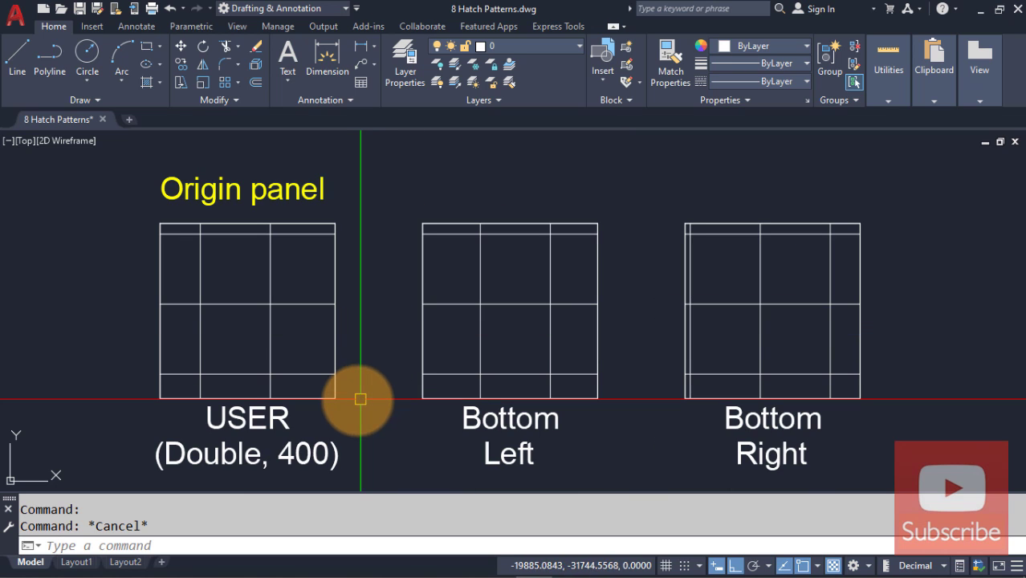
{"action": "left_click", "coordinate": [272, 299]}
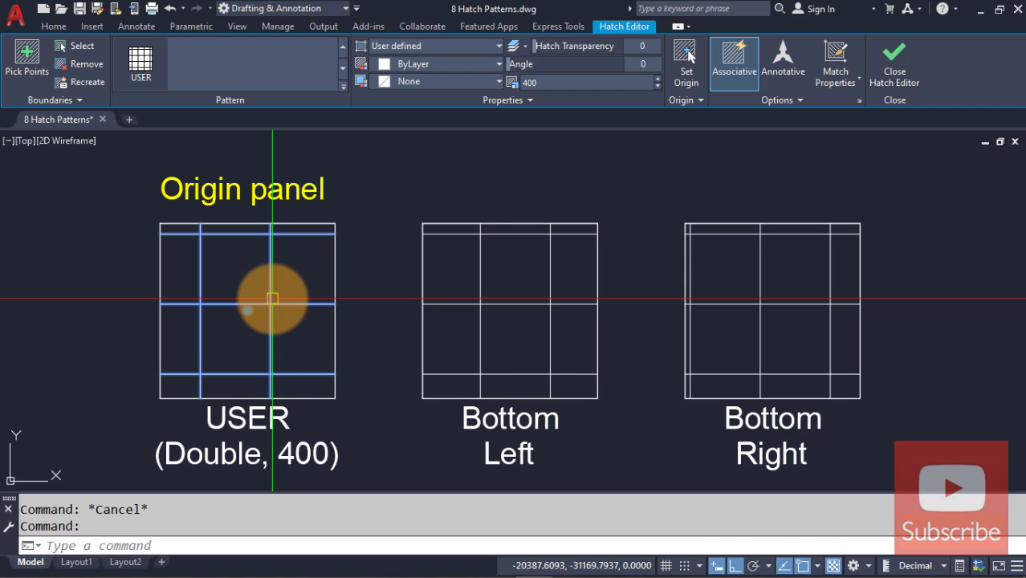
{"action": "left_click", "coordinate": [688, 73]}
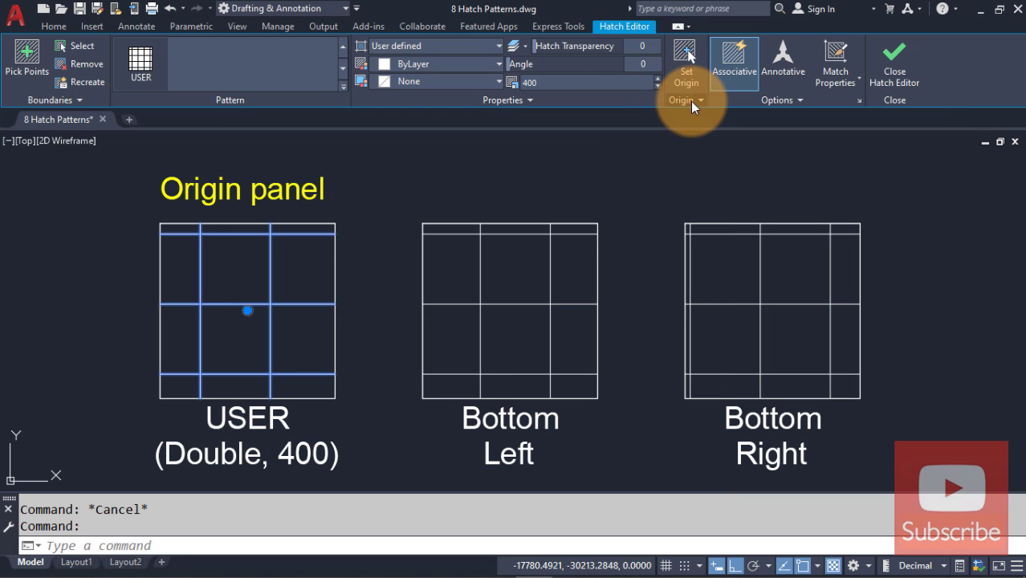
{"action": "left_click", "coordinate": [690, 101]}
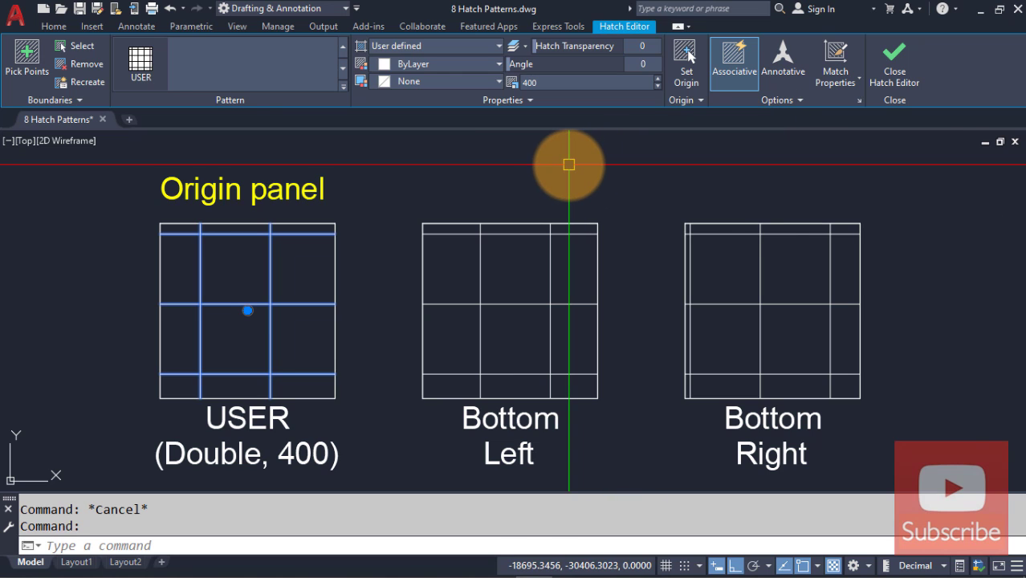
{"action": "key", "text": "Escape"}
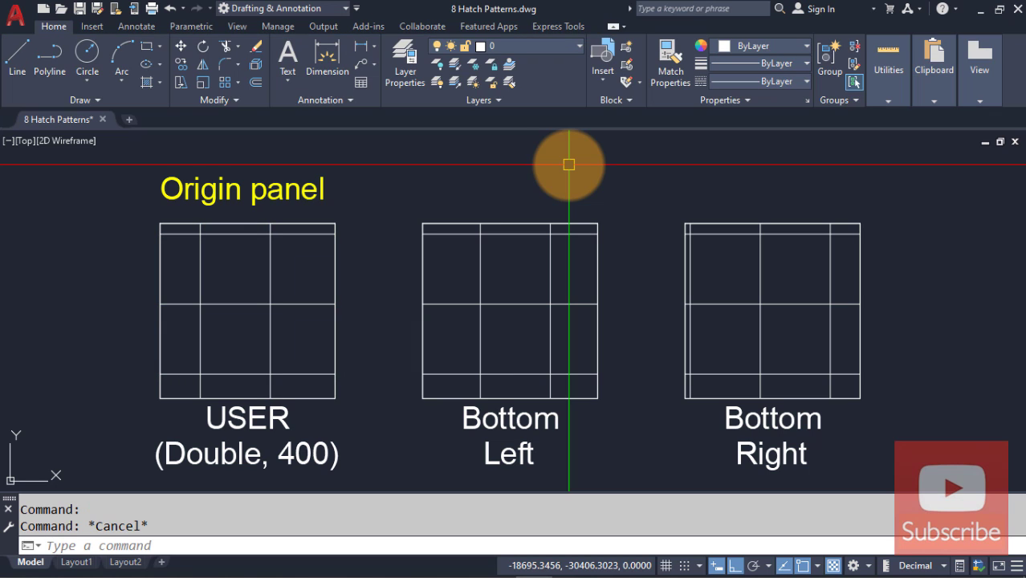
Step: Set the hatch origin of the Bottom Left square to the bottom left corner of its boundary
{"action": "left_click", "coordinate": [480, 288]}
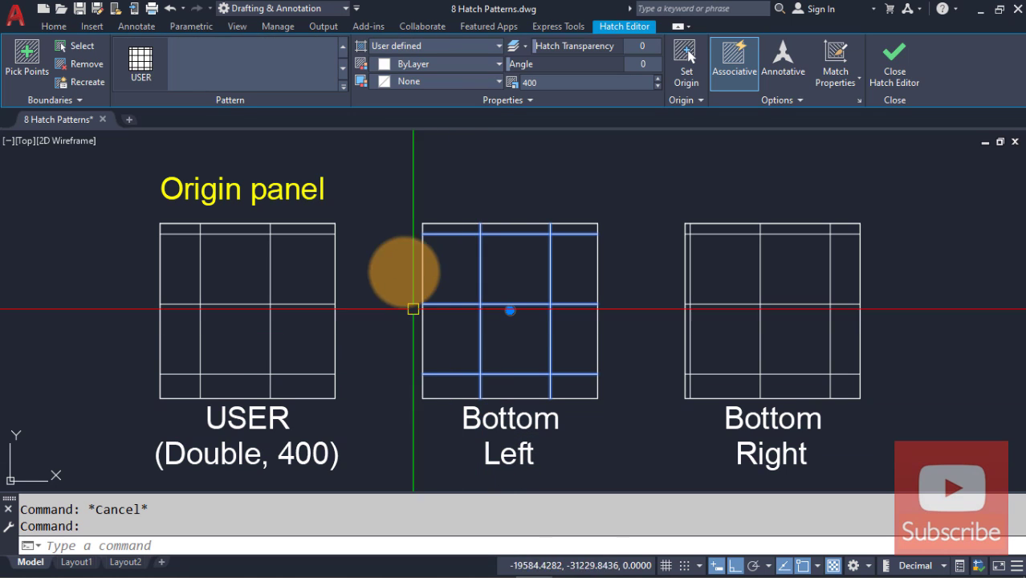
{"action": "left_click", "coordinate": [700, 101]}
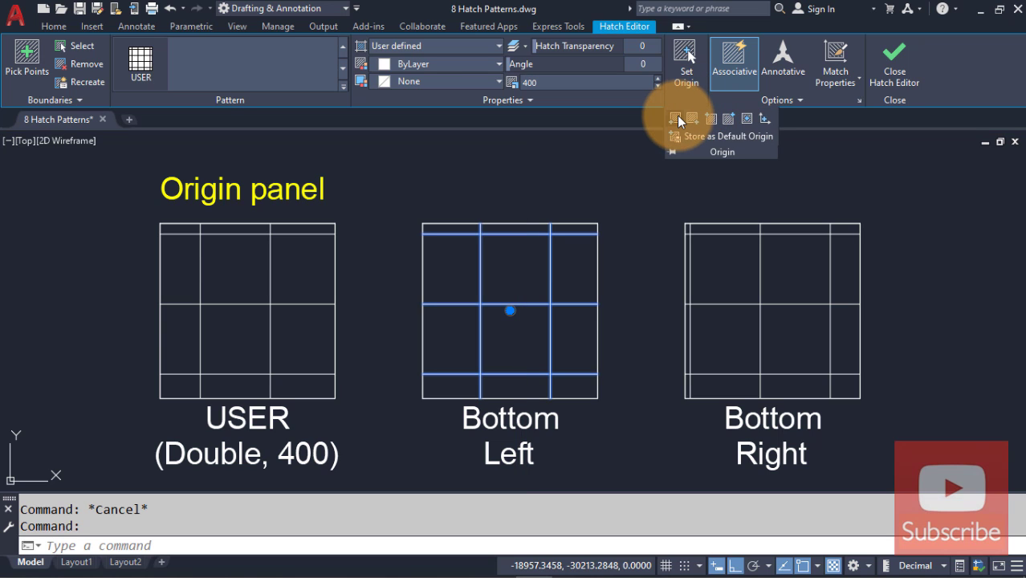
{"action": "left_click", "coordinate": [677, 118]}
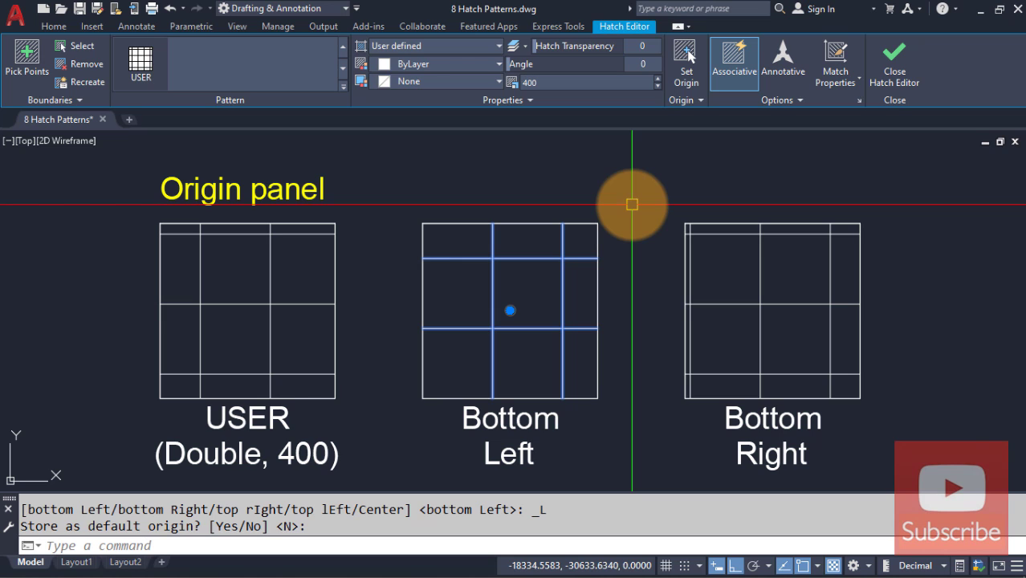
{"action": "key", "text": "Escape"}
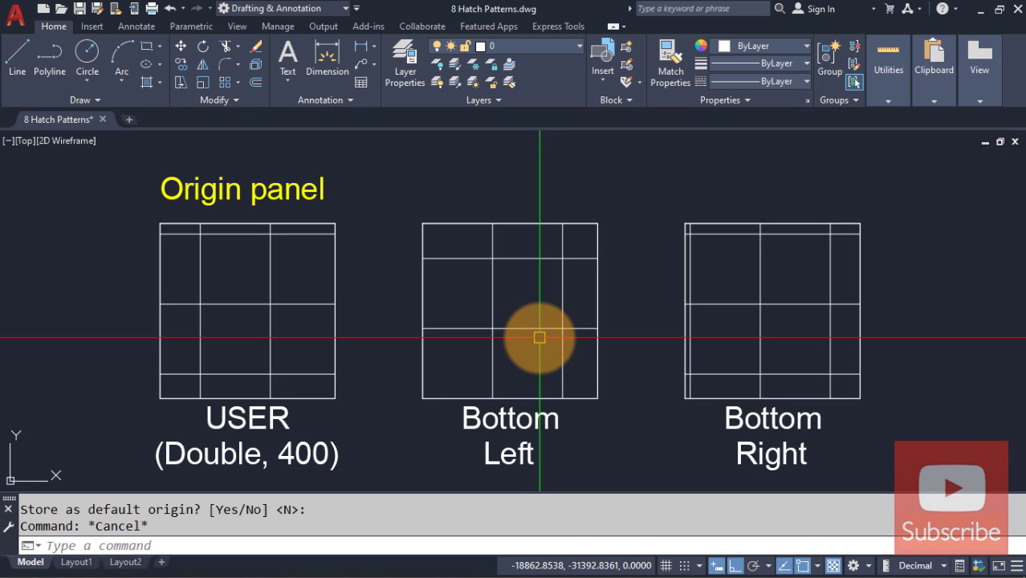
Step: Set the hatch origin of the Bottom Right square to the bottom right corner of its boundary
{"action": "left_click", "coordinate": [766, 304]}
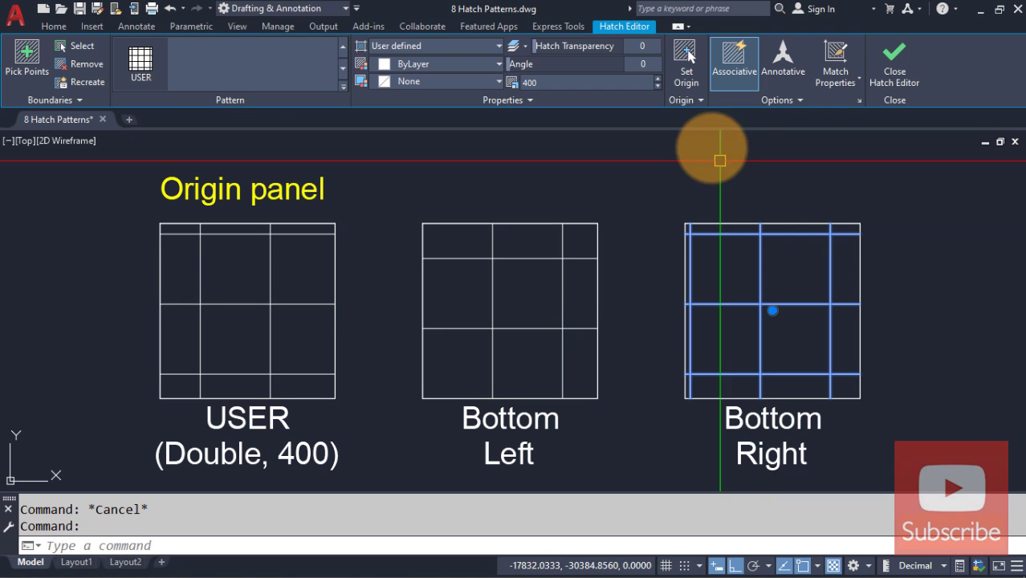
{"action": "left_click", "coordinate": [691, 101]}
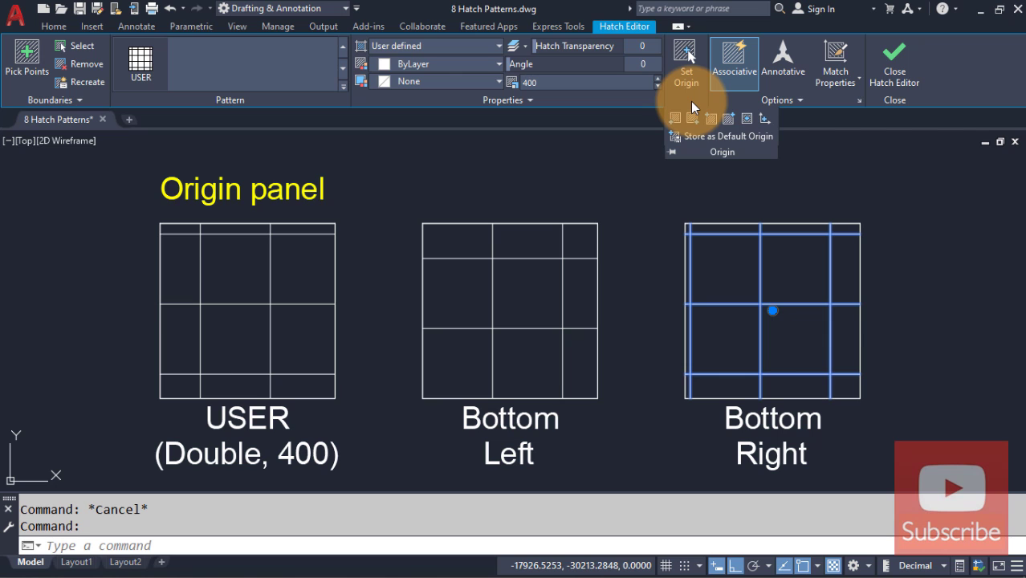
{"action": "left_click", "coordinate": [693, 118]}
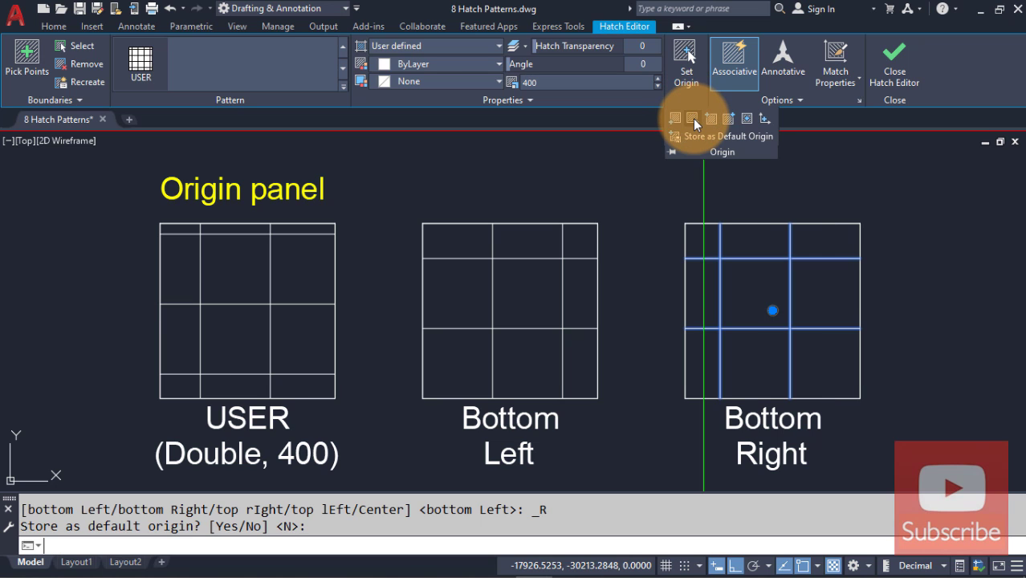
{"action": "key", "text": "Escape"}
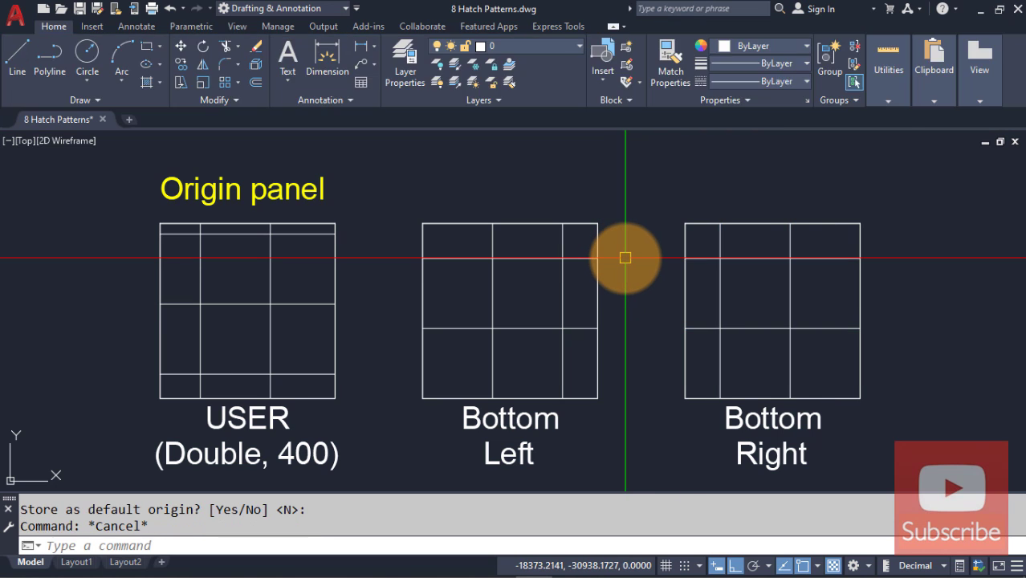
Step: Set the hatch origin of the Top Left square in the lower row to its top left corner
{"action": "middle_click_drag", "start_coordinate": [625, 446], "coordinate": [635, 209]}
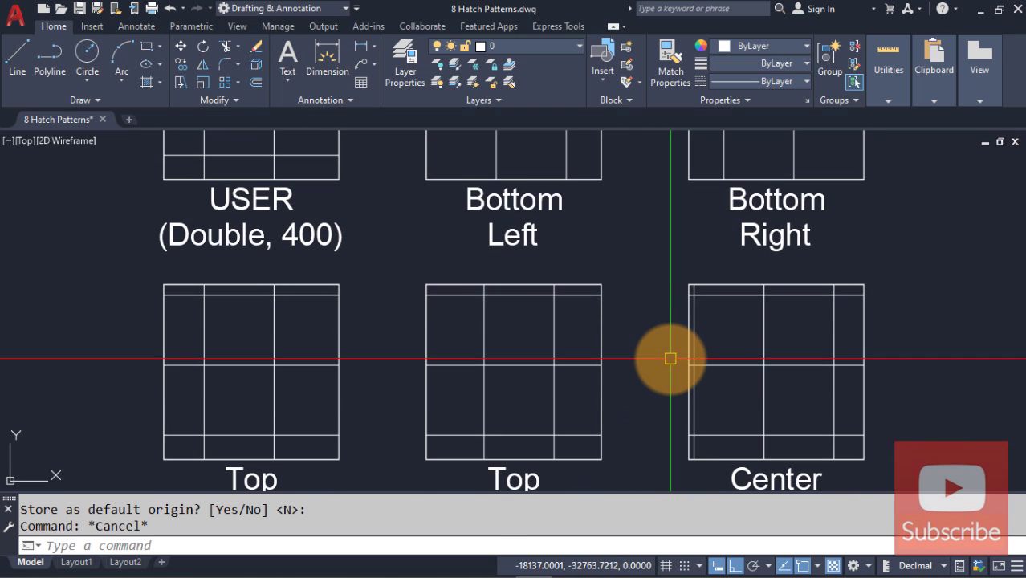
{"action": "middle_click_drag", "start_coordinate": [670, 359], "coordinate": [673, 229]}
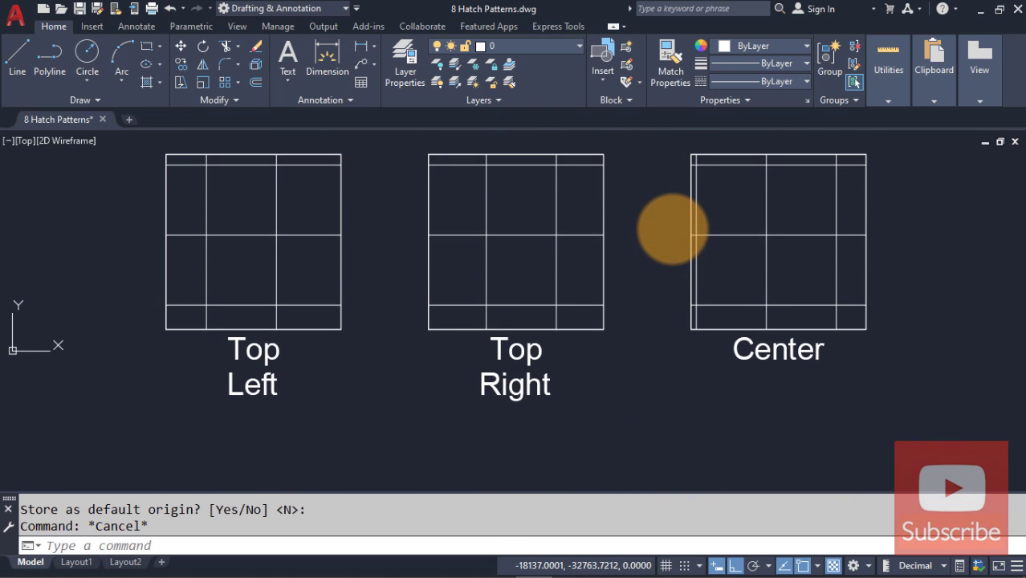
{"action": "left_click", "coordinate": [266, 238]}
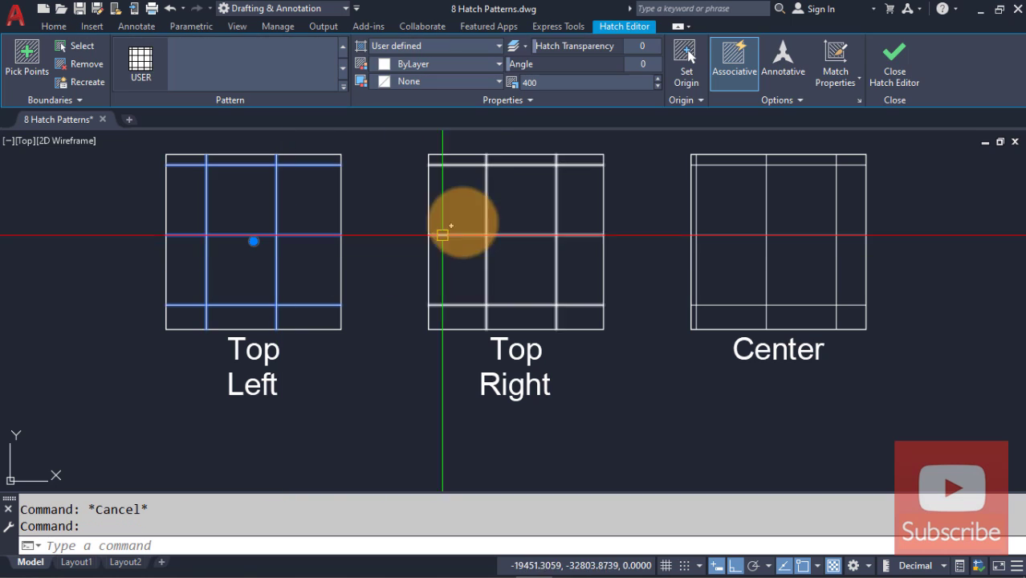
{"action": "left_click", "coordinate": [686, 101]}
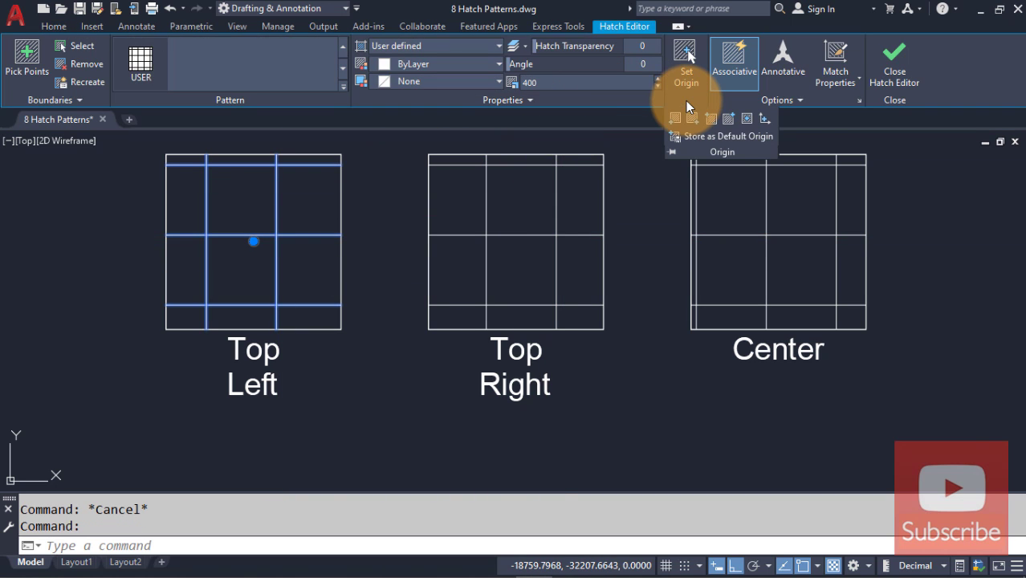
{"action": "left_click", "coordinate": [711, 119]}
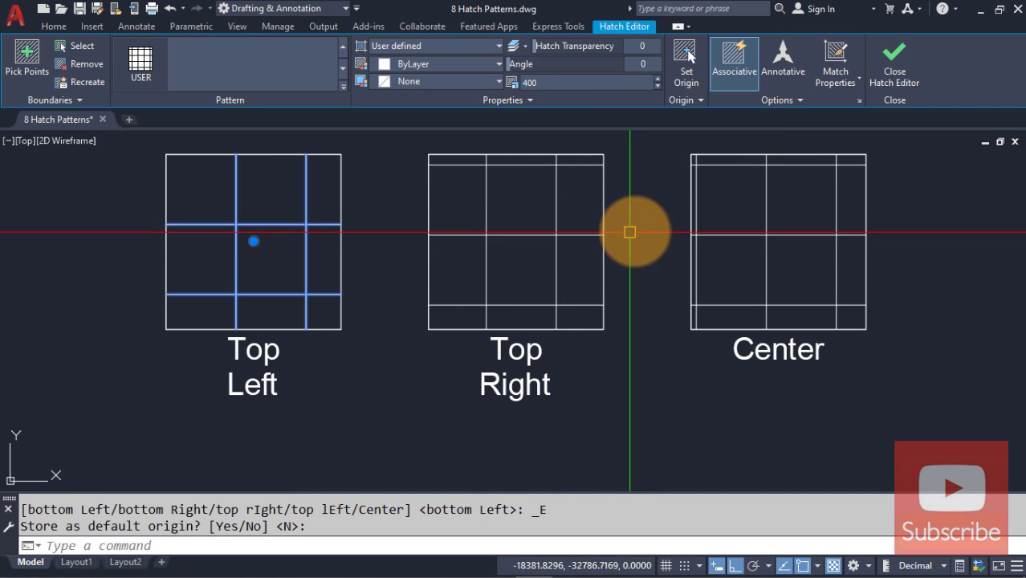
{"action": "key", "text": "Escape"}
Step: Set the hatch origin of the Top Right square to the top right corner of its boundary
{"action": "left_click", "coordinate": [583, 237]}
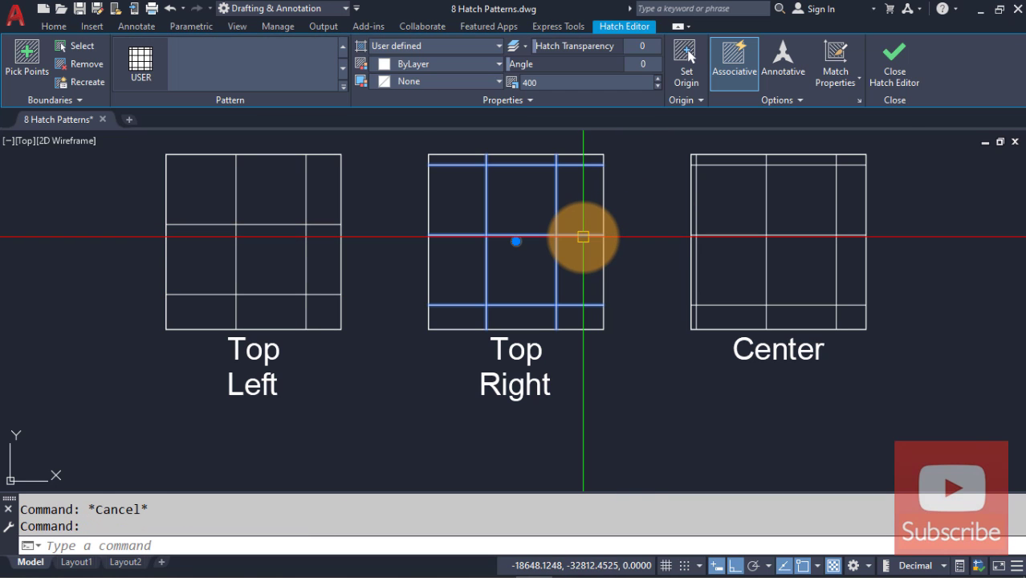
{"action": "left_click", "coordinate": [702, 98]}
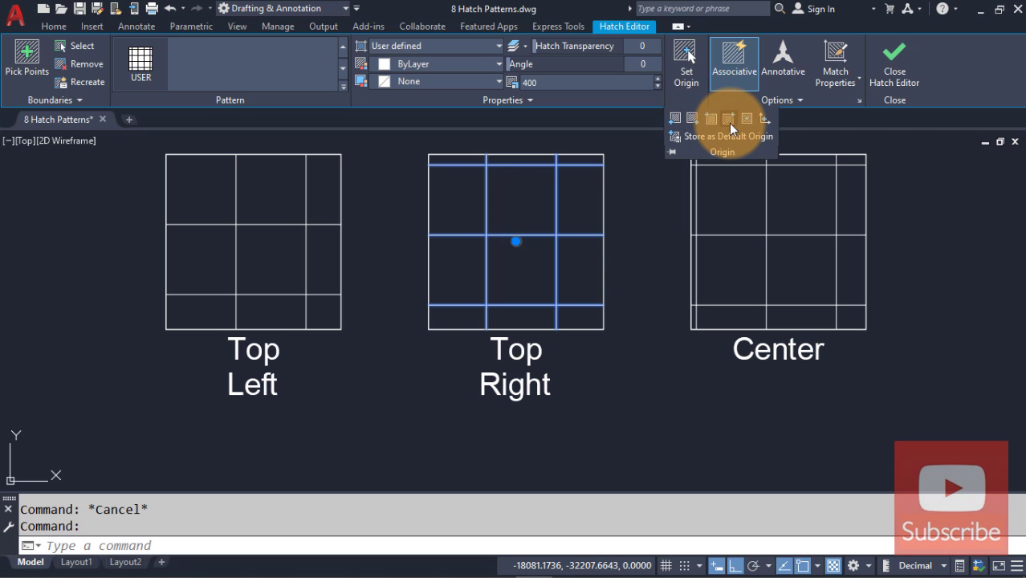
{"action": "left_click", "coordinate": [728, 119]}
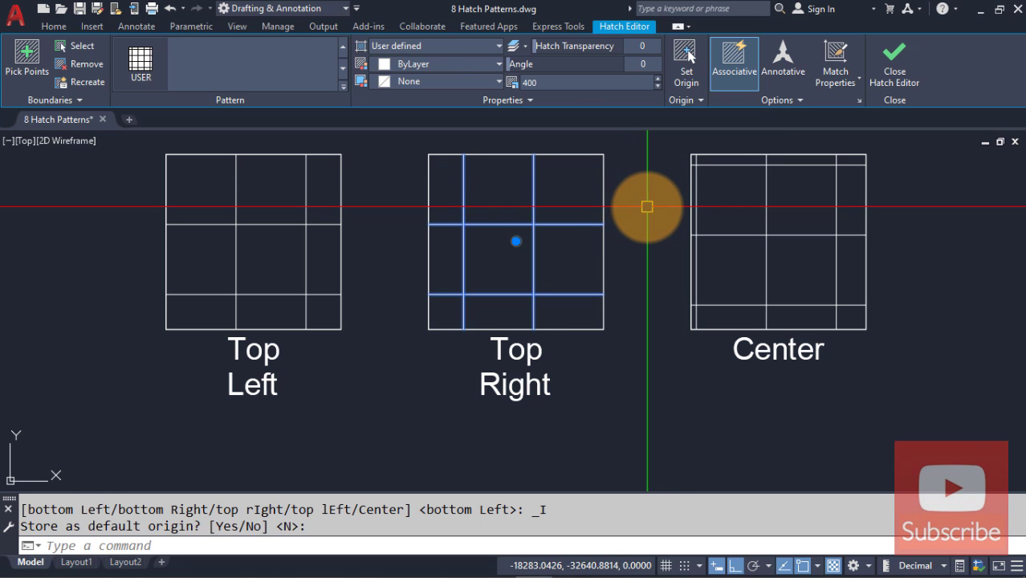
{"action": "key", "text": "Escape"}
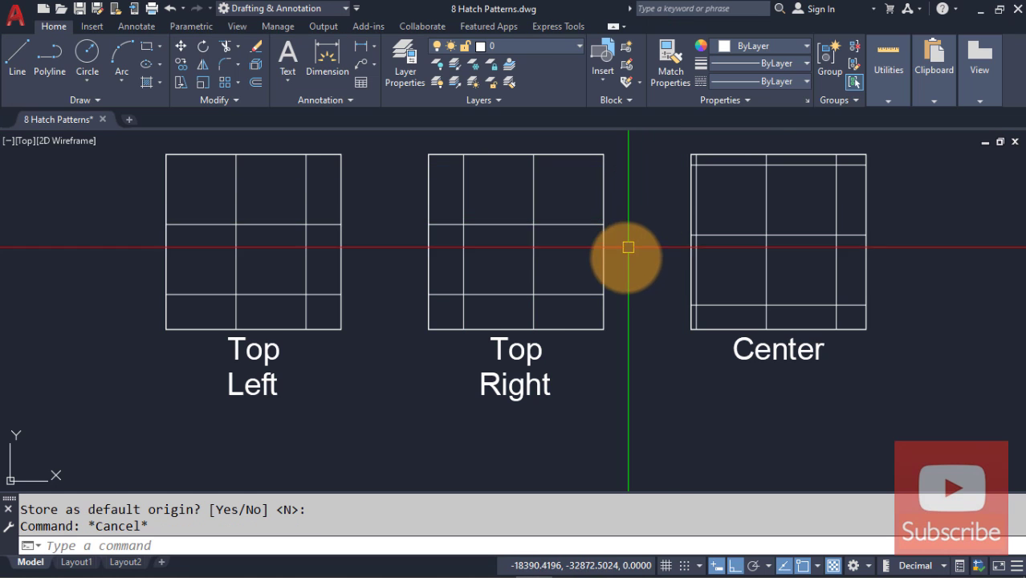
Step: Set the hatch origin of the Center square to the center of its boundary
{"action": "left_click", "coordinate": [769, 224]}
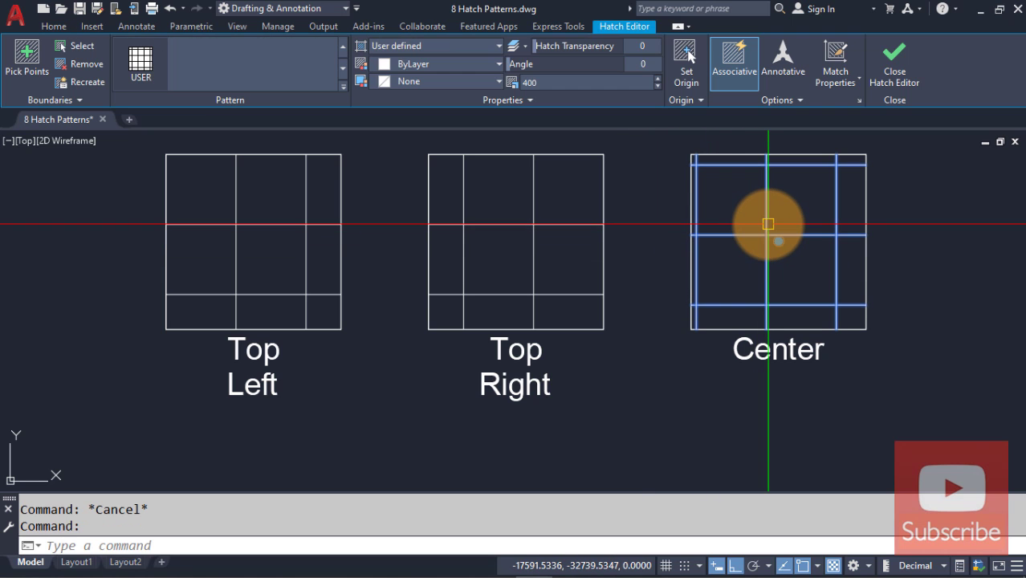
{"action": "left_click", "coordinate": [703, 97]}
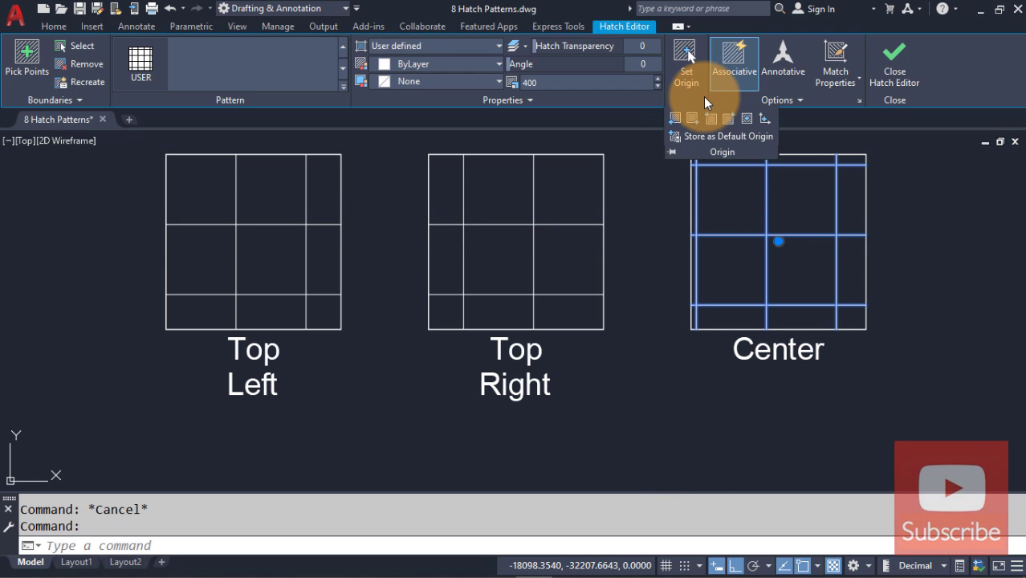
{"action": "left_click", "coordinate": [747, 121]}
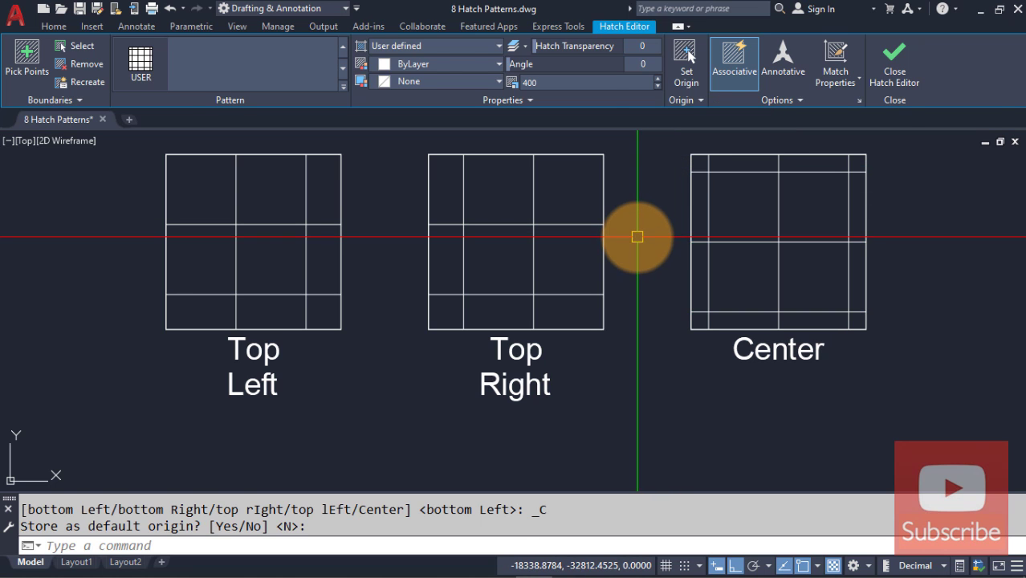
{"action": "key", "text": "Escape"}
Step: Fill the right half of the empty divided square under OSOPTIONS with an ANSI31 Pattern hatch at scale 25
{"action": "middle_click_drag", "start_coordinate": [657, 209], "coordinate": [639, 231]}
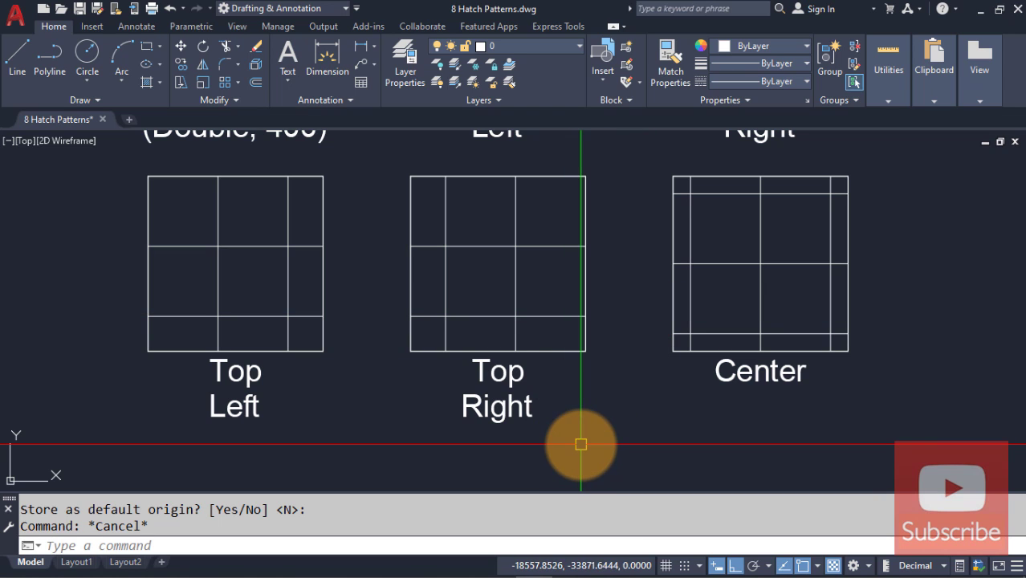
{"action": "middle_click_drag", "start_coordinate": [580, 444], "coordinate": [602, 194]}
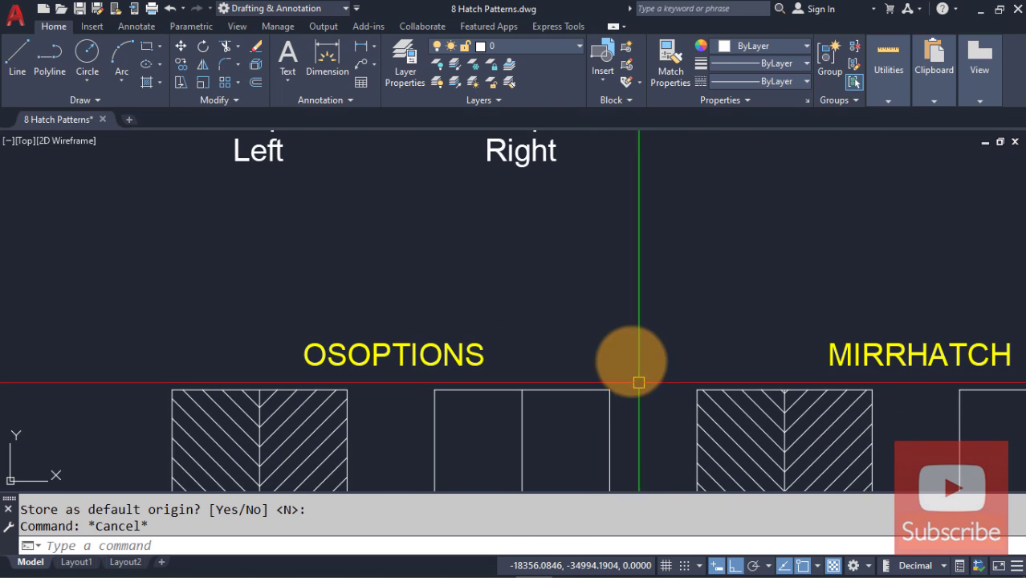
{"action": "mouse_move", "coordinate": [630, 366]}
{"action": "middle_mouse_down"}
{"action": "mouse_move", "coordinate": [560, 243]}
{"action": "mouse_move", "coordinate": [497, 211]}
{"action": "middle_mouse_up"}
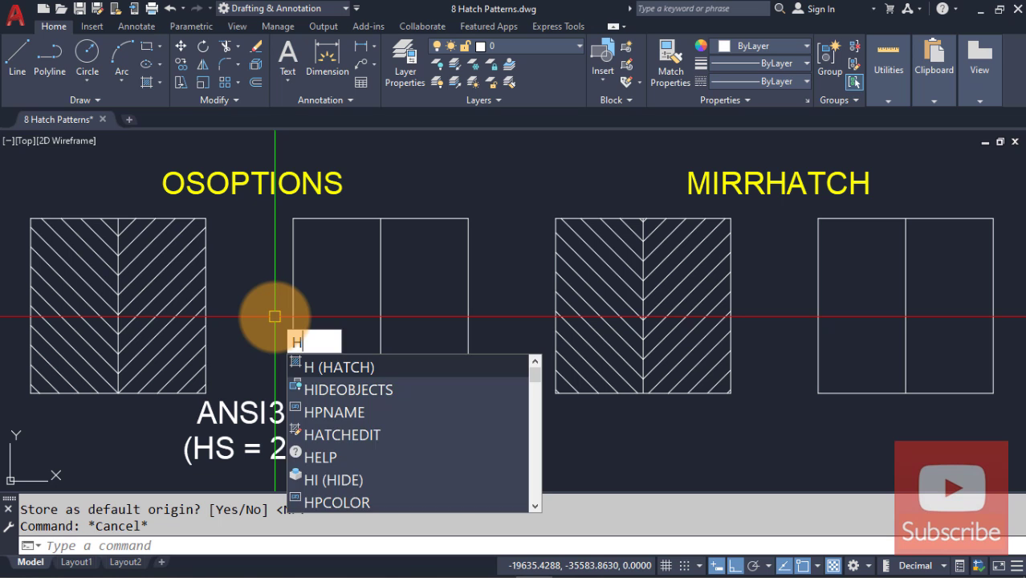
{"action": "key", "text": "Return"}
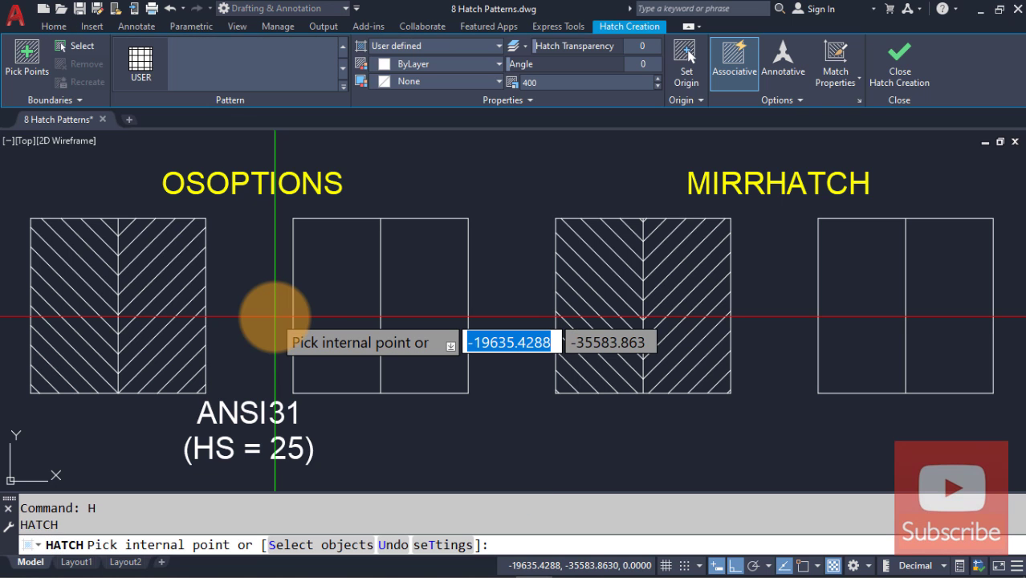
{"action": "left_click", "coordinate": [448, 45]}
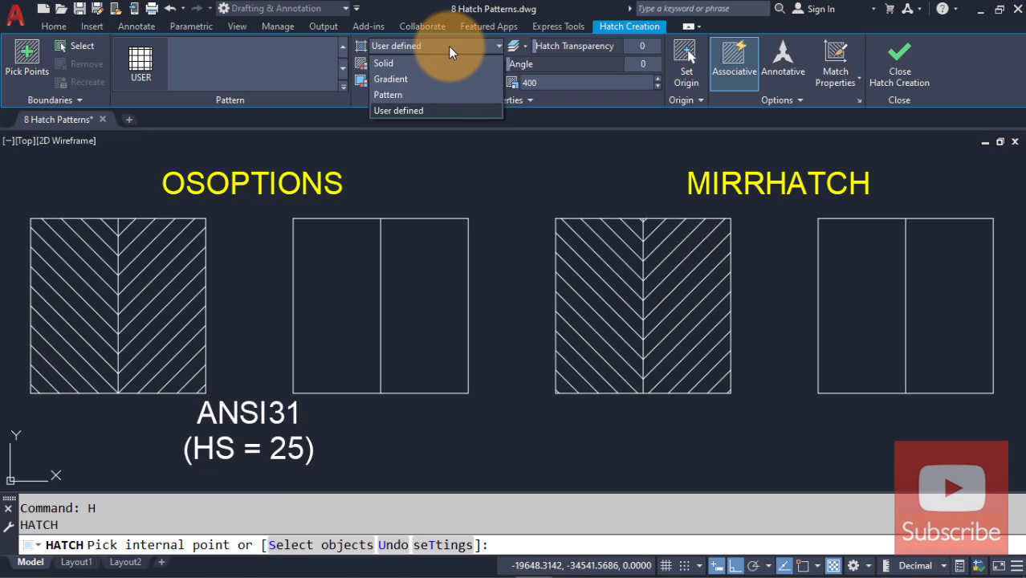
{"action": "left_click", "coordinate": [414, 94]}
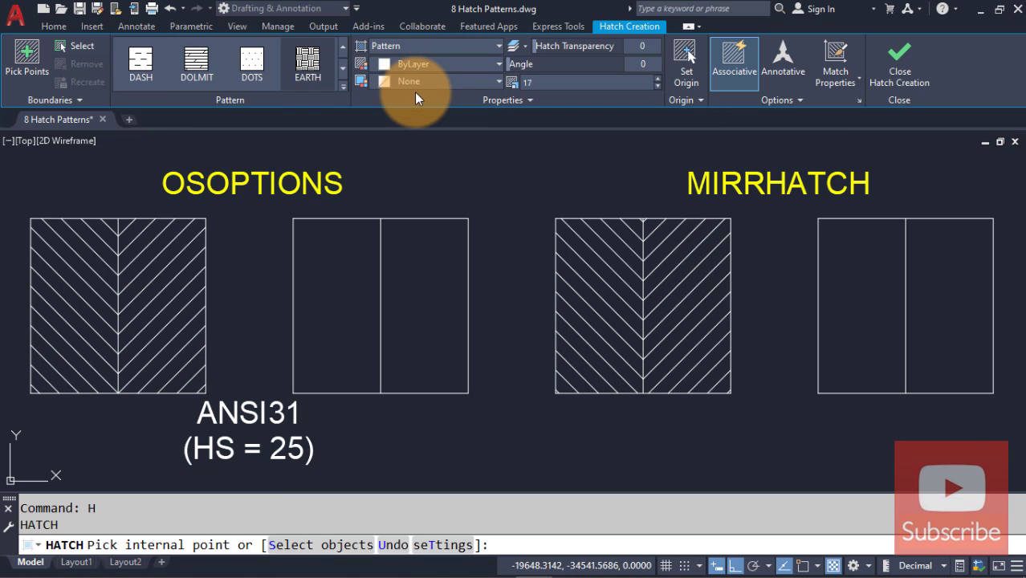
{"action": "left_click", "coordinate": [343, 50]}
{"action": "left_click", "coordinate": [343, 49]}
{"action": "left_click", "coordinate": [343, 50]}
{"action": "left_click", "coordinate": [343, 49]}
{"action": "left_click", "coordinate": [344, 50]}
{"action": "left_click", "coordinate": [343, 50]}
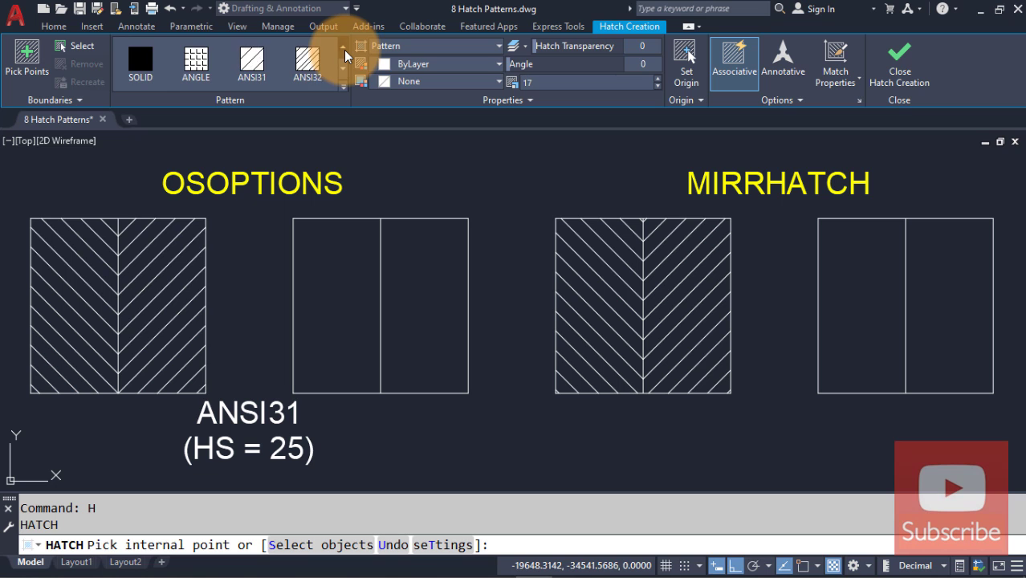
{"action": "left_click", "coordinate": [265, 77]}
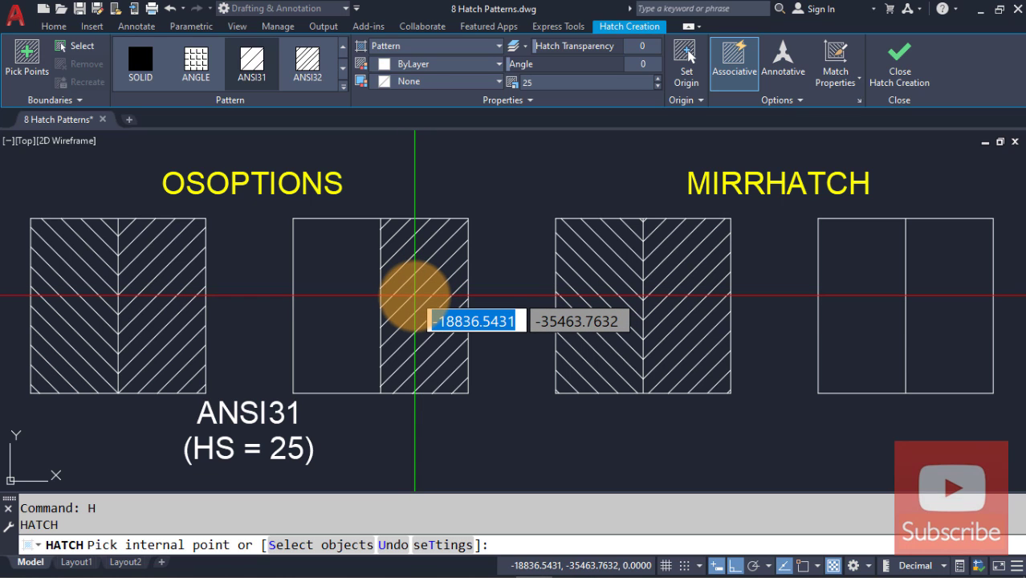
{"action": "left_click", "coordinate": [414, 295]}
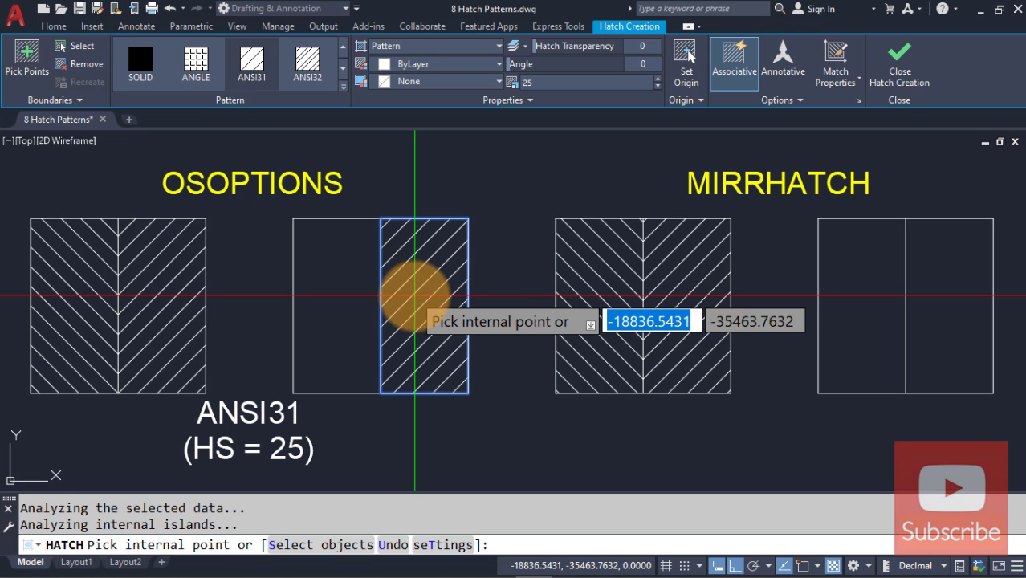
{"action": "key", "text": "Return"}
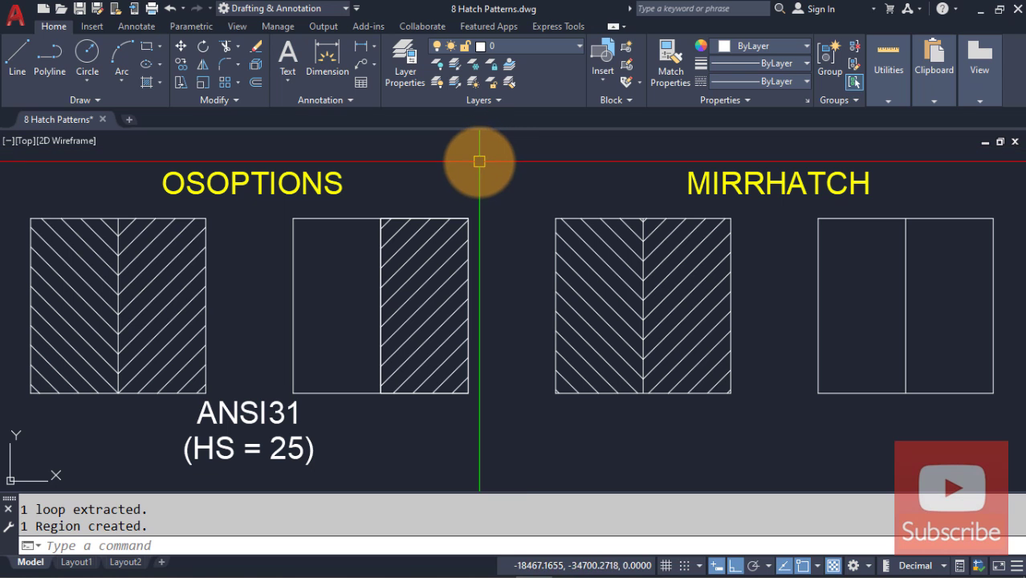
Step: Fill the left half of the second OSOPTIONS square with an ANSI31 hatch at scale 25 and angle 90
{"action": "type", "text": "hatch"}
{"action": "key", "text": "Return"}
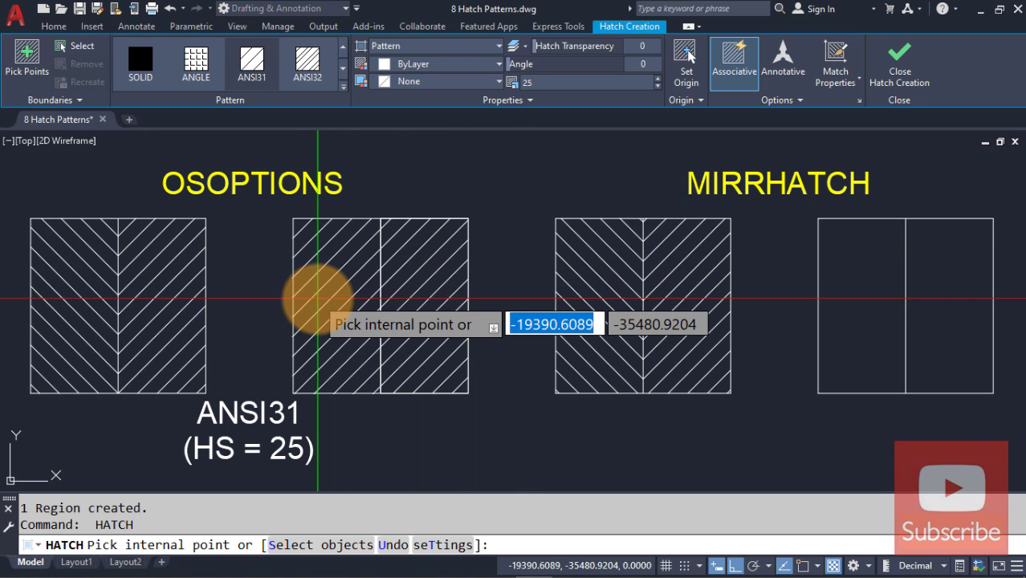
{"action": "left_click", "coordinate": [318, 299]}
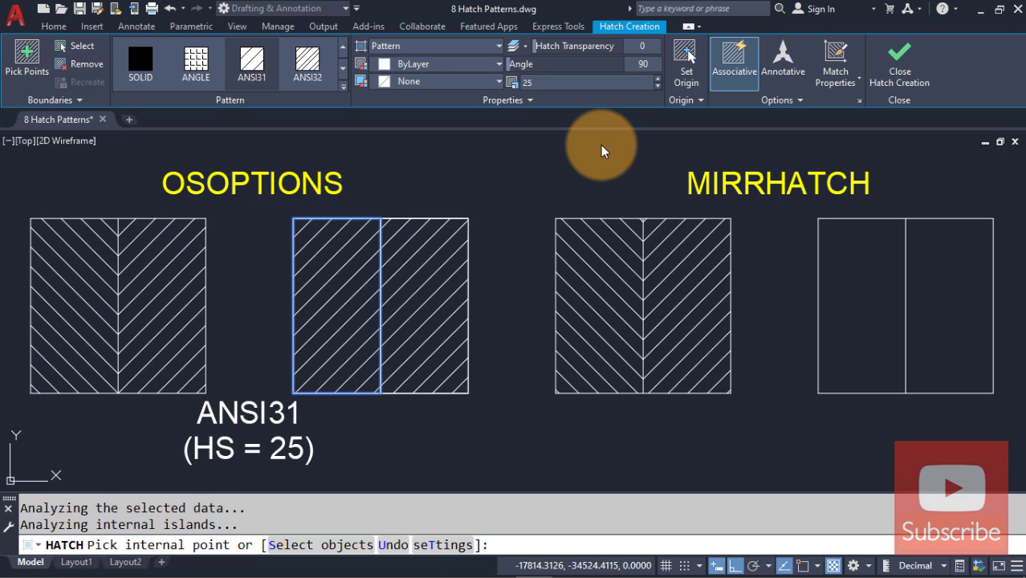
{"action": "key", "text": "Return"}
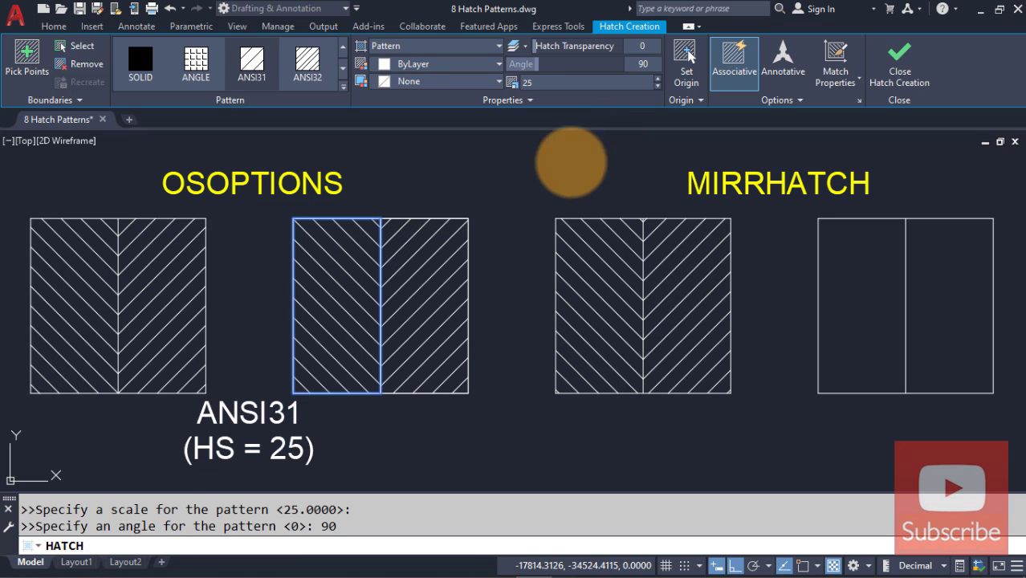
{"action": "key", "text": "Return"}
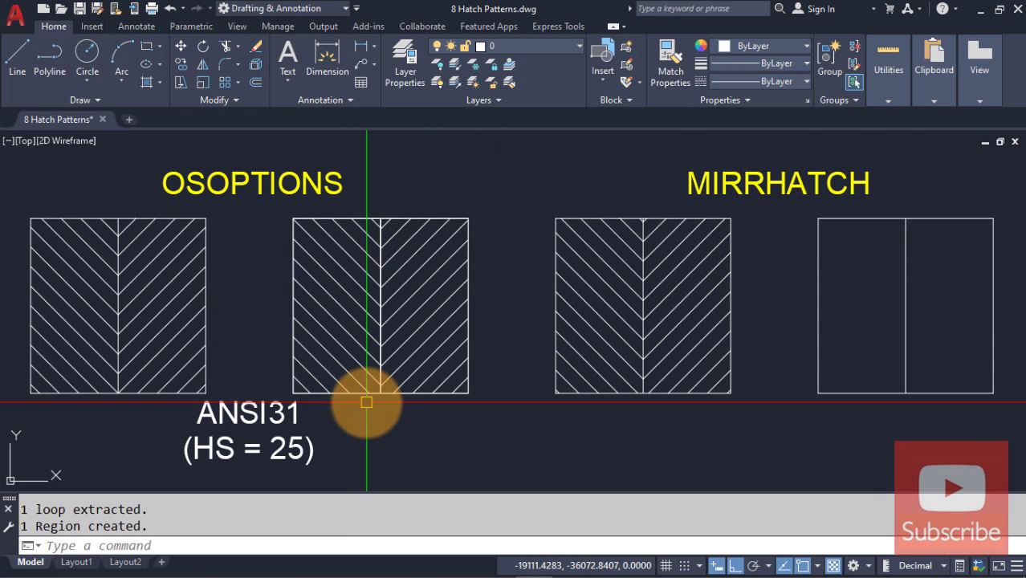
Step: Examine how the hatch lines of the two halves meet at the dividing line in both OSOPTIONS squares
{"action": "scroll", "coordinate": [388, 386], "scroll_direction": "up", "scroll_amount": 8}
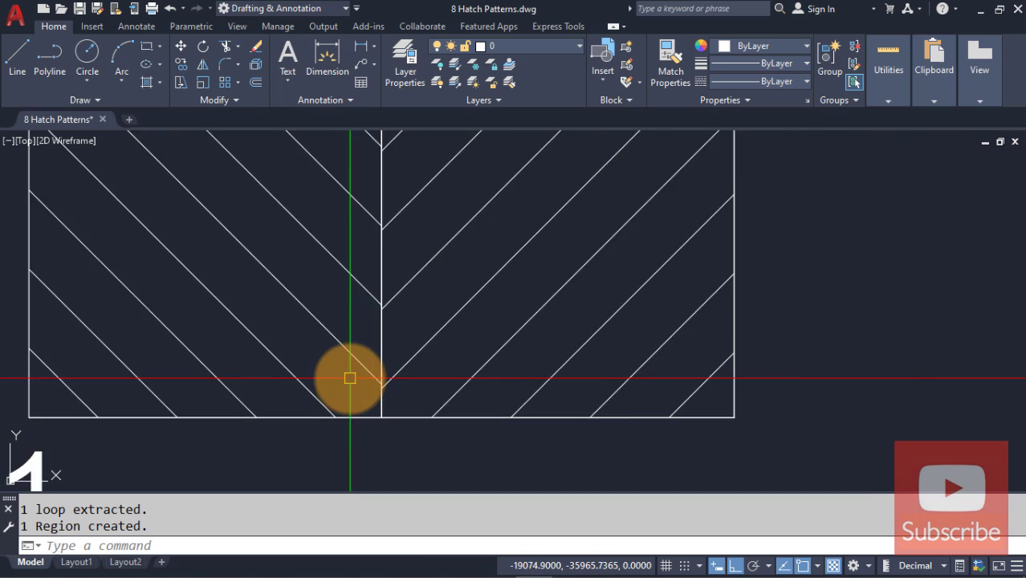
{"action": "scroll", "coordinate": [366, 392], "scroll_direction": "up", "scroll_amount": 4}
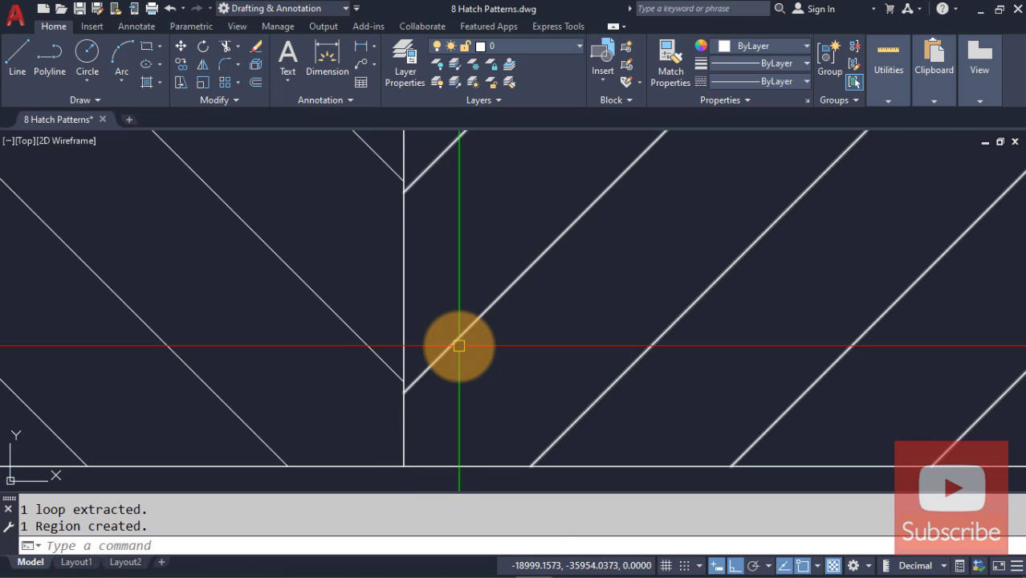
{"action": "scroll", "coordinate": [501, 373], "scroll_direction": "down", "scroll_amount": 5}
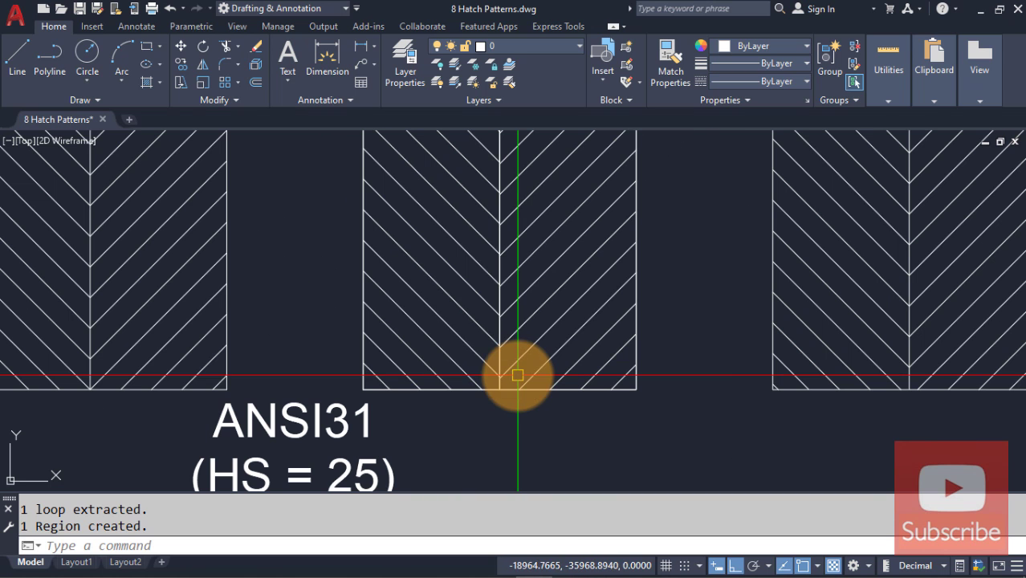
{"action": "middle_click_drag", "start_coordinate": [348, 353], "coordinate": [444, 337]}
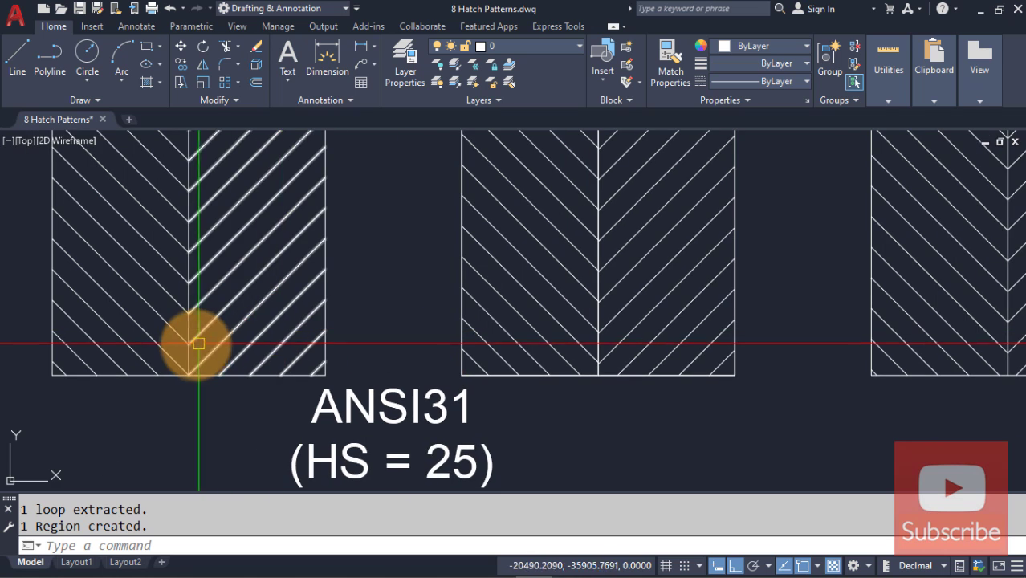
{"action": "scroll", "coordinate": [189, 346], "scroll_direction": "up", "scroll_amount": 2}
{"action": "scroll", "coordinate": [186, 345], "scroll_direction": "up", "scroll_amount": 5}
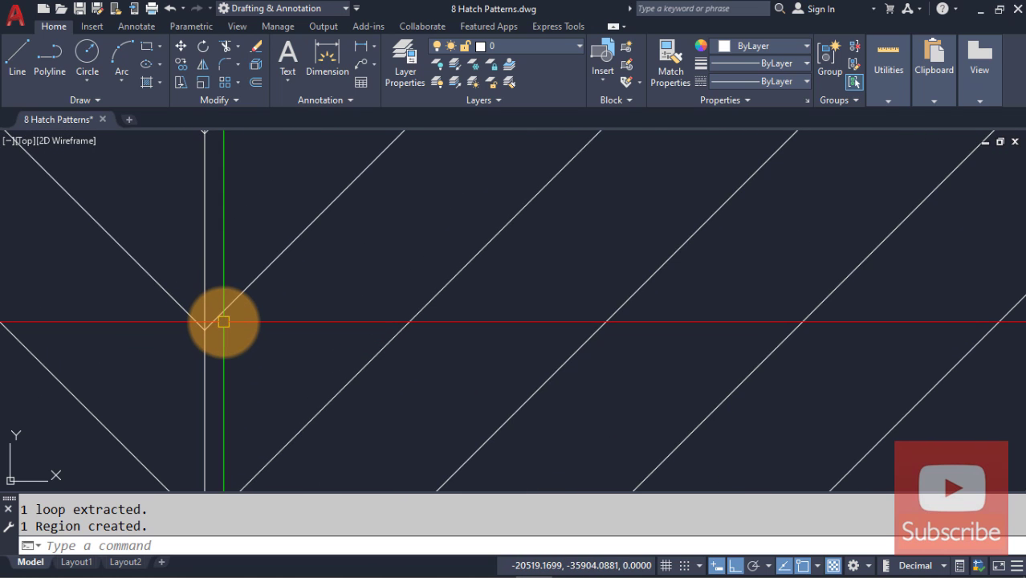
{"action": "scroll", "coordinate": [223, 322], "scroll_direction": "down", "scroll_amount": 5}
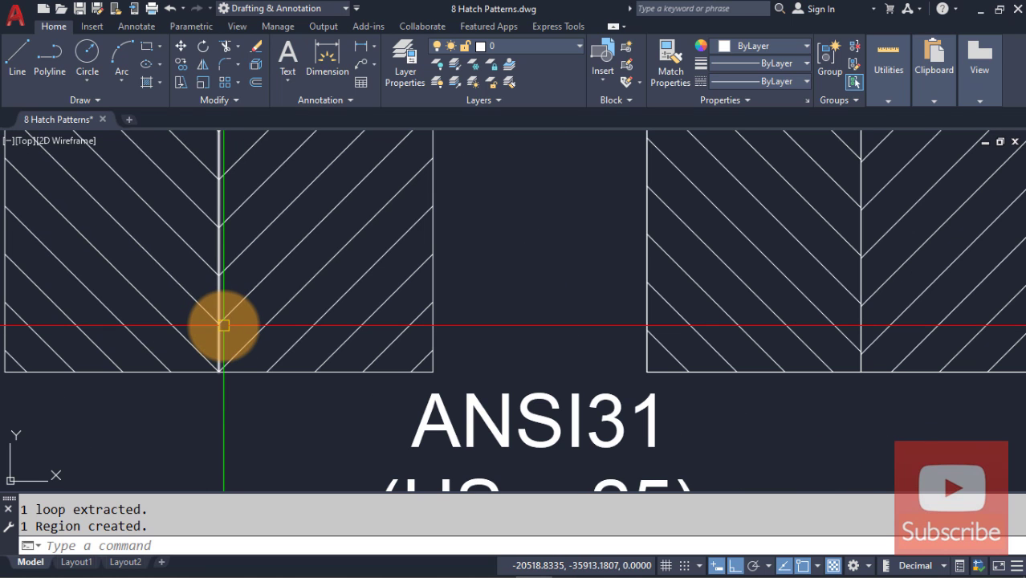
{"action": "mouse_move", "coordinate": [460, 280]}
{"action": "middle_mouse_down"}
{"action": "mouse_move", "coordinate": [403, 375]}
{"action": "mouse_move", "coordinate": [399, 414]}
{"action": "mouse_move", "coordinate": [390, 390]}
{"action": "middle_mouse_up"}
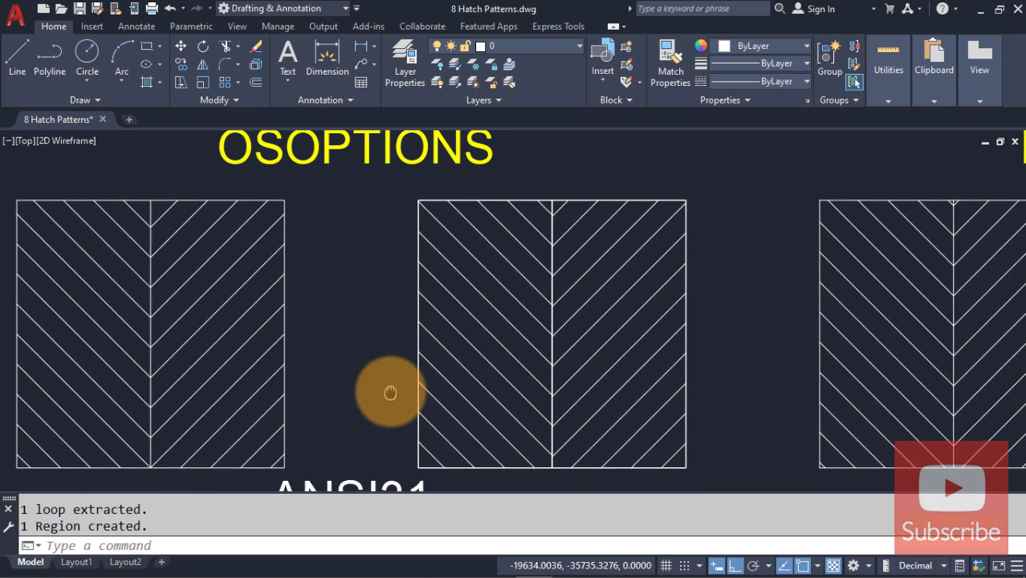
{"action": "scroll", "coordinate": [368, 367], "scroll_direction": "down", "scroll_amount": 2}
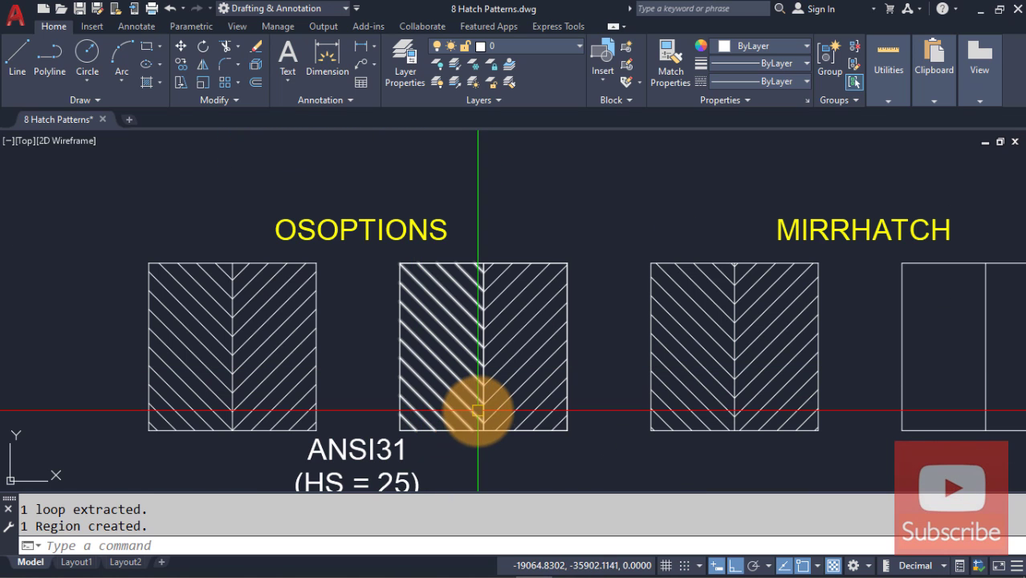
{"action": "scroll", "coordinate": [484, 393], "scroll_direction": "up", "scroll_amount": 2}
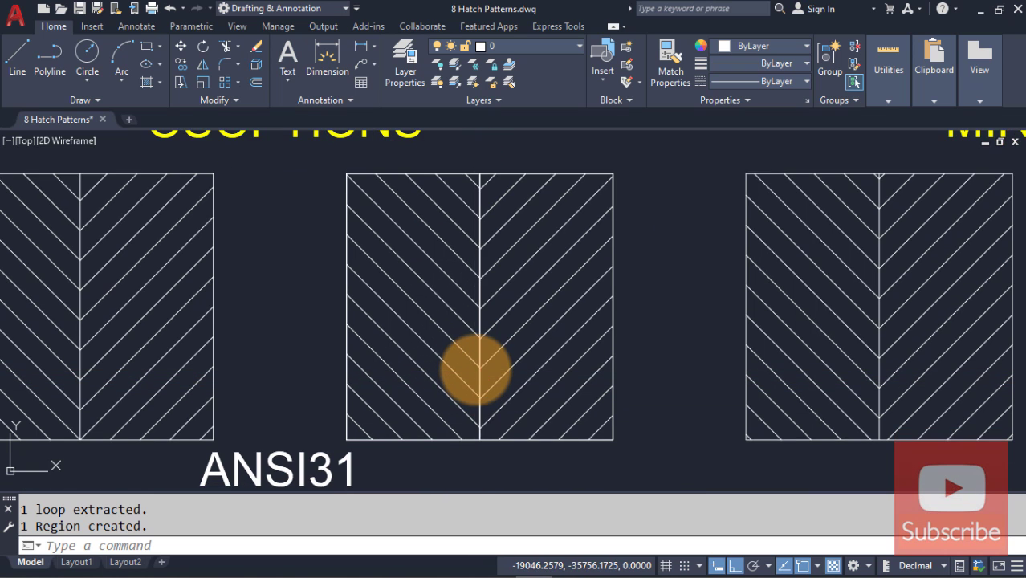
{"action": "scroll", "coordinate": [486, 392], "scroll_direction": "up", "scroll_amount": 3}
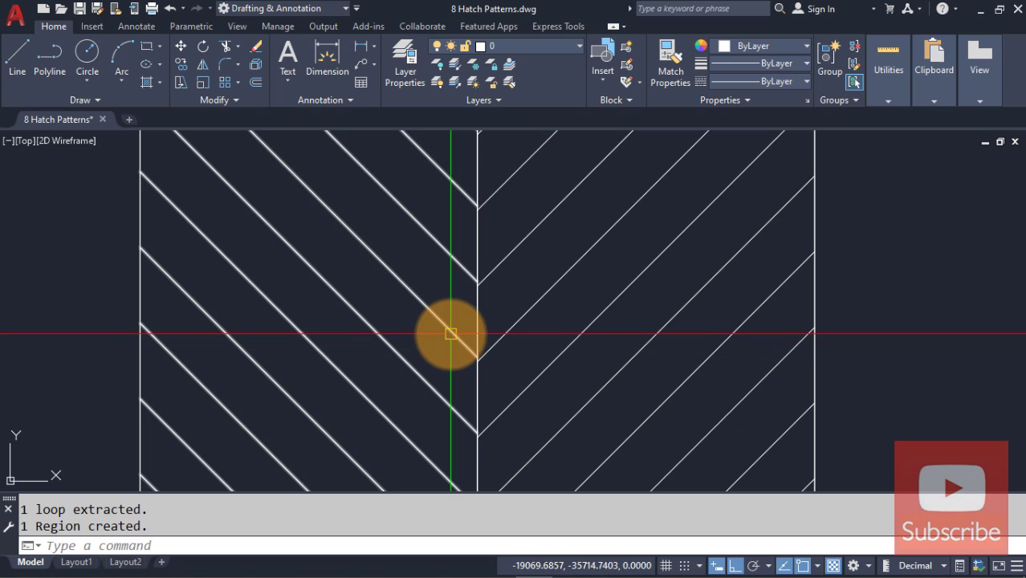
{"action": "left_click", "coordinate": [448, 330]}
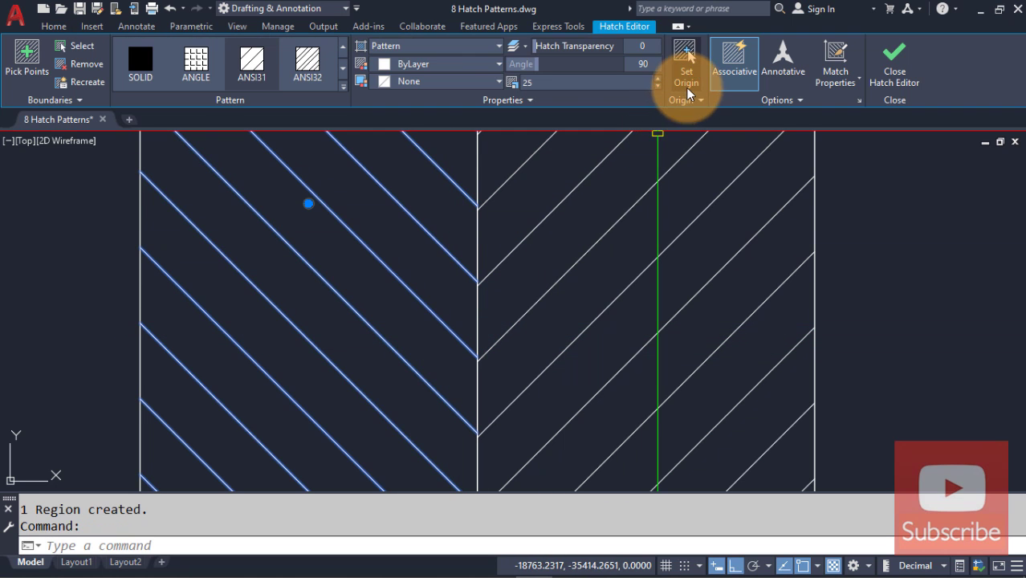
{"action": "left_click", "coordinate": [691, 80]}
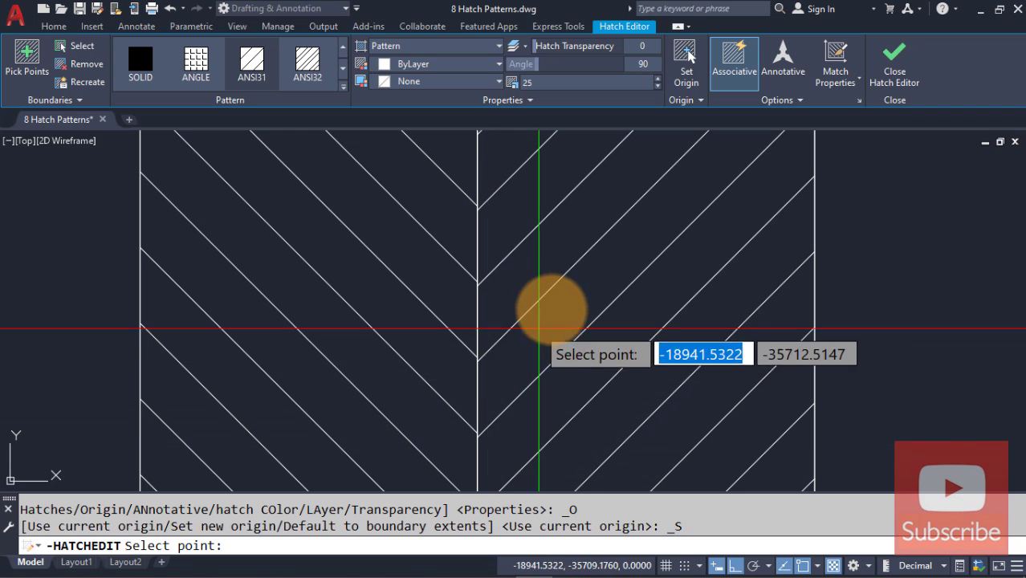
{"action": "key", "text": "Escape"}
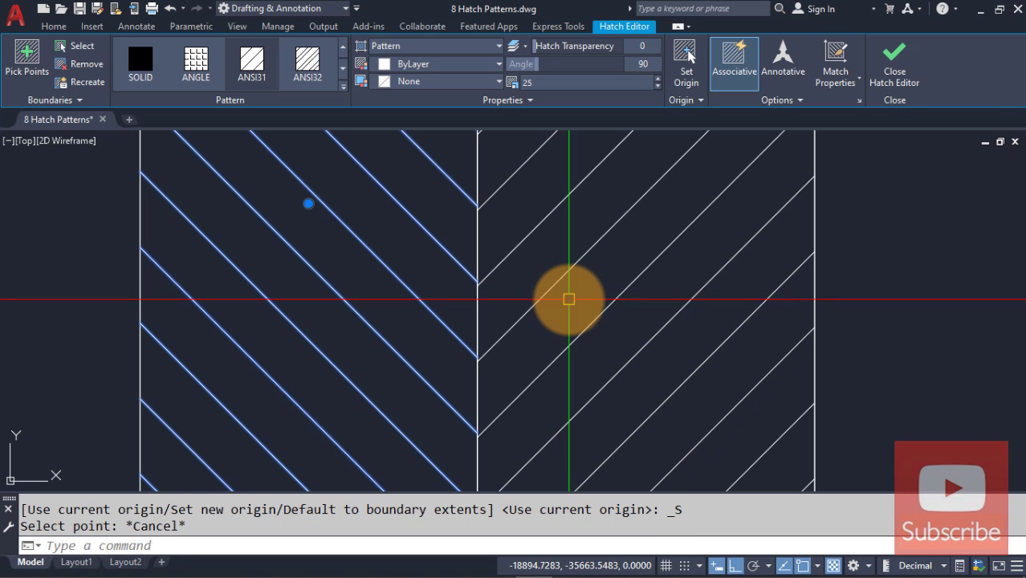
{"action": "key", "text": "Escape"}
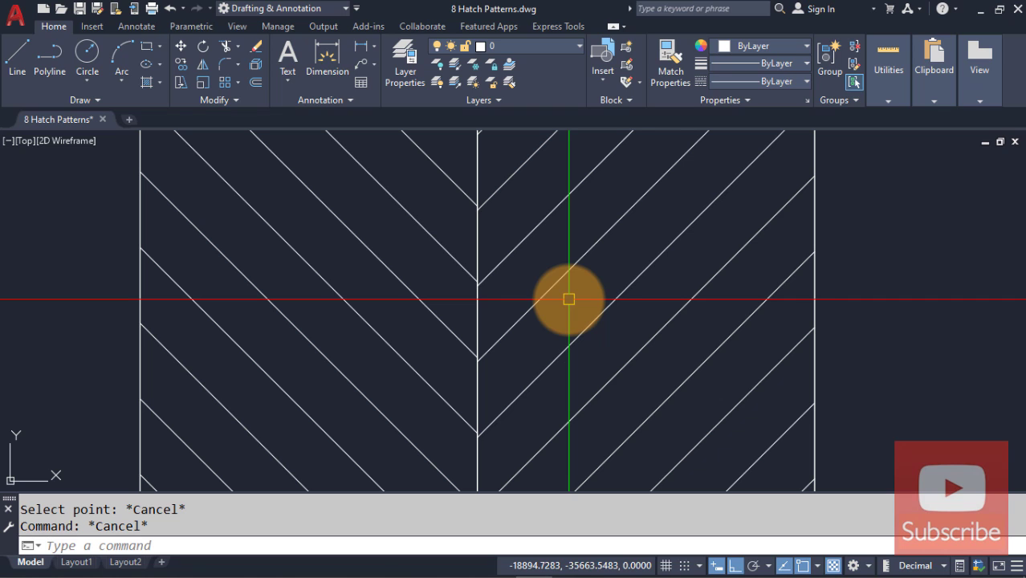
Step: Set the OSOPTIONS system variable to 6
{"action": "type", "text": "SOP"}
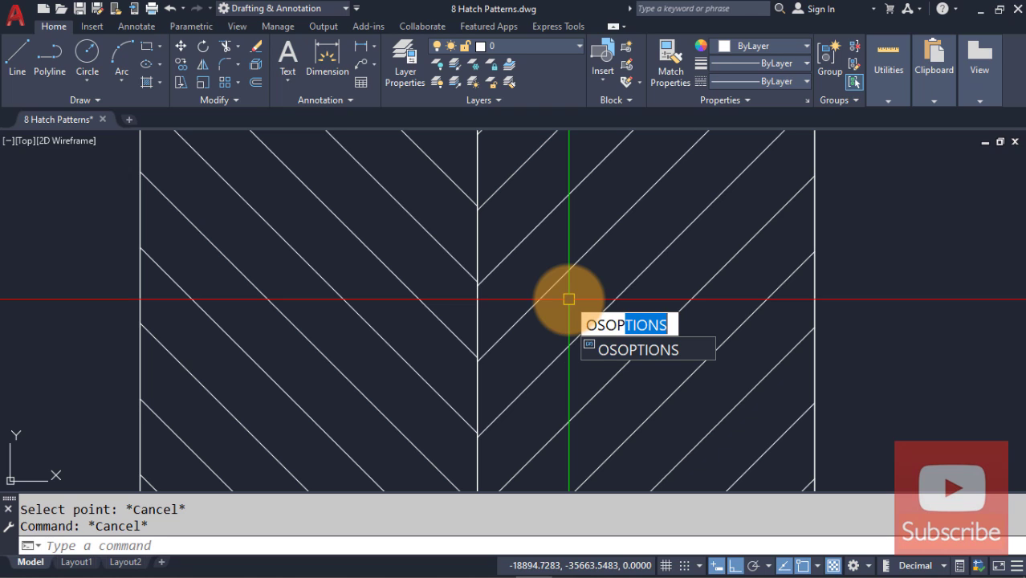
{"action": "key", "text": "Return"}
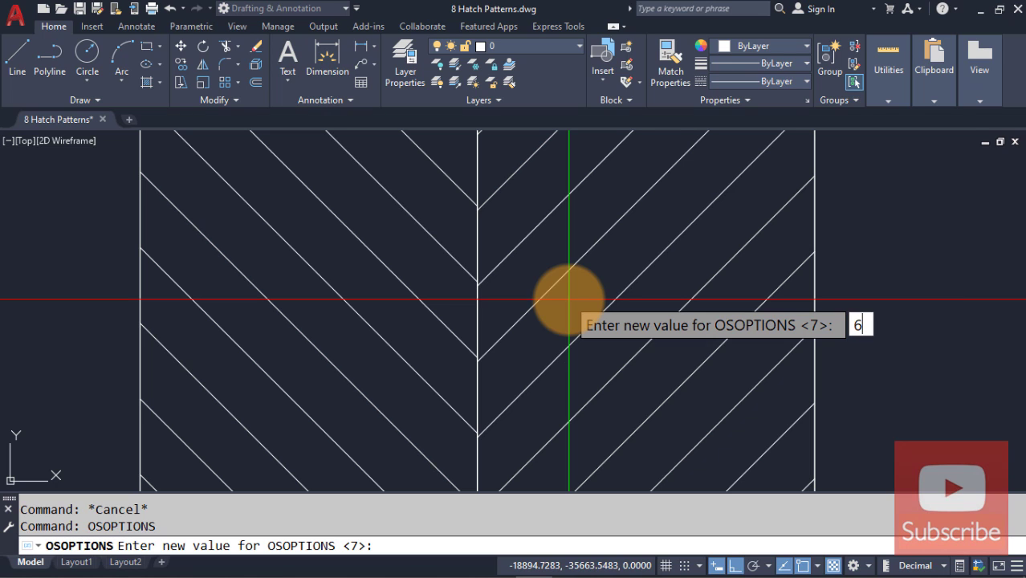
{"action": "key", "text": "Return"}
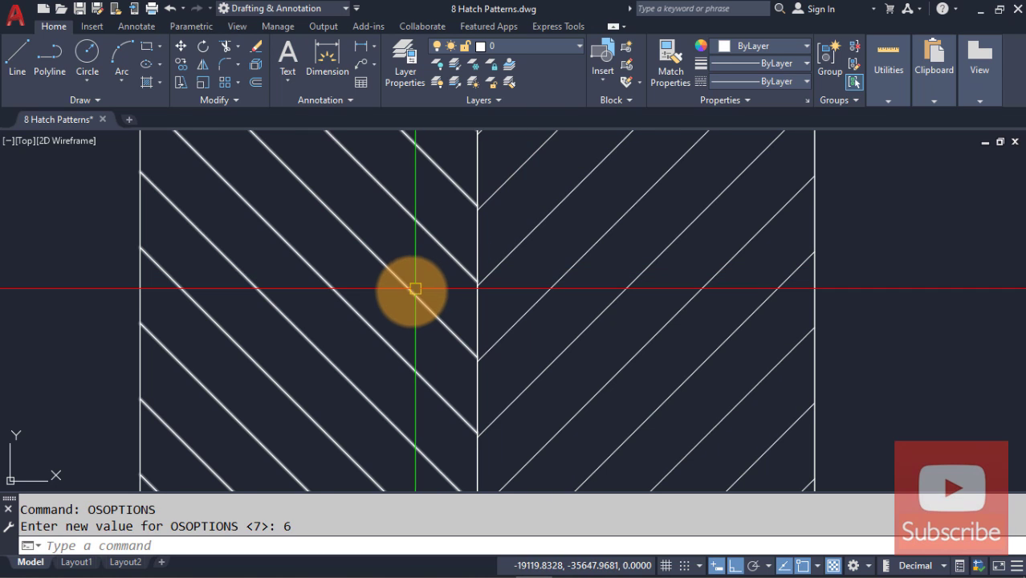
Step: Set the left half's hatch origin to the lowest endpoint of the right half's hatch lines on the dividing line
{"action": "left_click", "coordinate": [413, 289]}
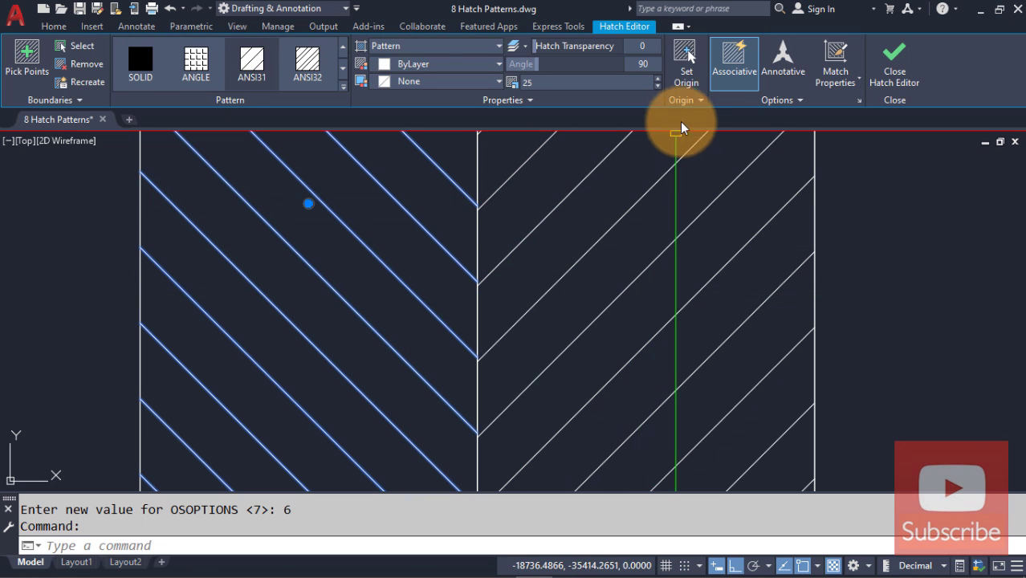
{"action": "left_click", "coordinate": [687, 71]}
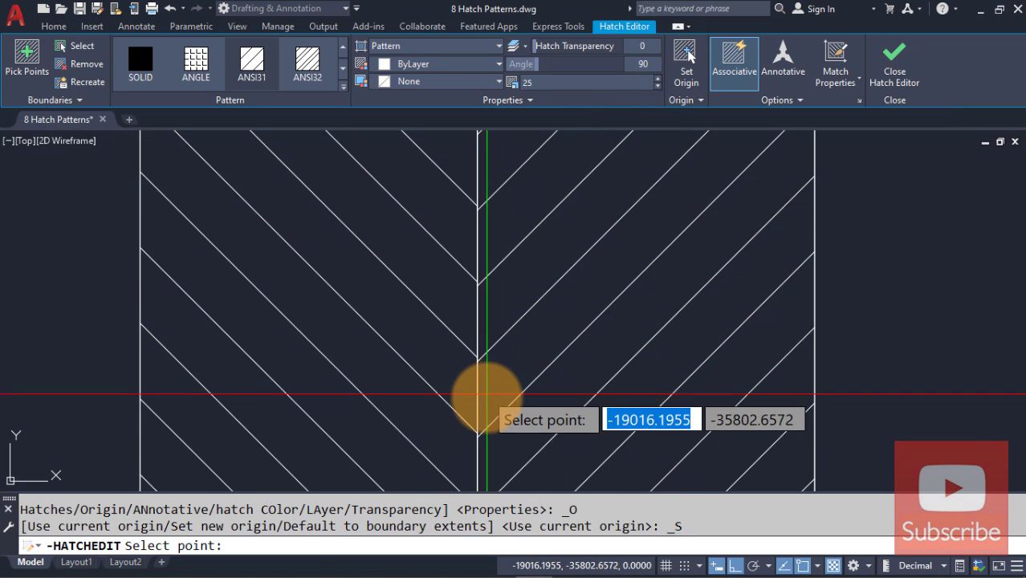
{"action": "scroll", "coordinate": [480, 456], "scroll_direction": "up", "scroll_amount": 3}
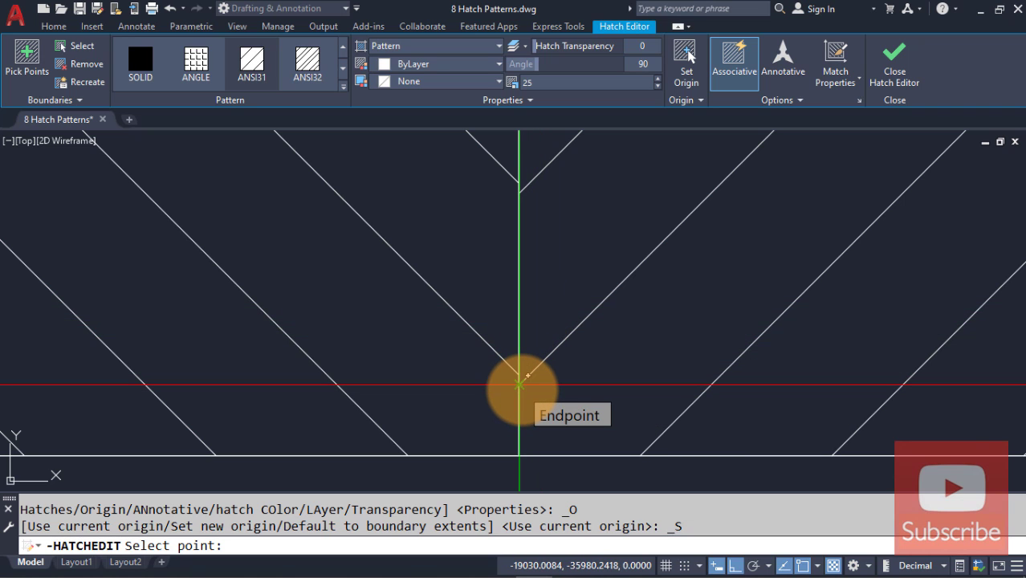
{"action": "left_click", "coordinate": [521, 386]}
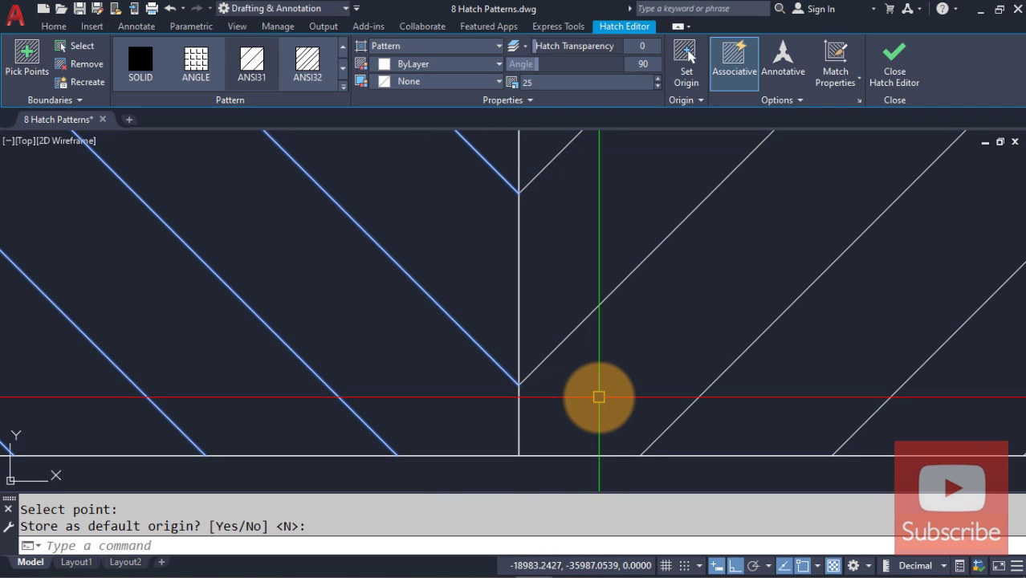
{"action": "key", "text": "Escape"}
Step: Fill the right half of the empty divided square under MIRRHATCH with an ANSI31 hatch at angle 0 and scale 25
{"action": "scroll", "coordinate": [598, 394], "scroll_direction": "down", "scroll_amount": 5}
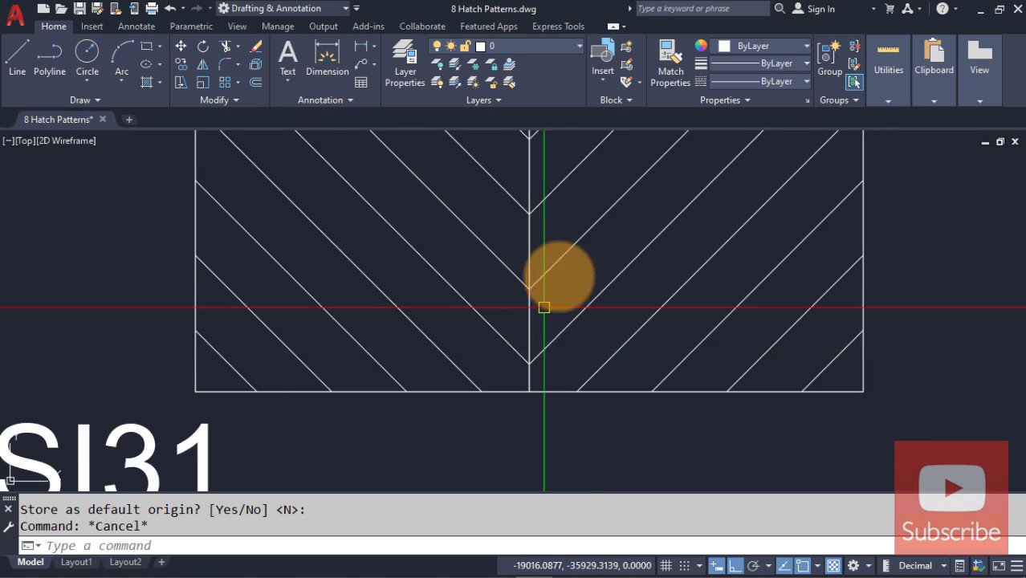
{"action": "mouse_move", "coordinate": [563, 274]}
{"action": "middle_mouse_down"}
{"action": "mouse_move", "coordinate": [541, 252]}
{"action": "mouse_move", "coordinate": [470, 355]}
{"action": "mouse_move", "coordinate": [463, 390]}
{"action": "mouse_move", "coordinate": [7, 381]}
{"action": "middle_mouse_up"}
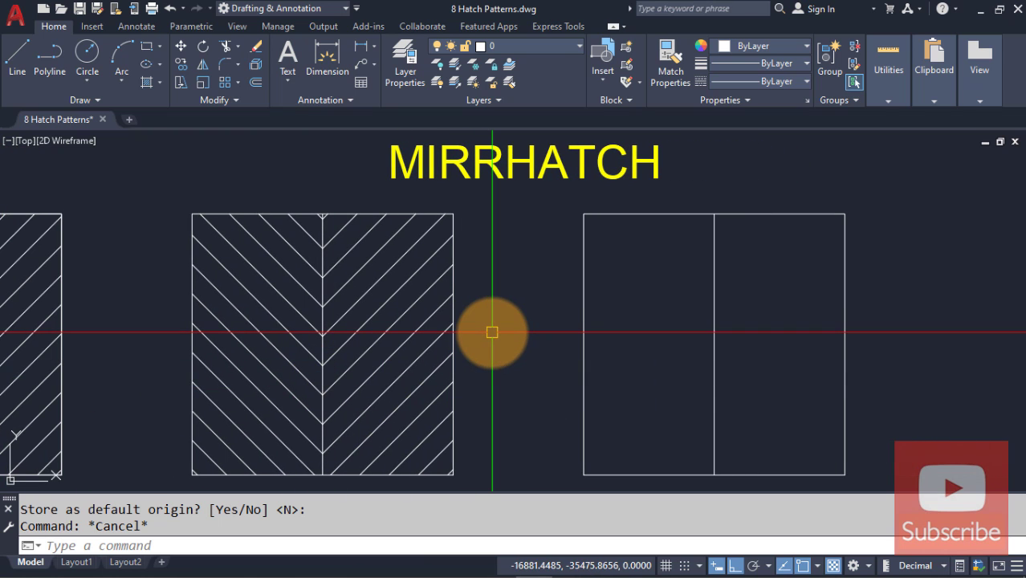
{"action": "type", "text": "H"}
{"action": "key", "text": "Return"}
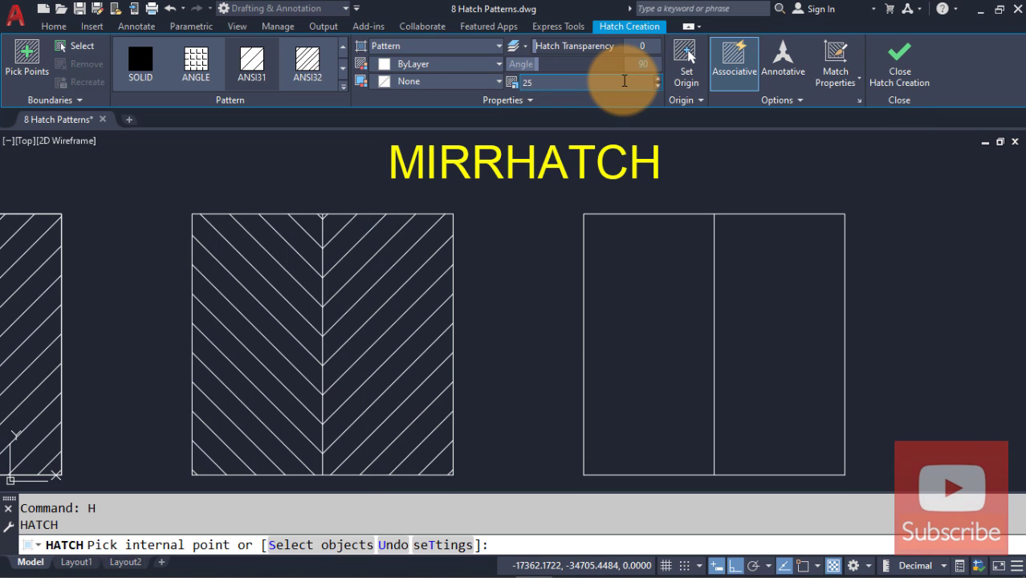
{"action": "type", "text": "0"}
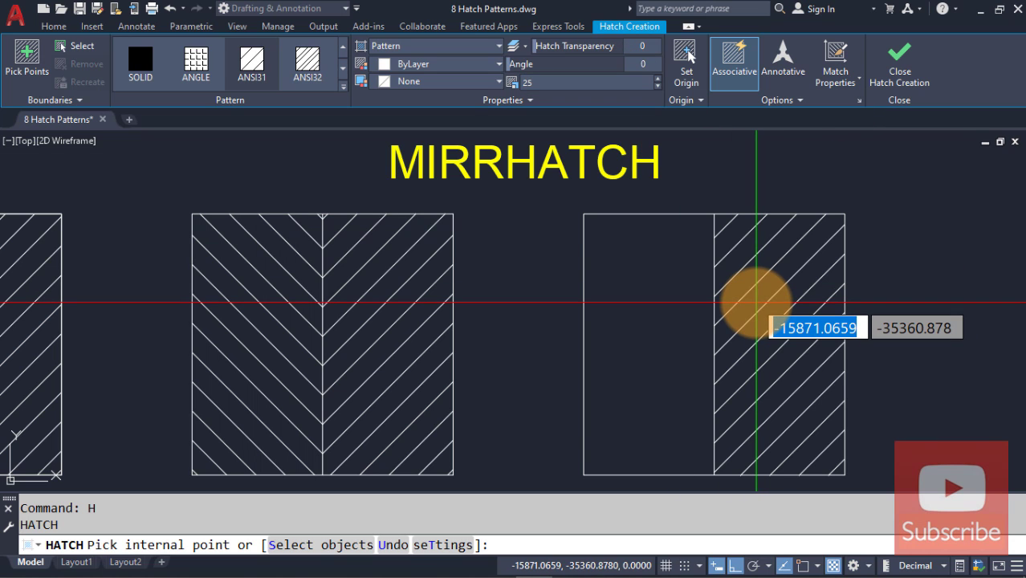
{"action": "left_click", "coordinate": [756, 303]}
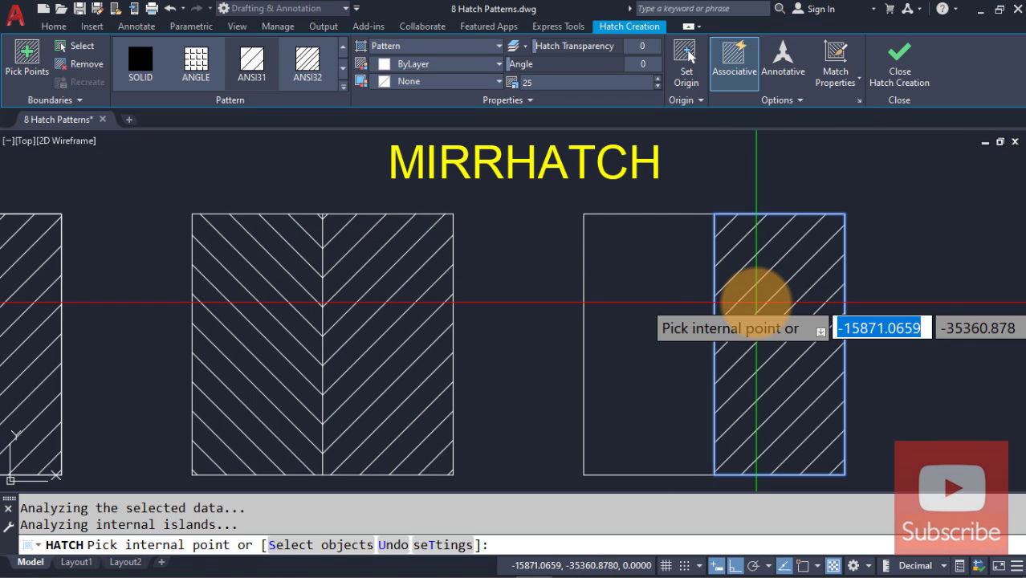
{"action": "key", "text": "Return"}
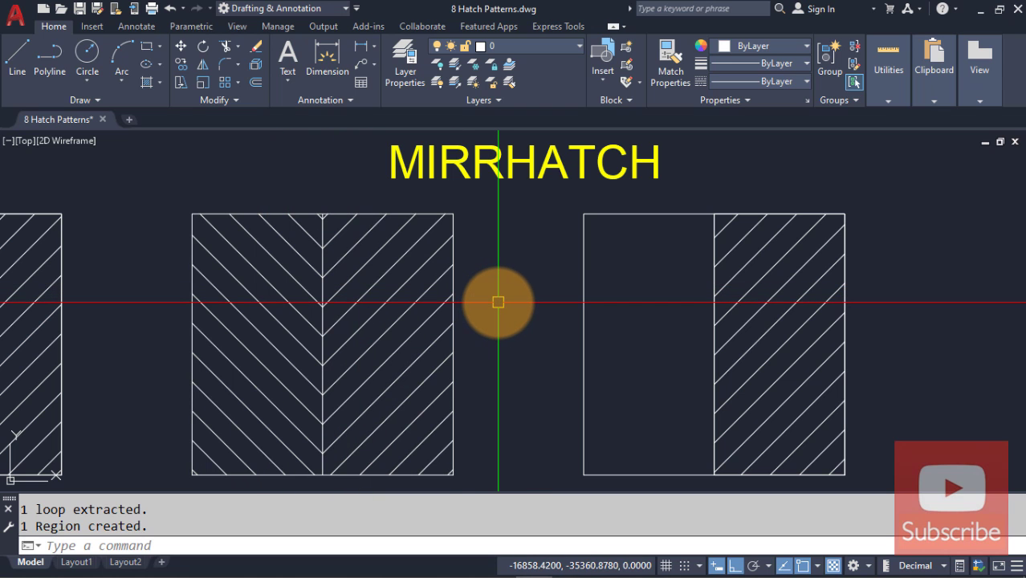
Step: Try mirroring the right half's hatch about the MIRRHATCH square's dividing line, keeping the source hatch, and undo the mirror
{"action": "type", "text": "I"}
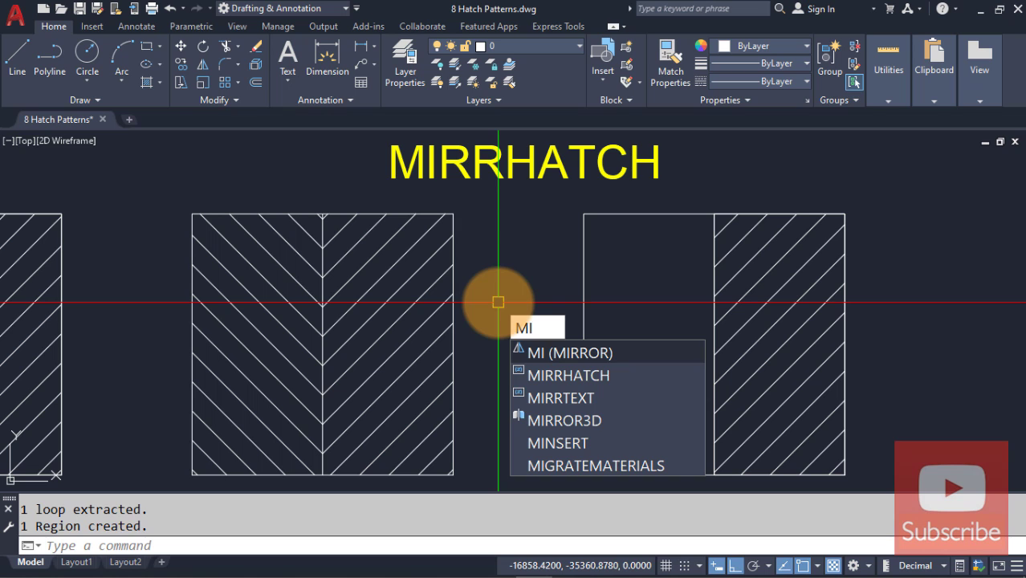
{"action": "key", "text": "Return"}
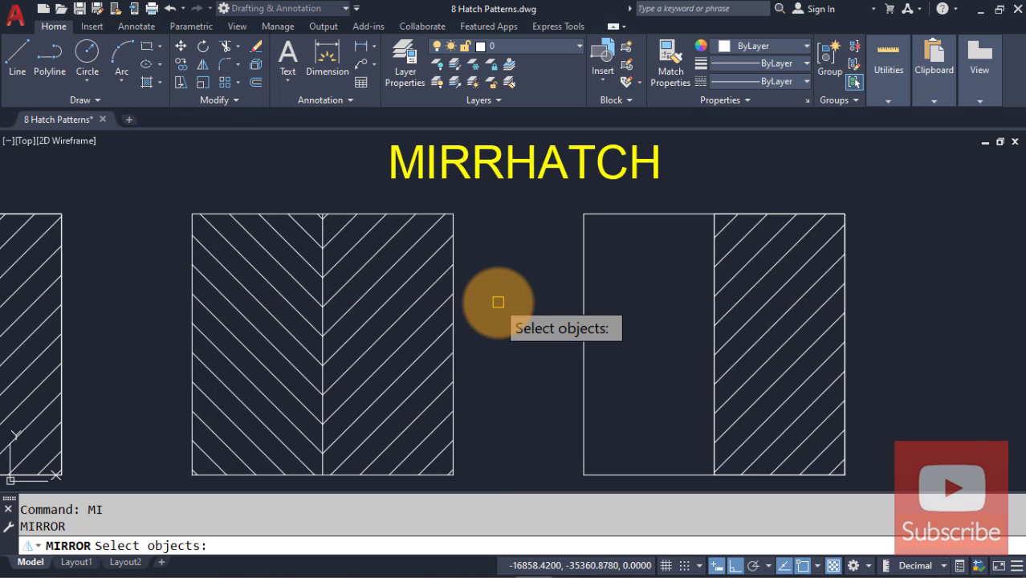
{"action": "left_click", "coordinate": [739, 267]}
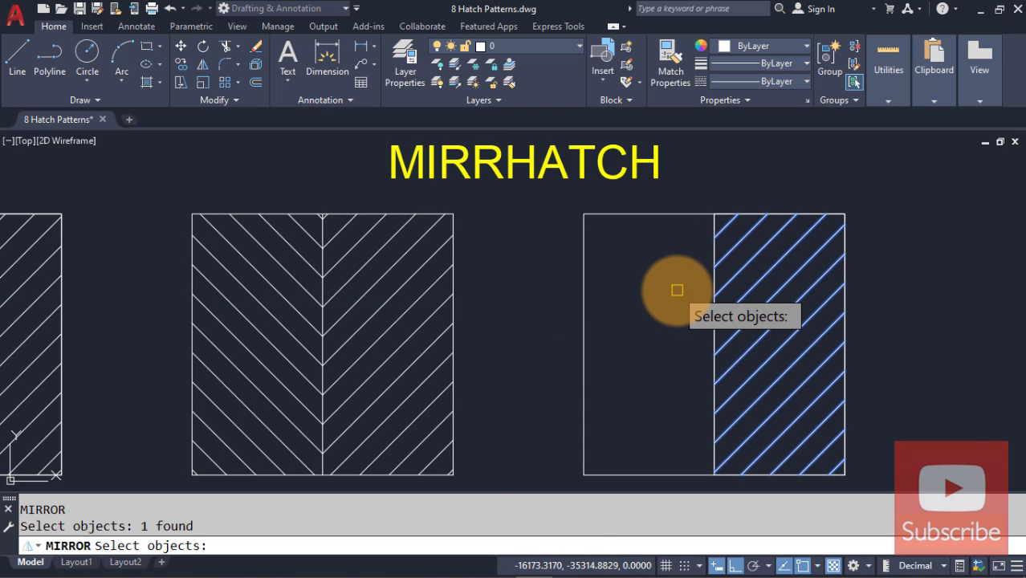
{"action": "key", "text": "Return"}
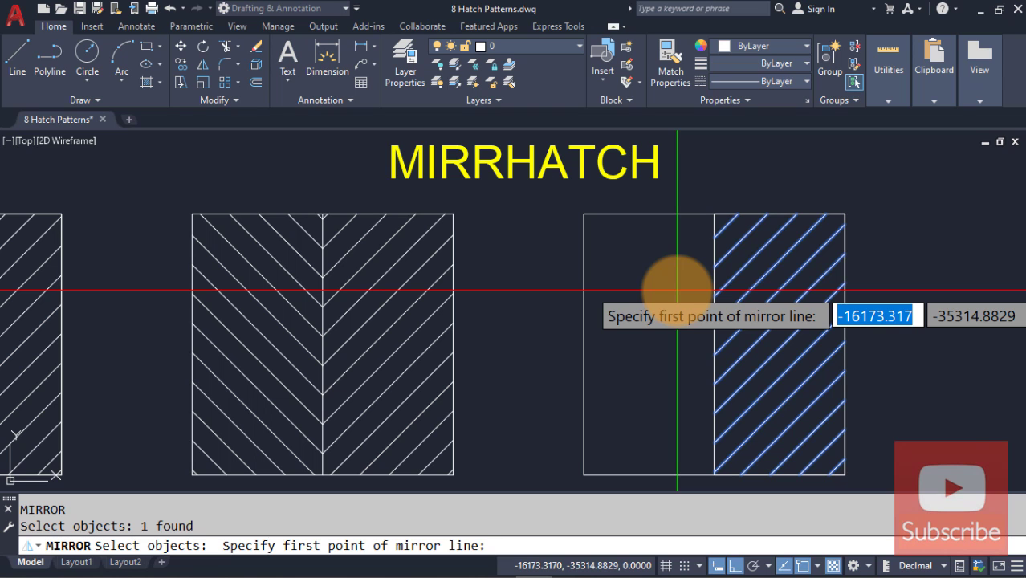
{"action": "left_click", "coordinate": [714, 215]}
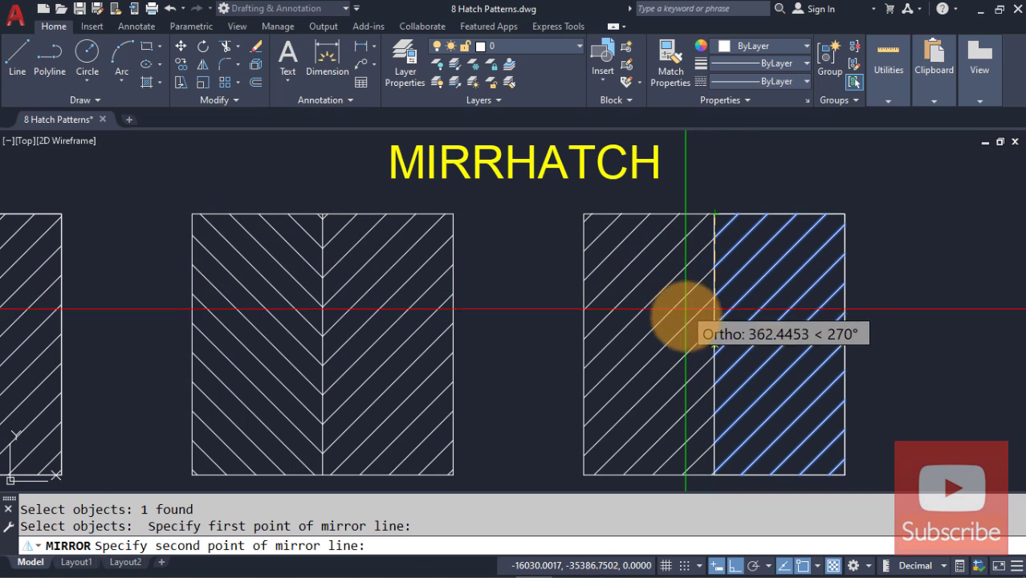
{"action": "left_click", "coordinate": [722, 159]}
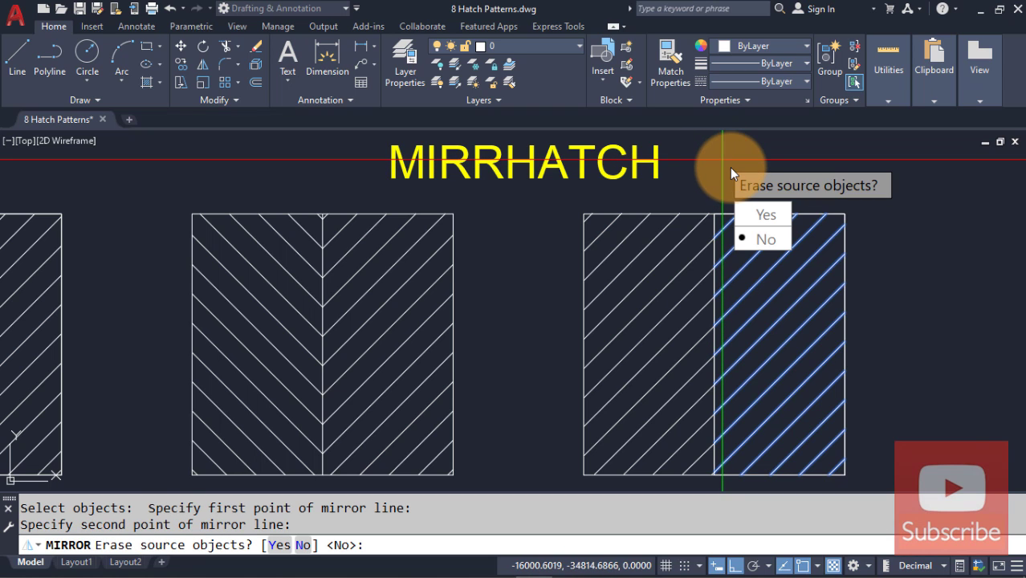
{"action": "key", "text": "Return"}
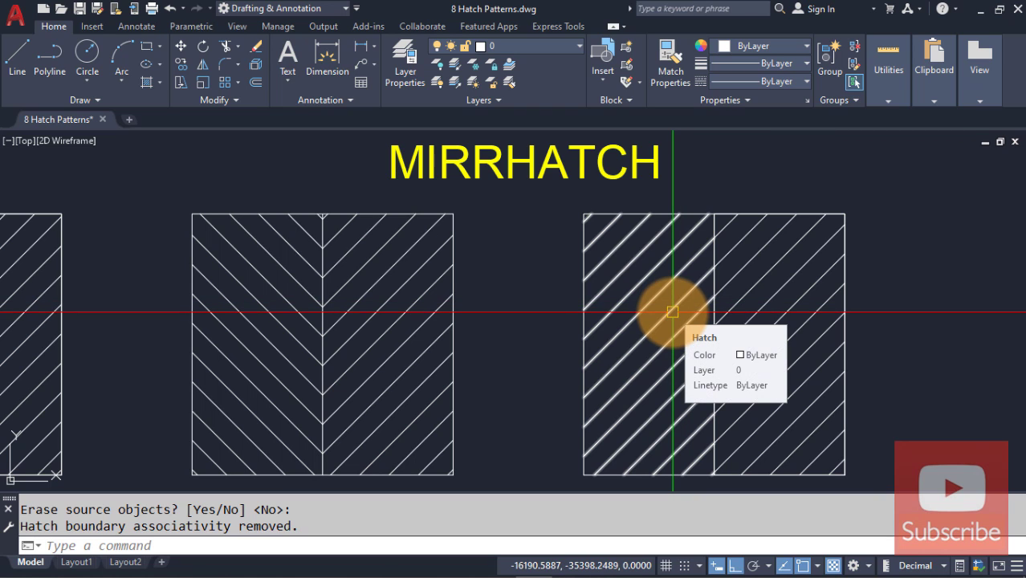
{"action": "key", "text": "ctrl+z"}
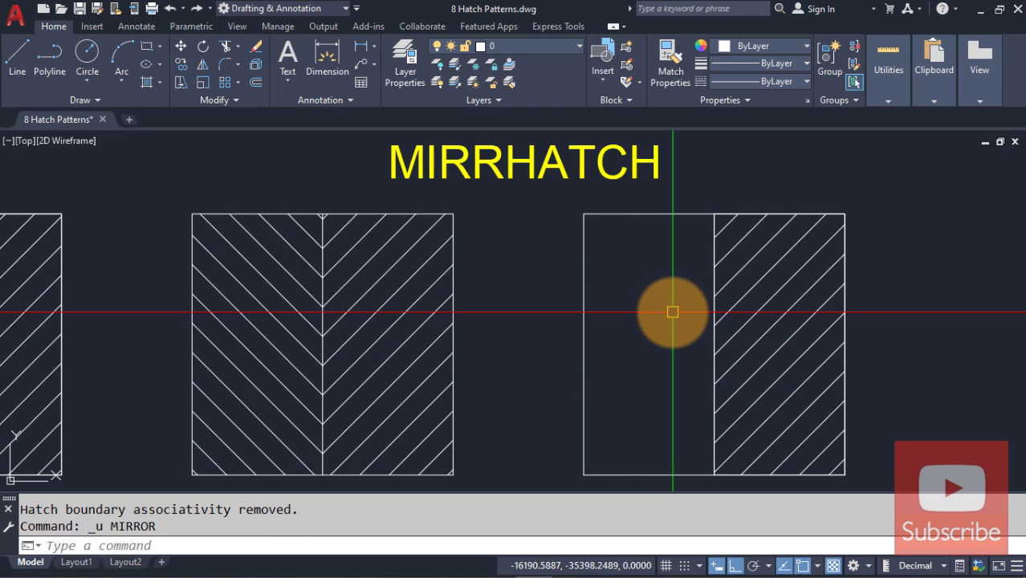
Step: Set the MIRRHATCH system variable to 1
{"action": "type", "text": "MI"}
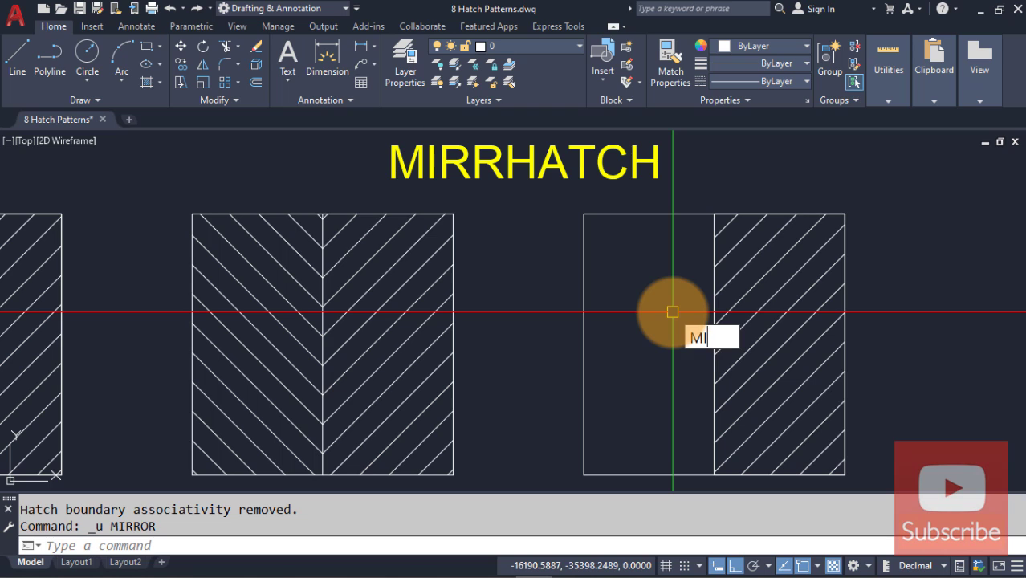
{"action": "type", "text": "RRHATCH"}
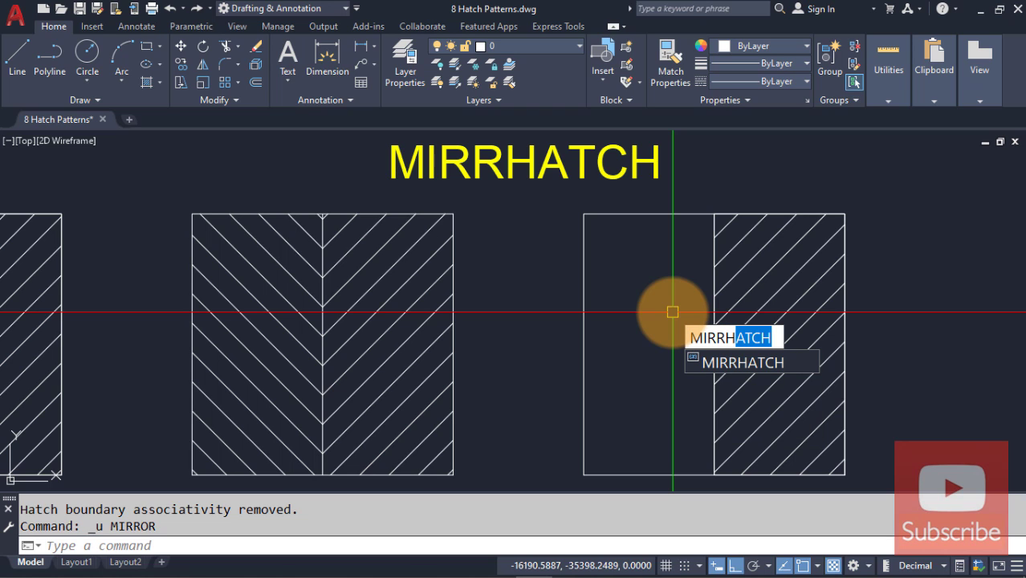
{"action": "key", "text": "Return"}
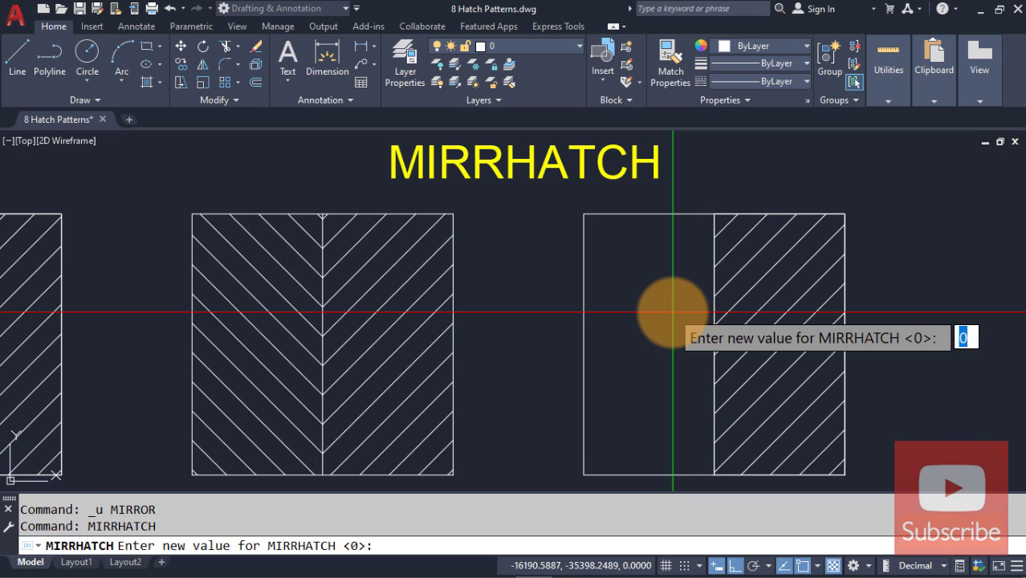
{"action": "type", "text": "1"}
{"action": "key", "text": "Return"}
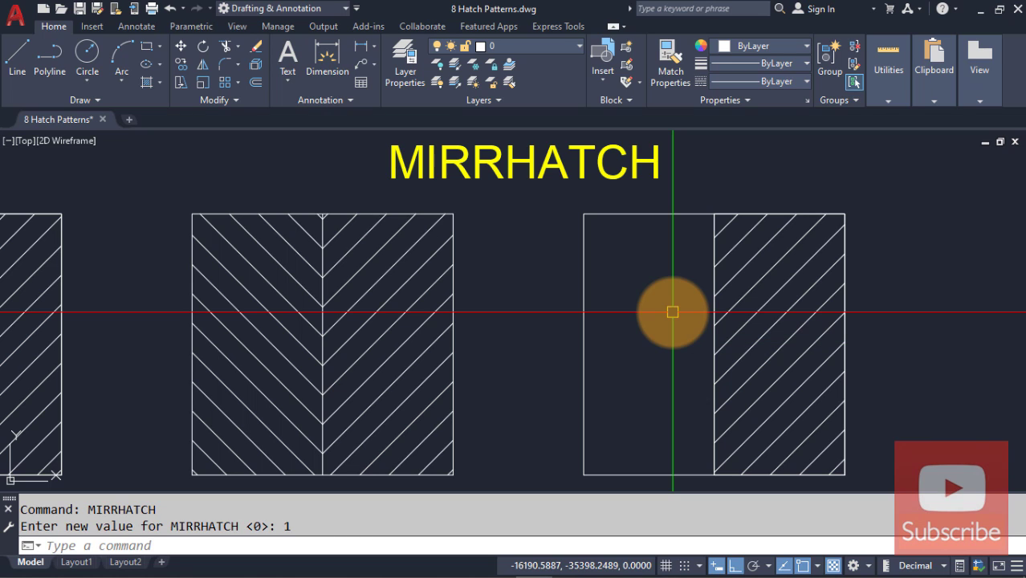
Step: Mirror the right half's hatch about the vertical dividing line into the empty left half, keeping the source hatch
{"action": "type", "text": "MI"}
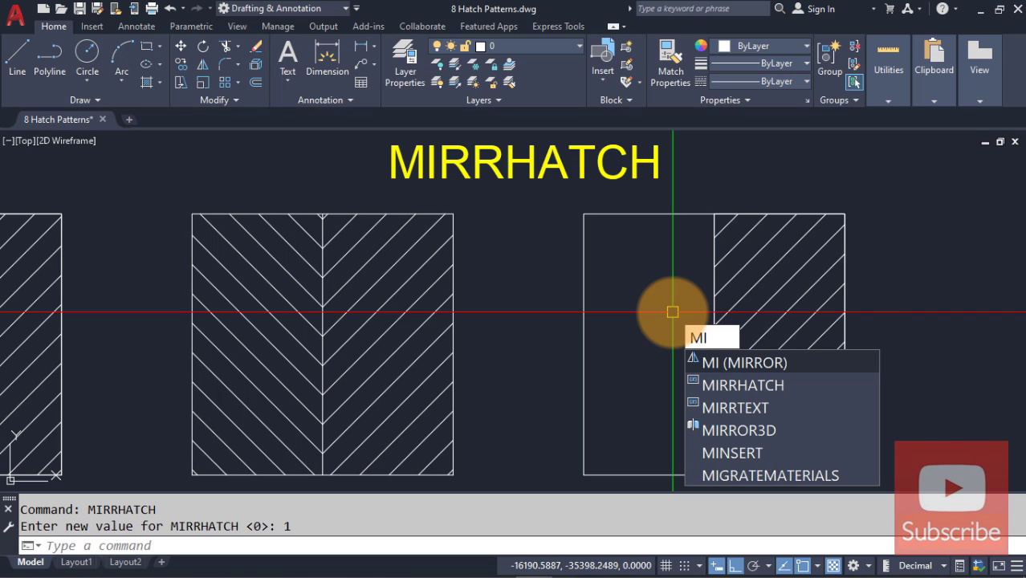
{"action": "key", "text": "Return"}
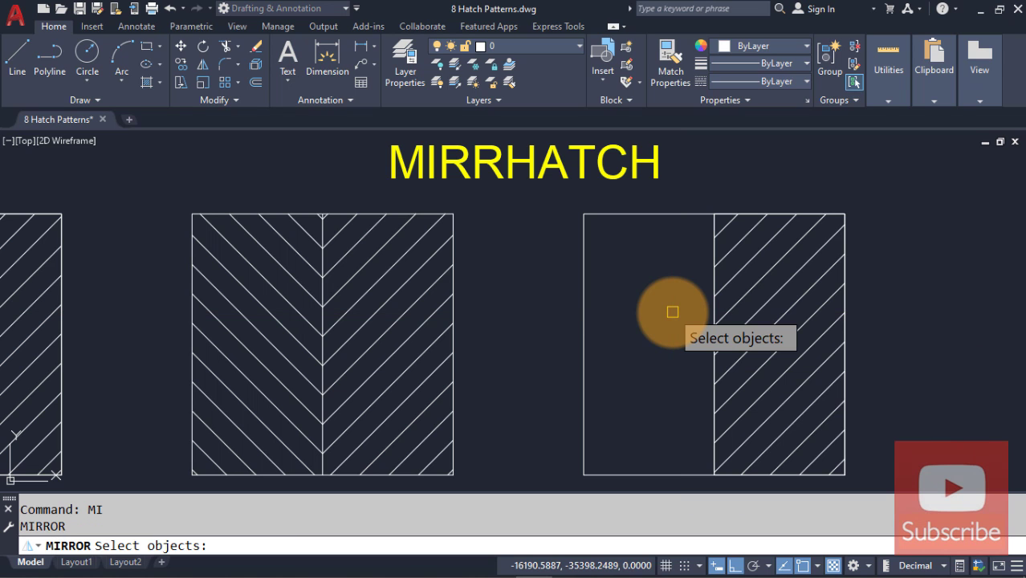
{"action": "left_click", "coordinate": [753, 288]}
{"action": "key", "text": "Return"}
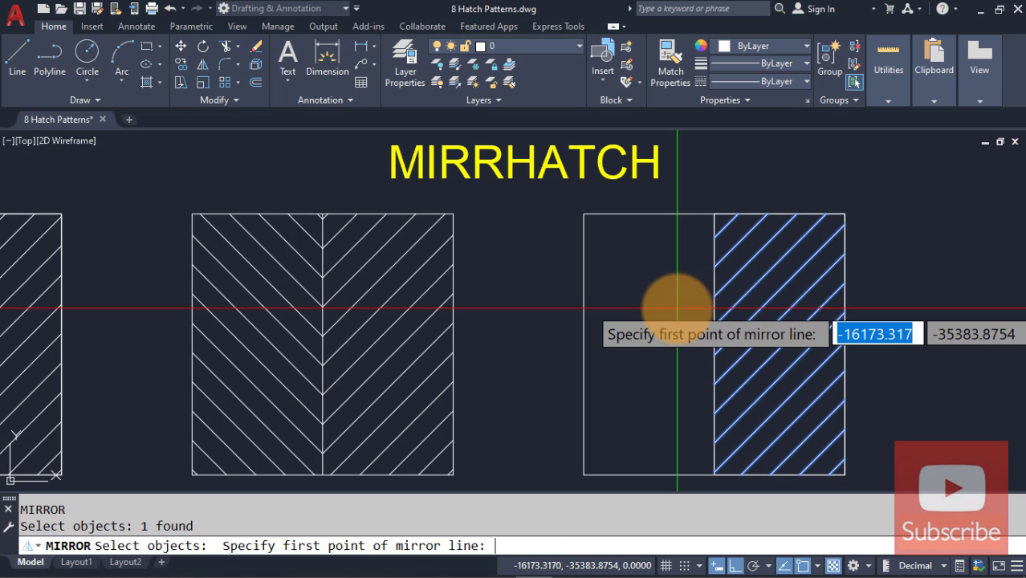
{"action": "left_click", "coordinate": [715, 214]}
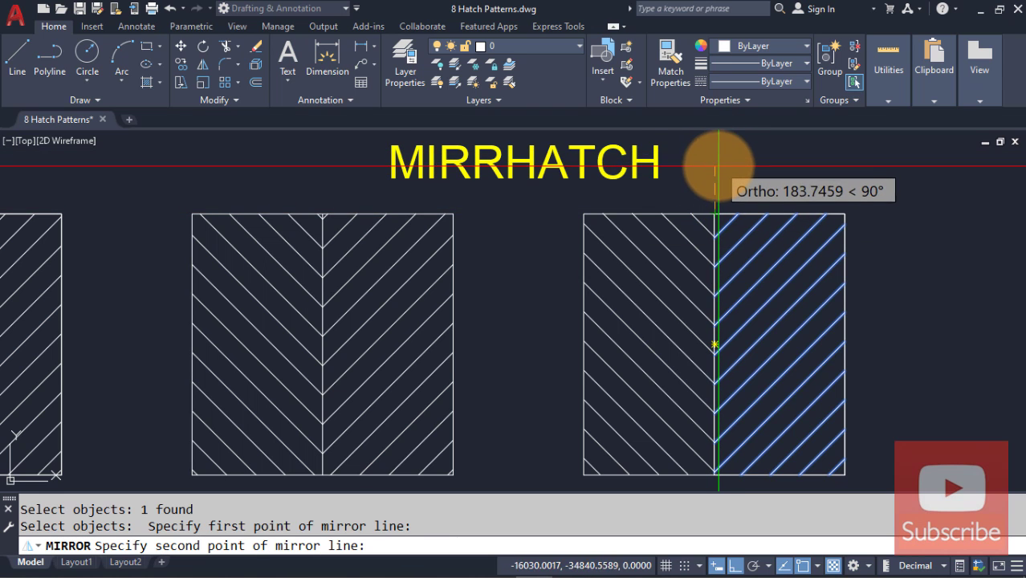
{"action": "left_click", "coordinate": [717, 159]}
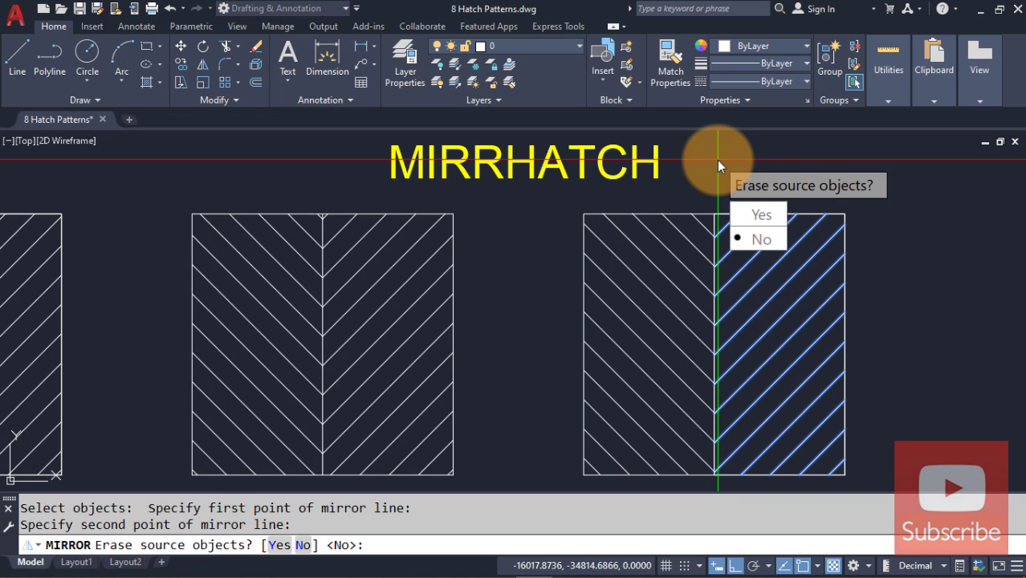
{"action": "key", "text": "Return"}
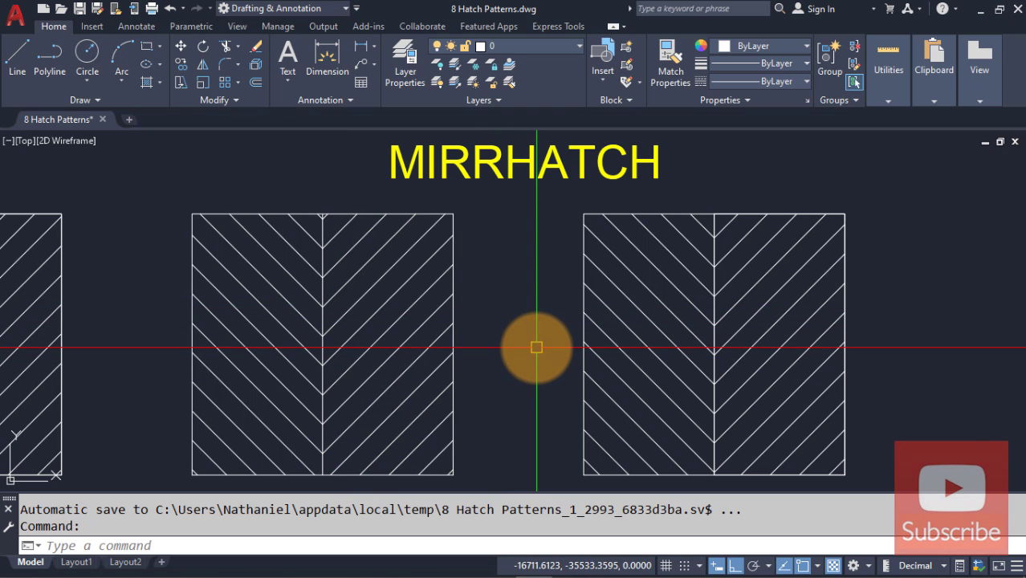
Step: Start a hatch near the gravel samples, switch Associative Boundaries off and back on, and cancel the hatch
{"action": "scroll", "coordinate": [509, 323], "scroll_direction": "down", "scroll_amount": 1}
{"action": "scroll", "coordinate": [356, 322], "scroll_direction": "down", "scroll_amount": 1}
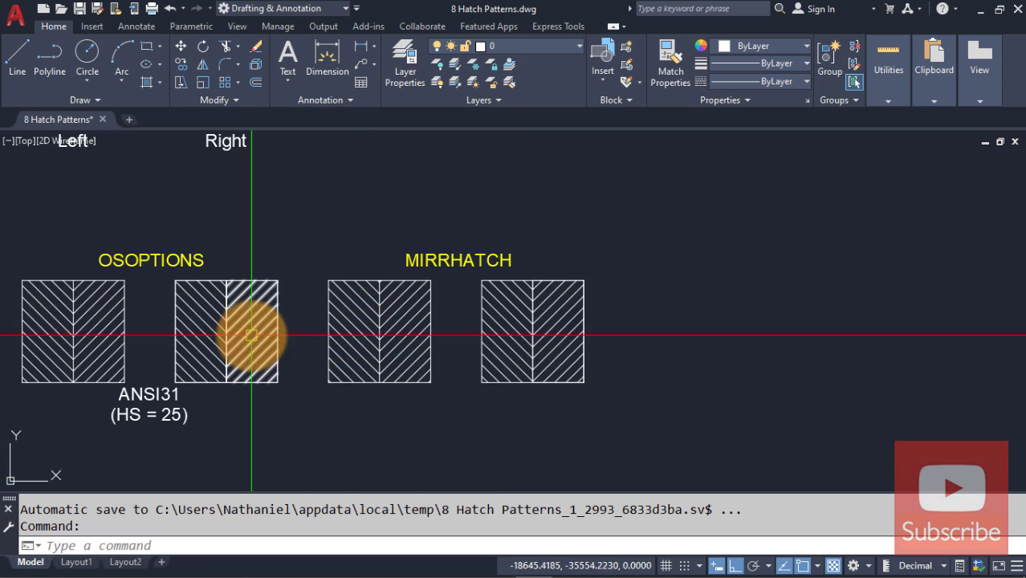
{"action": "mouse_move", "coordinate": [254, 336]}
{"action": "middle_mouse_down"}
{"action": "mouse_move", "coordinate": [439, 323]}
{"action": "mouse_move", "coordinate": [417, 163]}
{"action": "middle_mouse_up"}
{"action": "mouse_move", "coordinate": [448, 282]}
{"action": "middle_mouse_down"}
{"action": "mouse_move", "coordinate": [436, 284]}
{"action": "mouse_move", "coordinate": [441, 231]}
{"action": "middle_mouse_up"}
{"action": "scroll", "coordinate": [390, 293], "scroll_direction": "up", "scroll_amount": 2}
{"action": "mouse_move", "coordinate": [388, 297]}
{"action": "middle_mouse_down"}
{"action": "mouse_move", "coordinate": [447, 258]}
{"action": "mouse_move", "coordinate": [465, 268]}
{"action": "middle_mouse_up"}
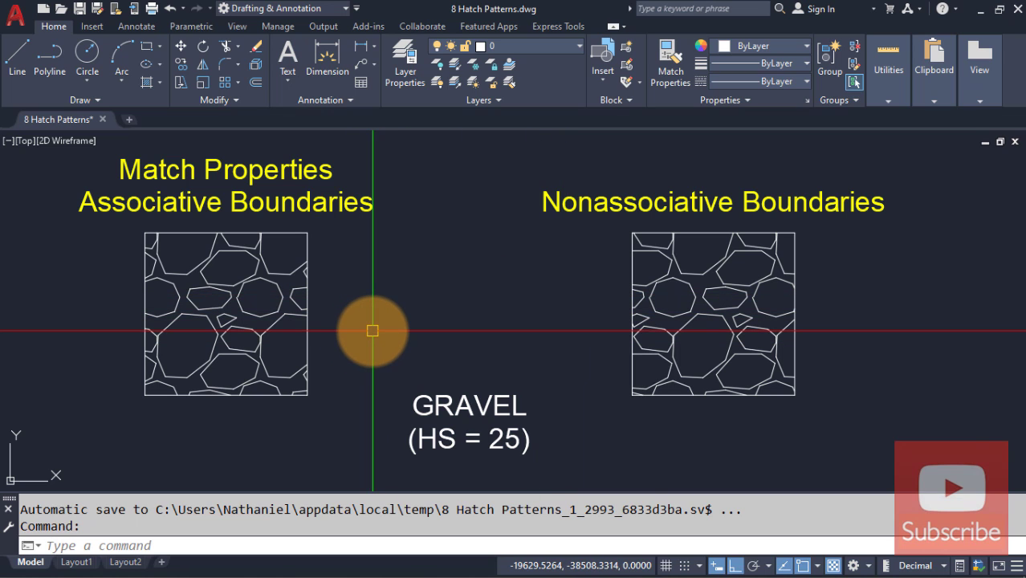
{"action": "type", "text": "h"}
{"action": "key", "text": "Return"}
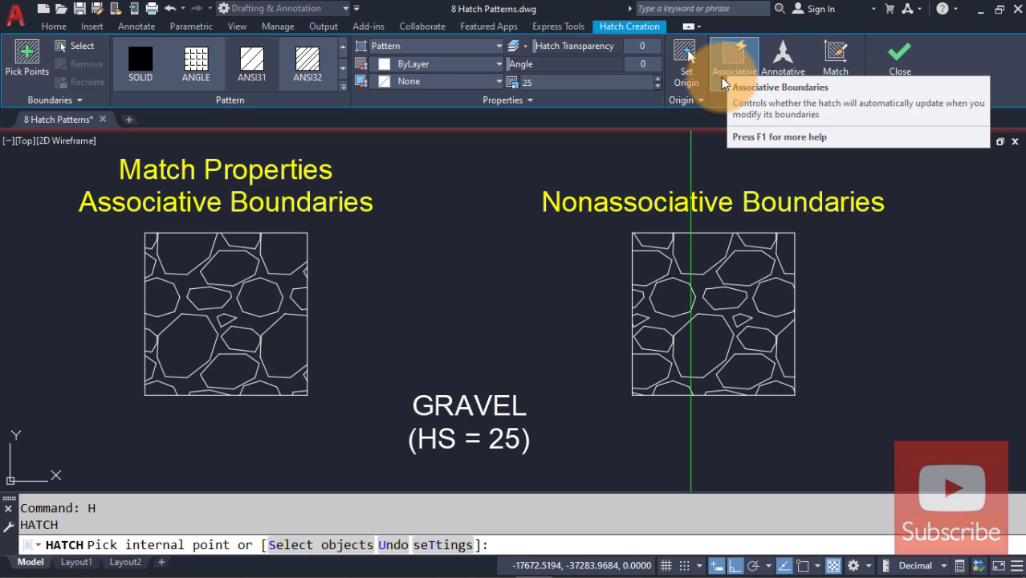
{"action": "left_click", "coordinate": [726, 78]}
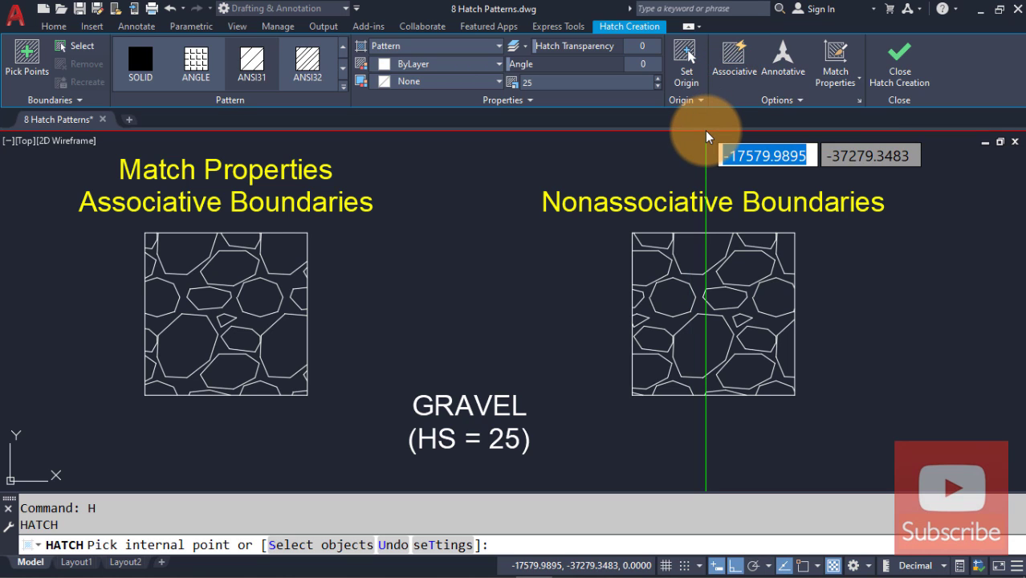
{"action": "left_click", "coordinate": [733, 55]}
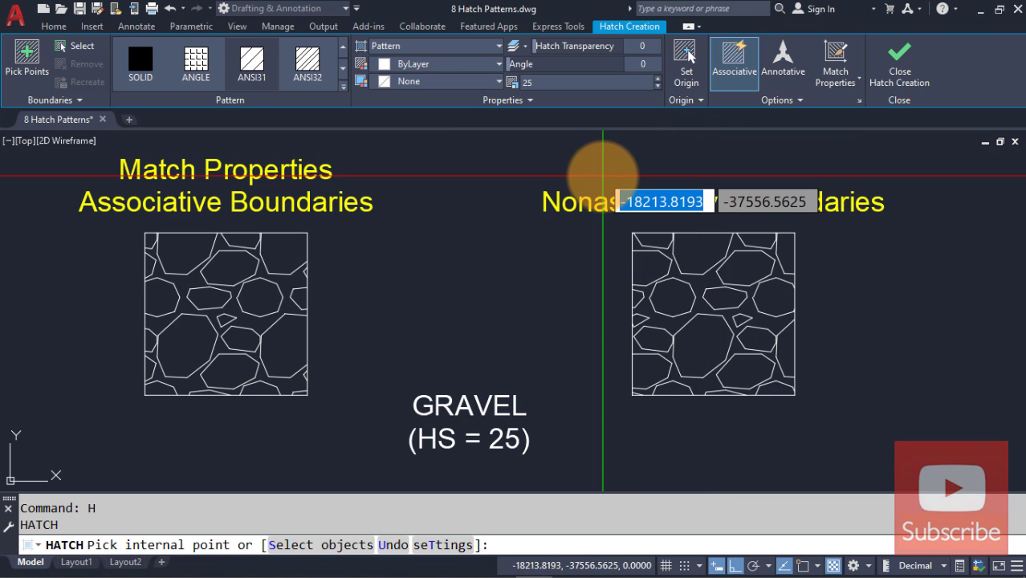
{"action": "key", "text": "Escape"}
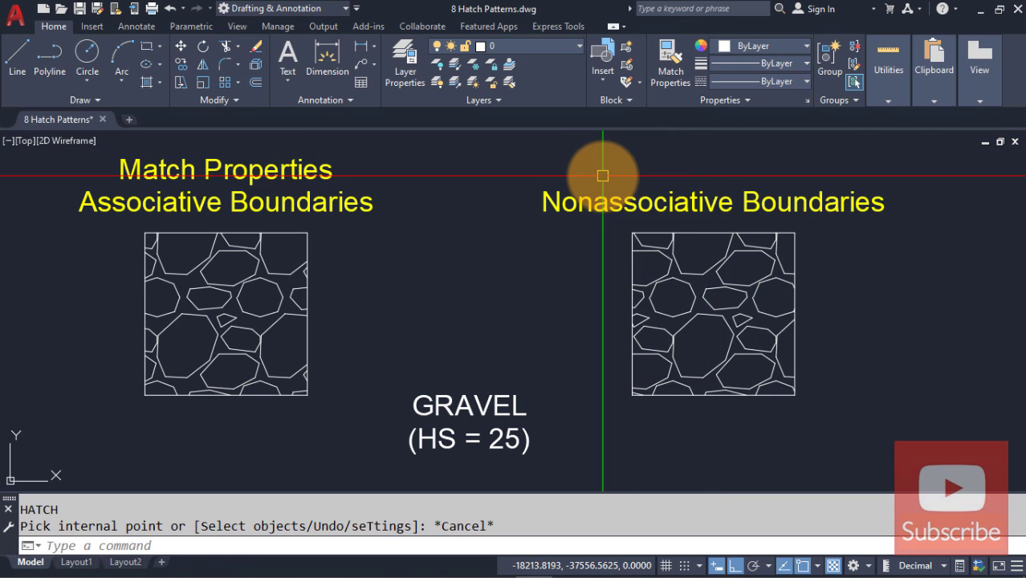
Step: Check the Associative Boundaries setting of the gravel hatches in the associative and nonassociative squares
{"action": "left_click", "coordinate": [268, 272]}
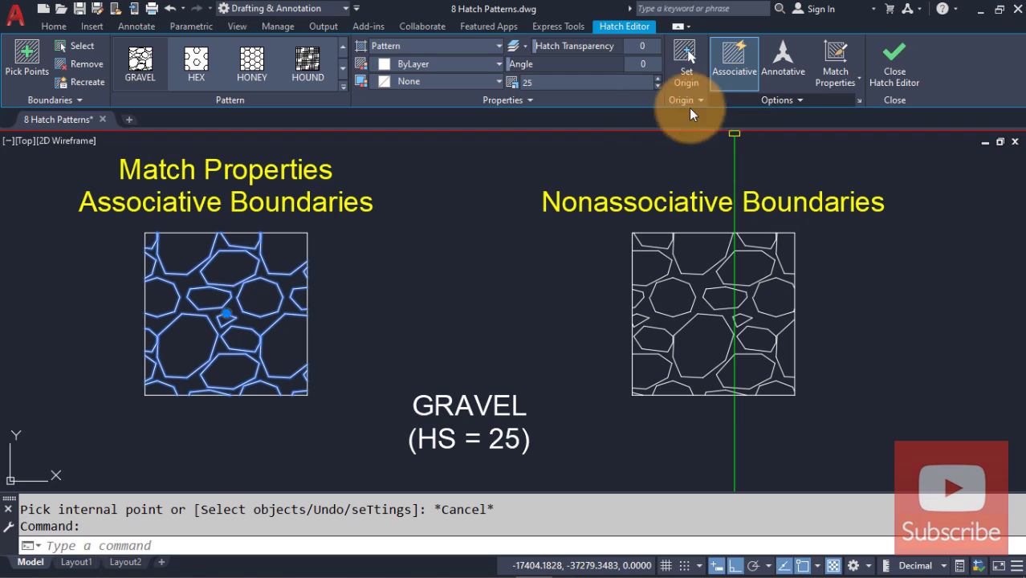
{"action": "key", "text": "Escape"}
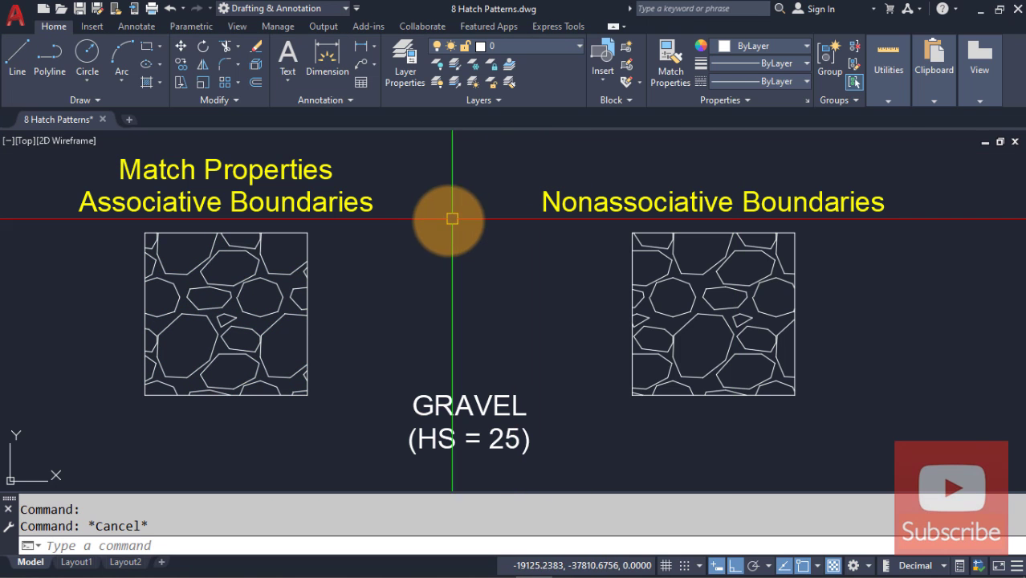
{"action": "left_click", "coordinate": [689, 271]}
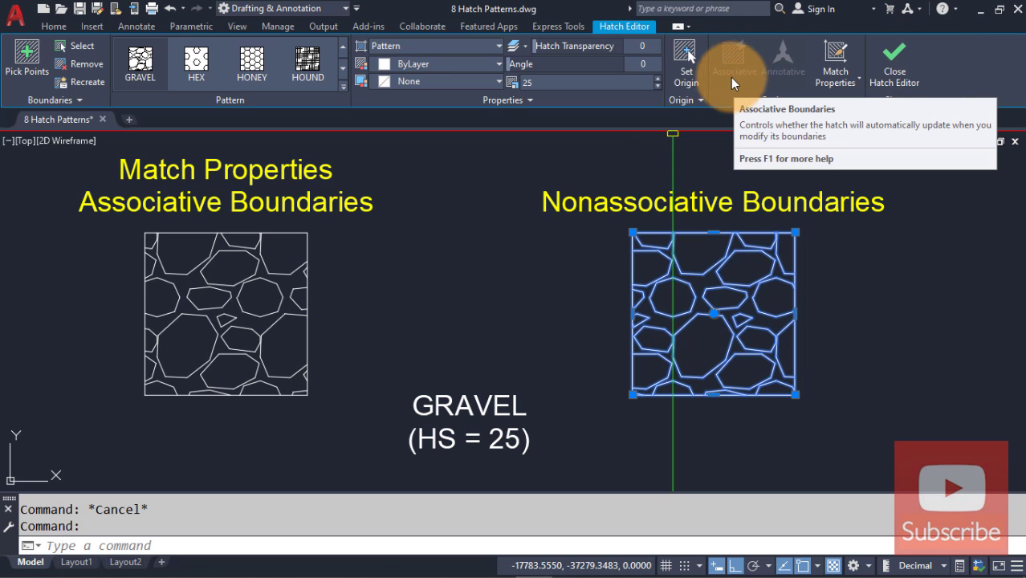
{"action": "key", "text": "Escape"}
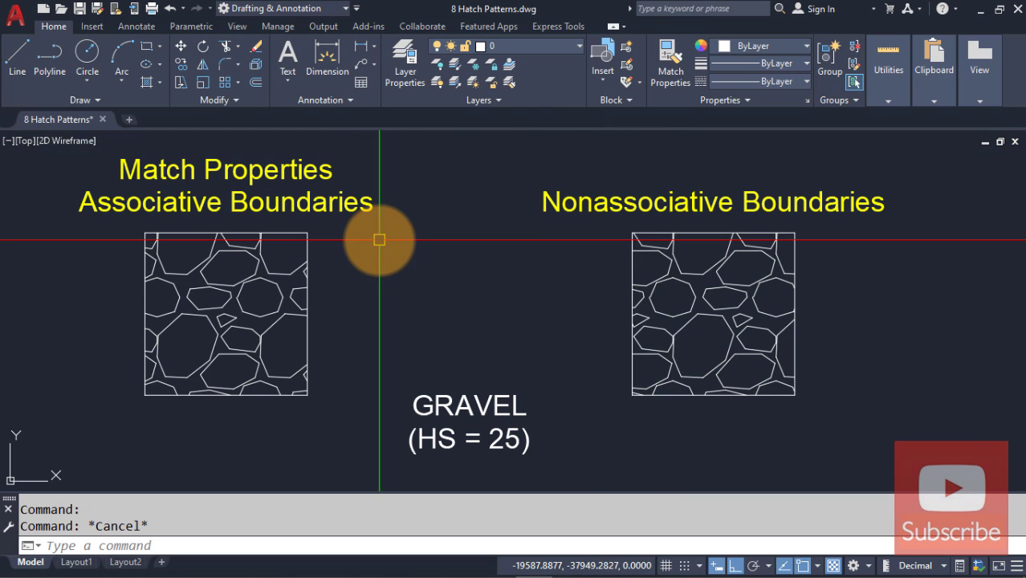
Step: Stretch the upper-right corner of the associative gravel square's boundary outward and downward with Ortho off
{"action": "left_click", "coordinate": [291, 233]}
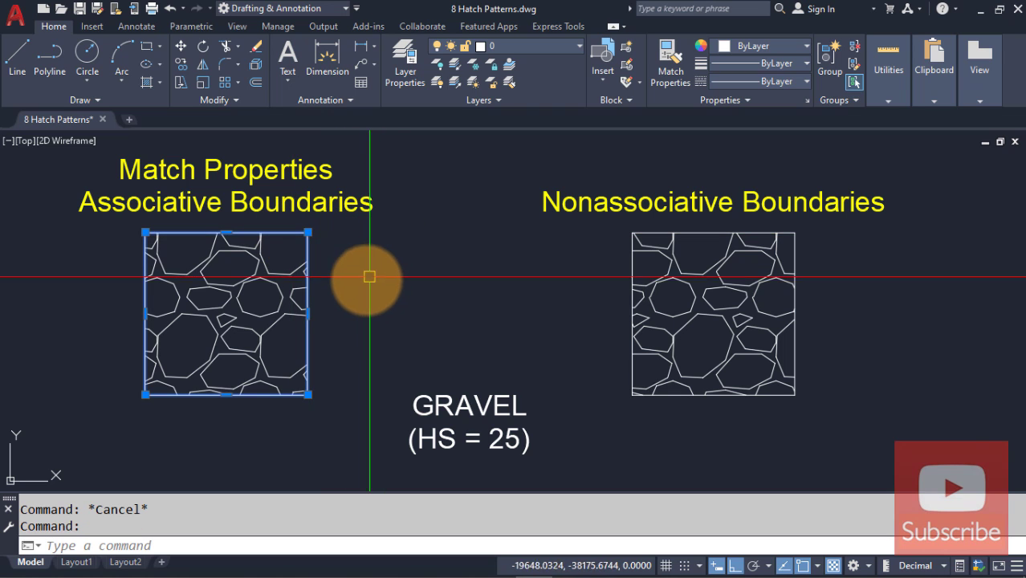
{"action": "mouse_move", "coordinate": [308, 232]}
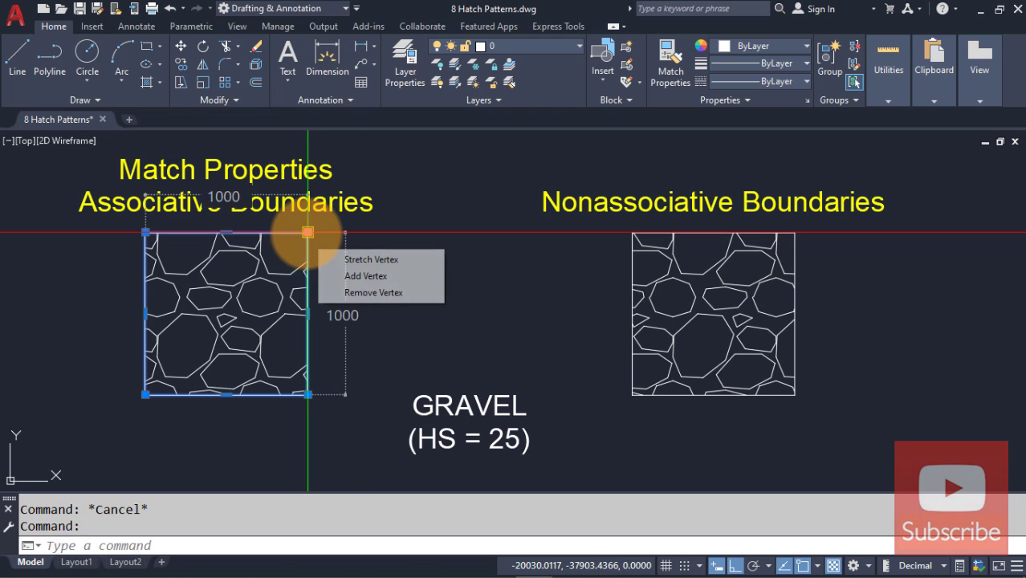
{"action": "left_click", "coordinate": [308, 232]}
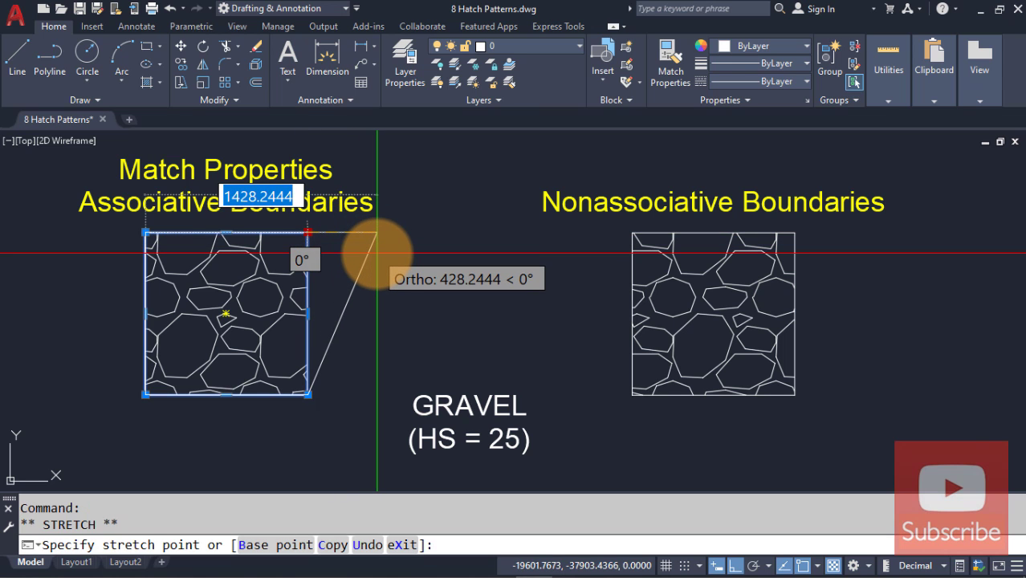
{"action": "key", "text": "F8"}
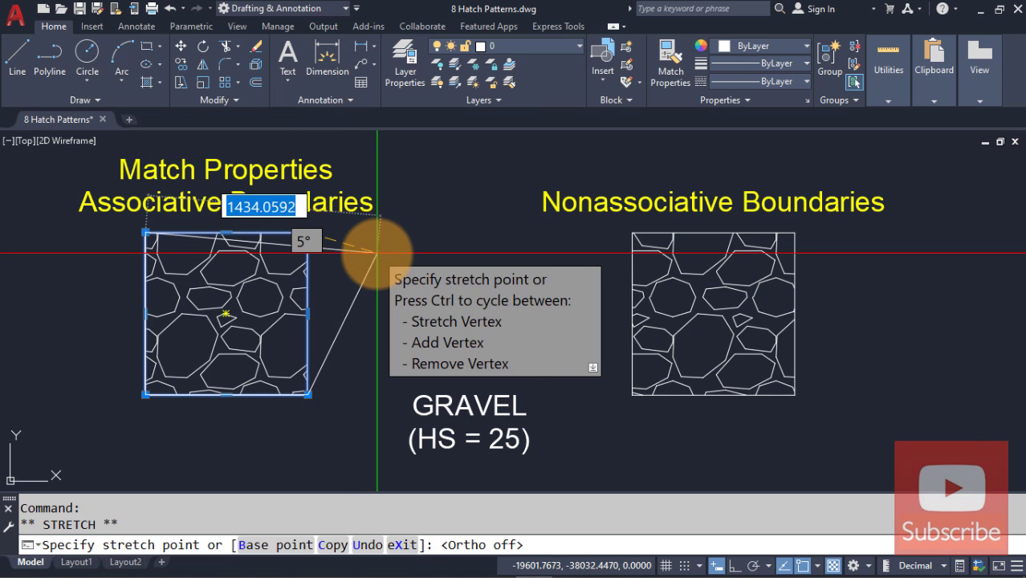
{"action": "left_click", "coordinate": [397, 286]}
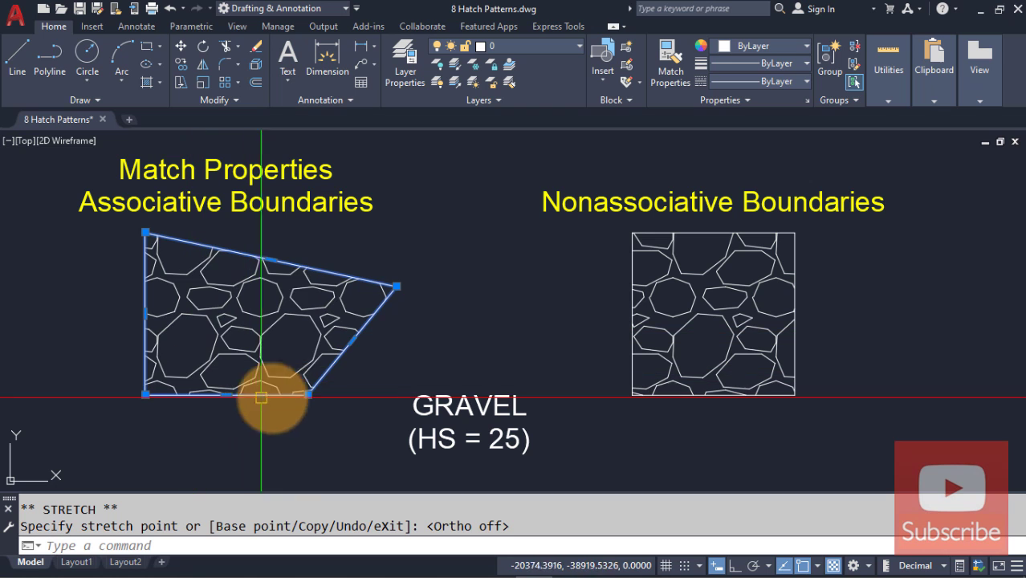
Step: Stretch the lower-right corner of the associative gravel boundary downward and its lower-left corner outward
{"action": "left_click", "coordinate": [308, 394]}
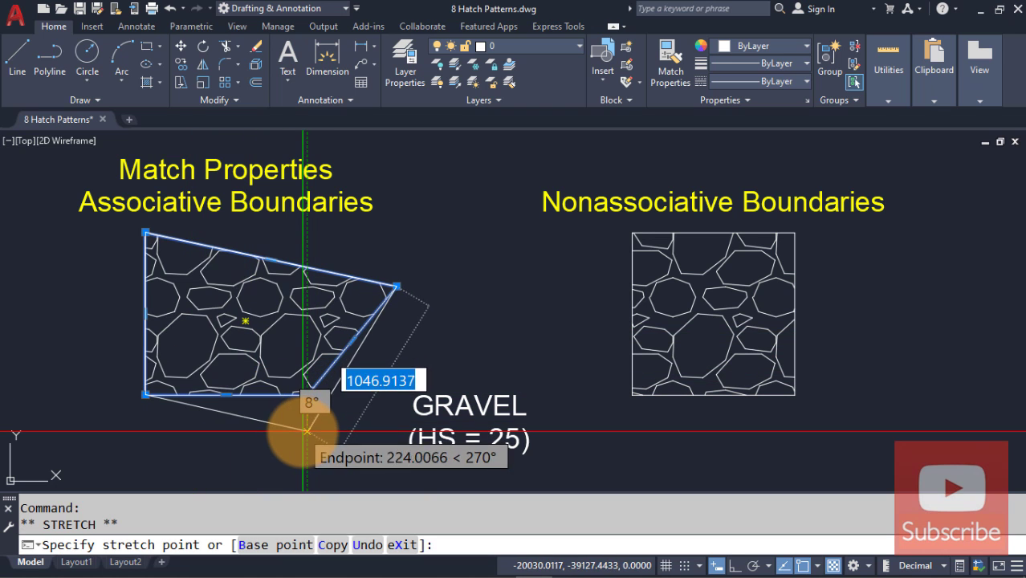
{"action": "left_click", "coordinate": [308, 431]}
{"action": "left_click", "coordinate": [146, 394]}
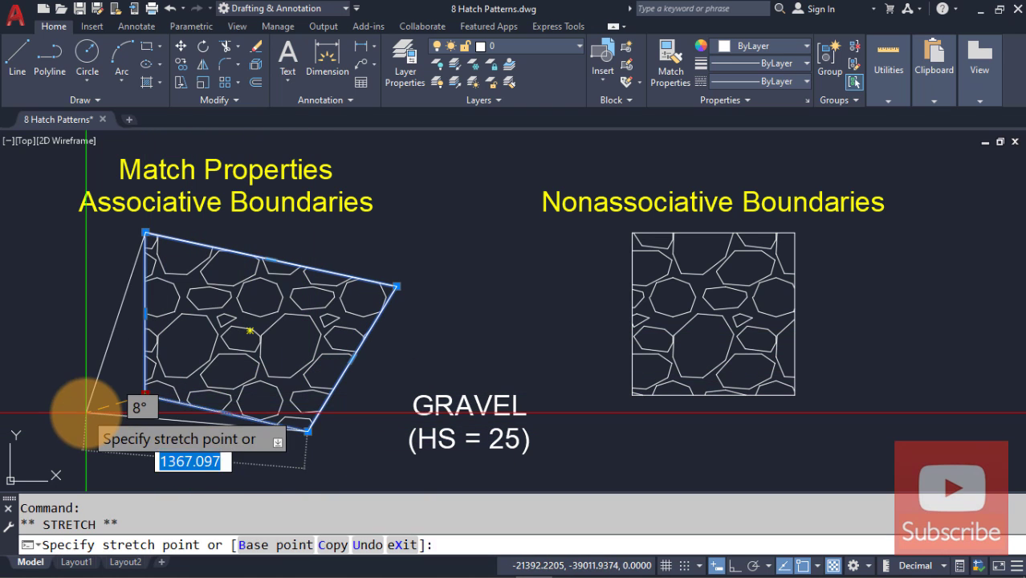
{"action": "left_click", "coordinate": [86, 412]}
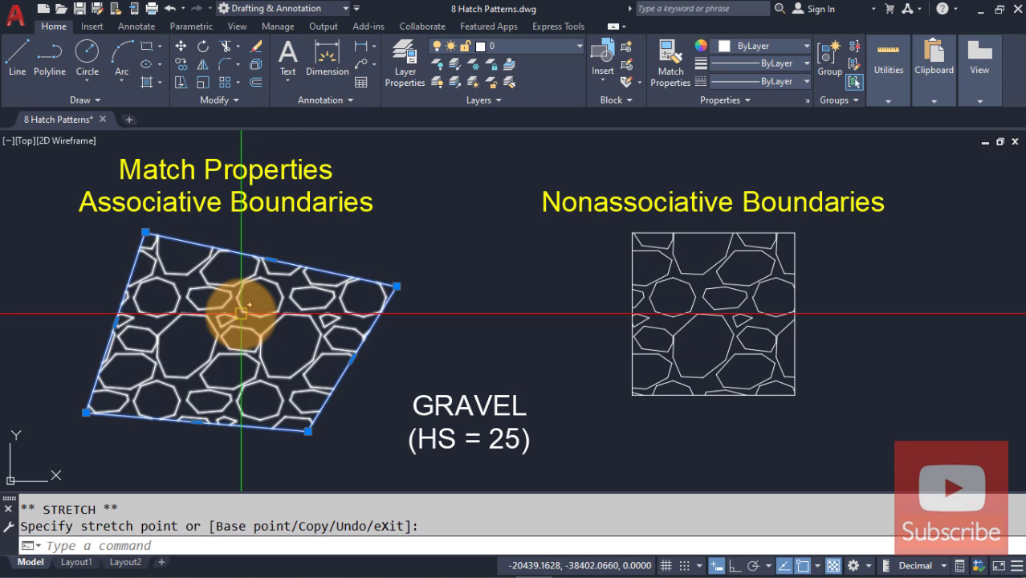
Step: Stretch the upper-left corner of the associative gravel boundary outward, and move its top edge upward
{"action": "left_click", "coordinate": [241, 313]}
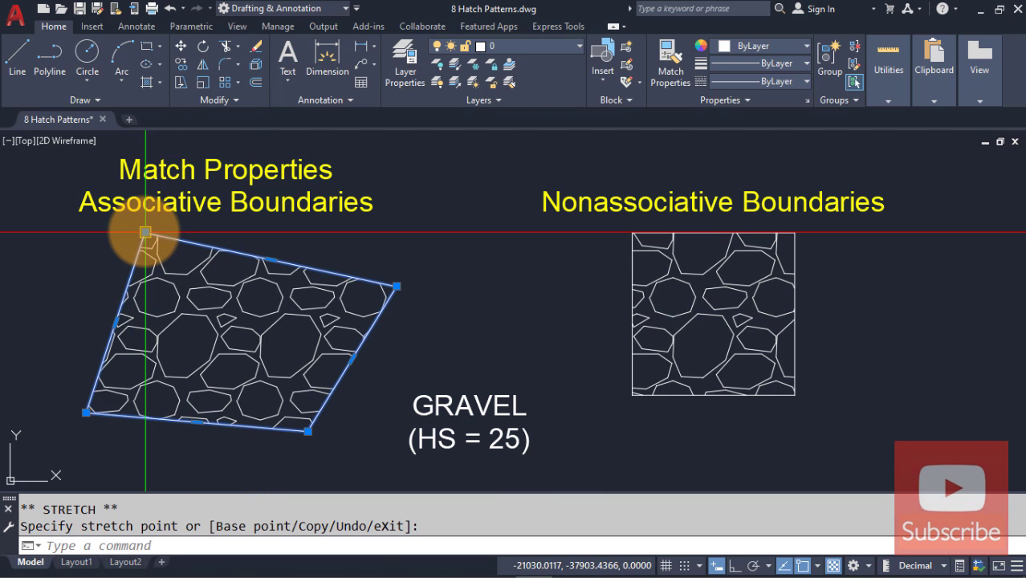
{"action": "left_click", "coordinate": [144, 232]}
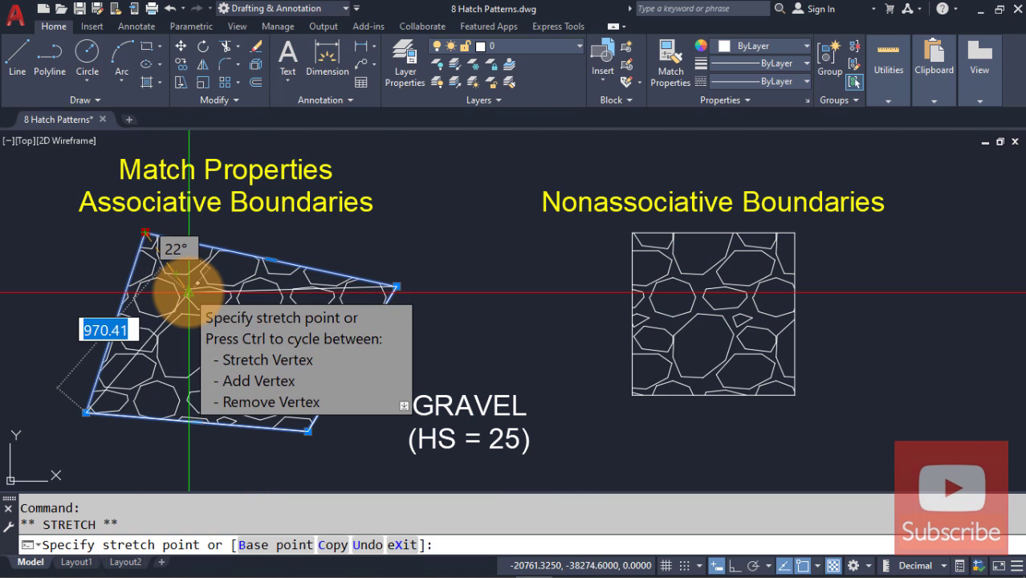
{"action": "left_click", "coordinate": [93, 262]}
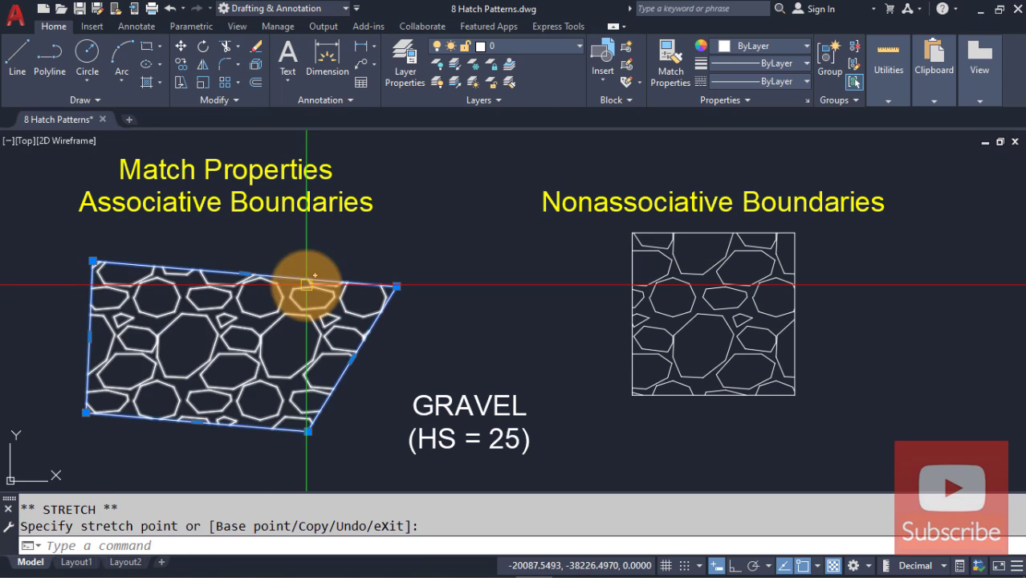
{"action": "left_click", "coordinate": [244, 272]}
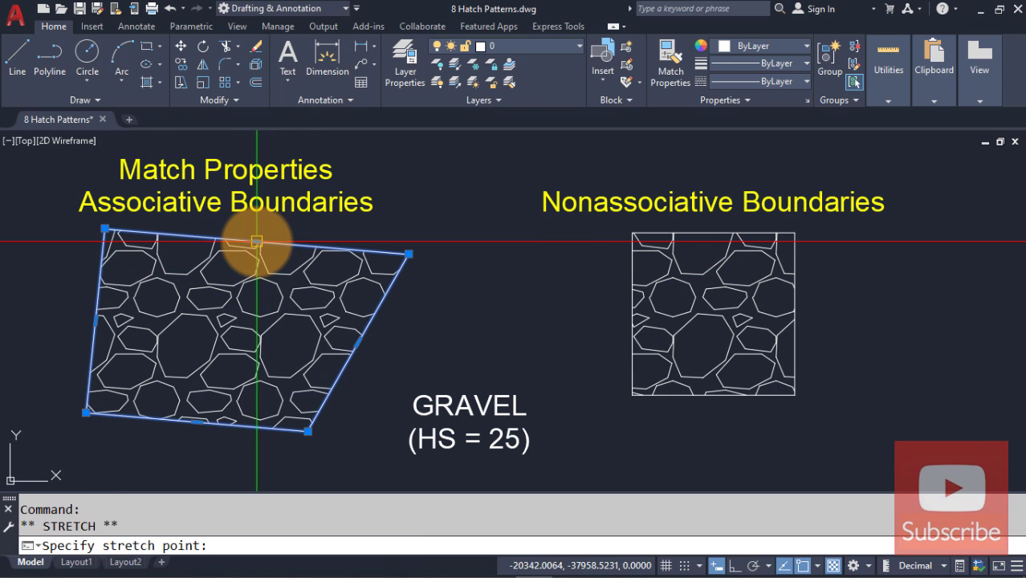
{"action": "left_click", "coordinate": [254, 239]}
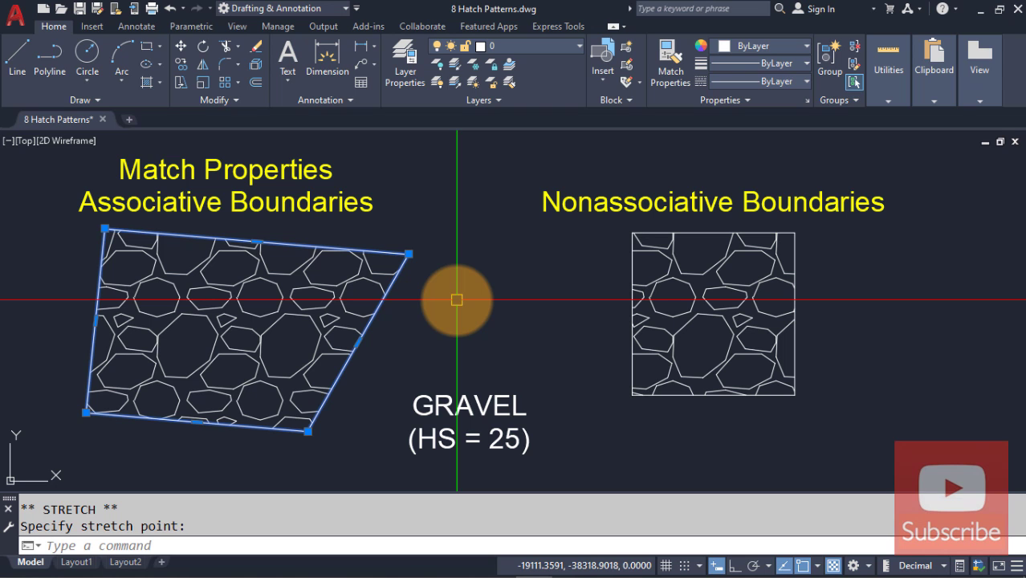
{"action": "key", "text": "Escape"}
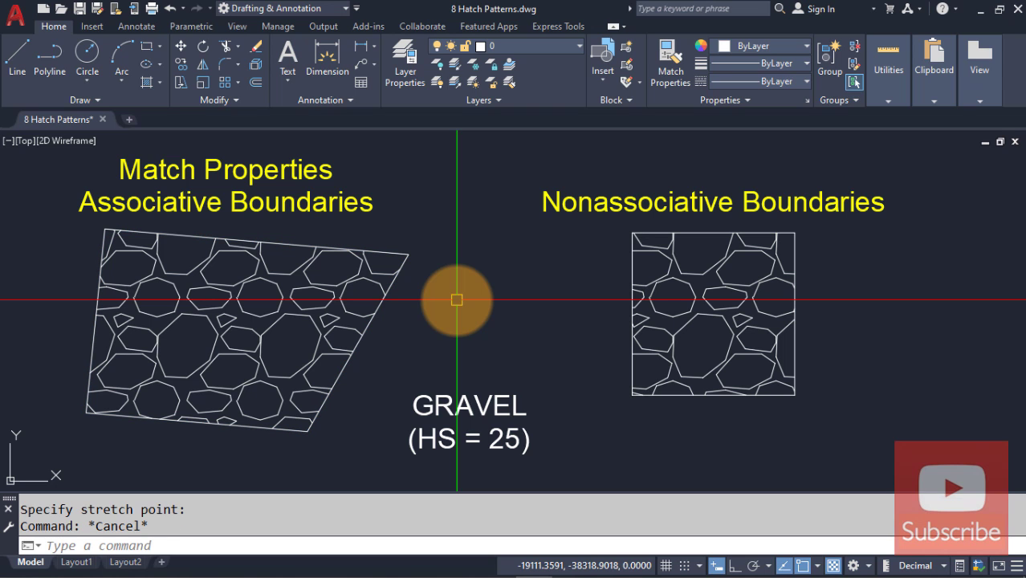
Step: Stretch the upper-right, lower-right and lower-left corners of the nonassociative gravel square's boundary away from the hatch
{"action": "left_click", "coordinate": [705, 231]}
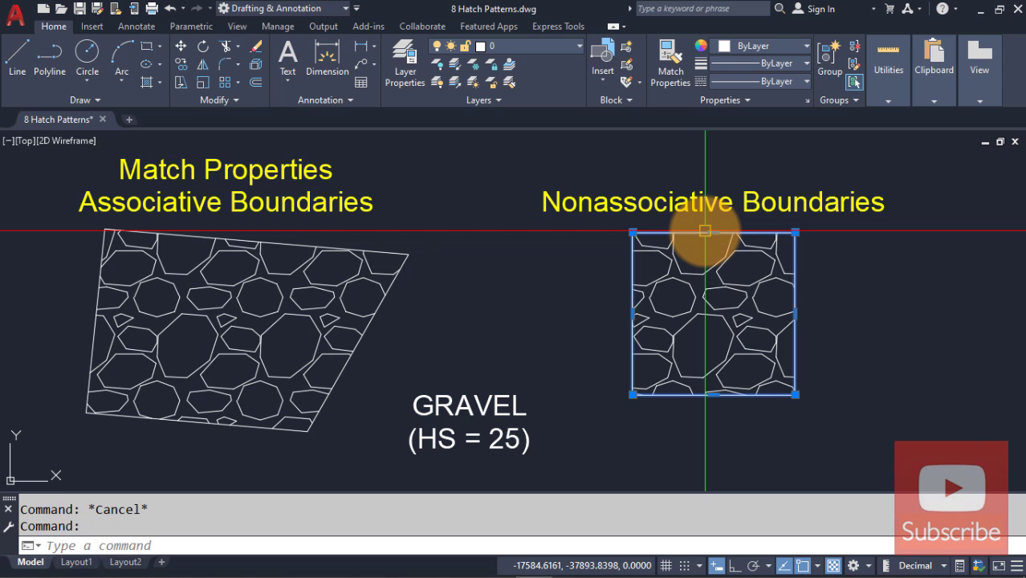
{"action": "left_click", "coordinate": [795, 229]}
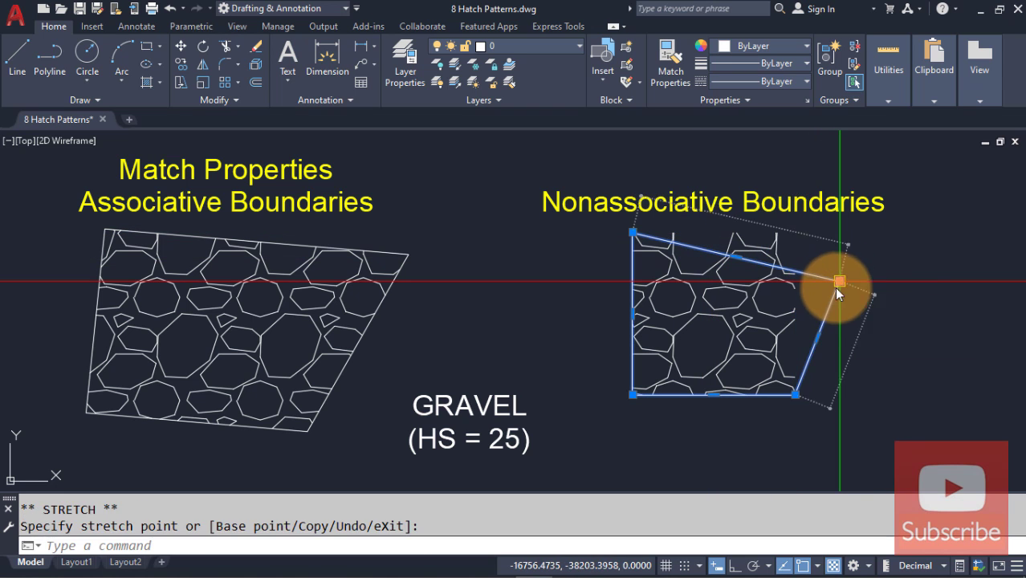
{"action": "left_click", "coordinate": [840, 281]}
{"action": "left_click", "coordinate": [795, 394]}
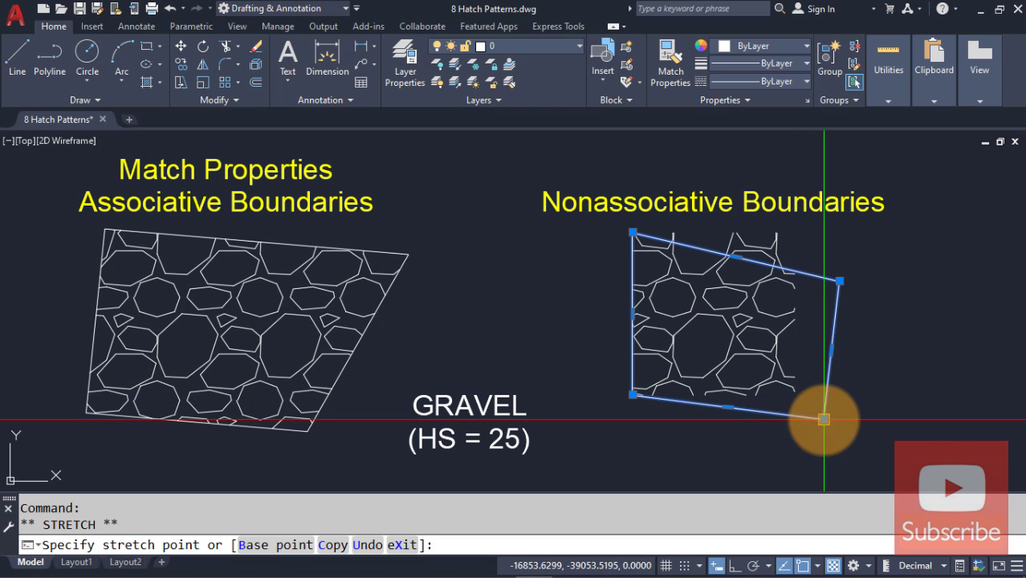
{"action": "left_click", "coordinate": [824, 419]}
{"action": "left_click", "coordinate": [633, 394]}
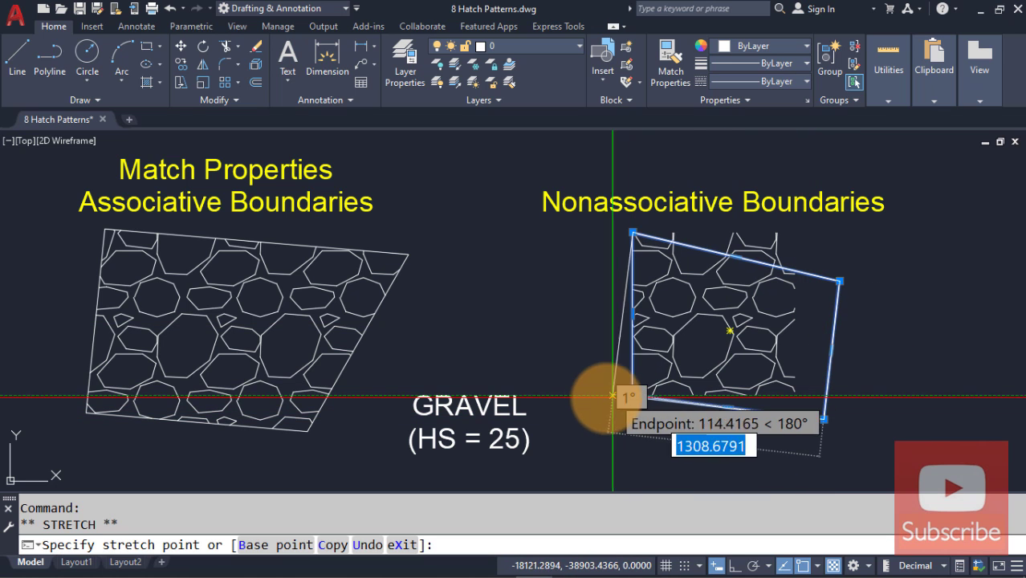
{"action": "left_click", "coordinate": [584, 394]}
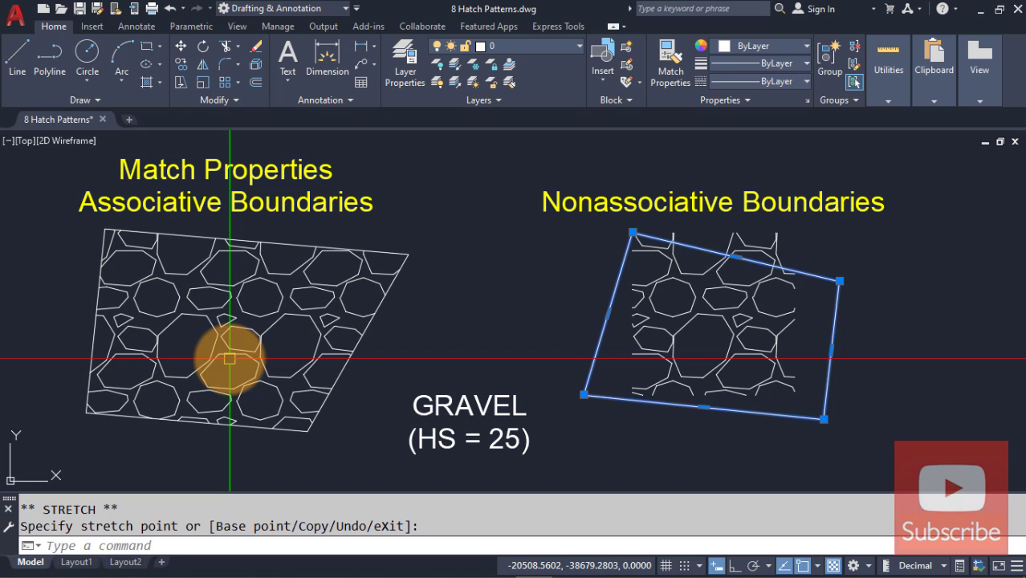
Step: Undo the corner stretches of the nonassociative gravel square's boundary
{"action": "key", "text": "Escape"}
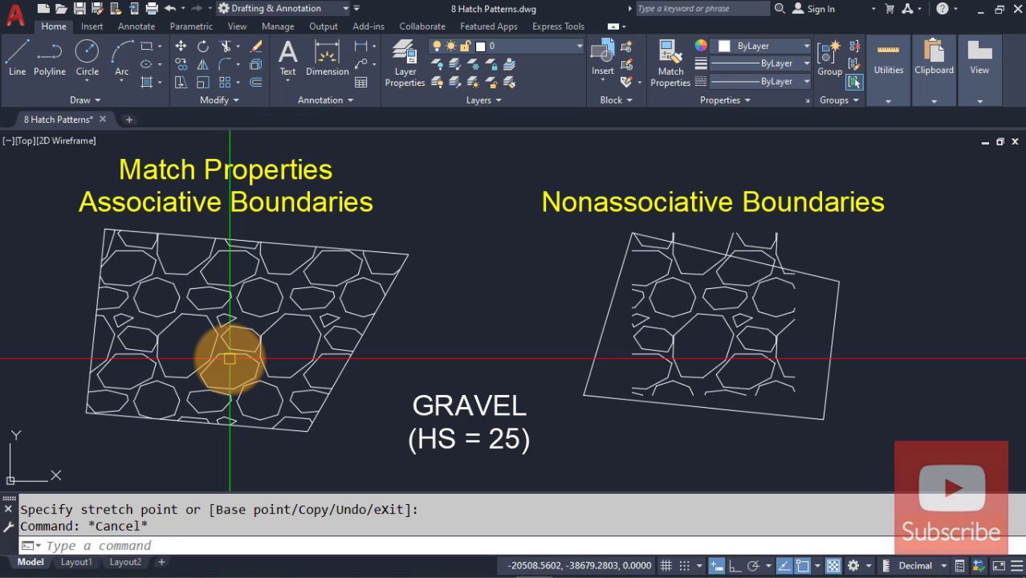
{"action": "key", "text": "ctrl+z"}
{"action": "key", "text": "ctrl+z"}
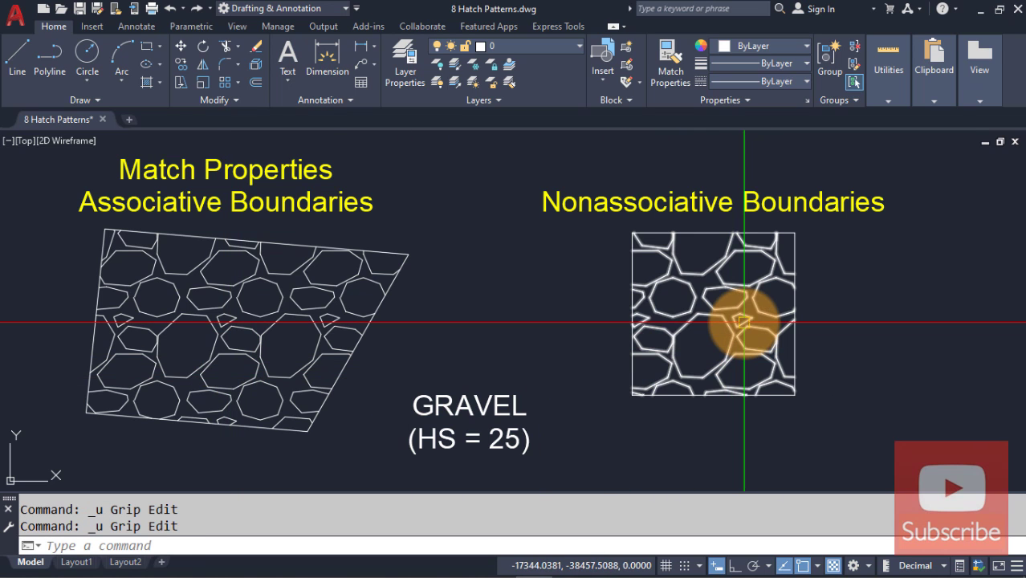
Step: Match the nonassociative square's gravel hatch to the properties of the associative gravel hatch, and undo the trial grip edit
{"action": "mouse_move", "coordinate": [744, 322]}
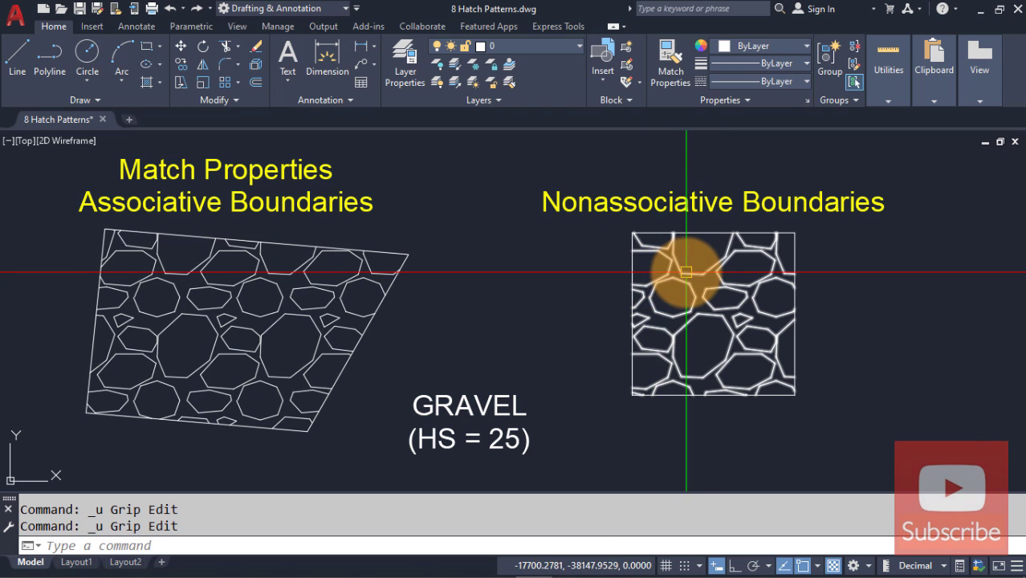
{"action": "left_click", "coordinate": [686, 272]}
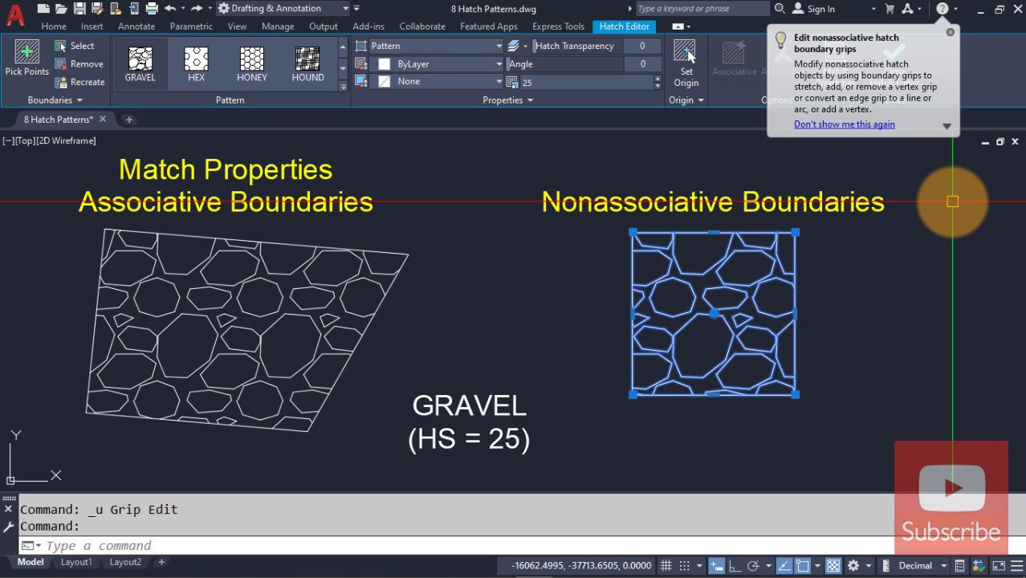
{"action": "left_click", "coordinate": [950, 32]}
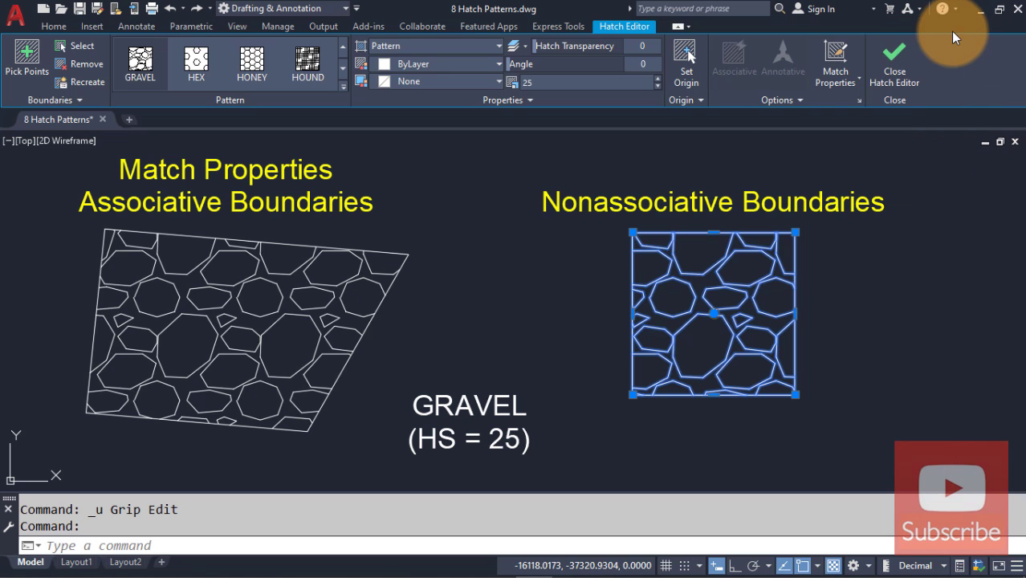
{"action": "left_click", "coordinate": [836, 53]}
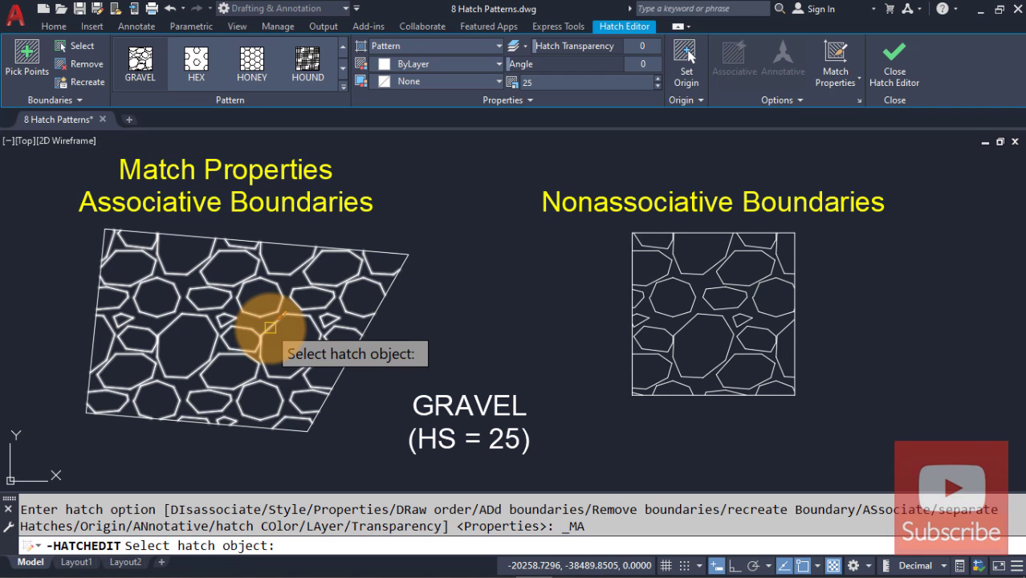
{"action": "left_click", "coordinate": [270, 328]}
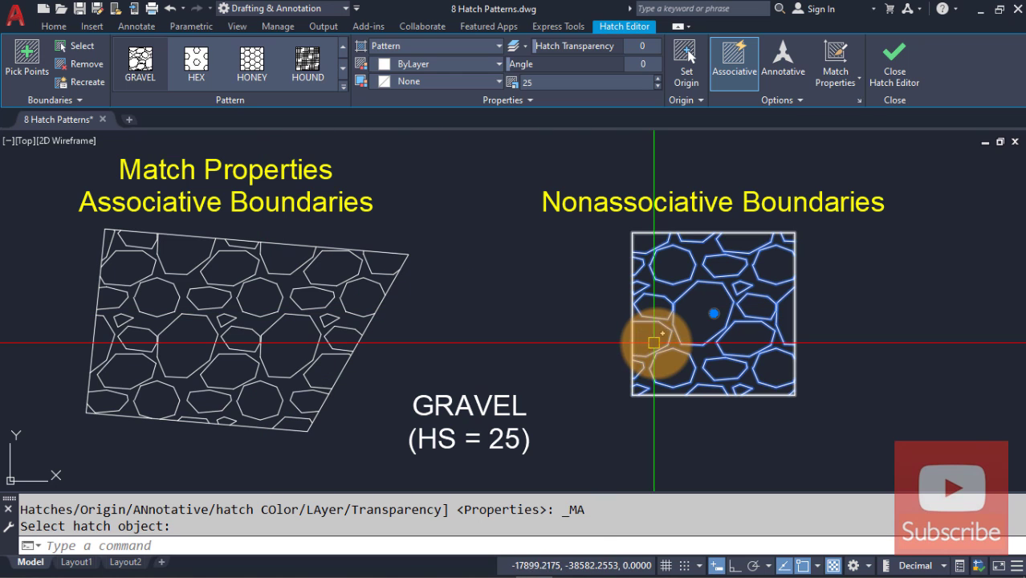
{"action": "key", "text": "ctrl+z"}
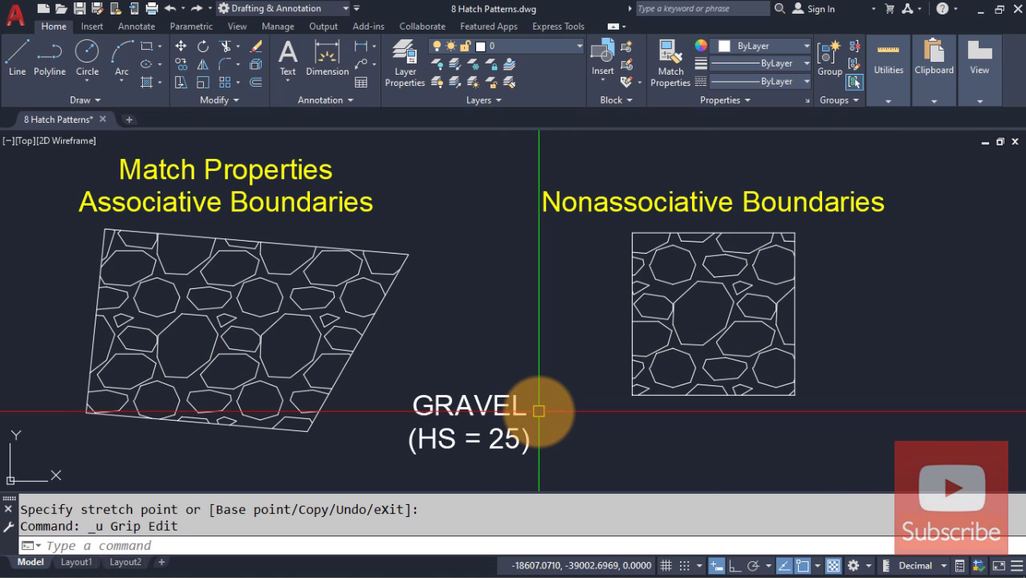
Step: Start a hatch at the Hatch Islands samples with the Solid type and Outer Island Detection
{"action": "mouse_move", "coordinate": [534, 401]}
{"action": "middle_mouse_down"}
{"action": "mouse_move", "coordinate": [556, 280]}
{"action": "mouse_move", "coordinate": [499, 245]}
{"action": "mouse_move", "coordinate": [487, 283]}
{"action": "mouse_move", "coordinate": [470, 174]}
{"action": "mouse_move", "coordinate": [482, 181]}
{"action": "middle_mouse_up"}
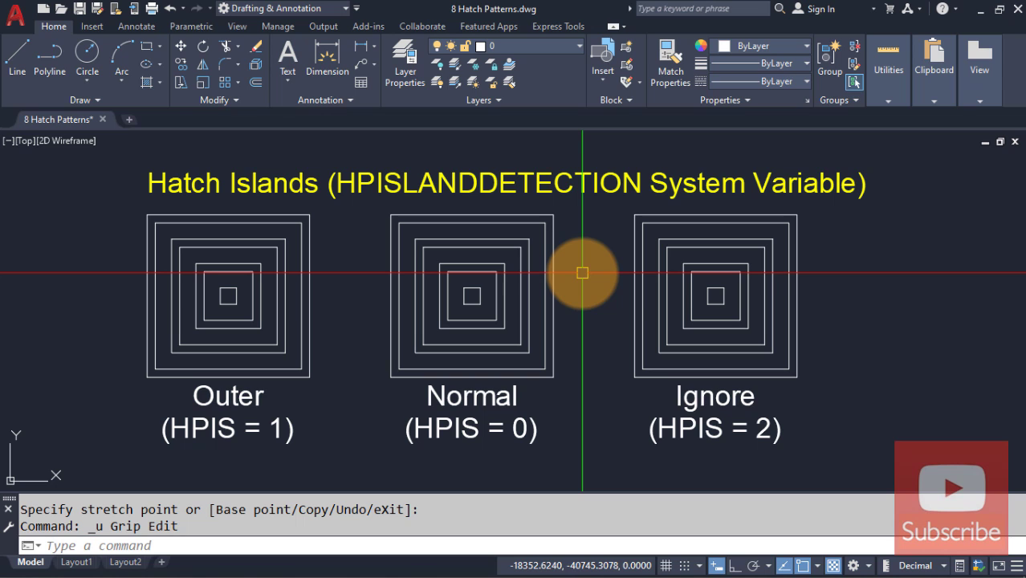
{"action": "type", "text": "H"}
{"action": "key", "text": "Return"}
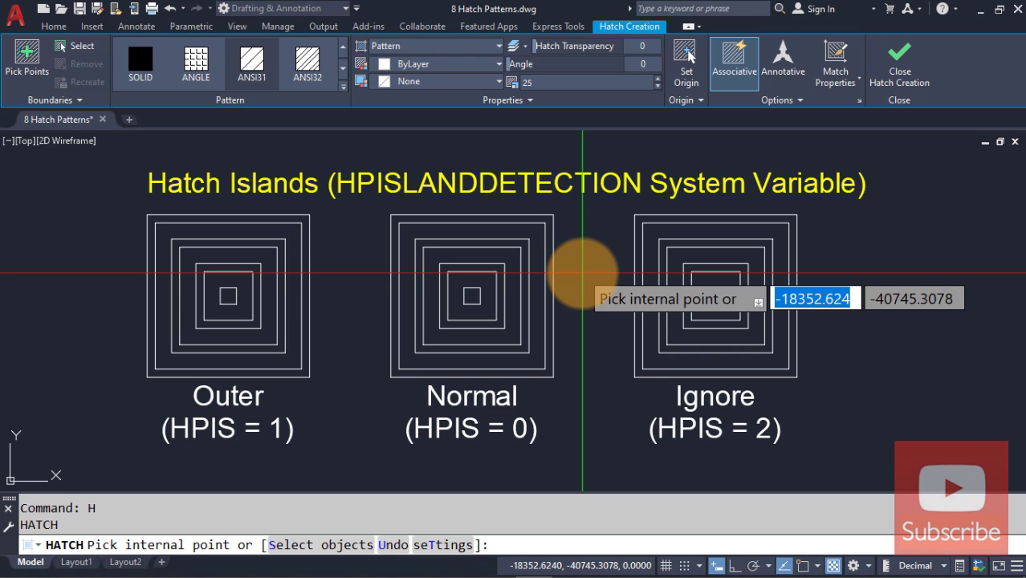
{"action": "left_click", "coordinate": [434, 48]}
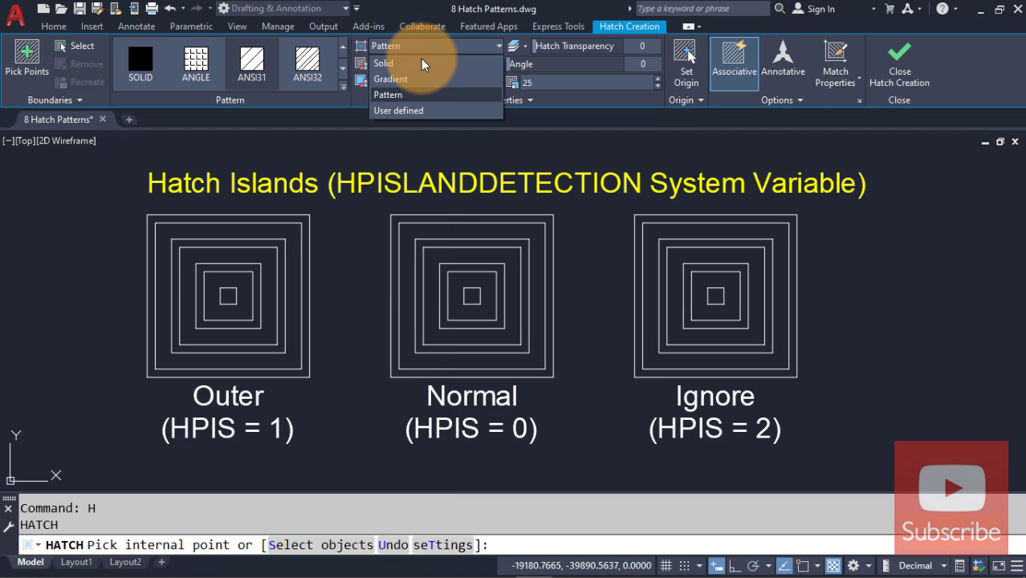
{"action": "left_click", "coordinate": [419, 65]}
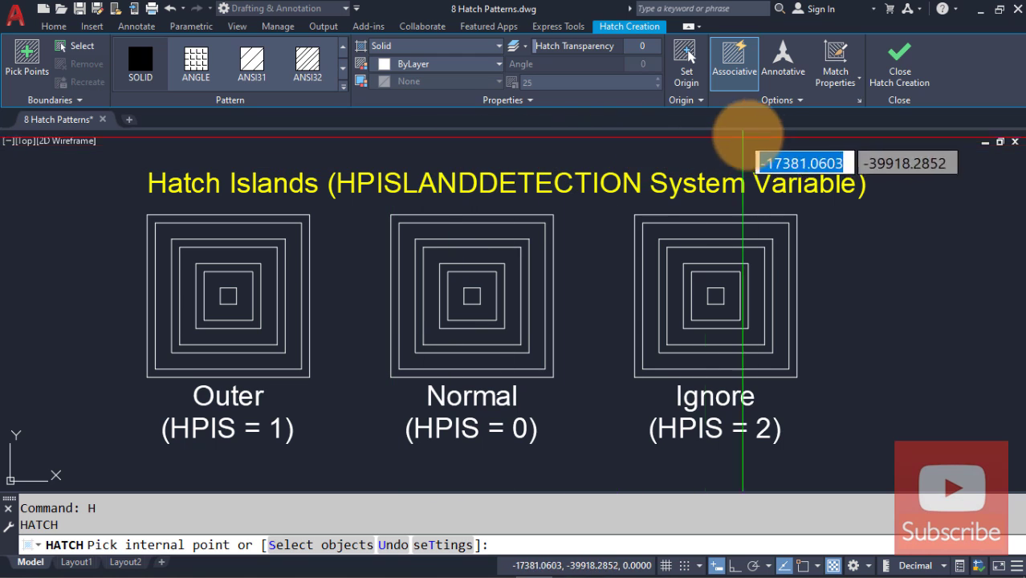
{"action": "left_click", "coordinate": [804, 103]}
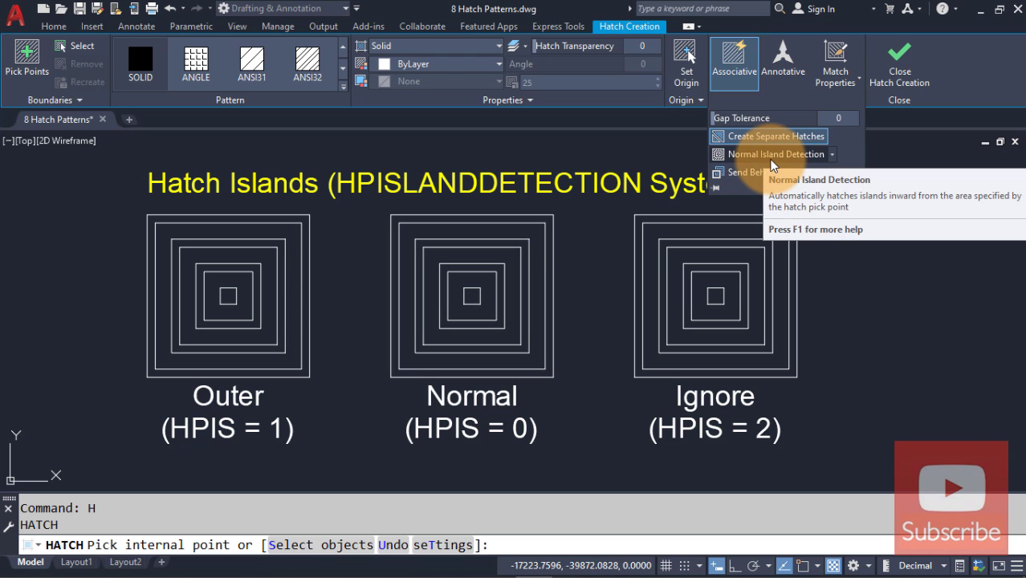
{"action": "left_click", "coordinate": [832, 157]}
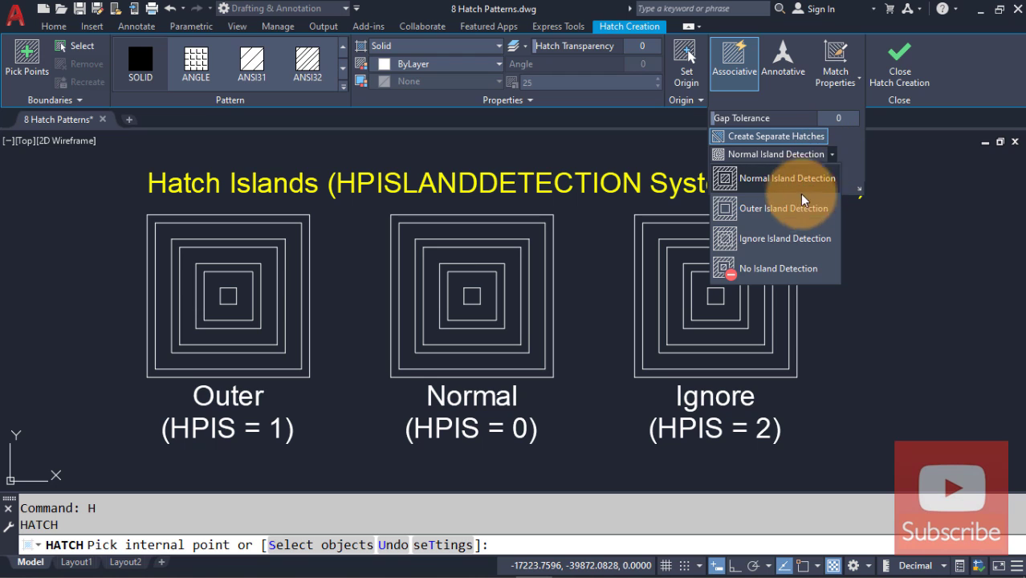
{"action": "left_click", "coordinate": [787, 208]}
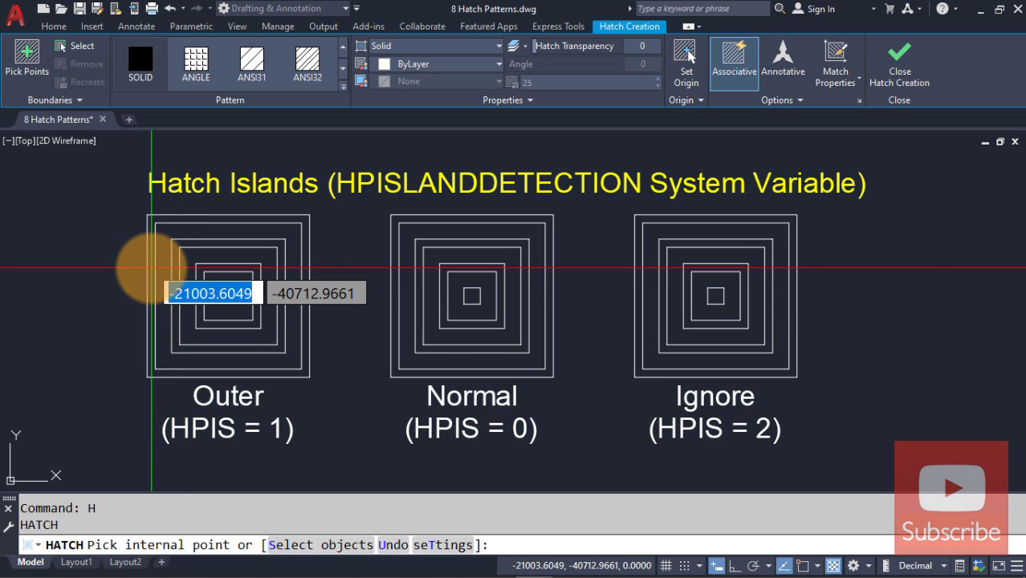
Step: Fill the band between the two outermost squares of the Outer sample with the solid hatch, and undo it
{"action": "left_click", "coordinate": [151, 267]}
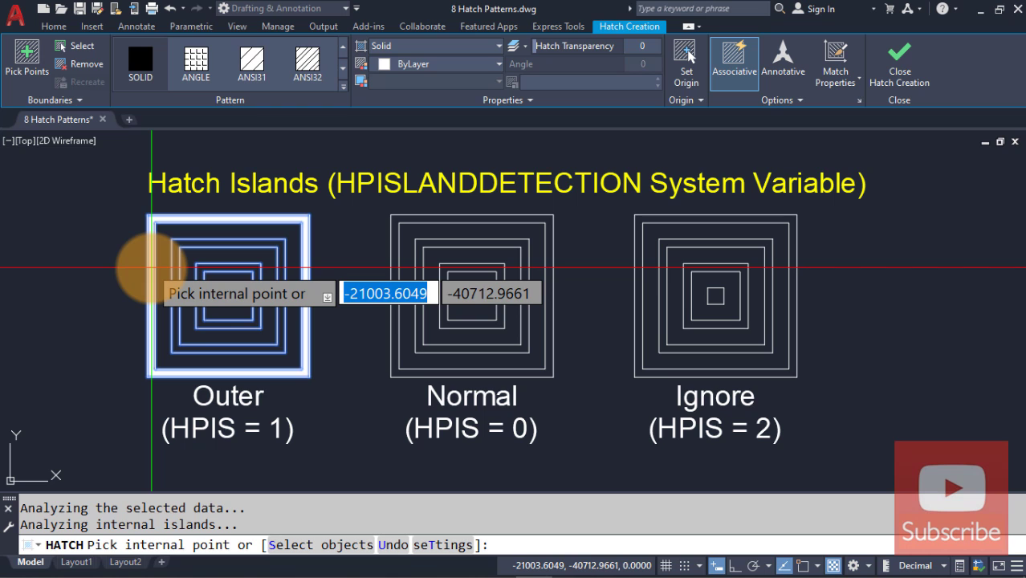
{"action": "key", "text": "Return"}
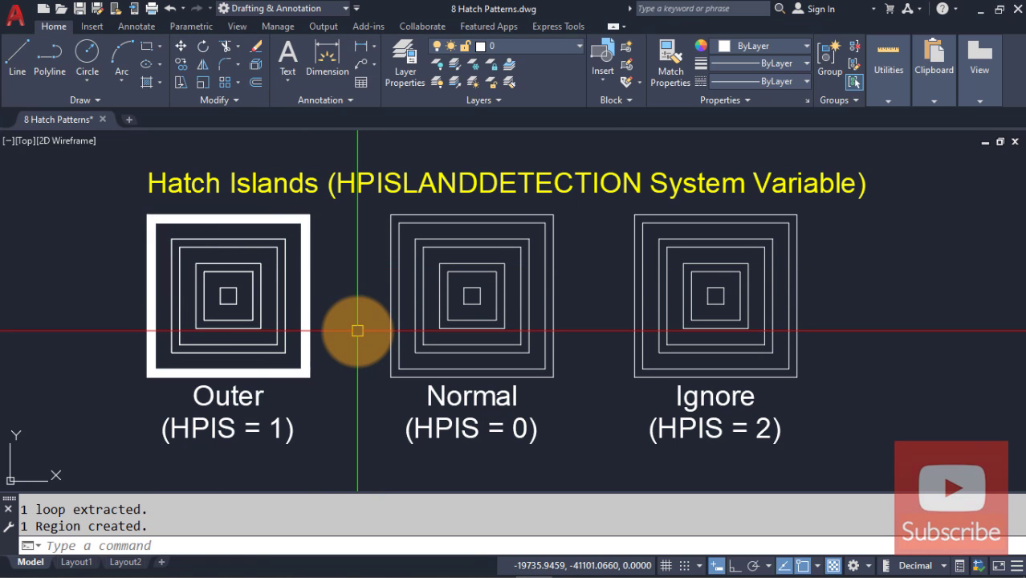
{"action": "key", "text": "ctrl+z"}
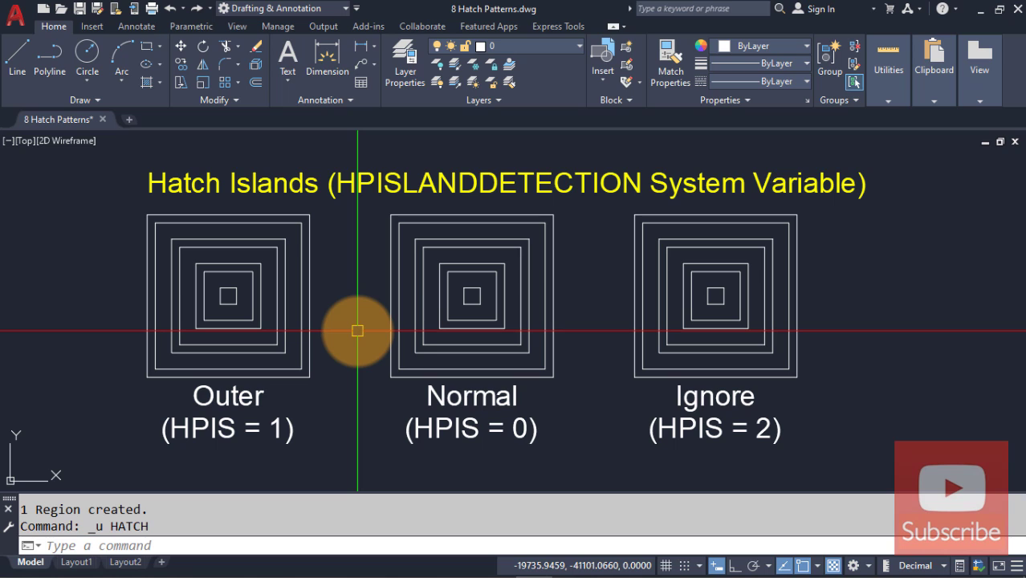
Step: Set the HPISLANDDETECTION system variable to 1
{"action": "type", "text": "HPISLANDDETECTION"}
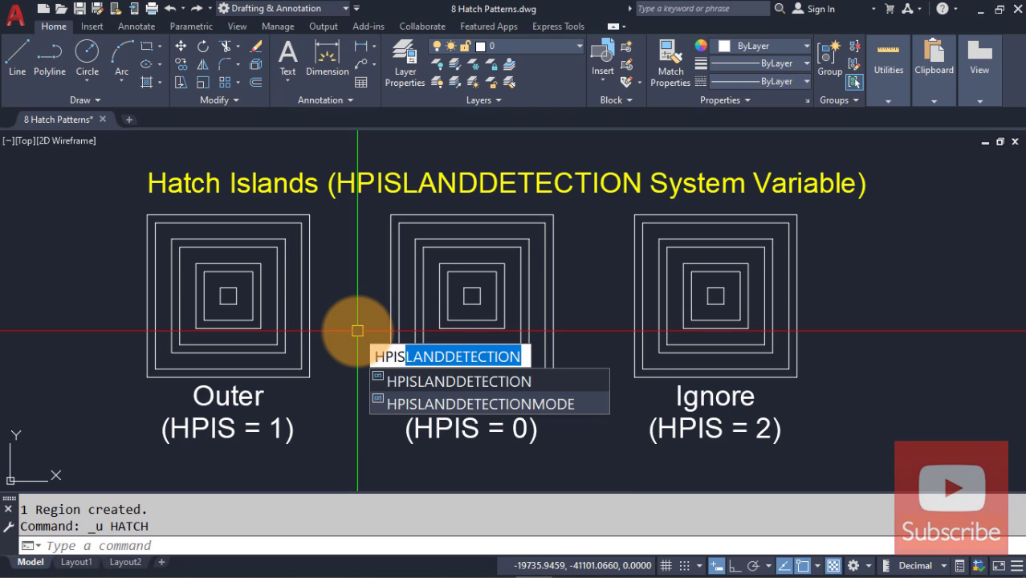
{"action": "key", "text": "Return"}
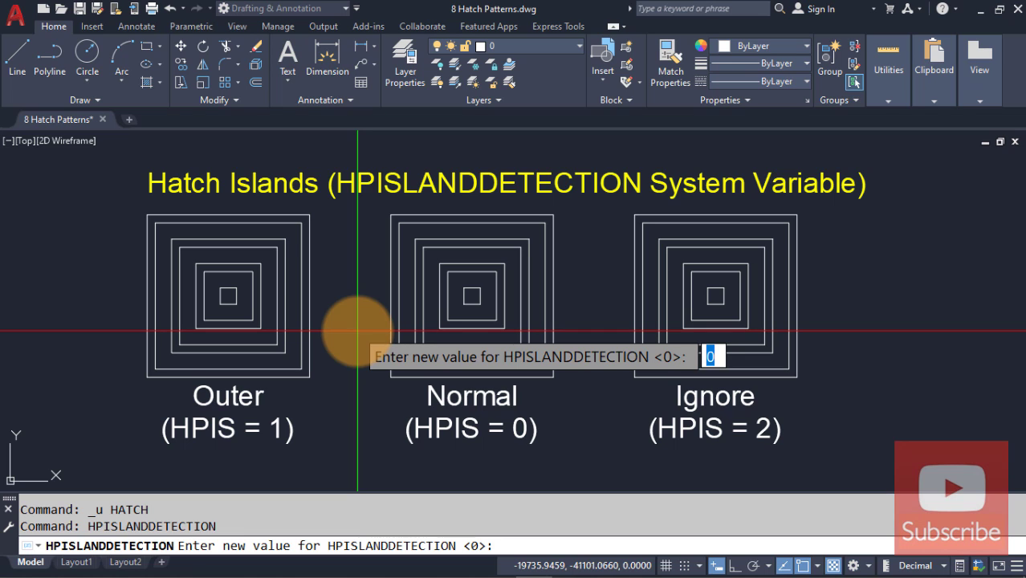
{"action": "type", "text": "1"}
{"action": "key", "text": "Return"}
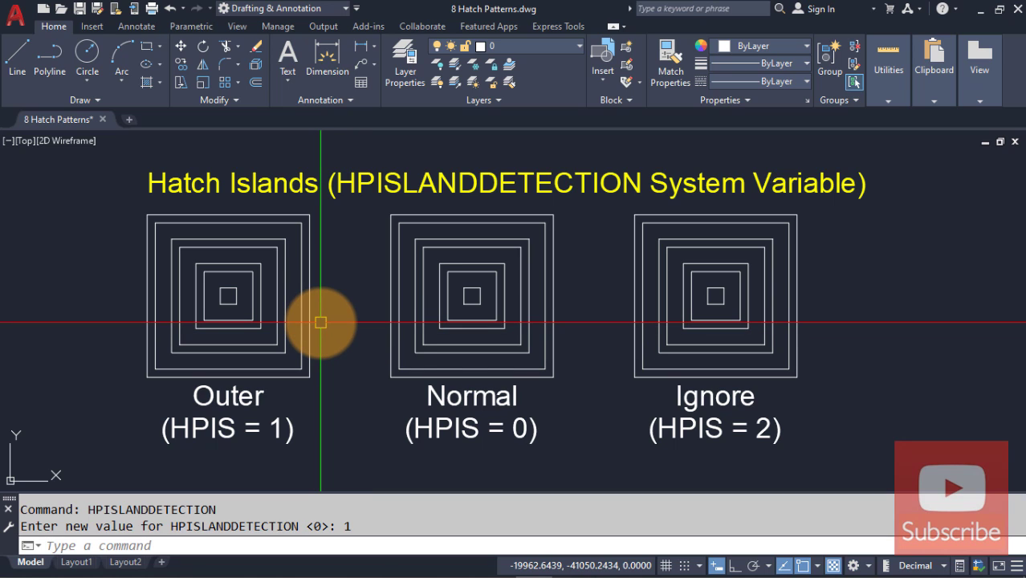
Step: Fill the band between the two outermost squares of the Outer sample with a Solid hatch
{"action": "type", "text": "H"}
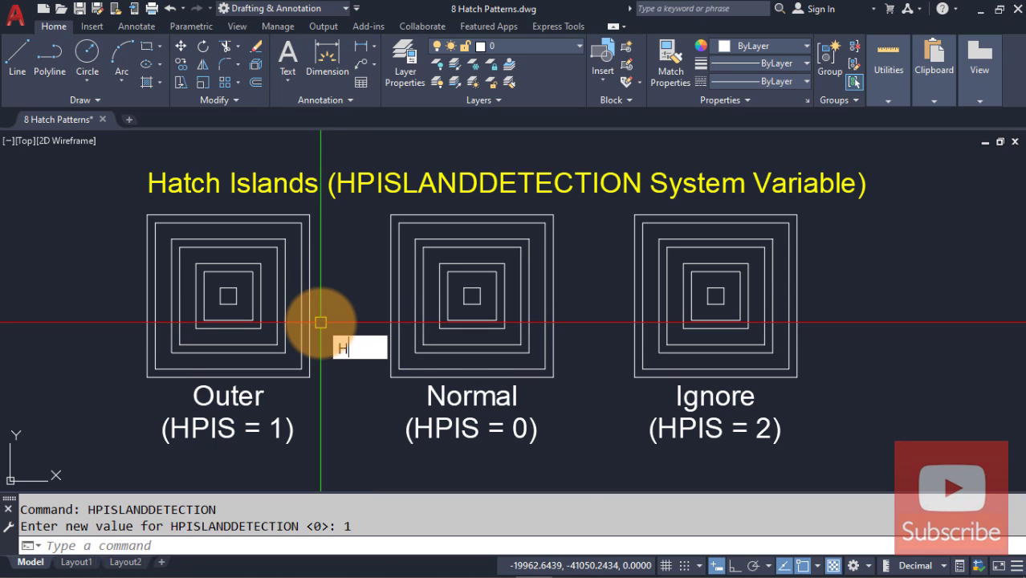
{"action": "key", "text": "Return"}
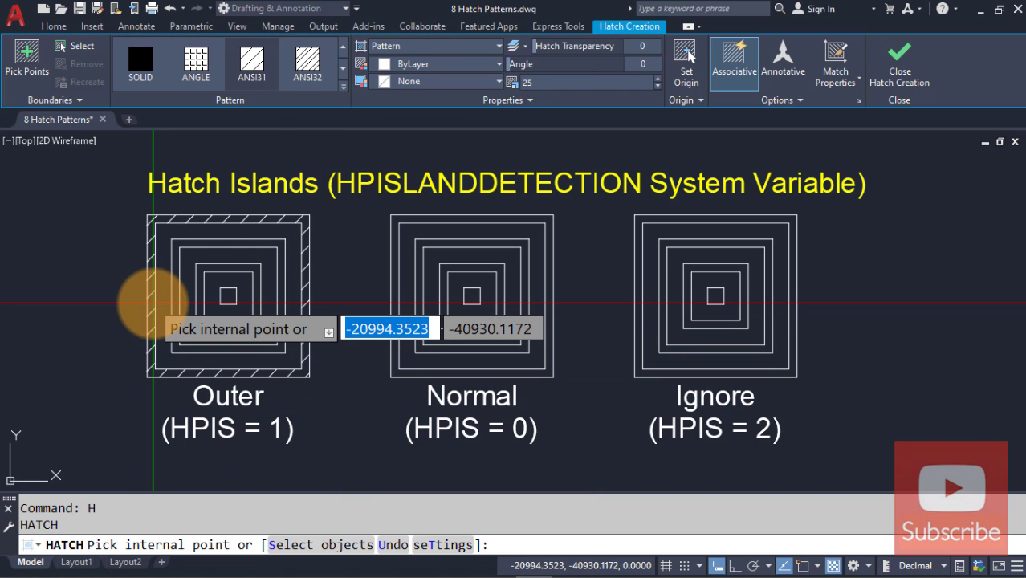
{"action": "left_click", "coordinate": [438, 46]}
{"action": "left_click", "coordinate": [383, 63]}
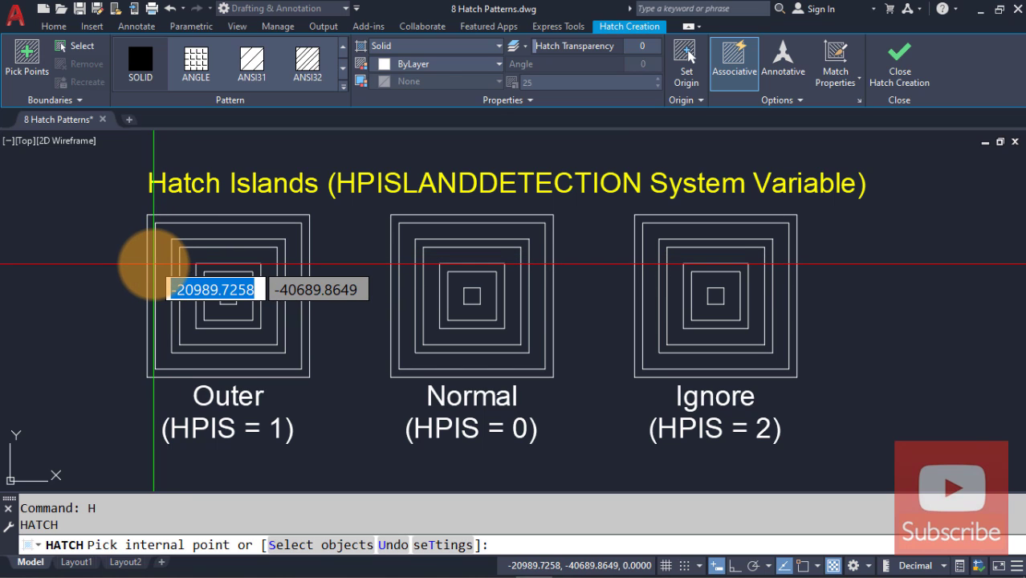
{"action": "left_click", "coordinate": [151, 264]}
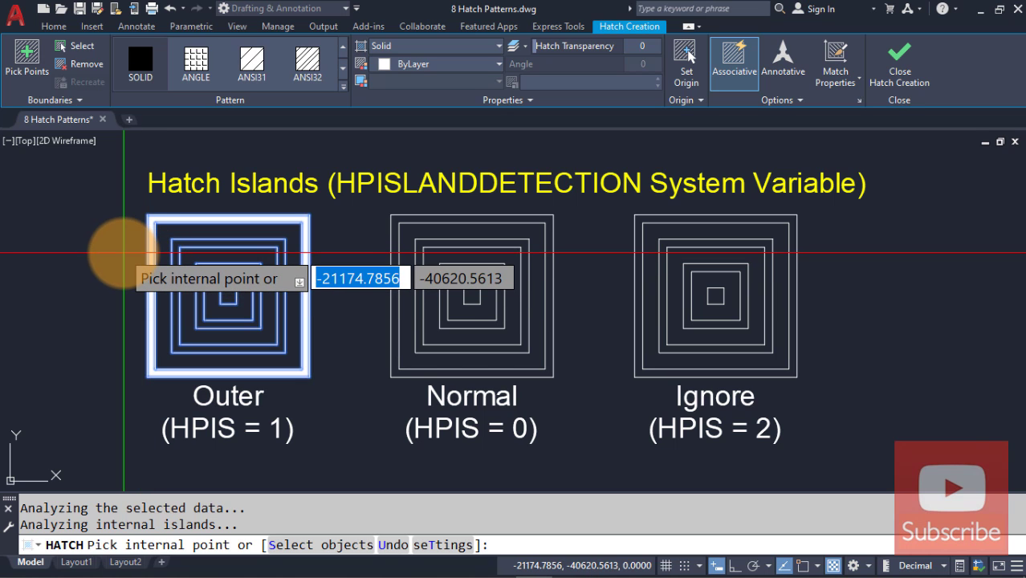
{"action": "key", "text": "Return"}
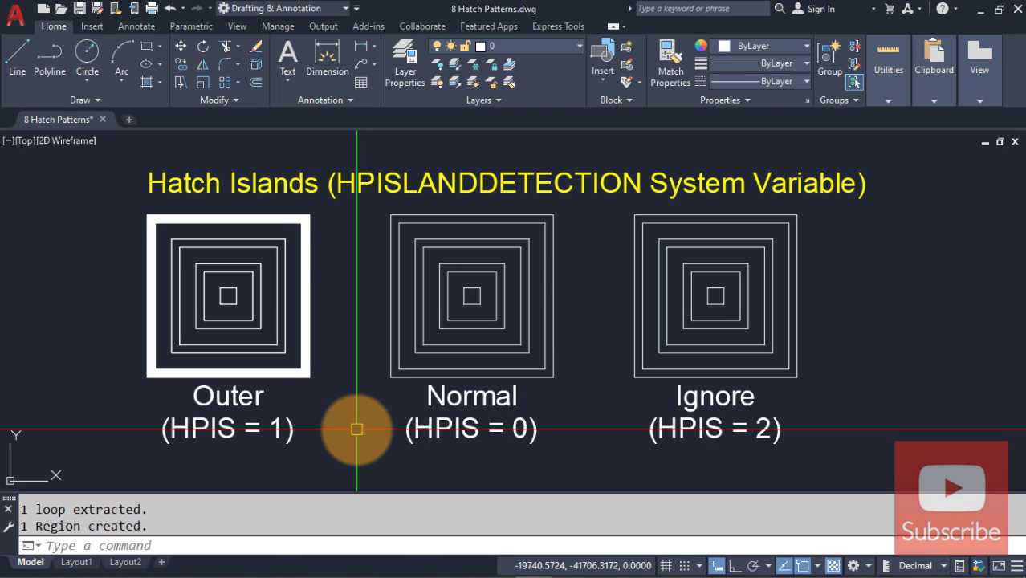
Step: Start another solid hatch and set its island detection to Normal Island Detection
{"action": "type", "text": "h"}
{"action": "key", "text": "Return"}
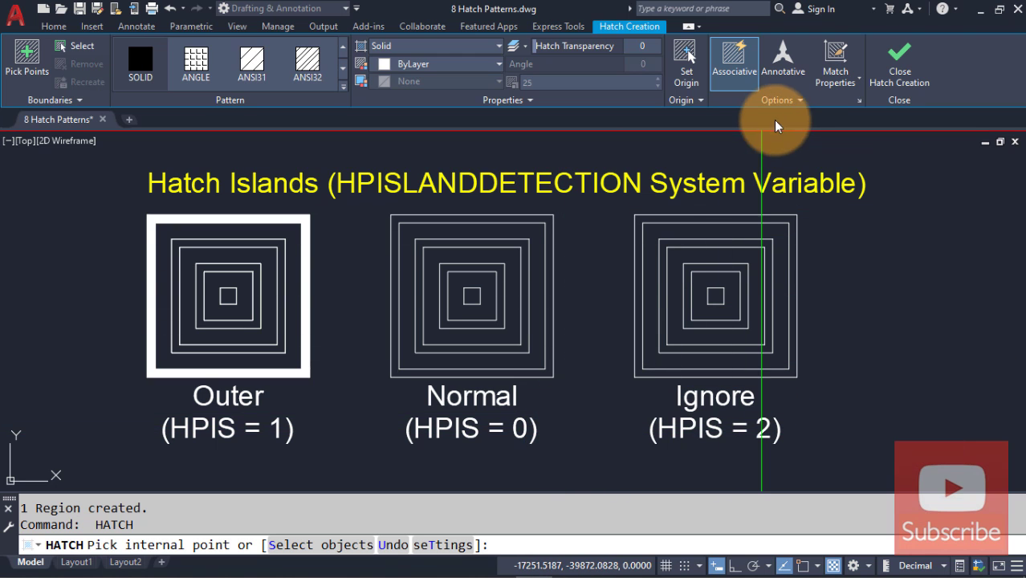
{"action": "left_click", "coordinate": [797, 101]}
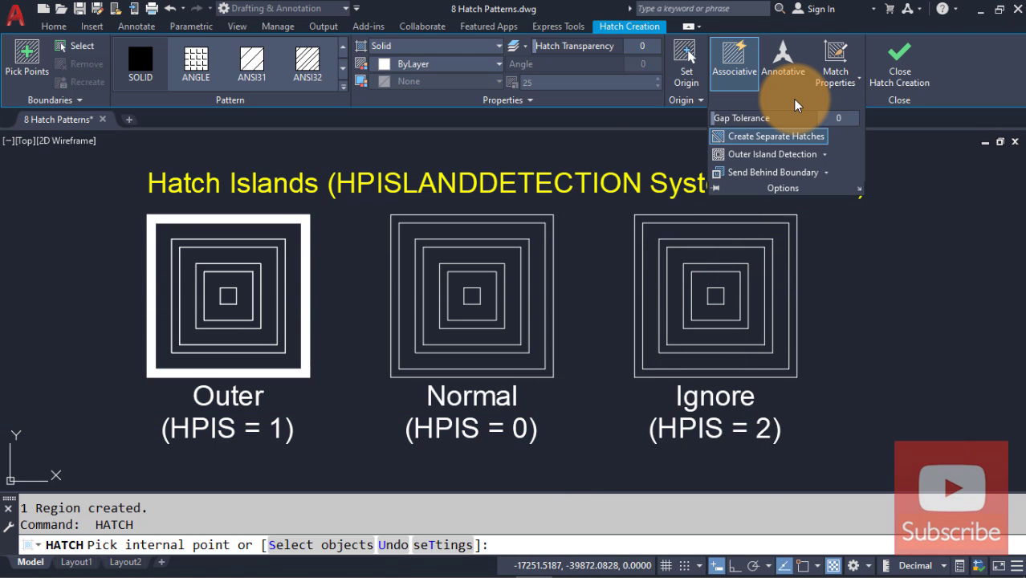
{"action": "left_click", "coordinate": [825, 157]}
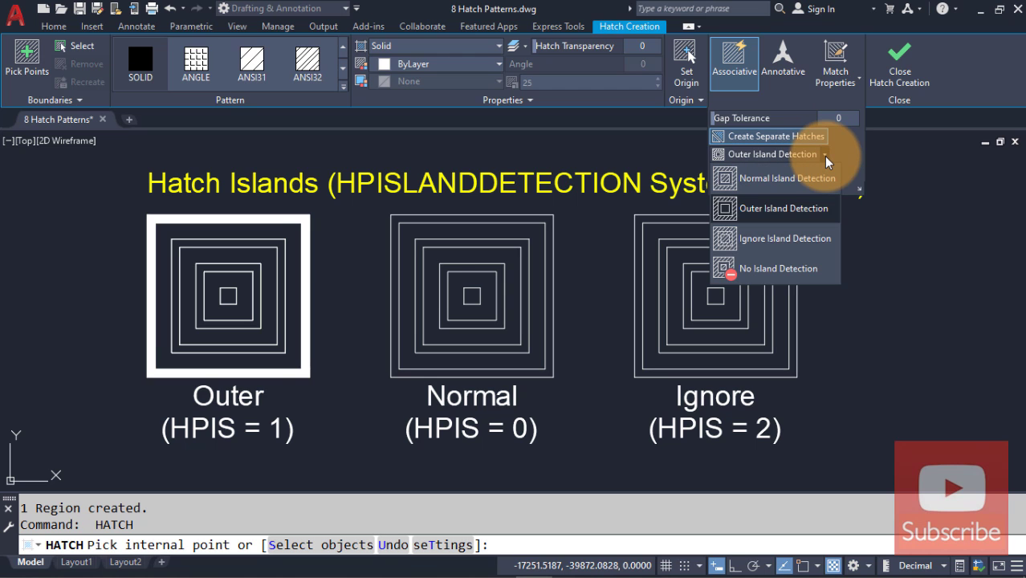
{"action": "left_click", "coordinate": [791, 183]}
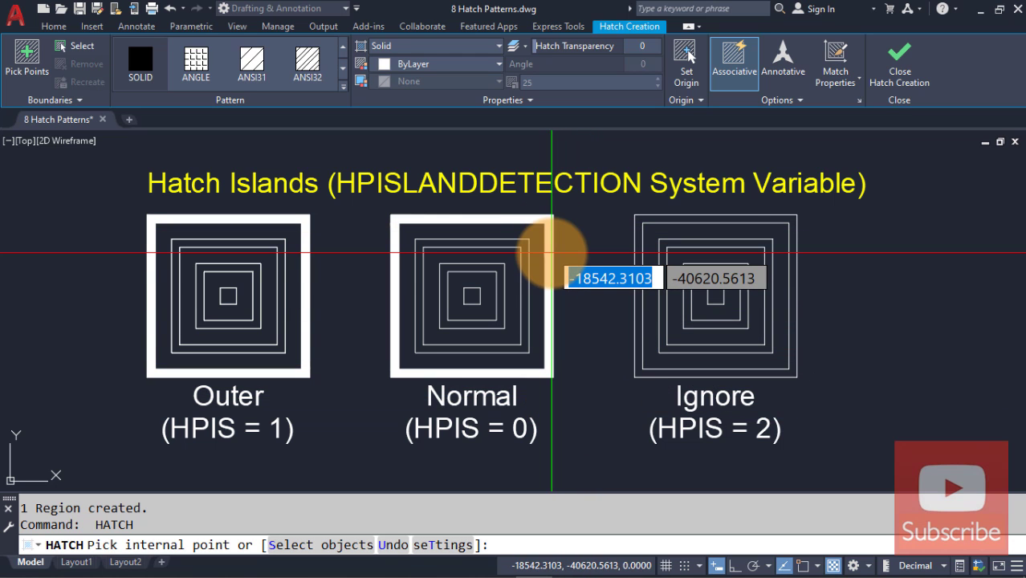
Step: Try the solid hatch on the Normal sample from the outermost band, the second band and the outermost band again, undoing each fill
{"action": "left_click", "coordinate": [552, 253]}
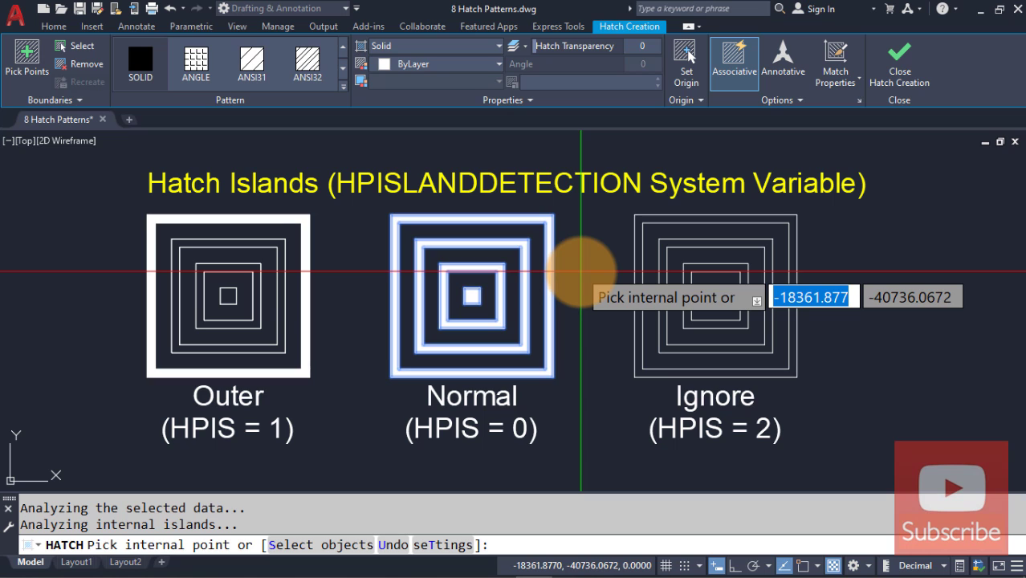
{"action": "key", "text": "ctrl+z"}
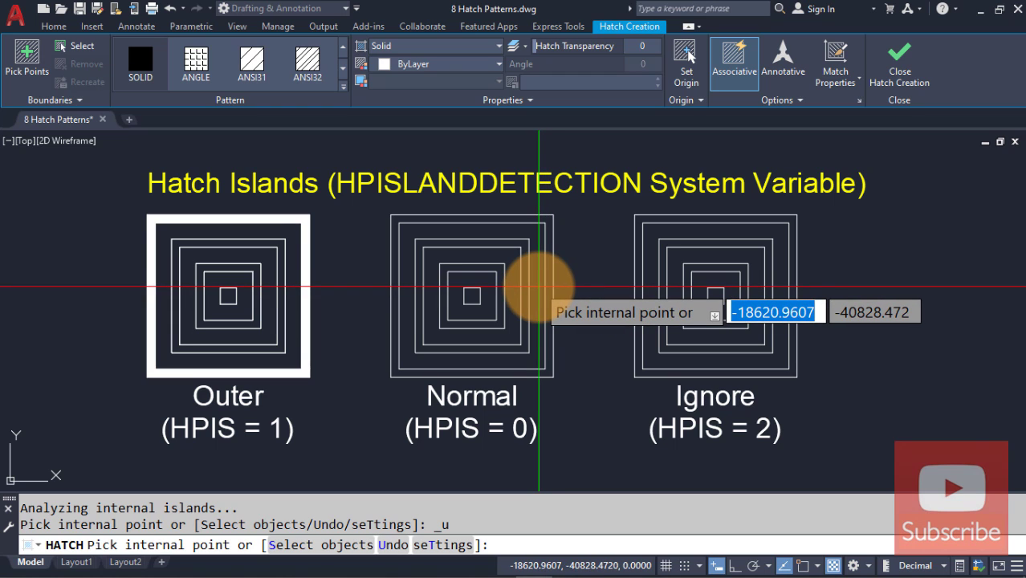
{"action": "left_click", "coordinate": [539, 286]}
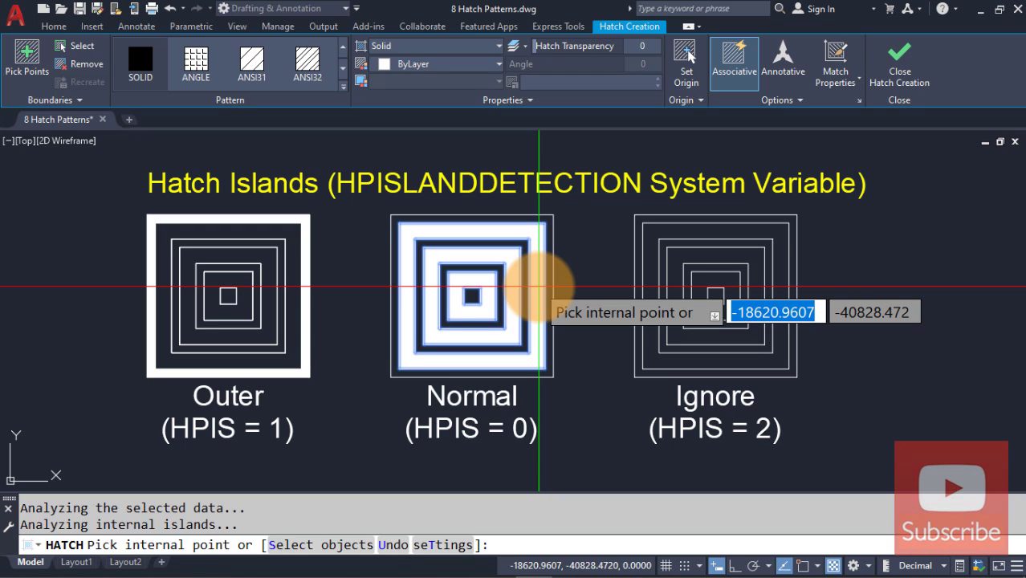
{"action": "key", "text": "ctrl+z"}
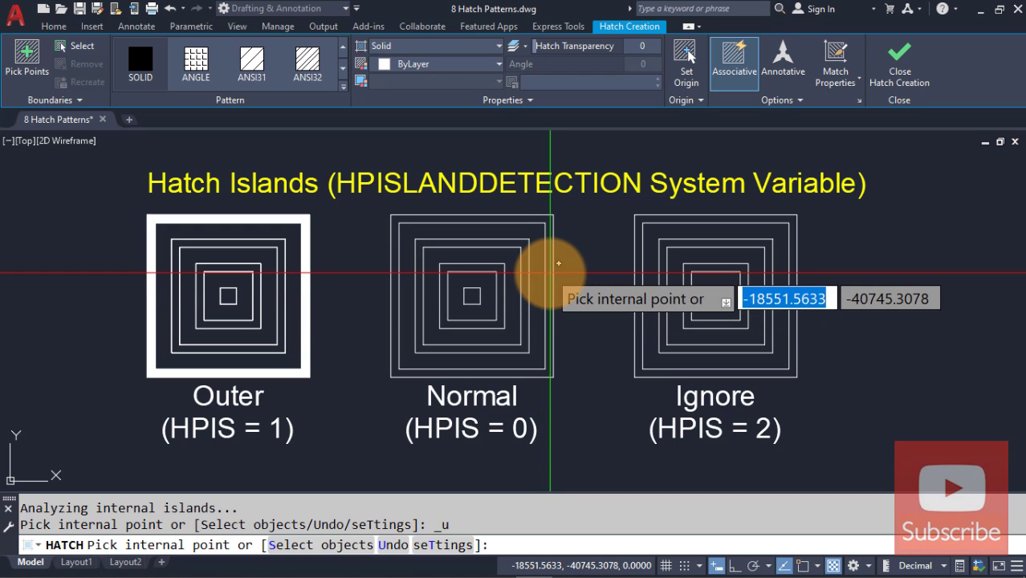
{"action": "left_click", "coordinate": [550, 273]}
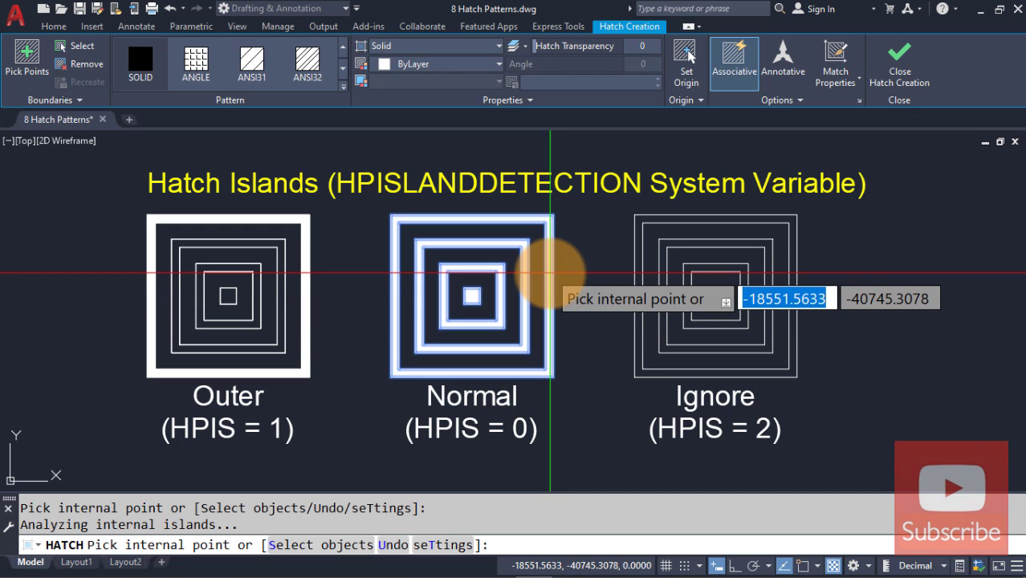
{"action": "key", "text": "ctrl+z"}
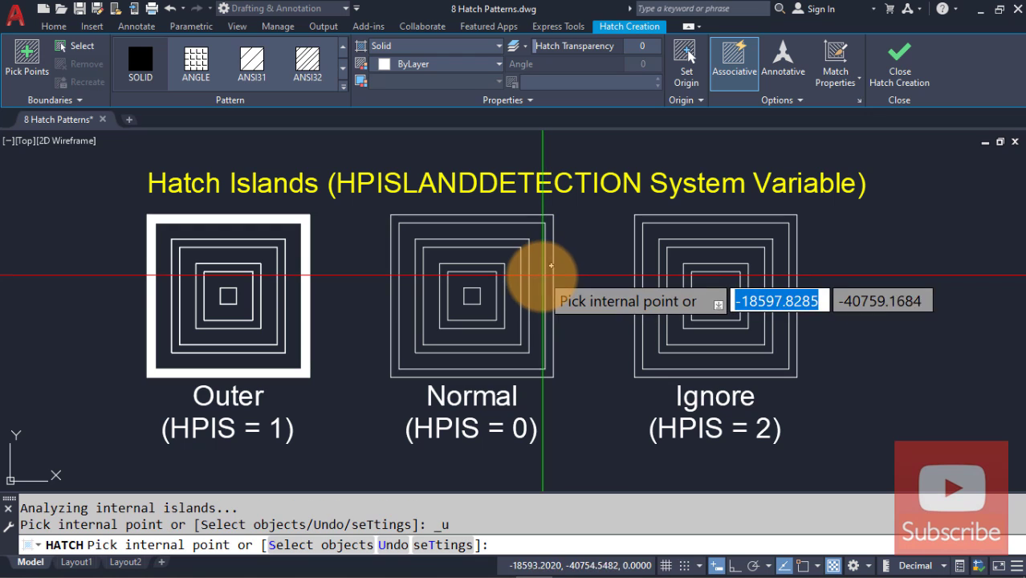
Step: Hatch the Normal sample in alternating bands from a point between its second and third squares
{"action": "left_click", "coordinate": [538, 280]}
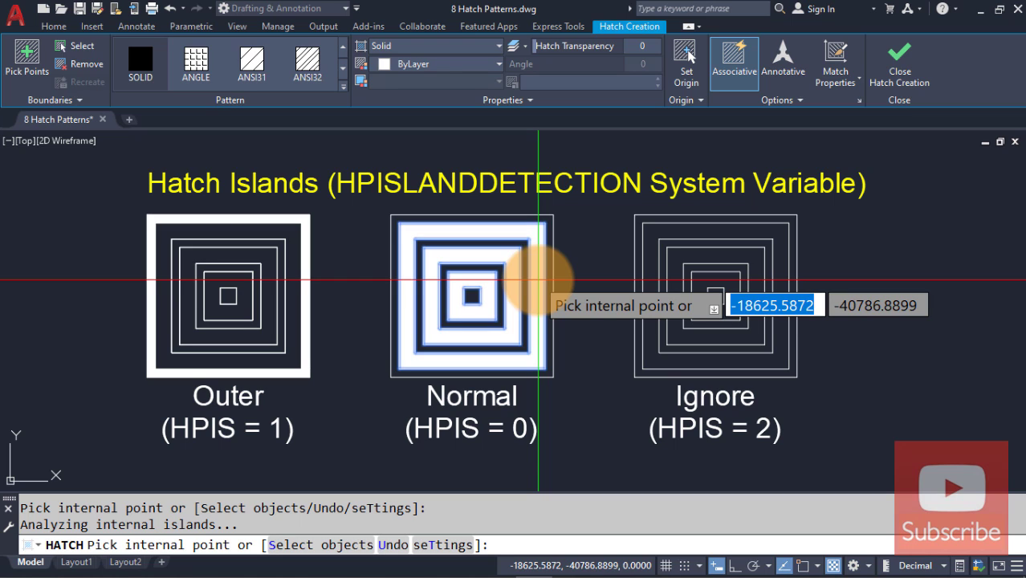
{"action": "key", "text": "Return"}
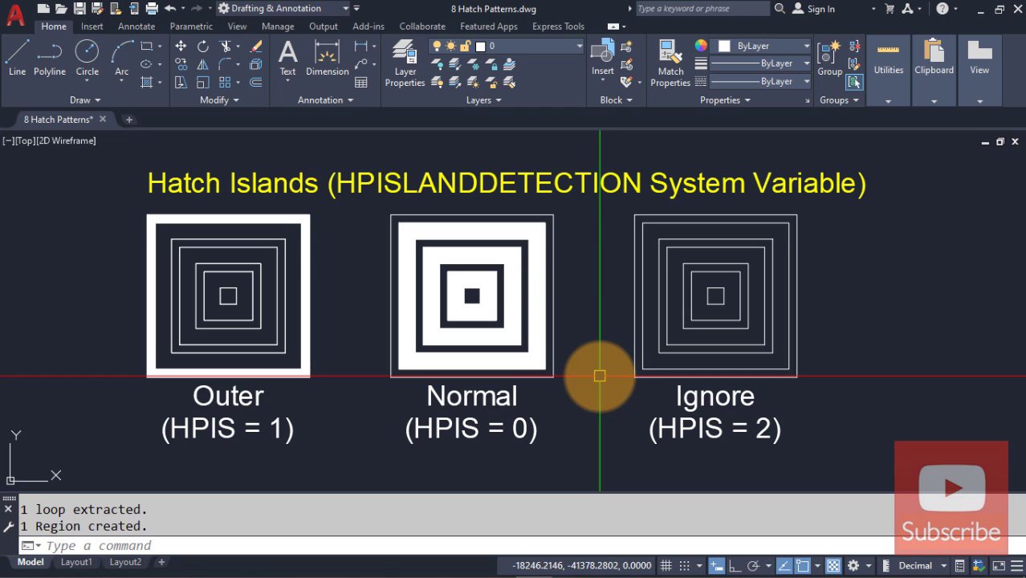
Step: Set the HPISLANDDETECTION system variable to 2
{"action": "type", "text": "HPISLANDDETECTION"}
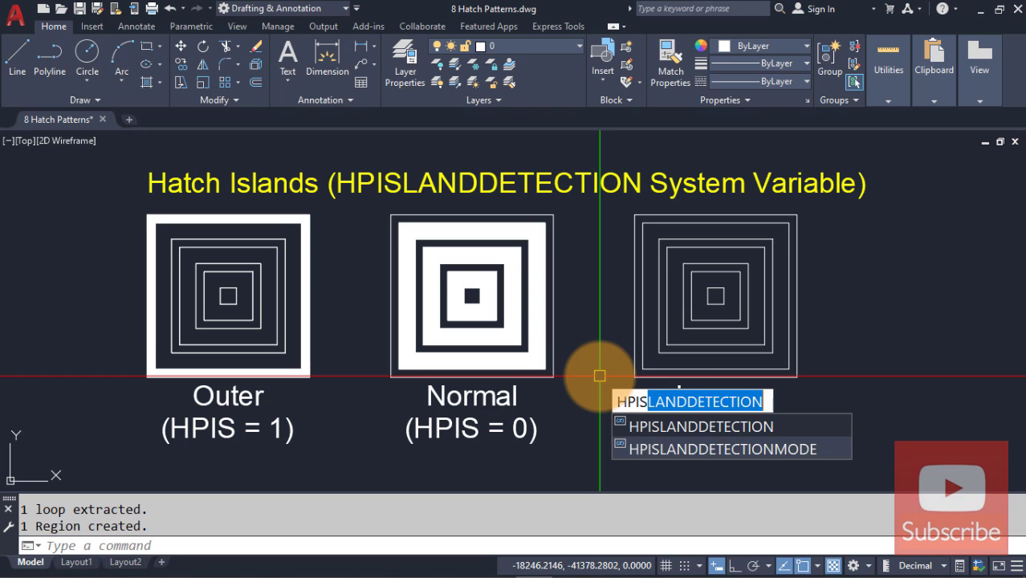
{"action": "key", "text": "Return"}
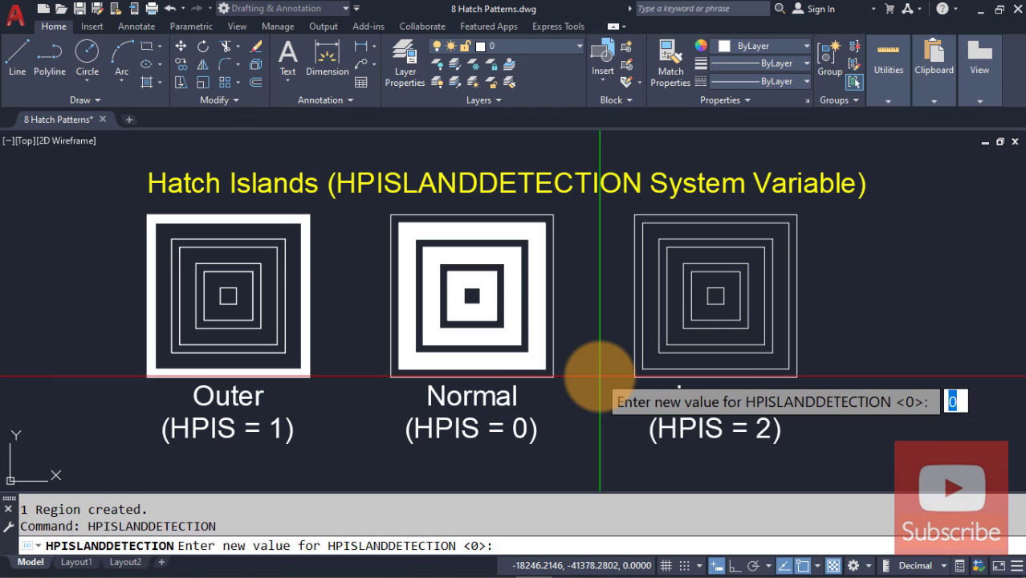
{"action": "type", "text": "2"}
{"action": "key", "text": "Return"}
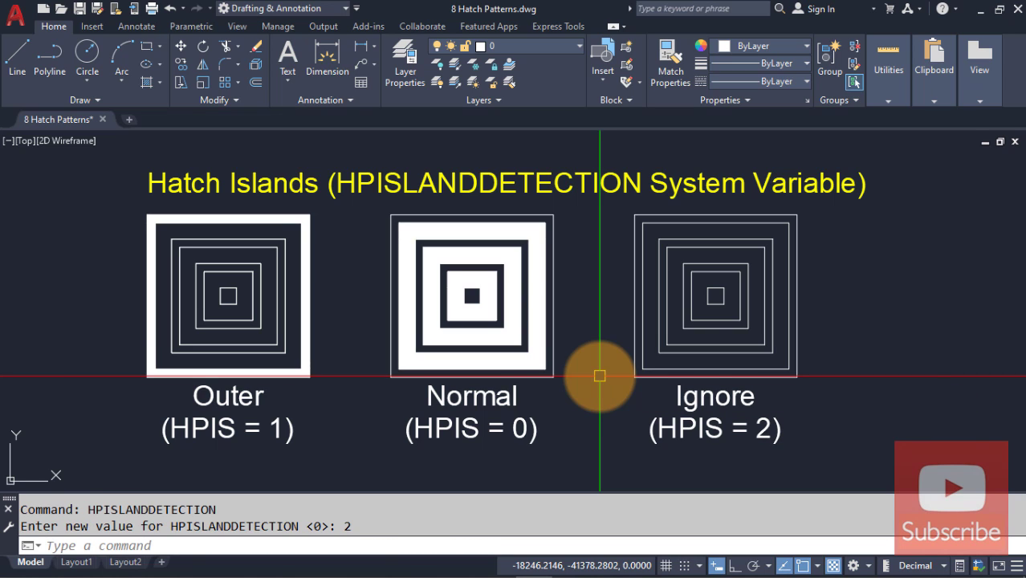
Step: Fill the whole Ignore sample with a solid hatch from a point between its two outermost squares
{"action": "type", "text": "h"}
{"action": "key", "text": "Return"}
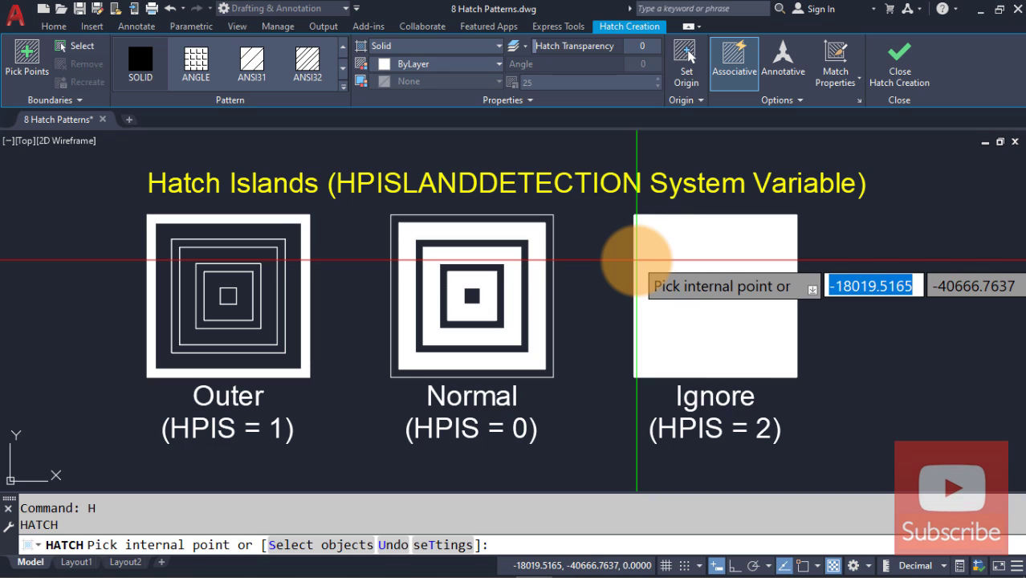
{"action": "left_click", "coordinate": [638, 259]}
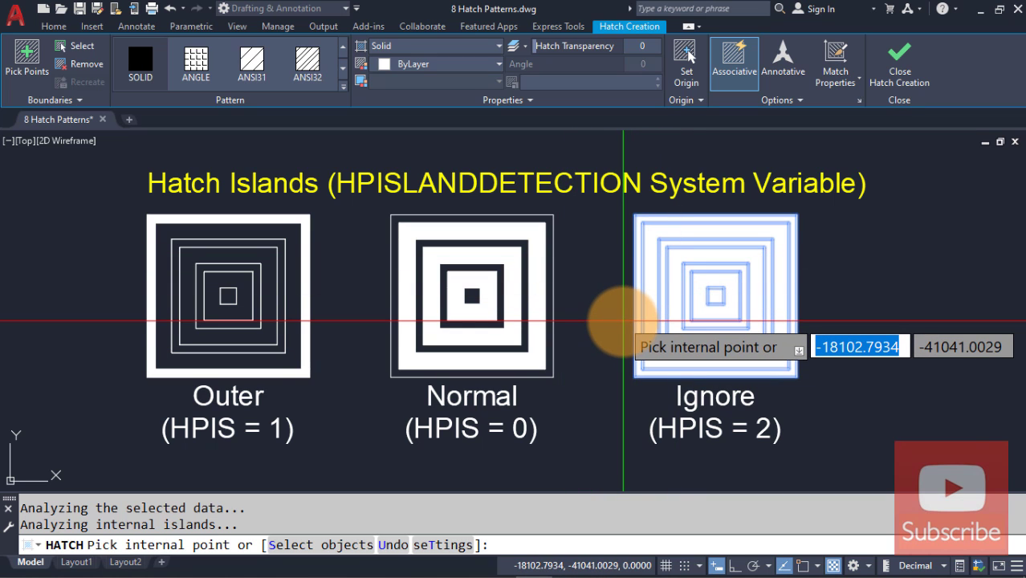
{"action": "key", "text": "Return"}
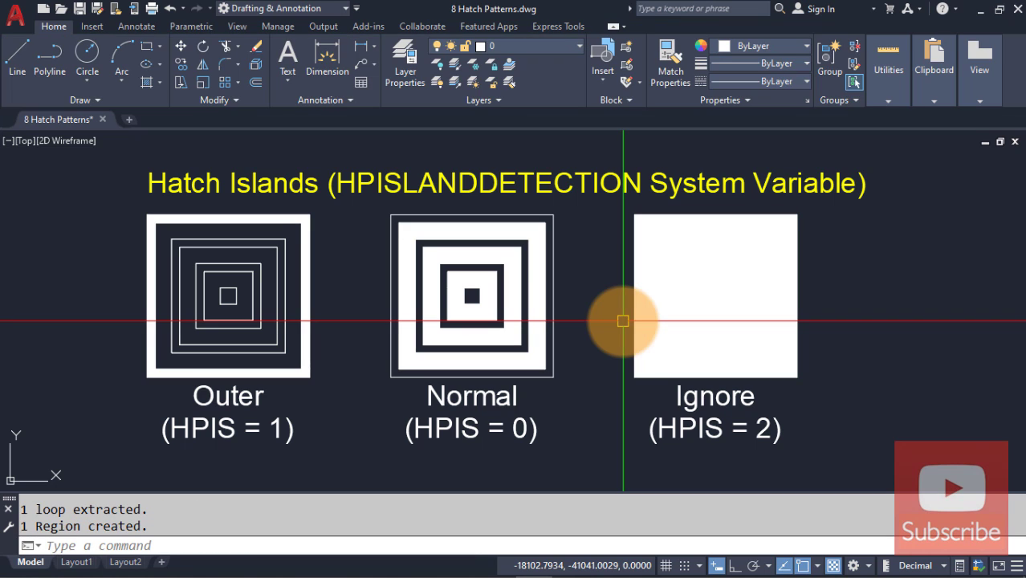